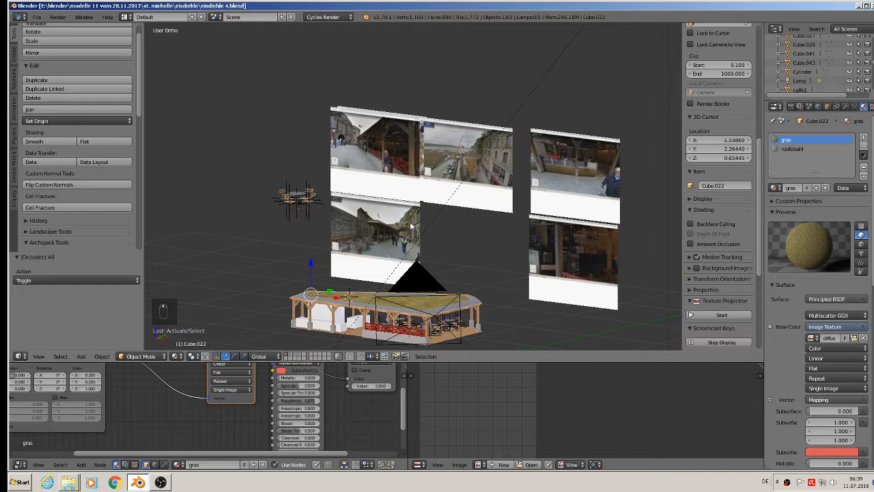
Step: Examine the reference photos of the bar and sales counter from the front view and compare them with the pavilion model
key(KP_1)
scroll(557, 247, up, 8)
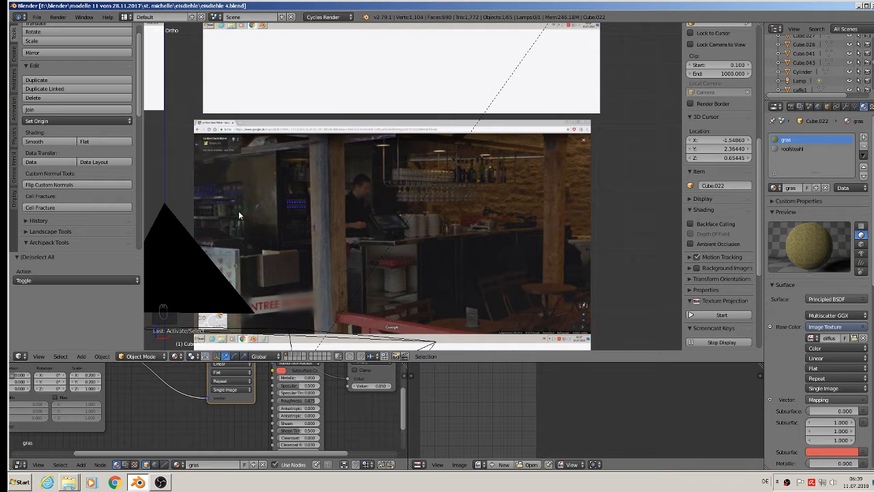
shift+middle_drag(345, 172, 501, 110)
scroll(502, 176, up, 2)
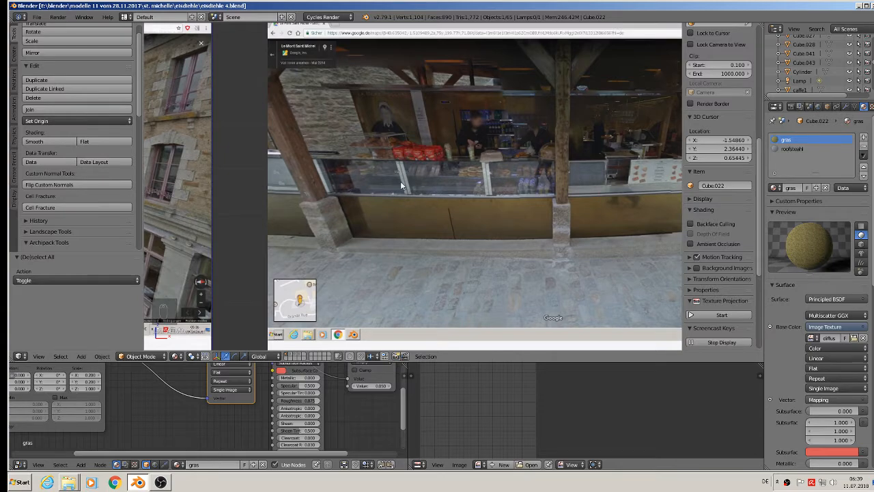
scroll(400, 181, down, 6)
shift+middle_drag(418, 174, 514, 106)
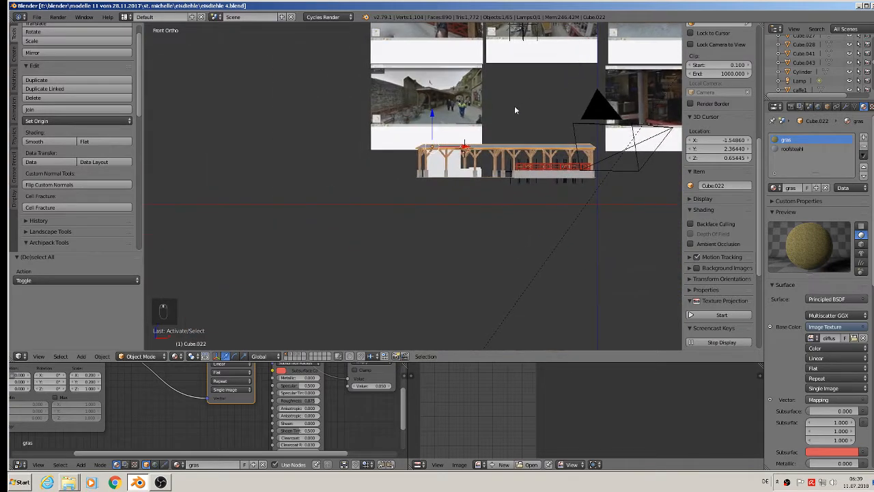
scroll(516, 110, up, 5)
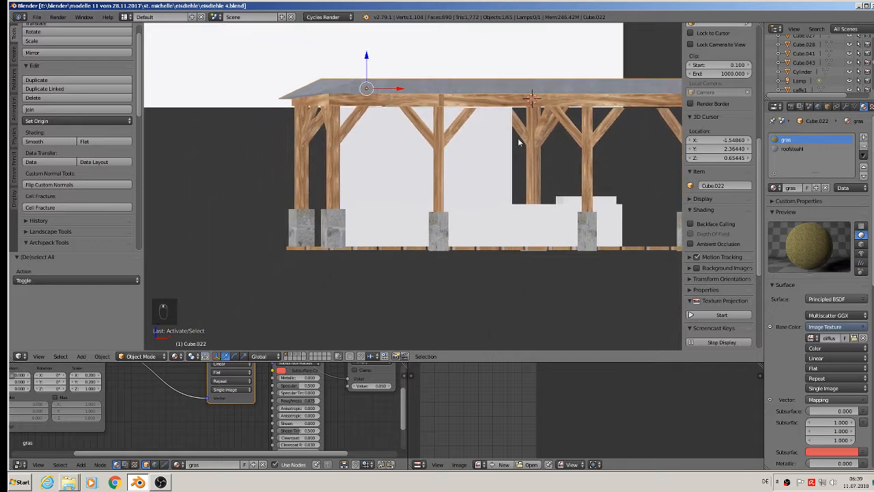
Step: Add a new material to the long low counter block behind the pavilion's front posts while in Edit Mode
scroll(509, 150, up, 3)
right_click(498, 222)
mouse_move(498, 223)
middle_down()
mouse_move(472, 248)
mouse_move(505, 208)
mouse_move(497, 224)
middle_up()
scroll(493, 257, down, 3)
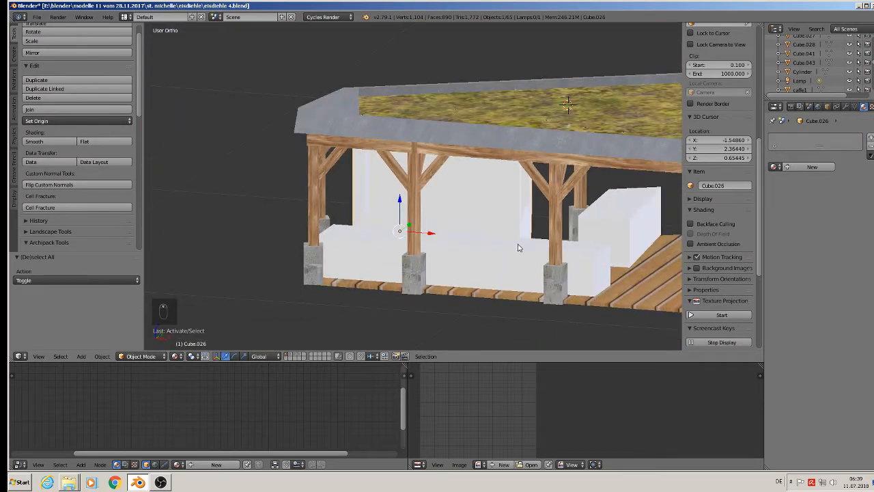
right_click(494, 257)
scroll(492, 259, up, 3)
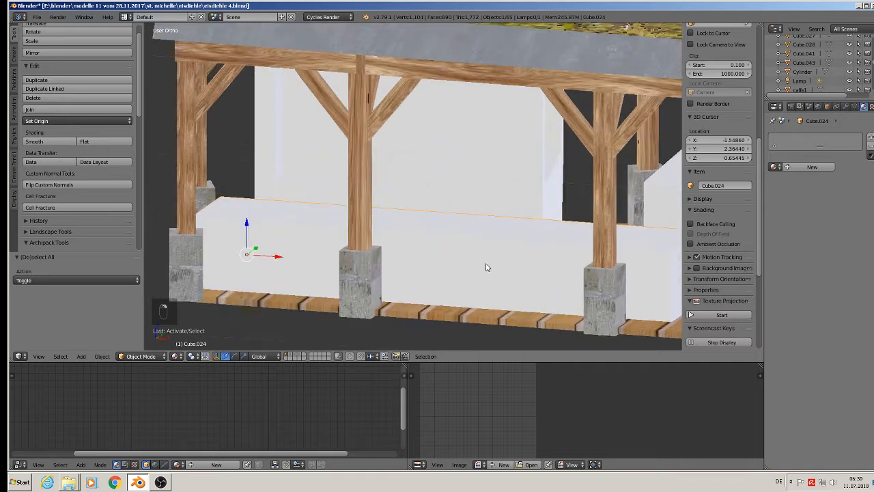
key(Tab)
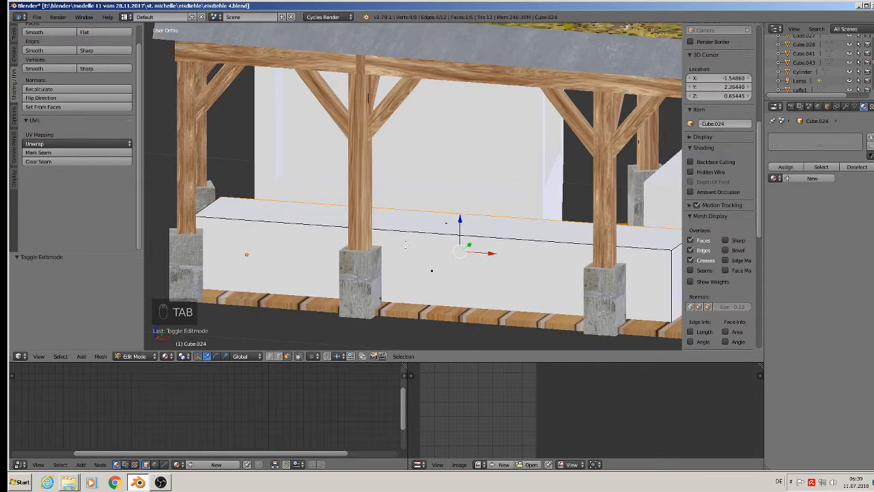
click(870, 138)
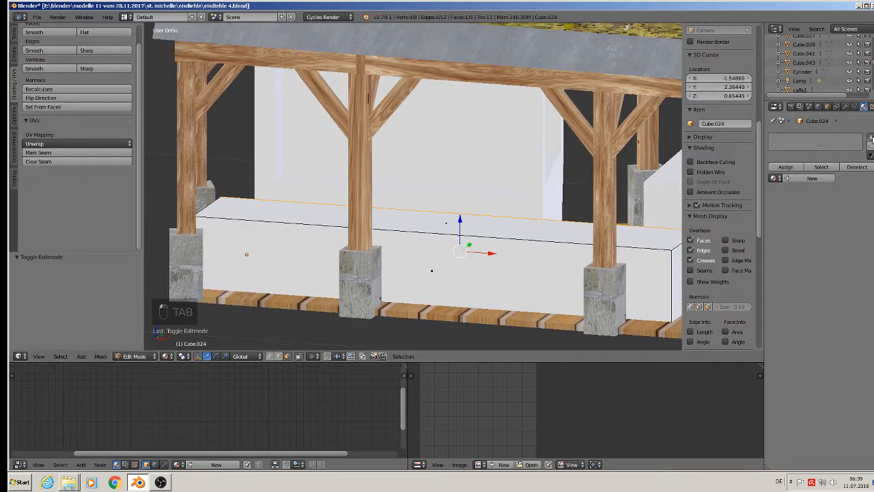
click(811, 178)
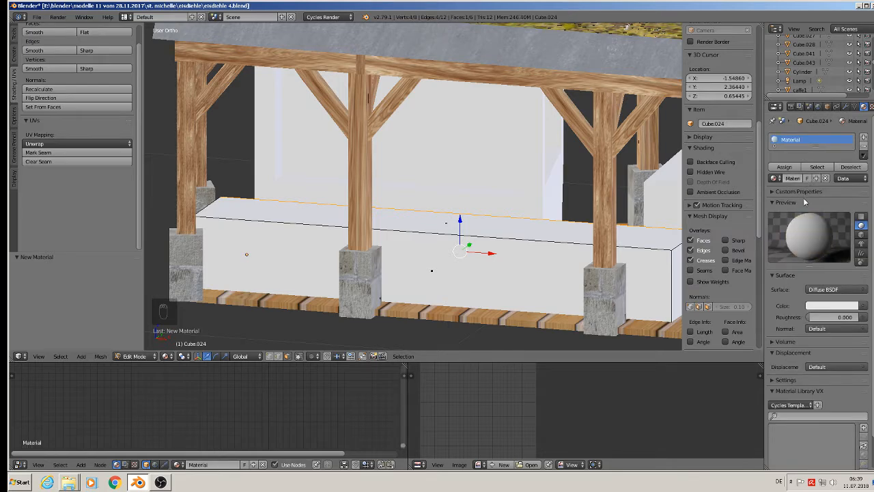
Step: Rename the counter's new material as metall 2
double_click(791, 178)
text(mu)
text(l)
key(Return)
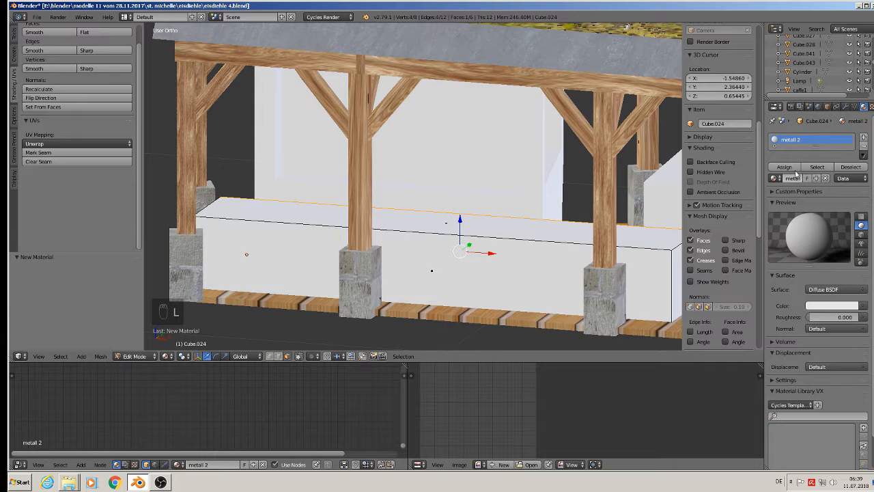
Step: Change the metall 2 surface shader to Principled BSDF and set Metallic to 1
click(836, 290)
click(796, 200)
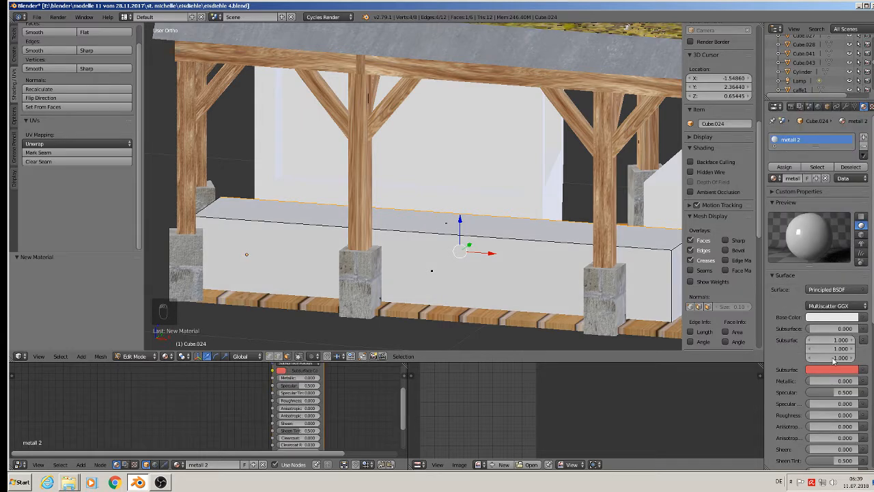
click(830, 381)
text(1)
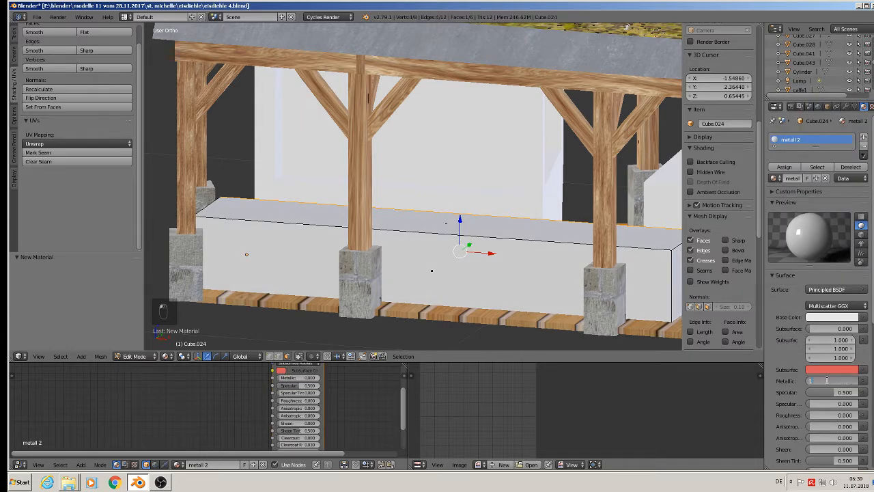
key(Return)
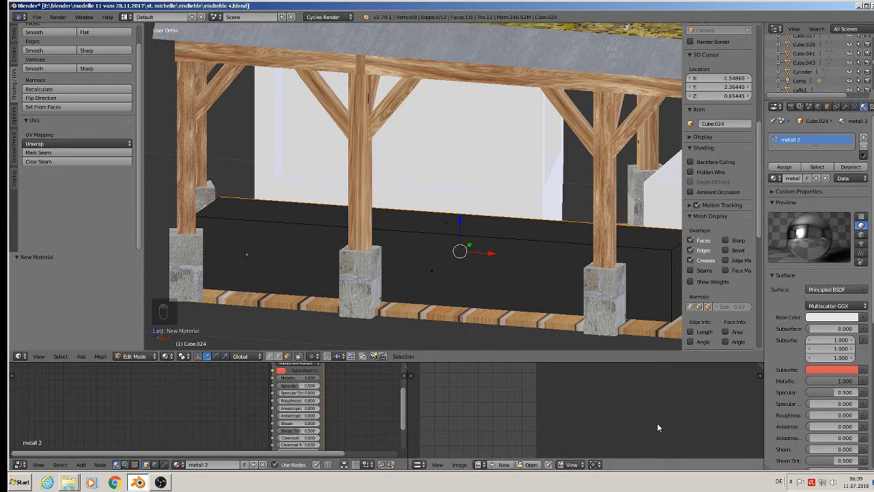
Step: Tune metall 2 to Metallic 0.509, Specular 0.491 and Roughness 0.454, and return to Object Mode
drag(822, 419, 845, 415)
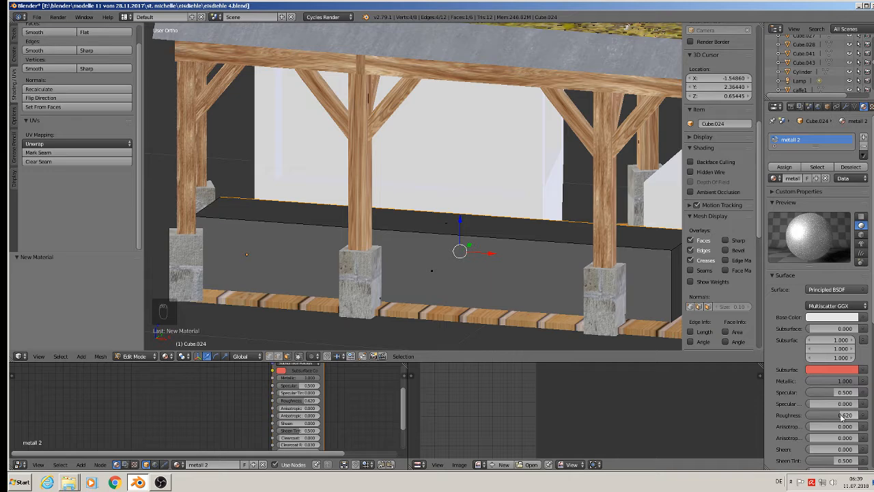
mouse_move(845, 415)
mouse_down()
mouse_move(856, 415)
mouse_move(811, 394)
mouse_move(832, 394)
mouse_move(840, 384)
mouse_move(820, 384)
mouse_move(830, 384)
mouse_up()
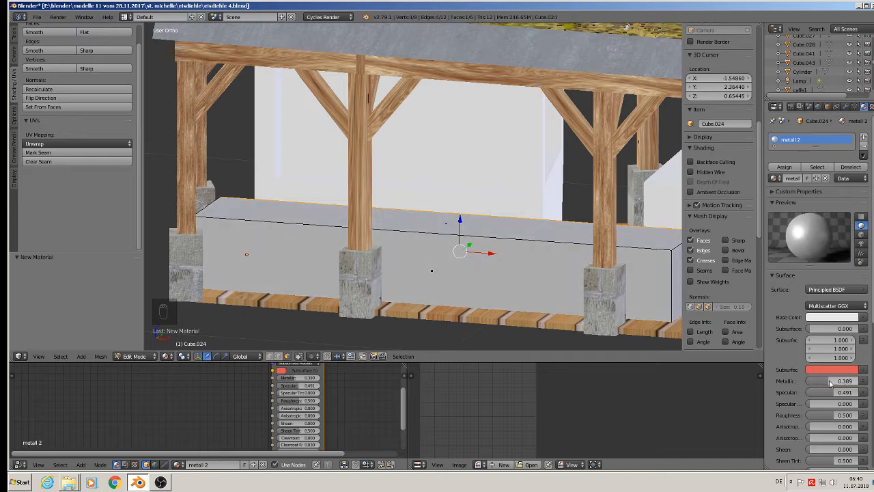
drag(831, 383, 836, 383)
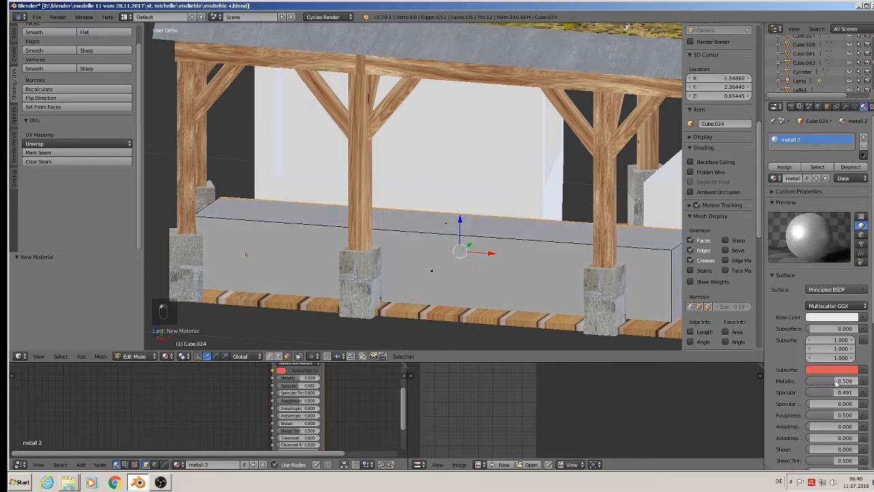
mouse_move(841, 415)
mouse_down()
mouse_move(857, 417)
mouse_move(834, 418)
mouse_up()
key(Tab)
Step: Preview the metal counter in Rendered viewport shading with the properties sidebar hidden, and return to Material shading
middle_drag(470, 253, 446, 273)
click(175, 356)
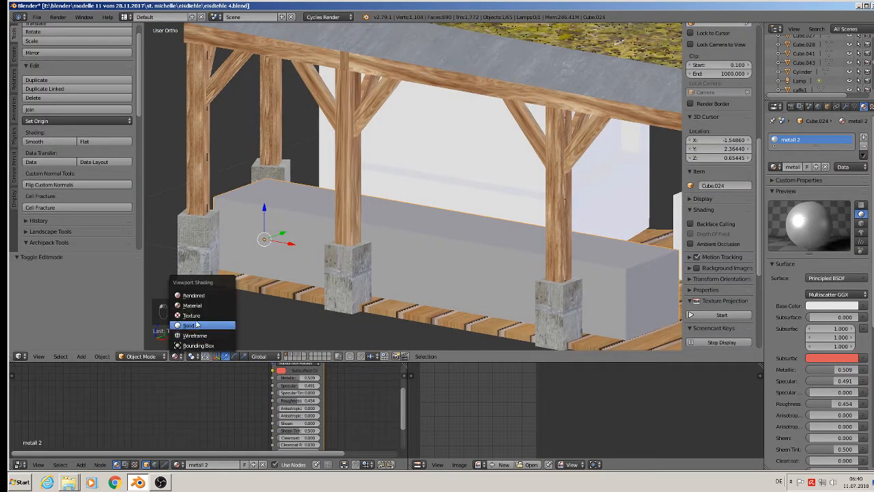
click(198, 294)
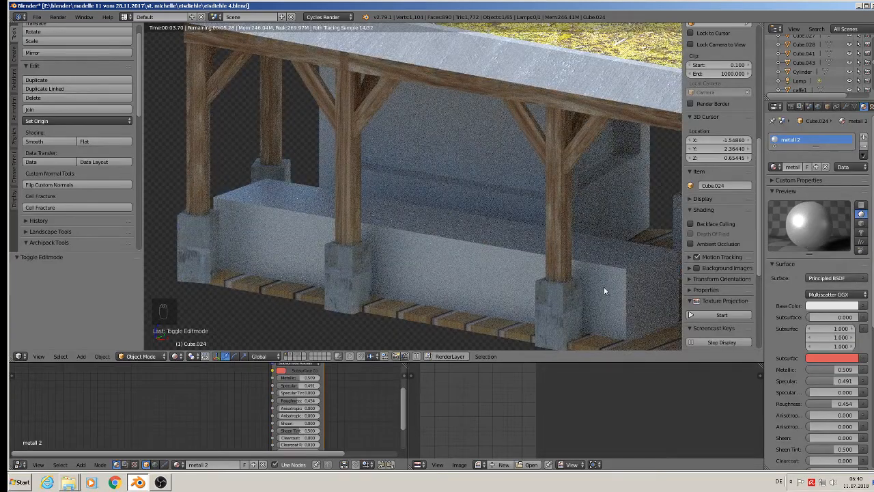
key(n)
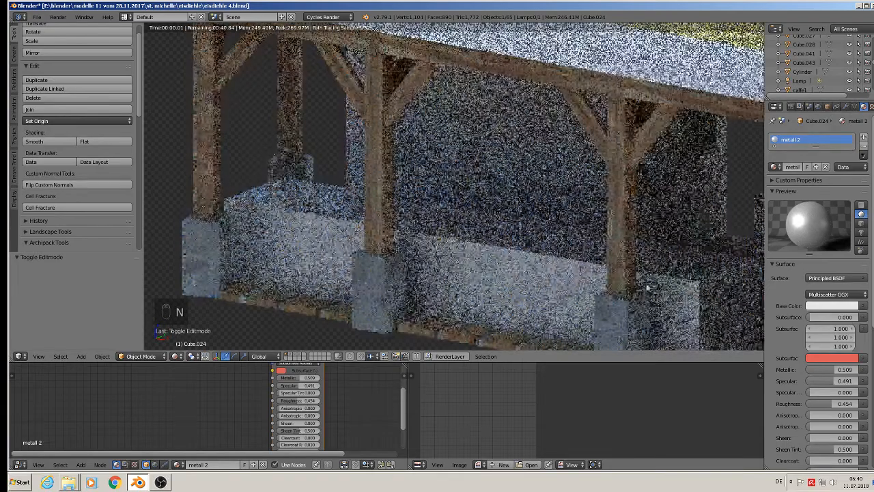
click(176, 356)
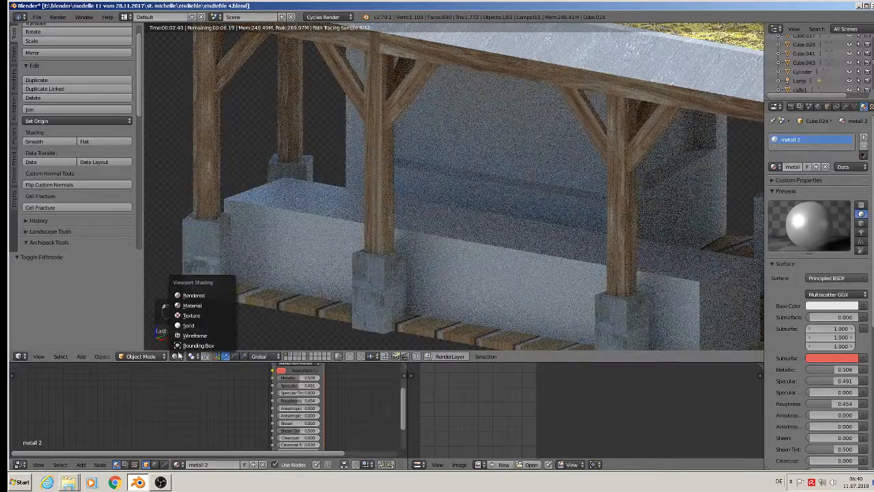
click(191, 306)
Step: Select the separate white counter block standing on the deck between the long metal counter and the red railing
scroll(558, 252, down, 4)
shift+middle_drag(575, 243, 401, 244)
scroll(444, 243, up, 1)
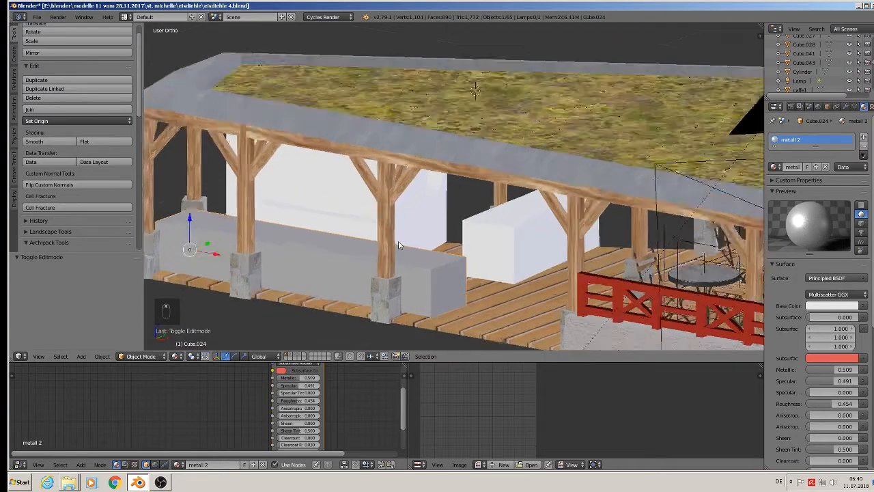
scroll(399, 246, up, 3)
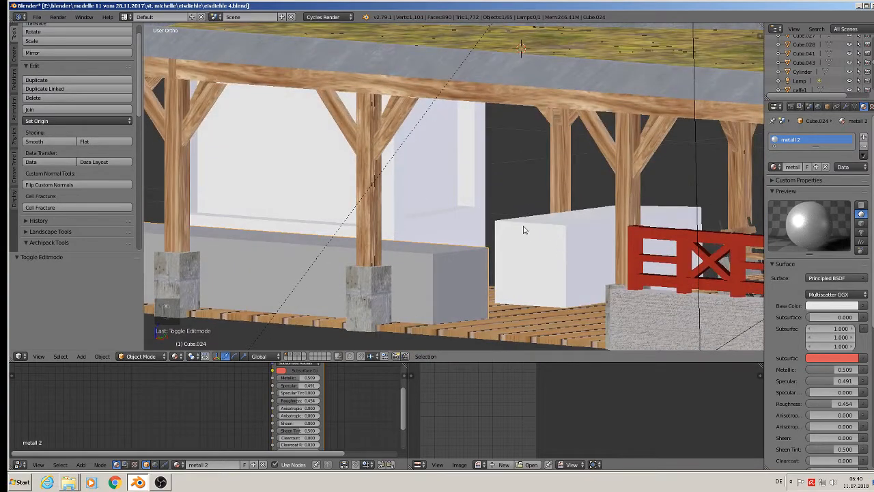
right_click(557, 253)
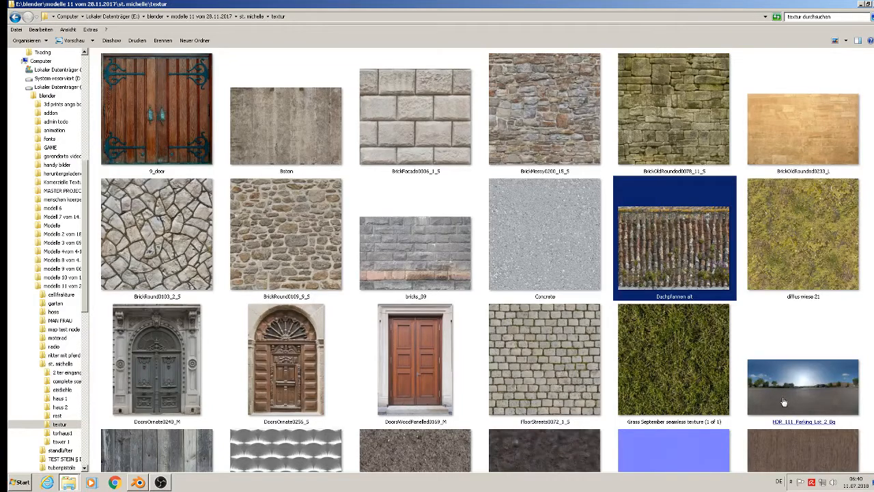
Step: Switch to Windows Explorer and look through the textures in the st. michelle project's textur folder for a suitable wood
scroll(783, 405, down, 5)
scroll(782, 406, up, 2)
click(798, 366)
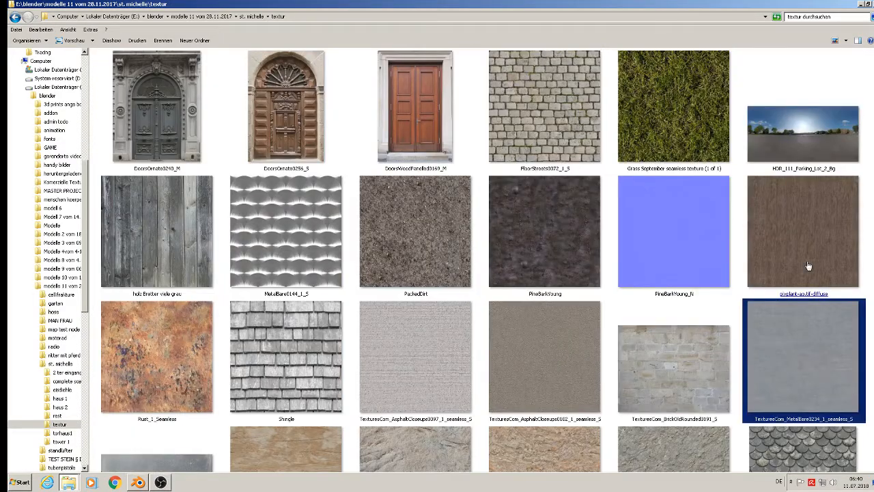
click(809, 268)
scroll(784, 371, down, 3)
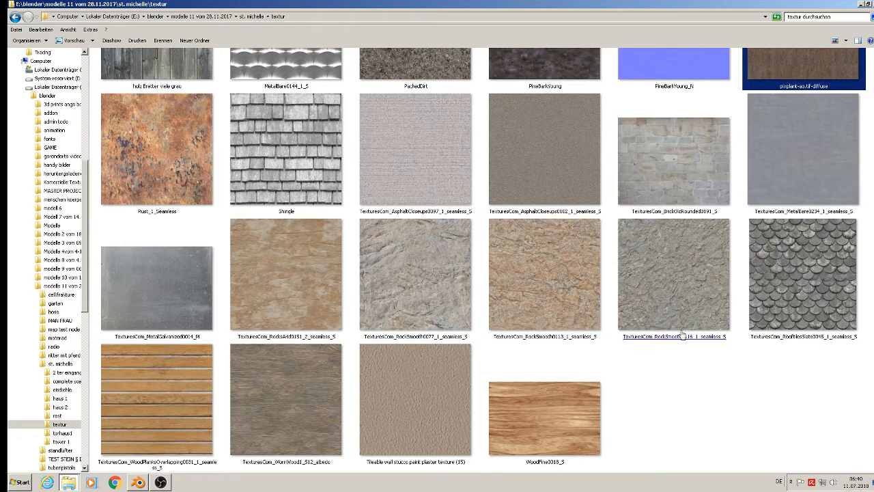
Step: Minimize the open windows and open the Holz folder inside the Komerzielle Texturen folder from the desktop, with its window maximized
click(861, 4)
click(861, 5)
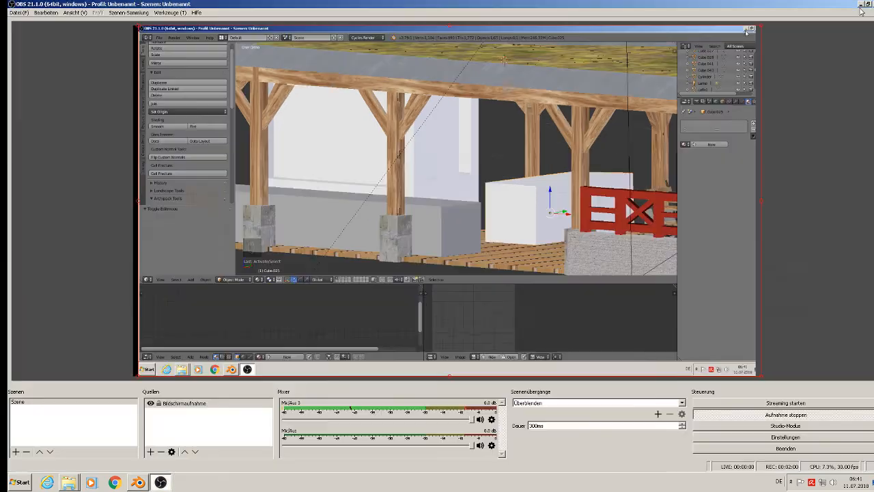
click(861, 4)
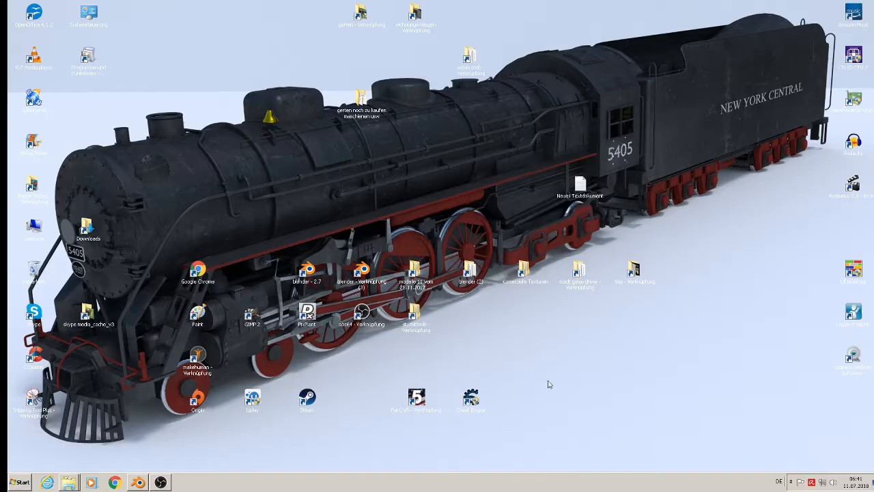
double_click(519, 280)
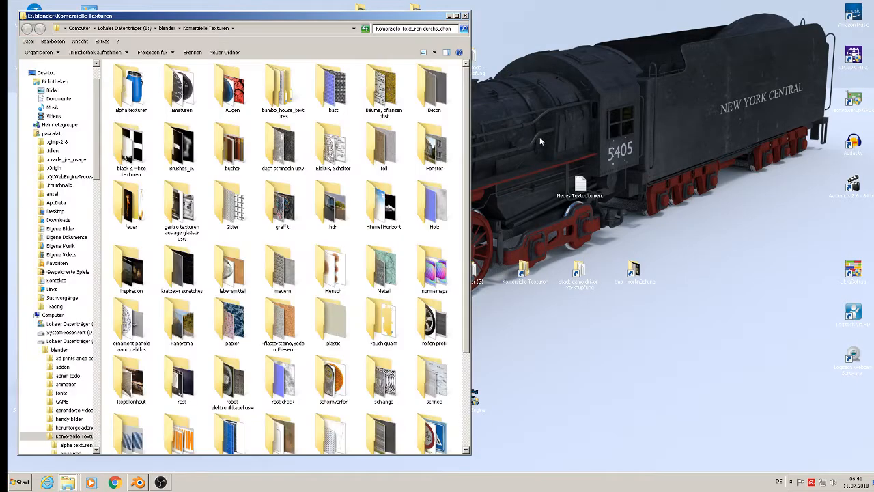
click(457, 15)
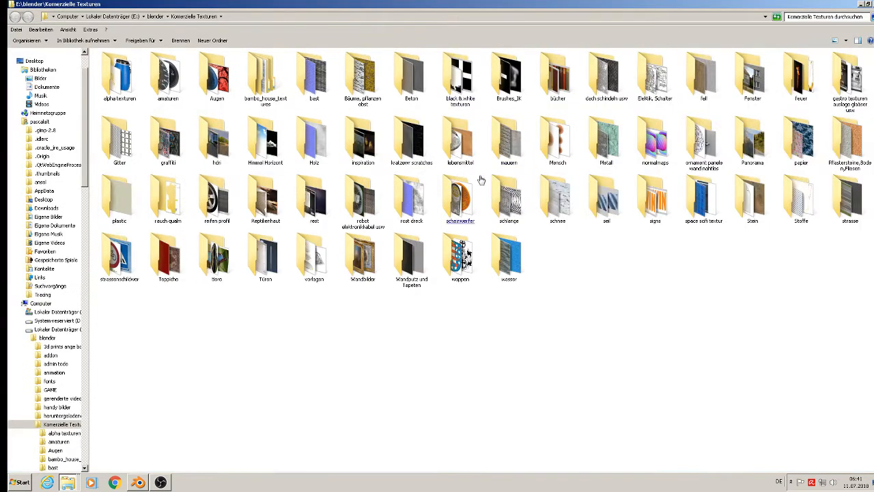
double_click(313, 155)
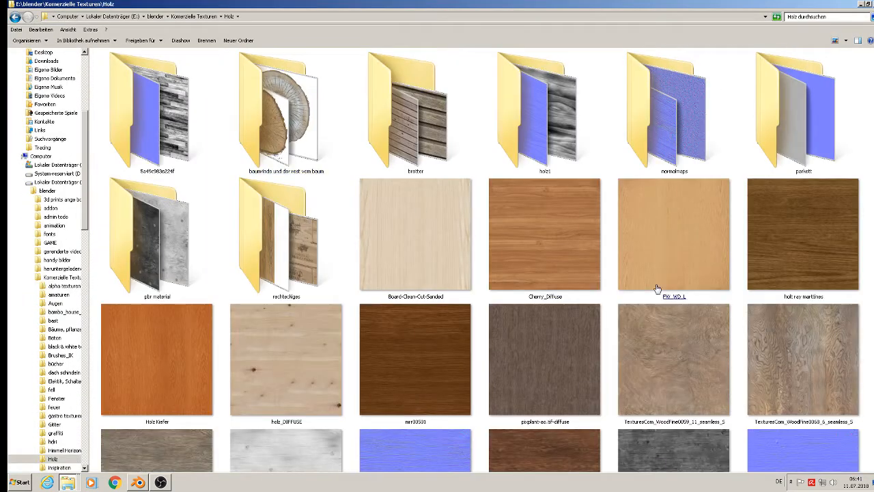
Step: Compare the wood textures in the Holz folder and copy the dark brown image mrr00501
click(706, 299)
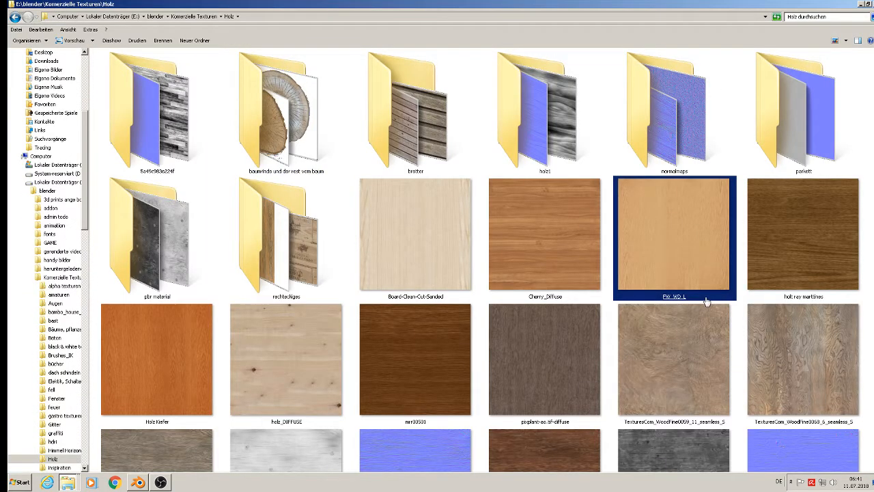
click(553, 245)
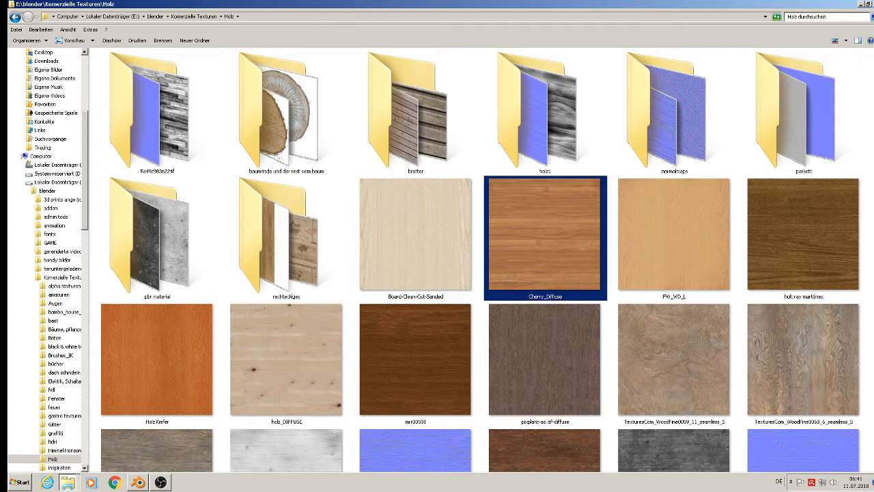
scroll(712, 292, down, 3)
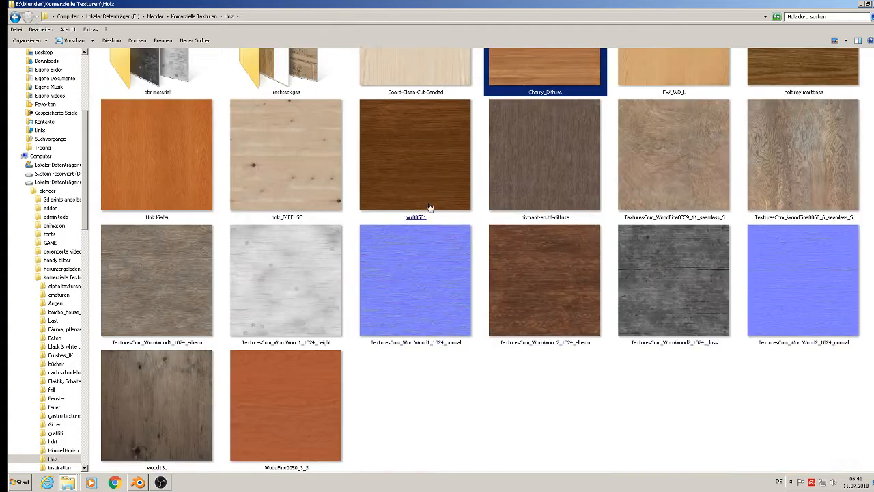
click(412, 180)
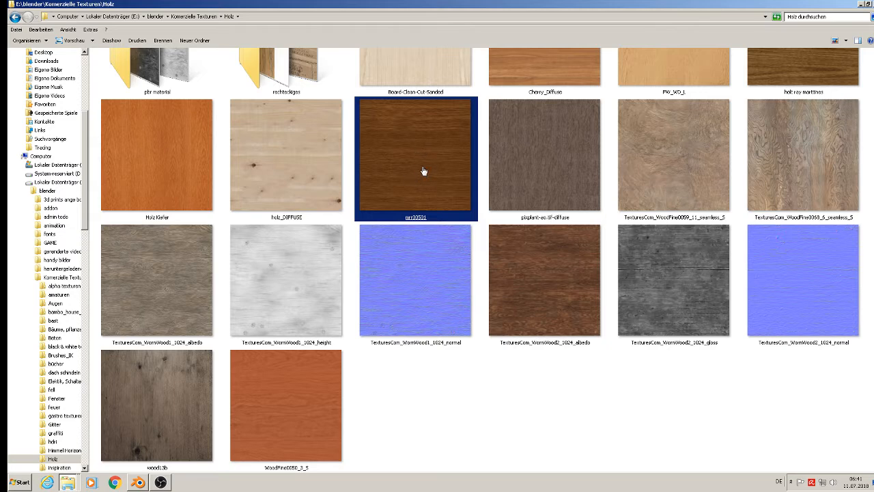
right_click(423, 171)
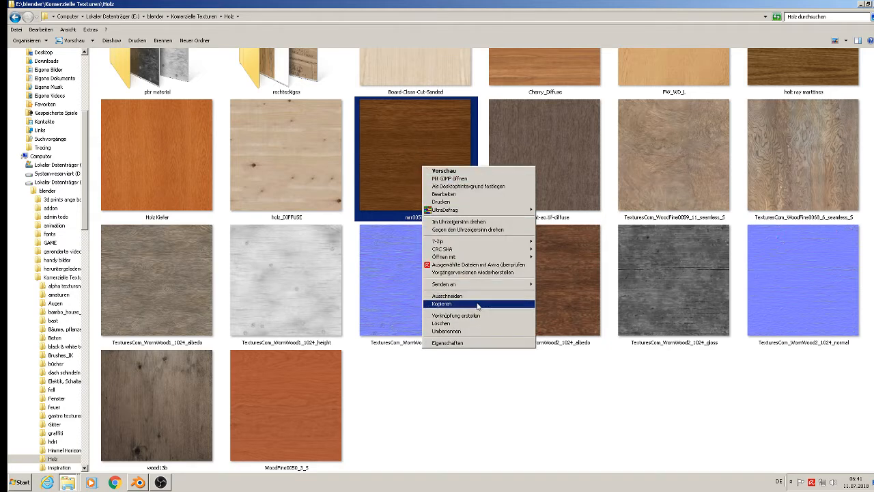
click(476, 307)
Step: Paste the copied wood texture into the st. michelle project's textur folder
click(66, 483)
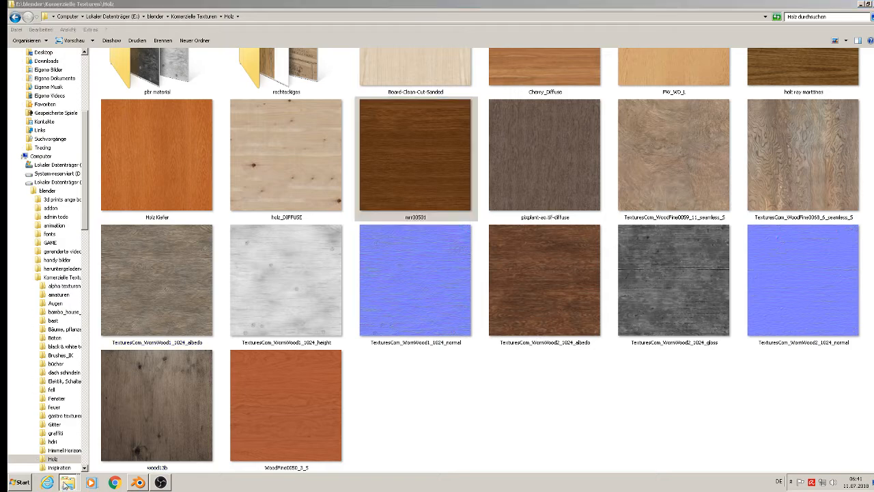
click(123, 437)
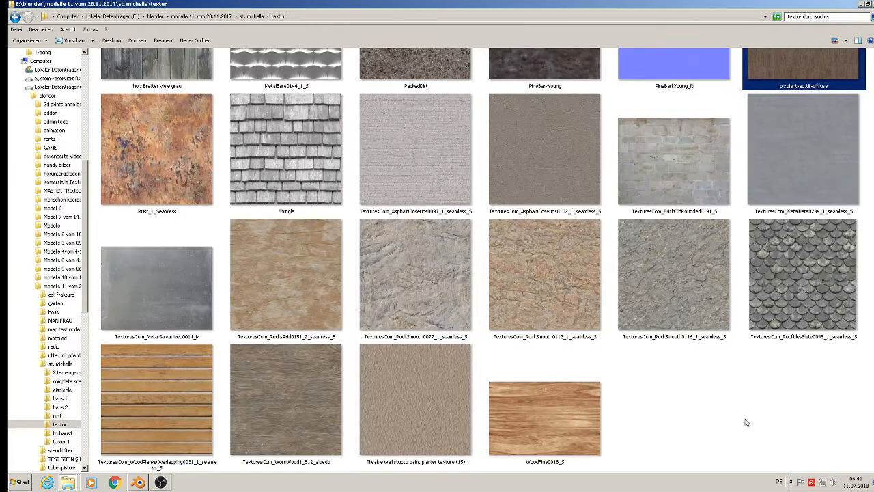
right_click(709, 400)
click(728, 340)
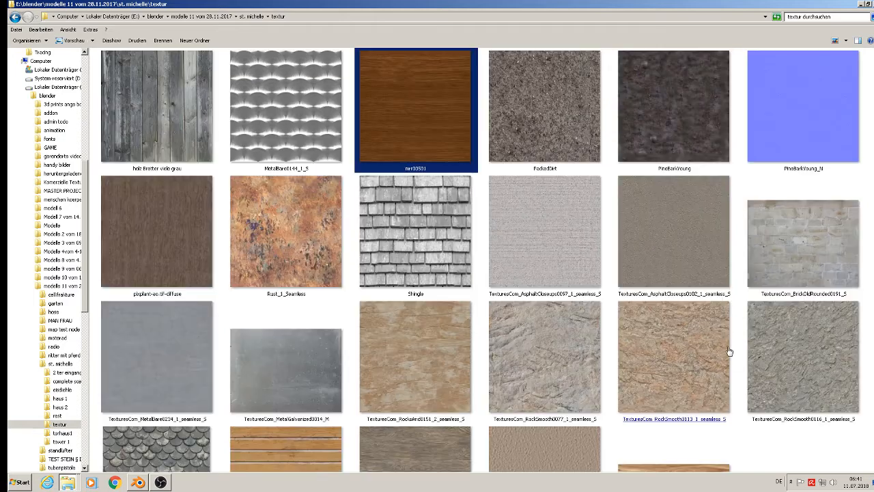
click(774, 469)
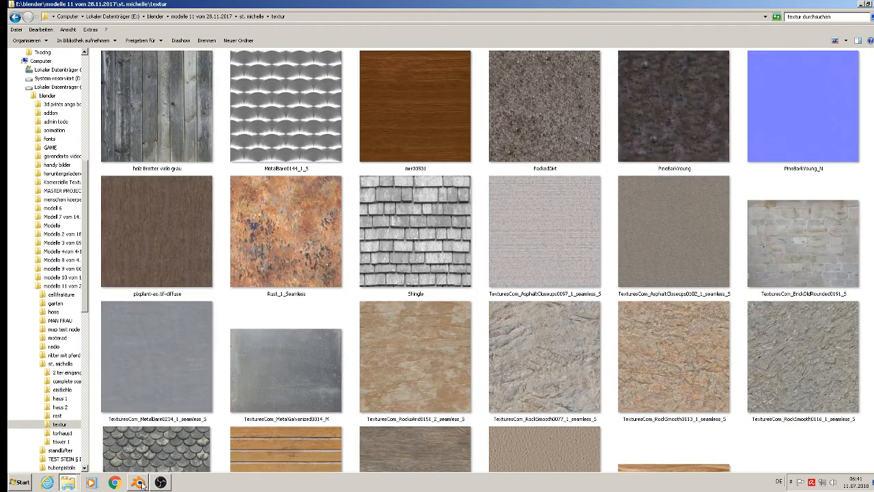
Step: Switch to Blender and give the tall white wall unit behind the long counter a new material named "wood 5"
click(140, 483)
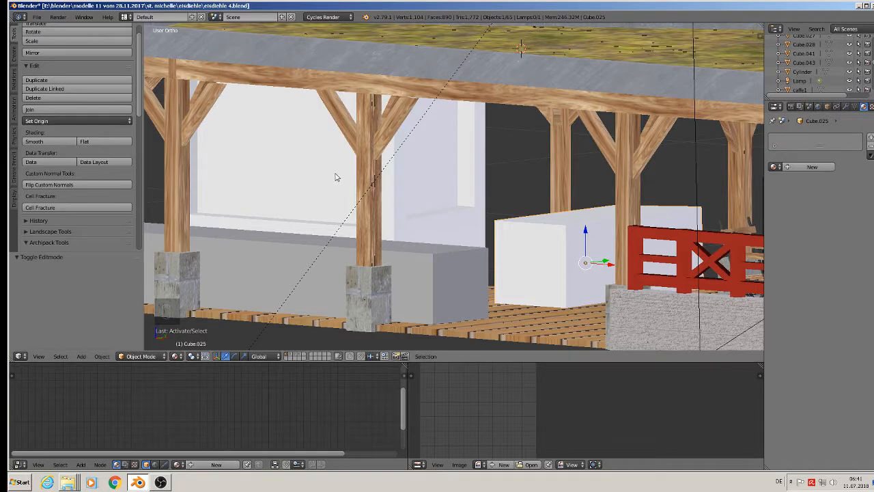
click(812, 167)
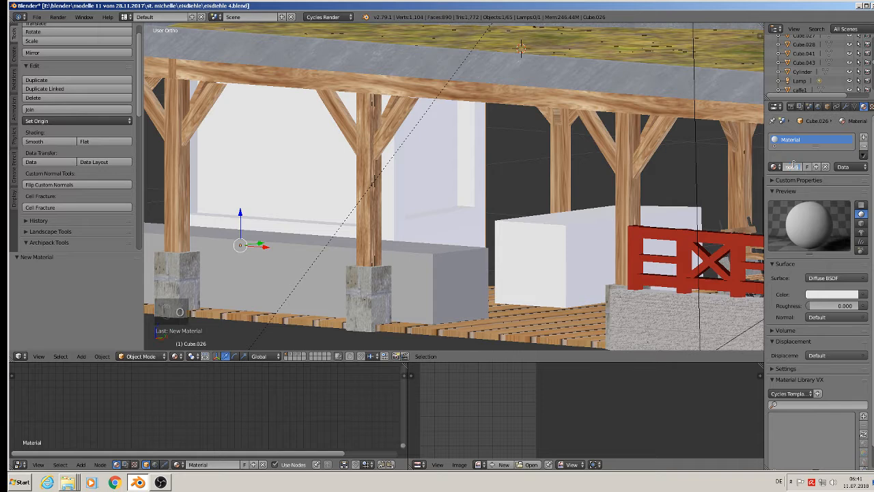
text(wood 5)
key(Return)
Step: Set the wood 5 material's surface to Principled BSDF with an Image Texture as its base color
click(836, 278)
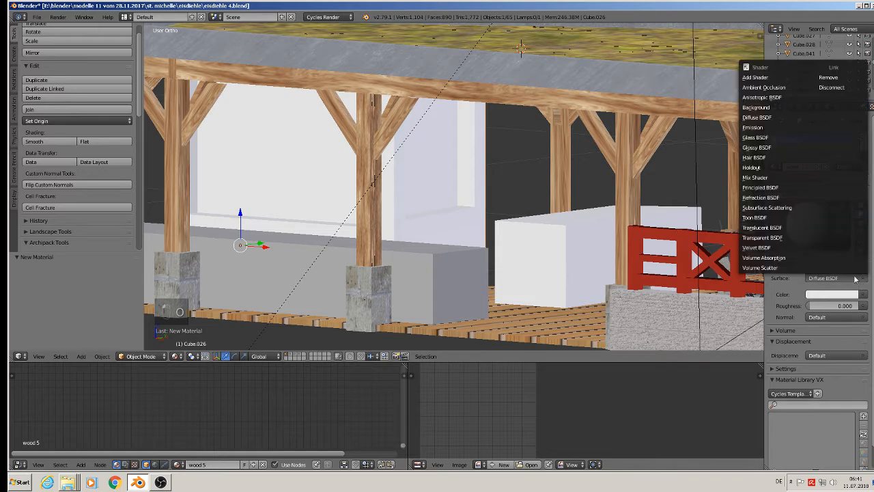
click(760, 187)
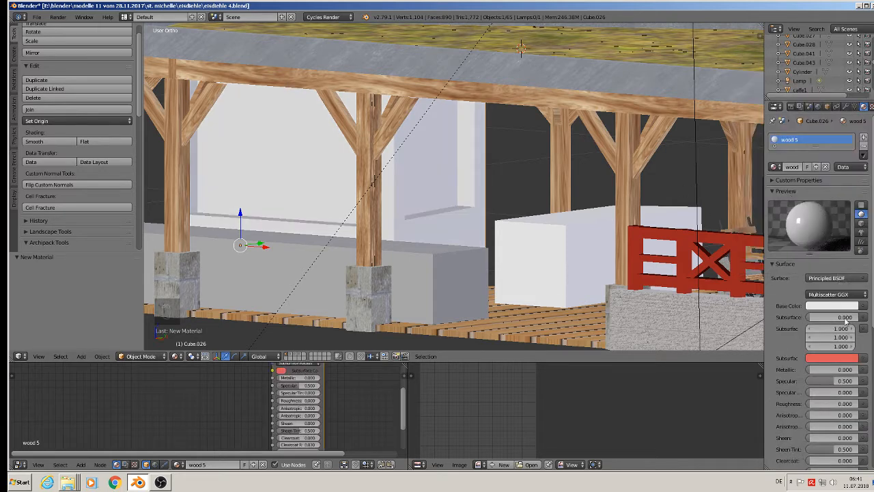
click(842, 302)
click(683, 225)
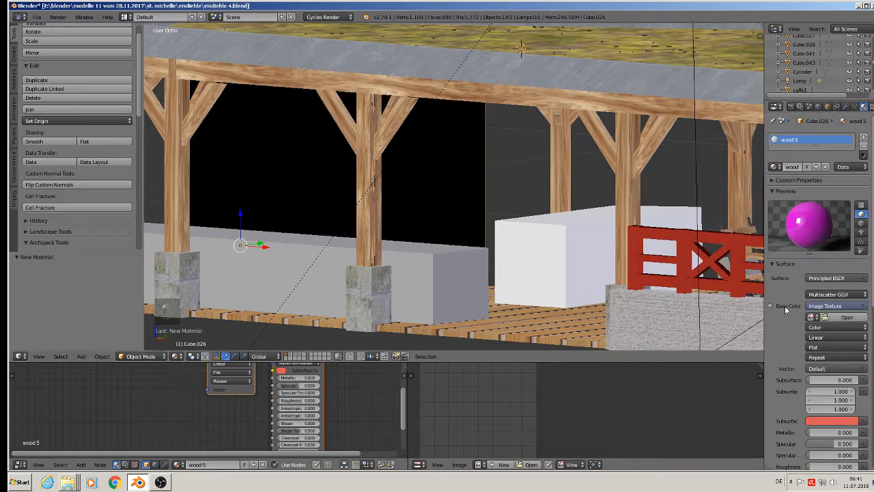
Step: Load the mrr00501 image from the textur folder as the base color texture and set the roughness to about 0.806
click(847, 329)
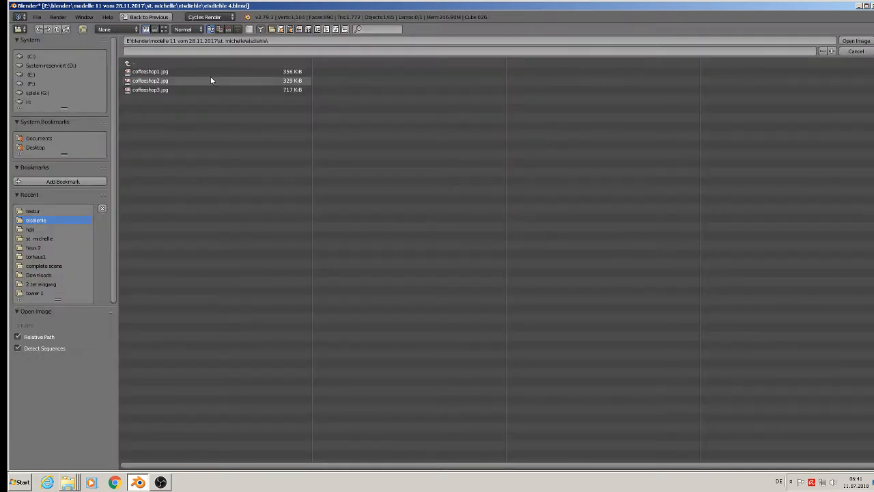
click(48, 212)
click(164, 29)
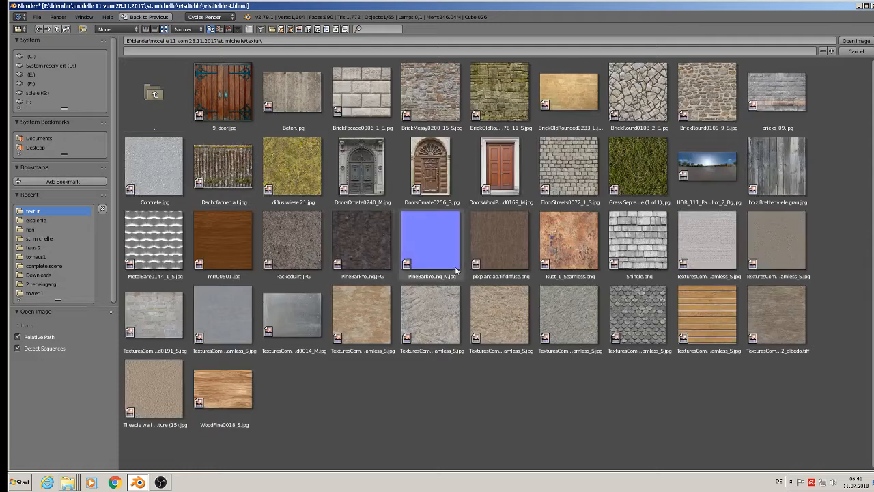
double_click(234, 233)
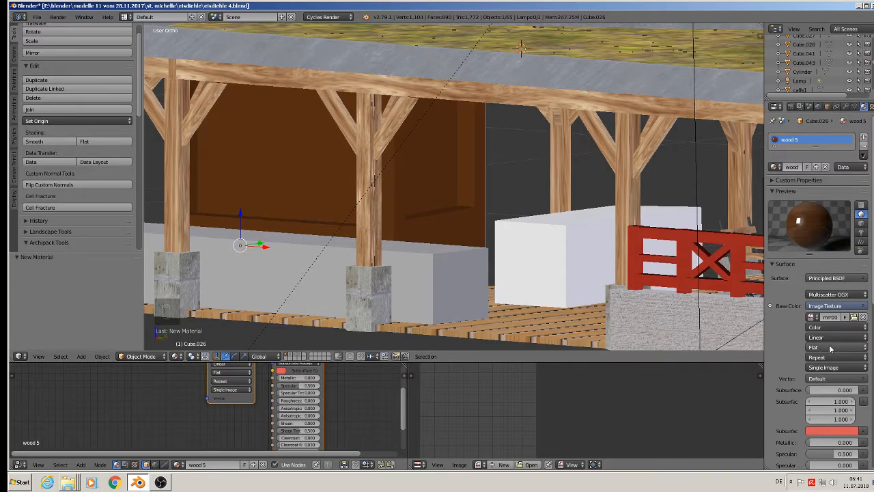
scroll(839, 400, down, 4)
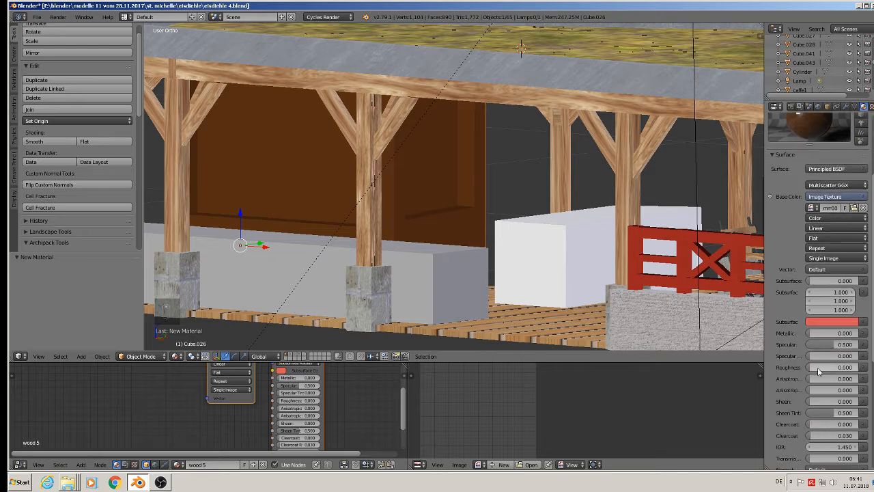
drag(818, 367, 844, 368)
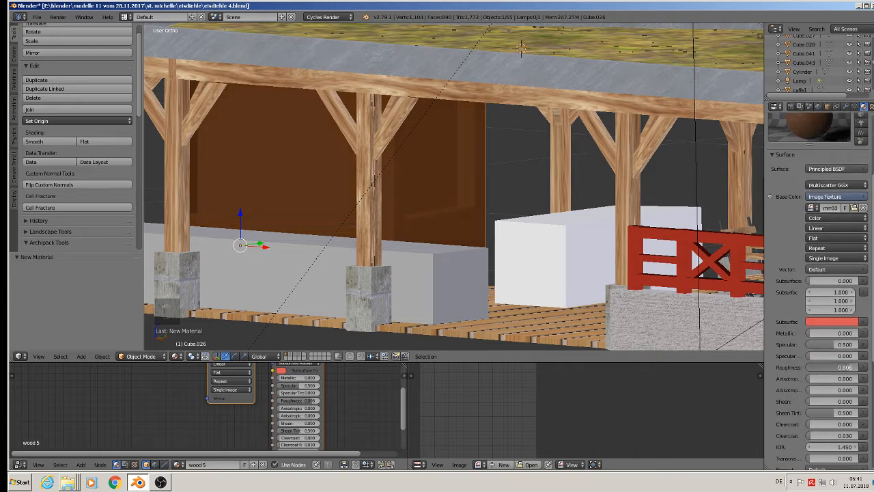
Step: Enlarge the node editor area and add a Texture Coordinate node well before the Image Texture node
scroll(256, 412, down, 4)
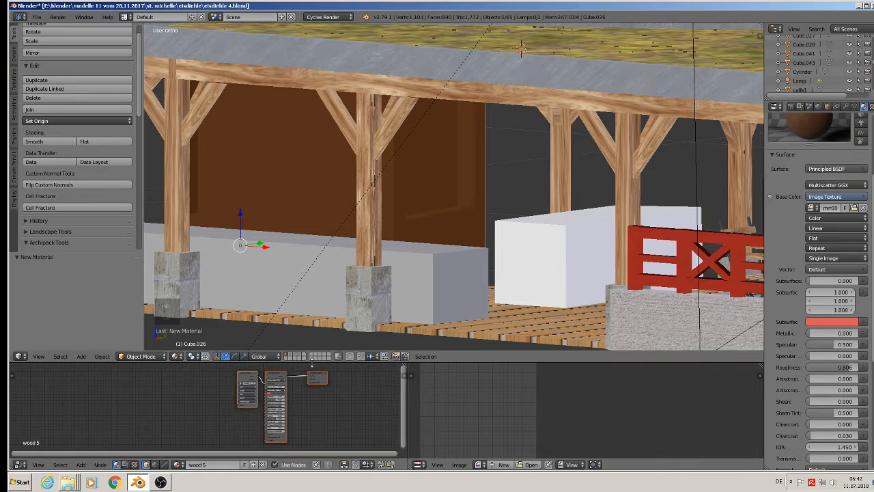
drag(205, 351, 204, 278)
scroll(146, 364, up, 2)
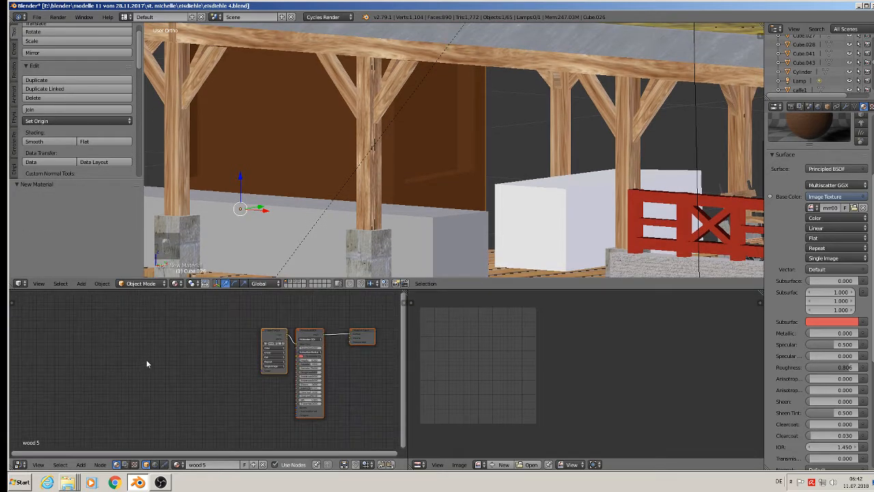
click(79, 465)
mouse_move(80, 444)
click(171, 414)
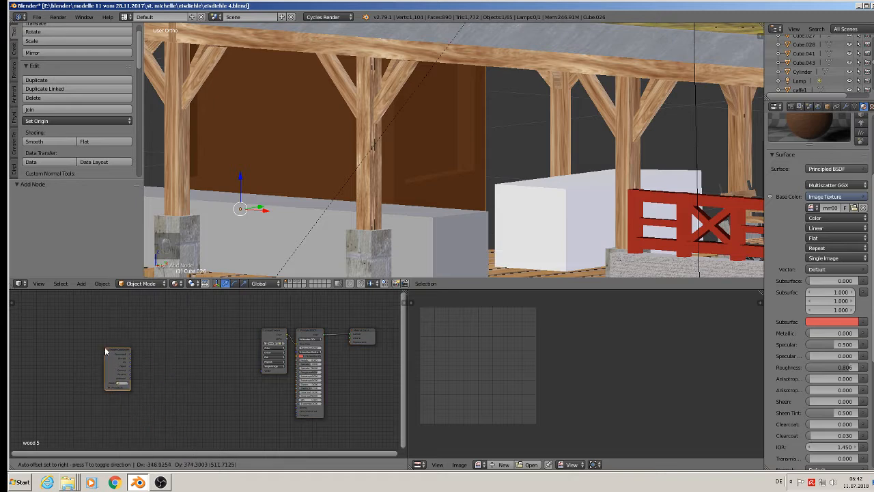
click(106, 351)
Step: Add a Mapping node and route the Texture Coordinate's UV output through it into the Image Texture's Vector input
click(80, 464)
mouse_move(107, 401)
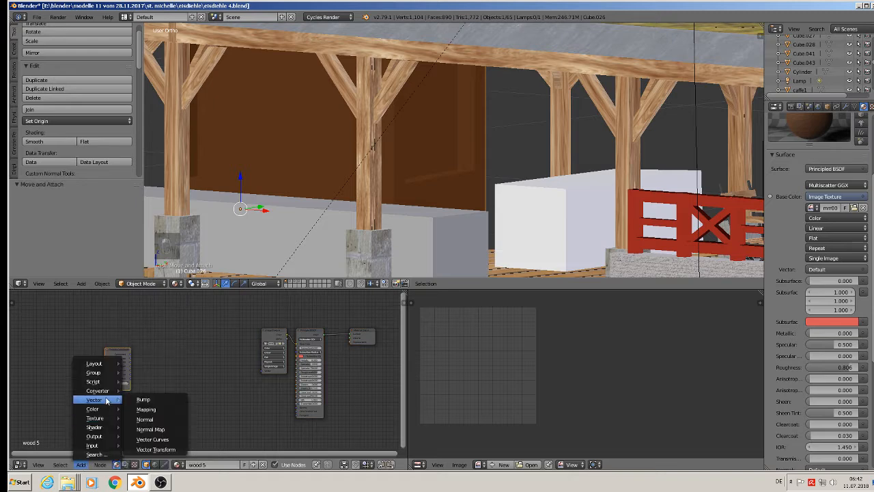
click(168, 409)
click(142, 346)
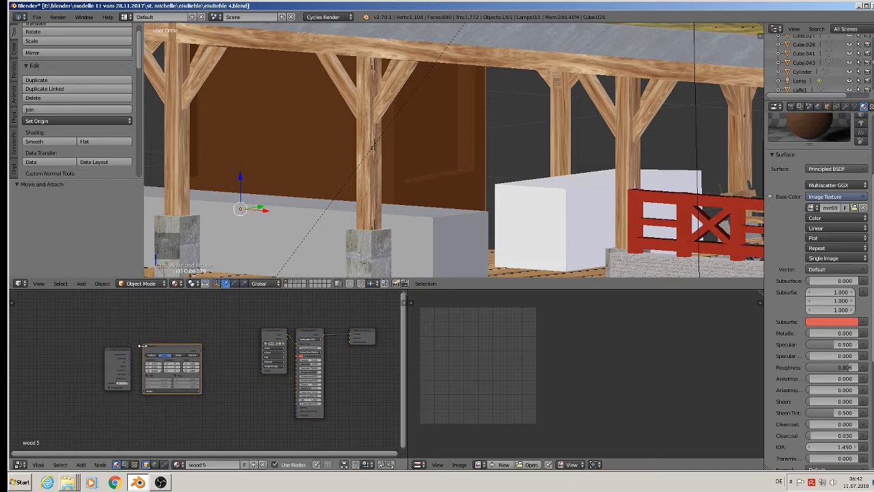
drag(130, 361, 146, 390)
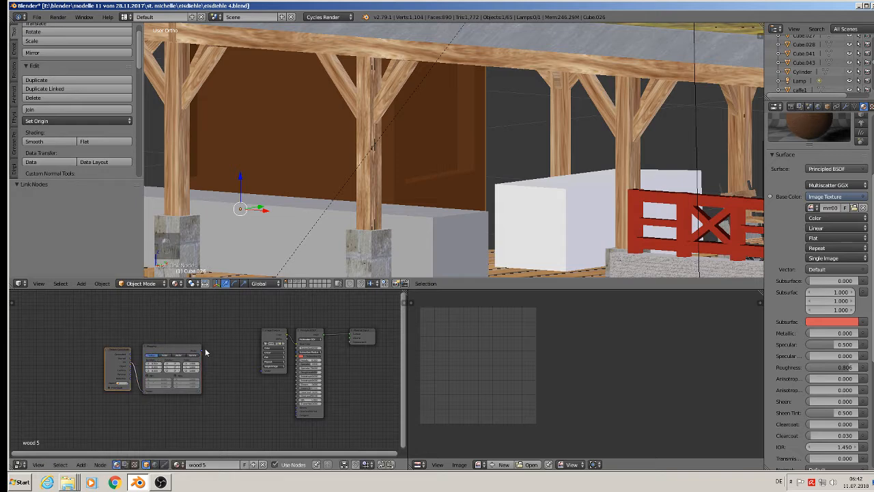
drag(204, 351, 263, 369)
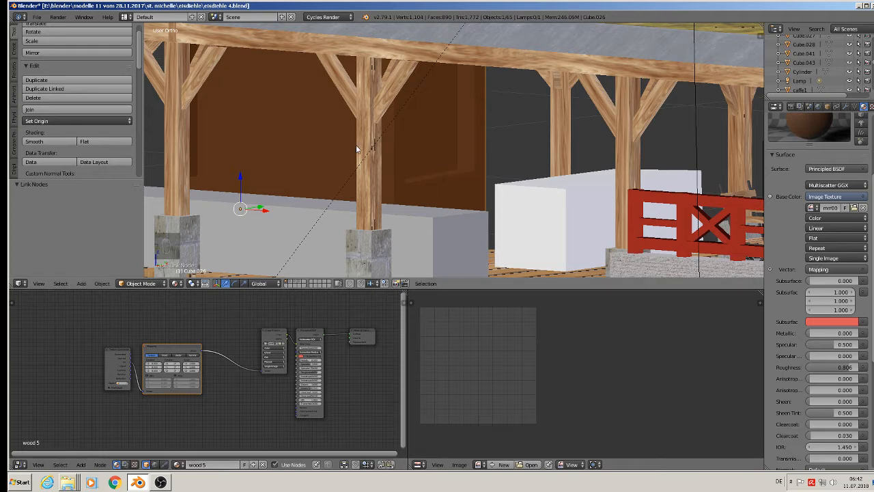
Step: Apply the rotation and scale of the wall unit behind the long counter
click(102, 284)
mouse_move(157, 213)
click(225, 241)
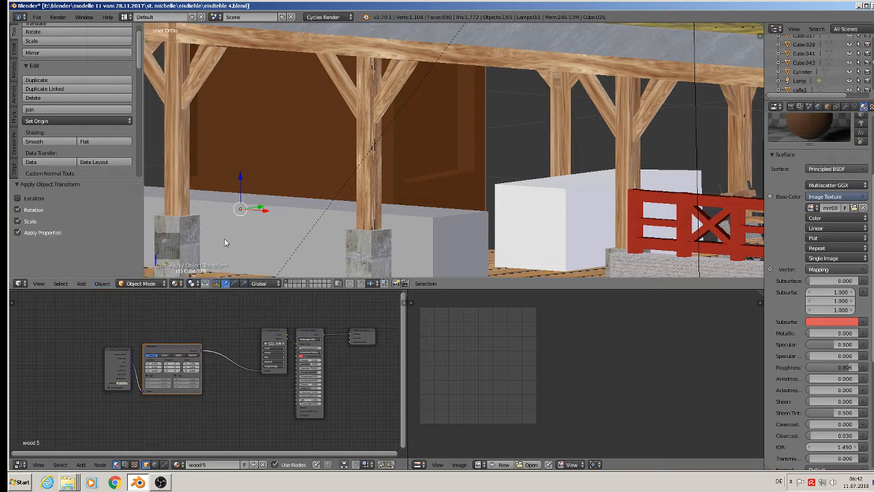
Step: Unwrap all faces of the wall unit with a Cube Projection
key(Tab)
key(a)
key(a)
key(a)
key(a)
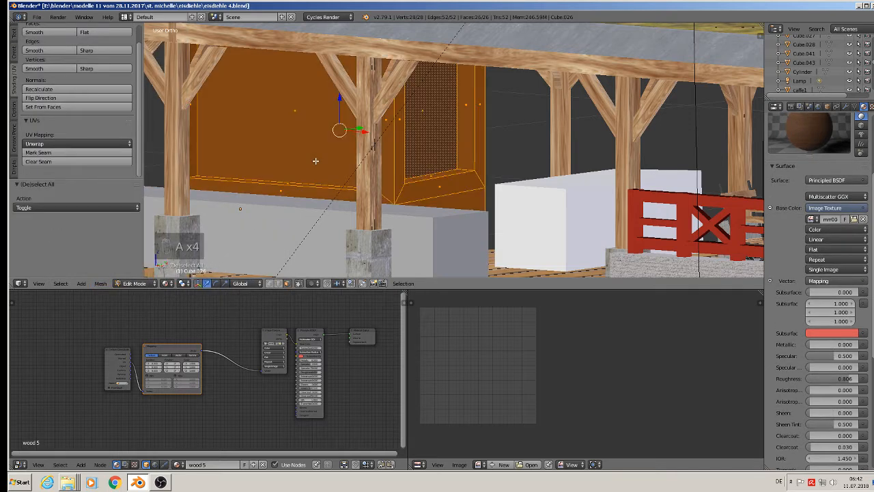
key(u)
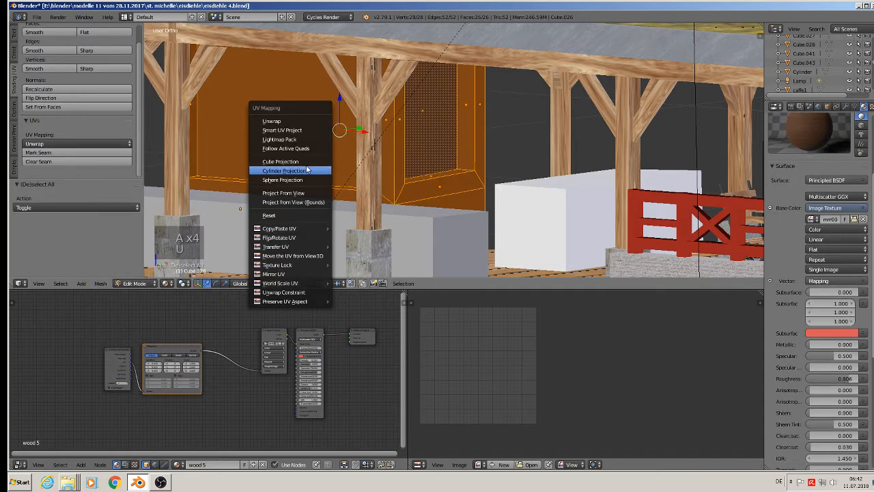
click(305, 163)
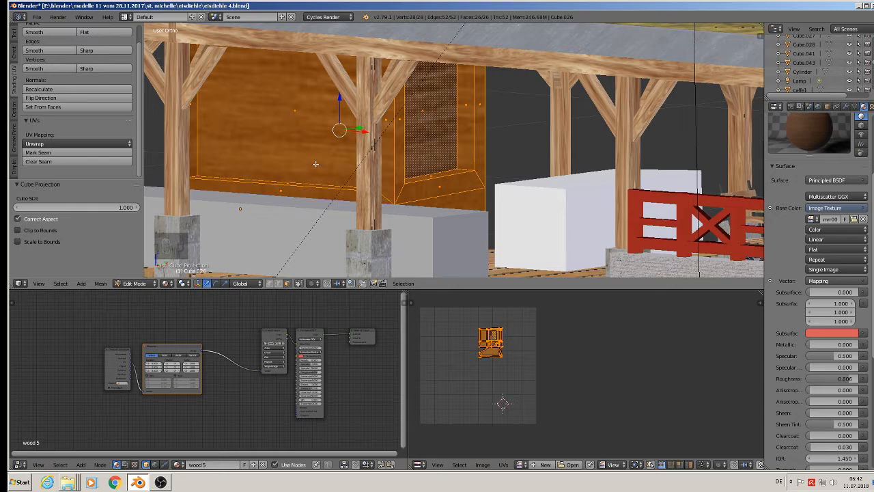
key(Tab)
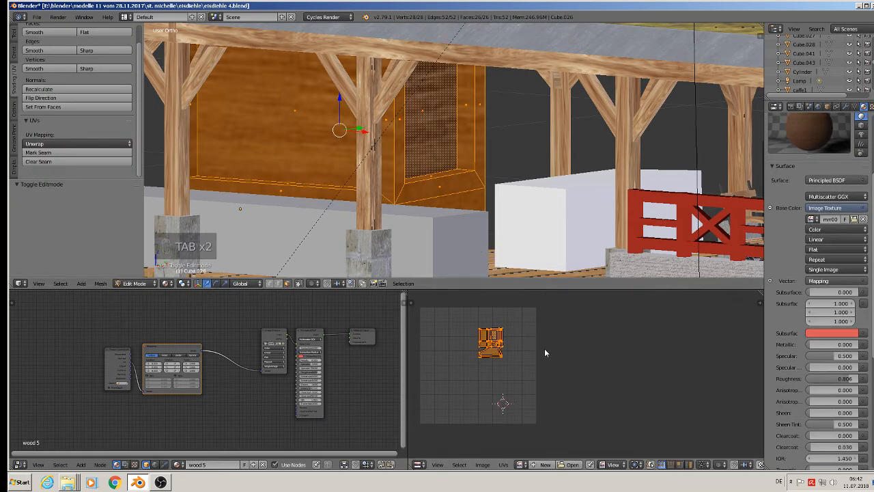
Step: Scale the wall unit's whole UV layout up about 16.6 times and again about 1.6 times, and check the grain in Object Mode
key(s)
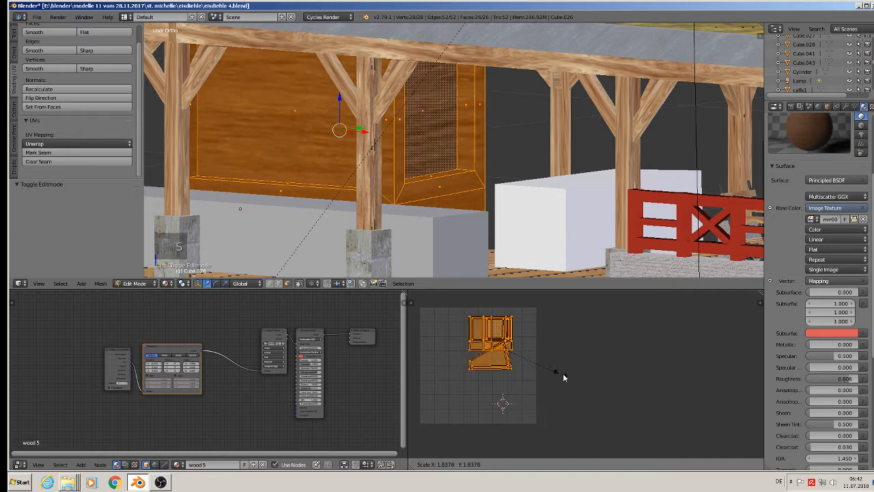
click(740, 377)
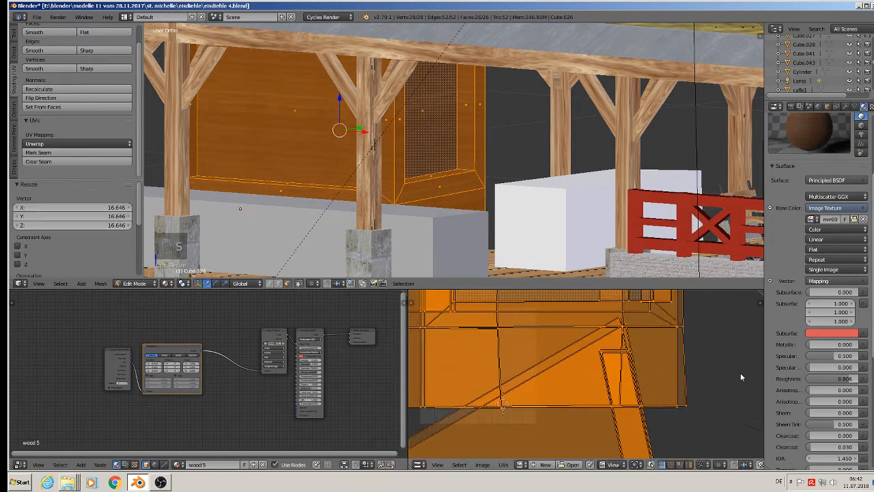
key(s)
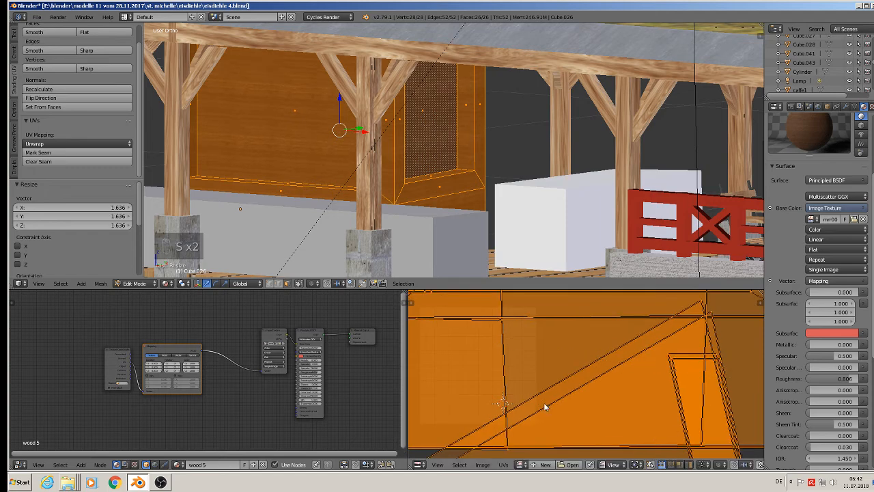
click(547, 405)
key(Tab)
middle_drag(326, 174, 357, 155)
scroll(358, 158, up, 1)
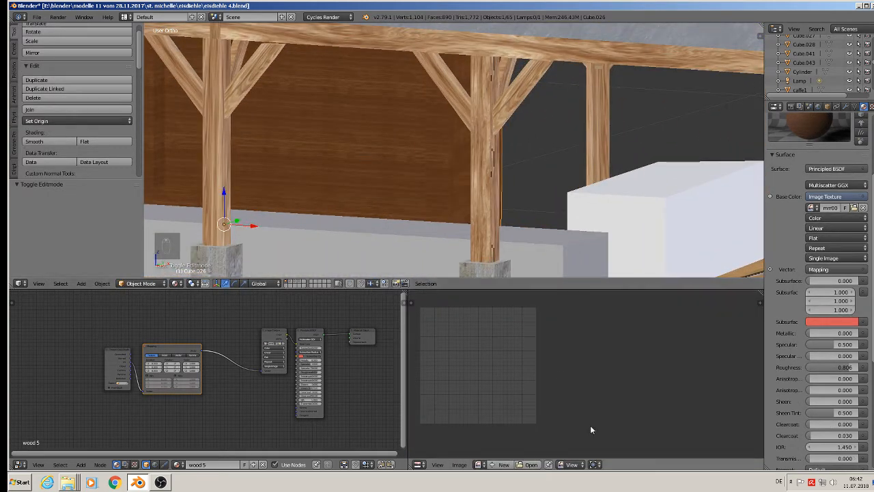
Step: Rotate the wall unit's whole UV layout by 90° and check the grain direction in Object Mode
key(Tab)
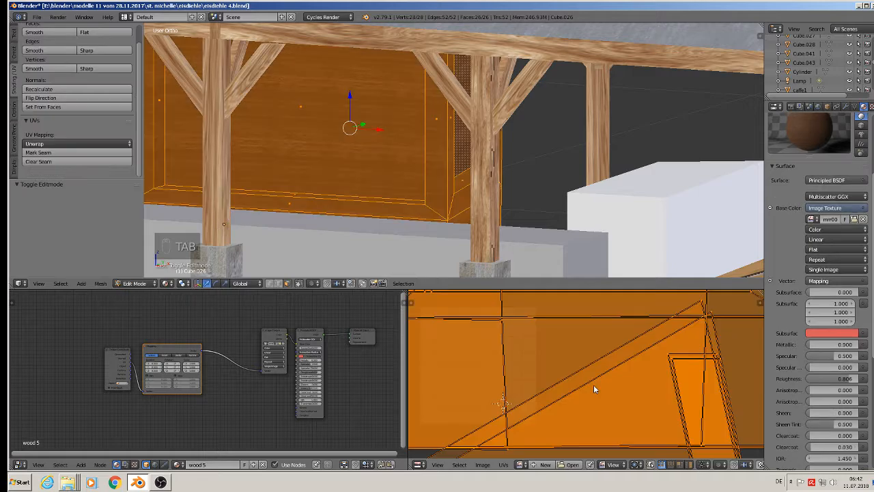
text(r90)
key(Return)
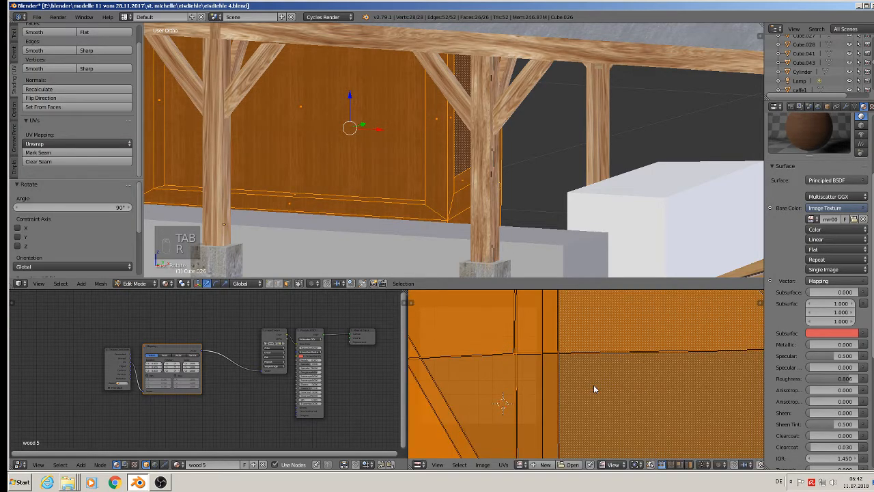
key(Tab)
scroll(399, 193, down, 4)
middle_drag(399, 197, 370, 187)
scroll(402, 164, up, 3)
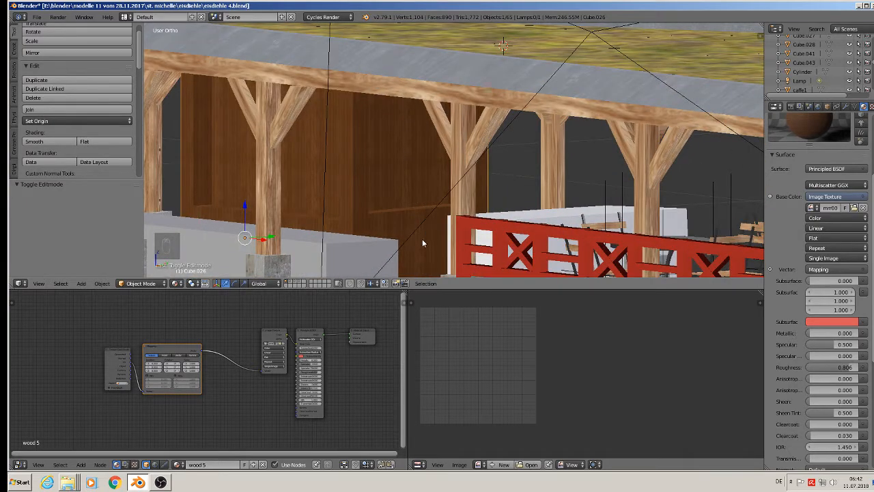
scroll(423, 240, down, 3)
middle_drag(425, 245, 450, 250)
Step: Select the untextured short counter beside the red railing together with all of its faces
right_click(487, 241)
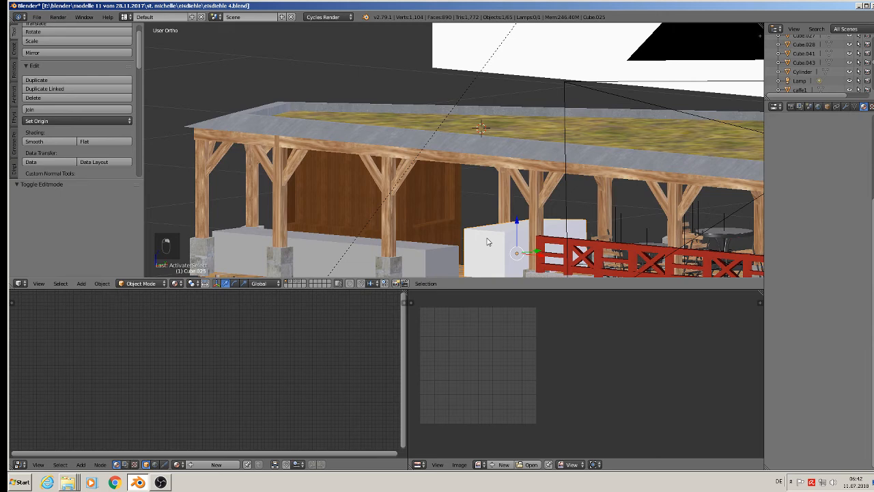
right_click(436, 216)
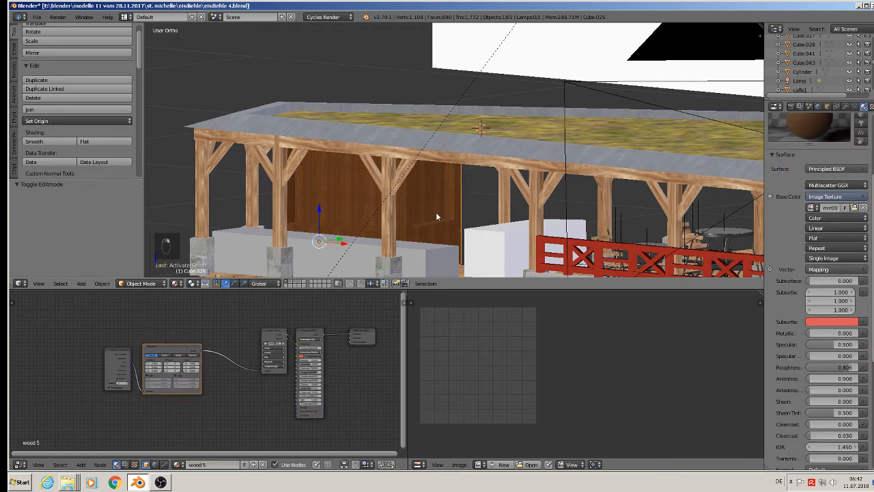
right_click(489, 239)
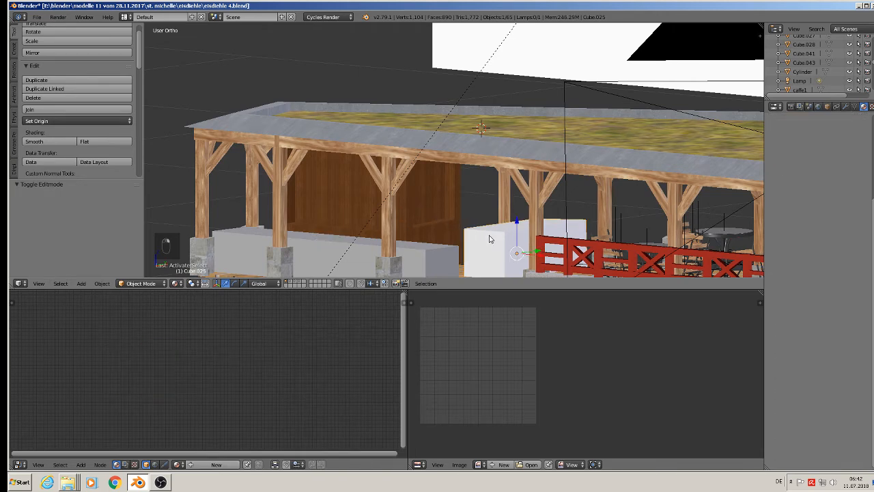
key(Tab)
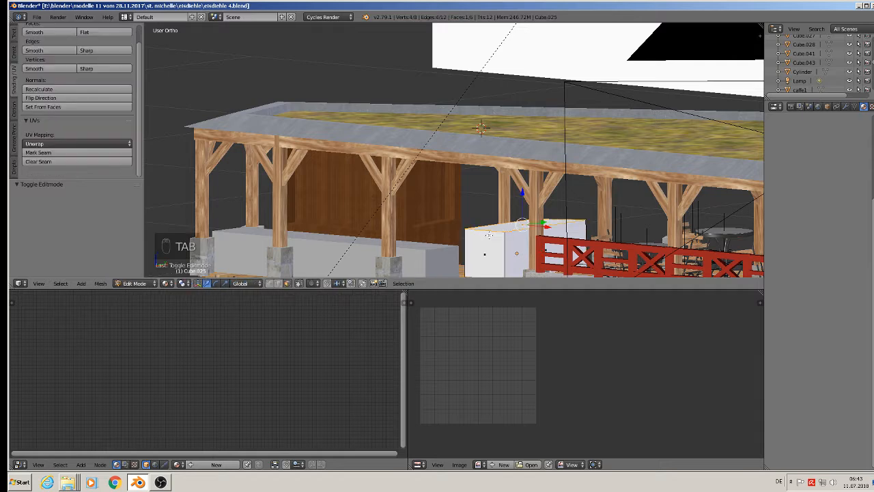
key(a)
key(a)
key(a)
key(a)
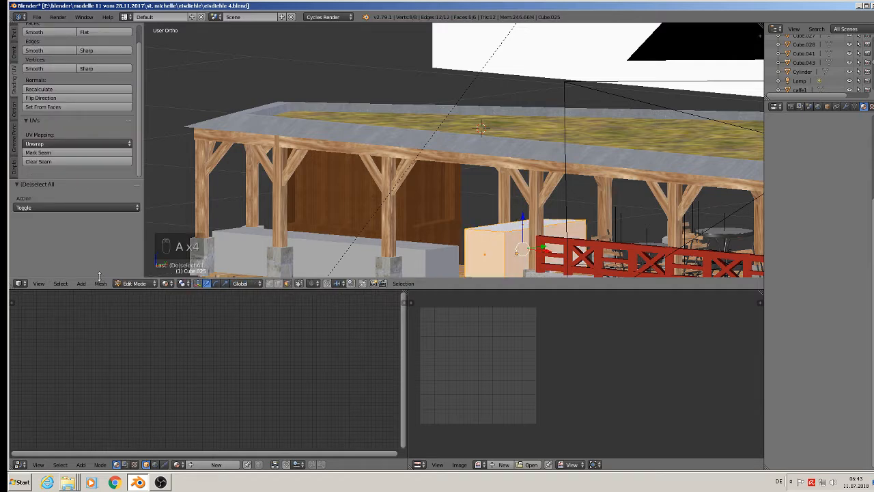
Step: Apply the rotation and scale of the short counter beside the red railing
key(Tab)
key(Tab)
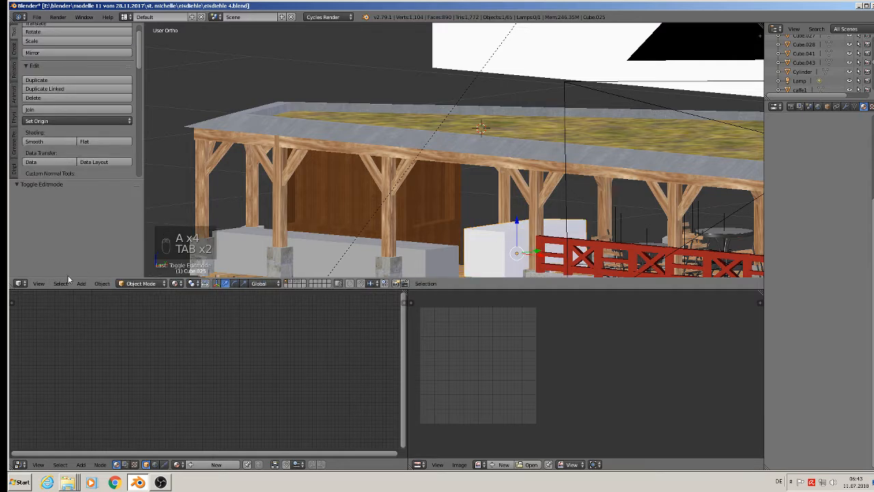
click(104, 284)
mouse_move(131, 213)
click(240, 239)
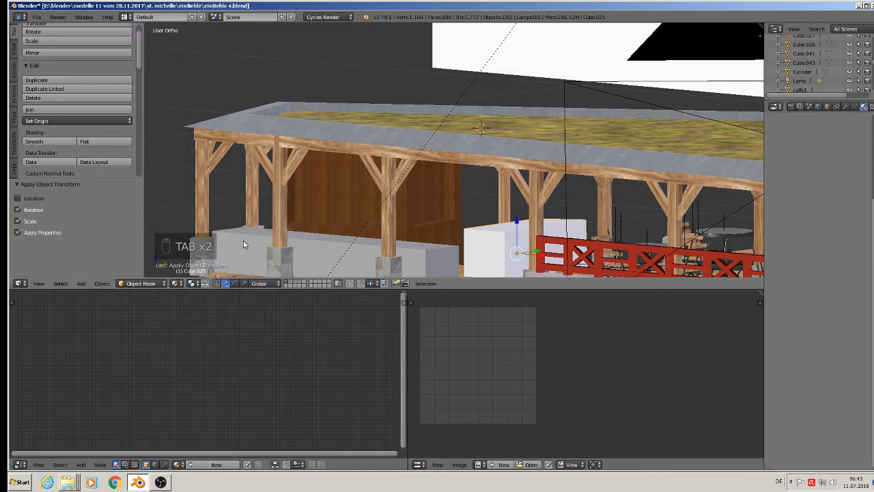
Step: Assign the existing wood 5 material to the short counter
key(Tab)
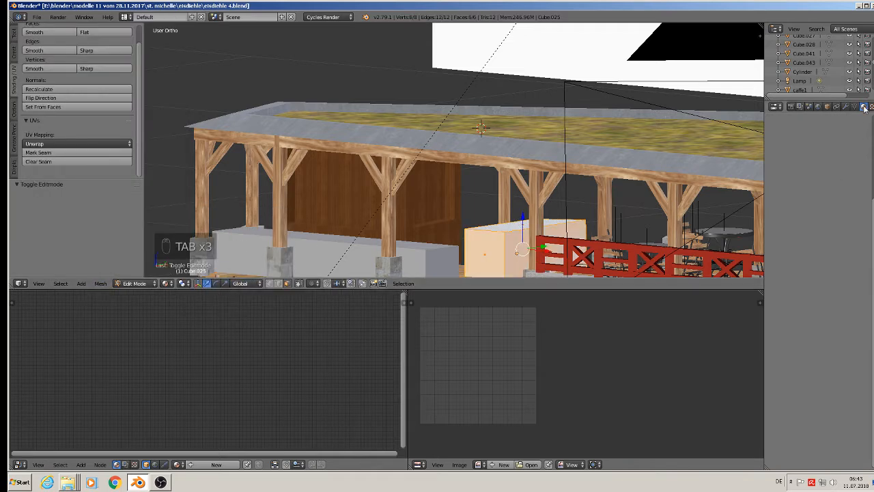
drag(872, 209, 873, 209)
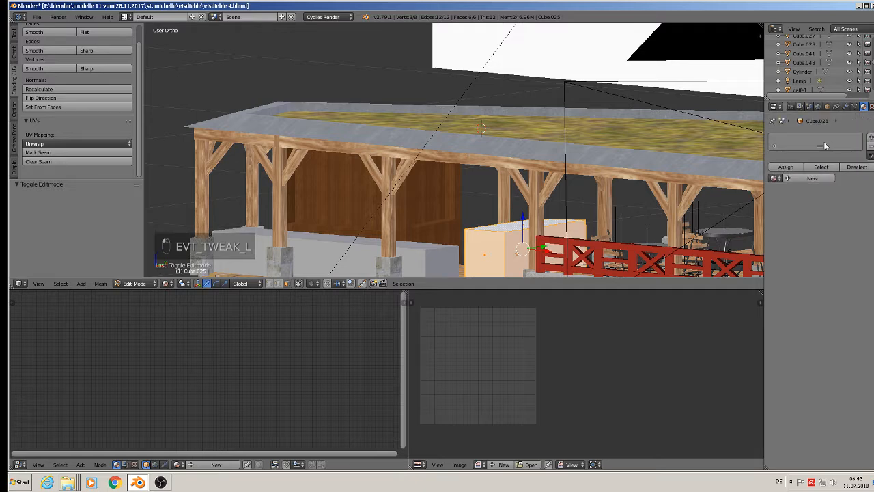
click(774, 178)
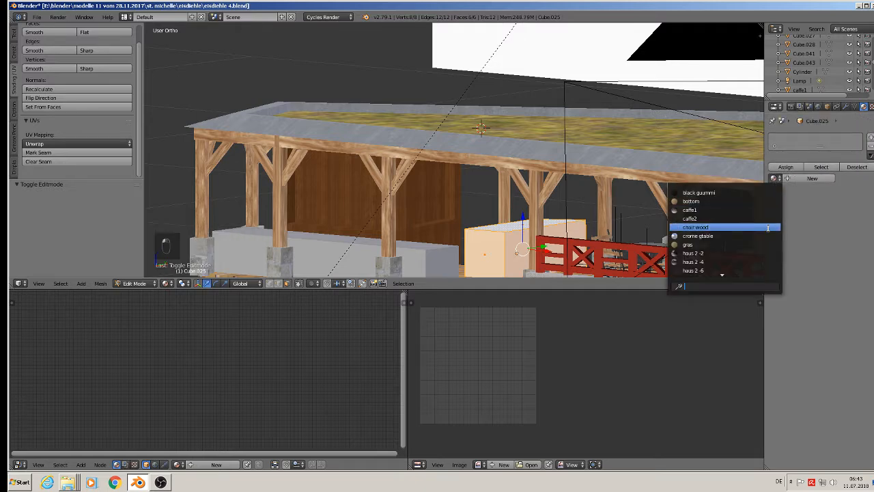
text(wo)
click(718, 201)
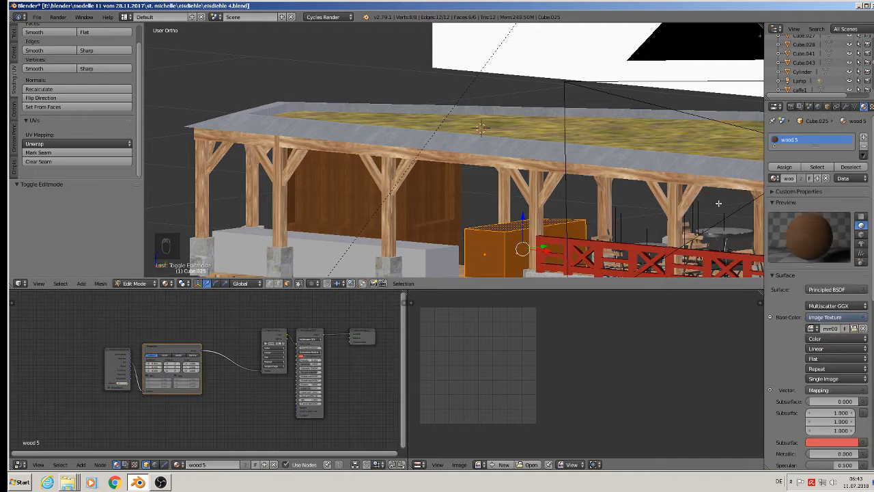
Step: Unwrap all faces of the short counter with a Cube Projection and check the result in Object Mode
key(u)
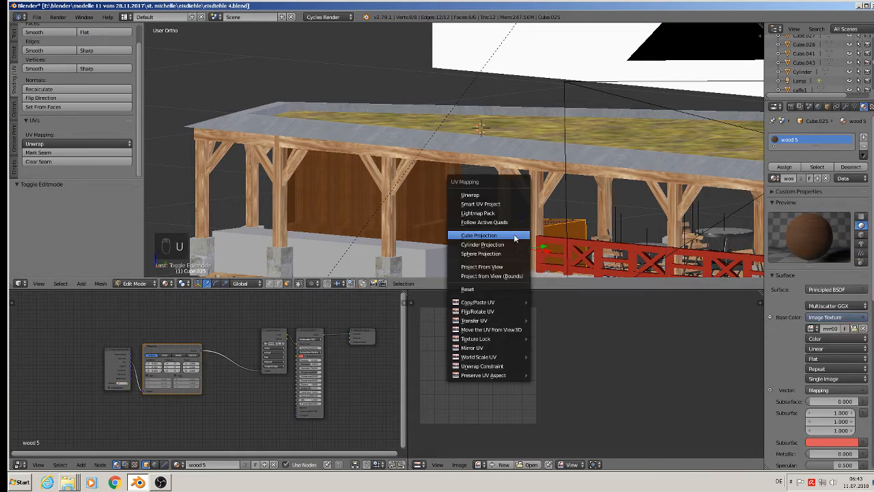
click(513, 236)
key(Tab)
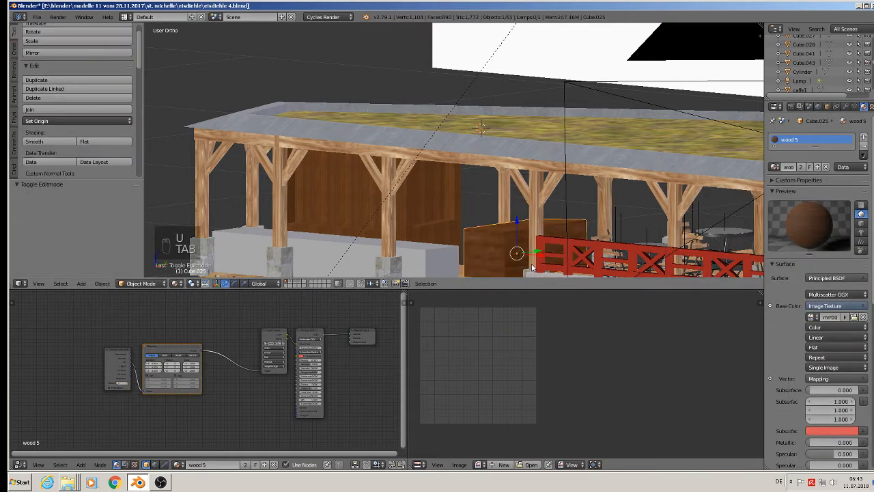
Step: Scale up the short counter's whole UV layout and inspect its grain in Object Mode
scroll(531, 268, up, 5)
key(Tab)
key(s)
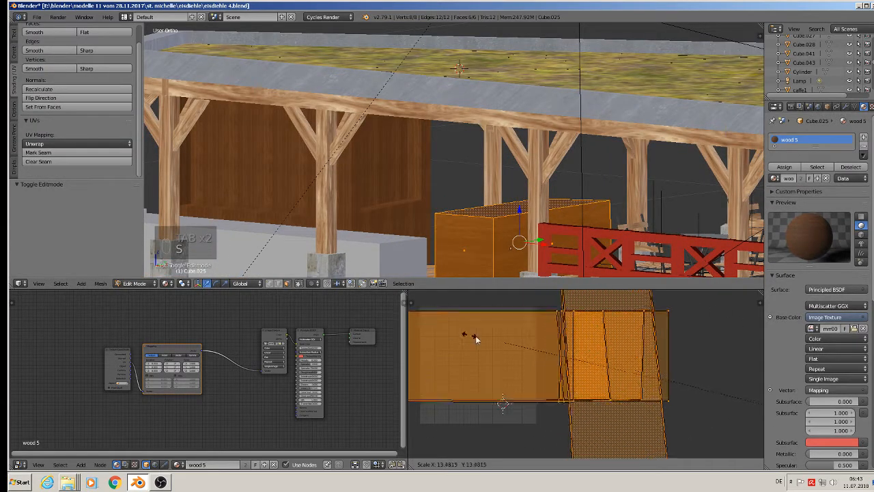
click(523, 365)
key(Tab)
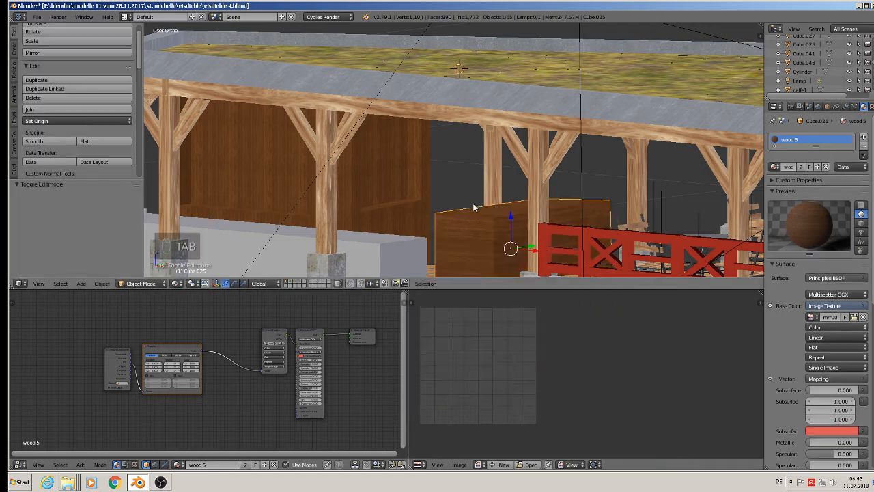
scroll(472, 228, down, 3)
scroll(460, 235, up, 4)
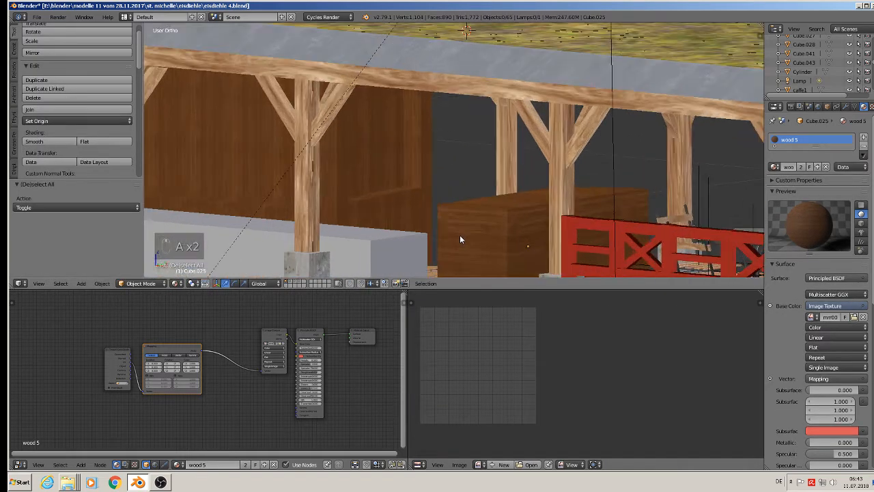
Step: Rotate the UVs of the short counter's top face by 90° and return to Object Mode
key(Tab)
key(a)
key(a)
right_click(492, 213)
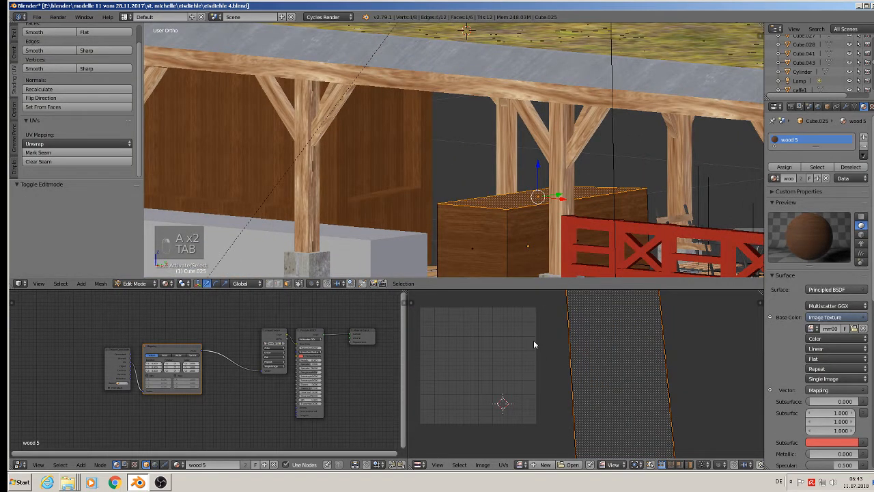
text(r90)
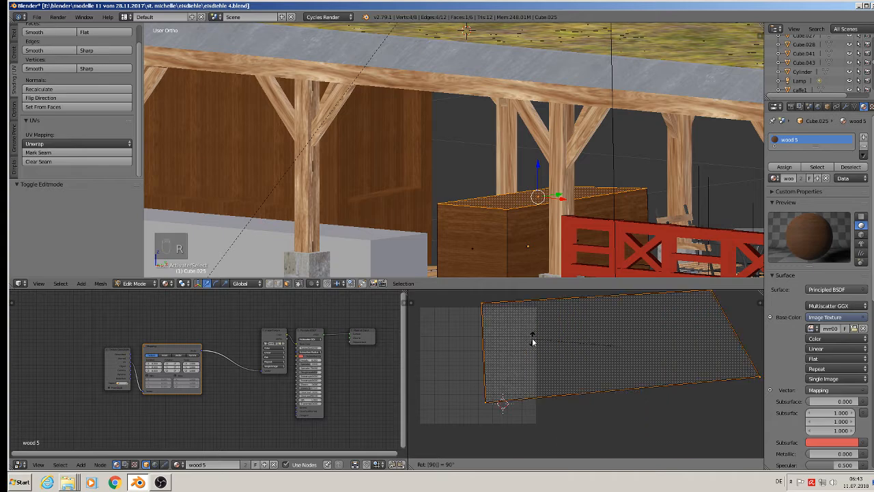
key(Return)
key(a)
scroll(462, 207, down, 4)
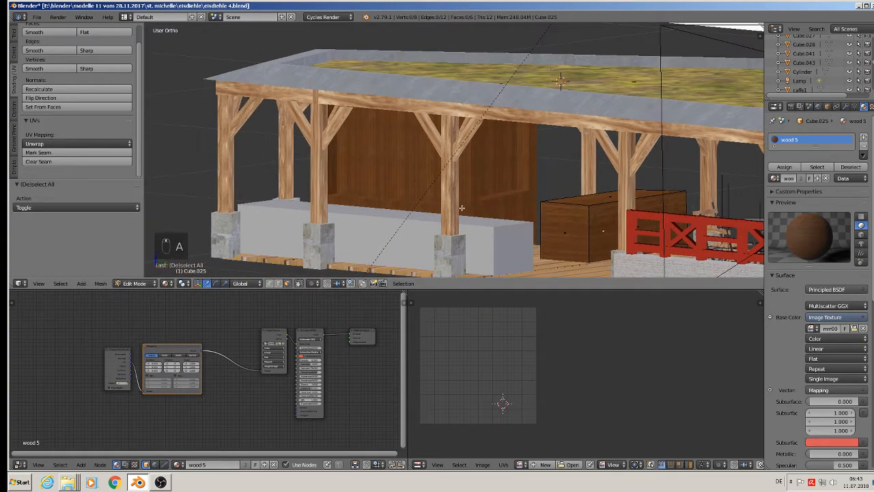
scroll(457, 210, down, 3)
scroll(441, 217, up, 3)
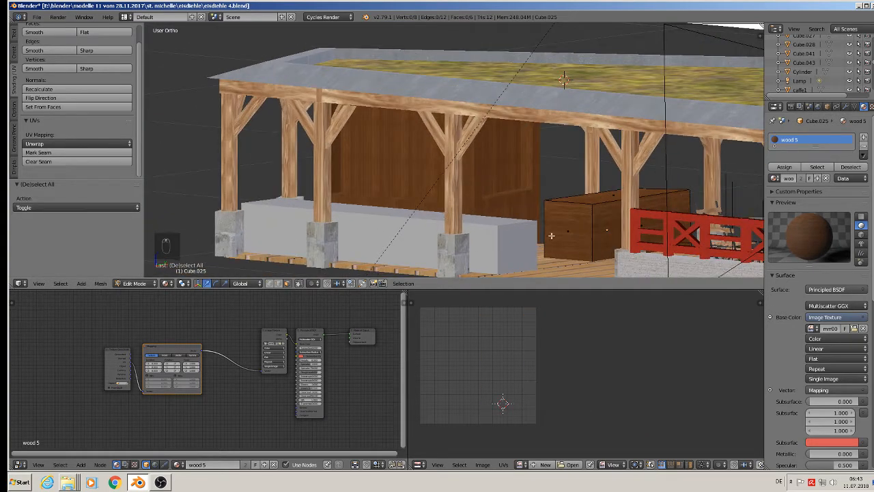
key(Tab)
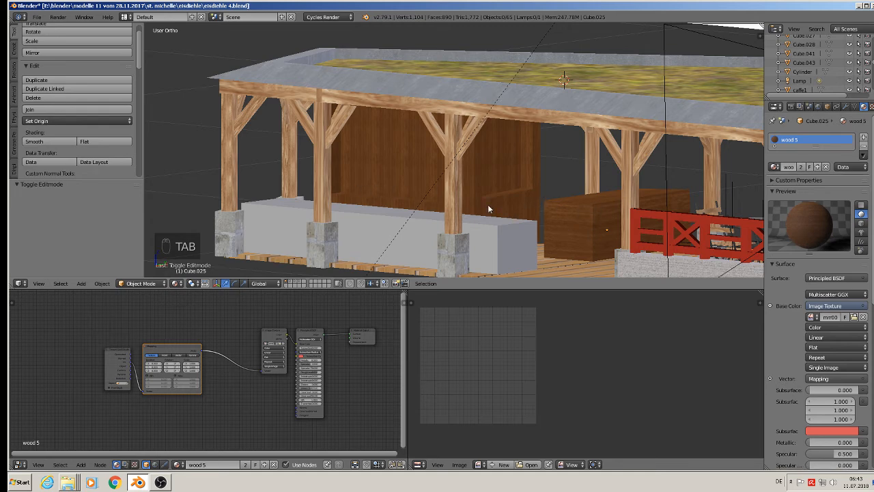
Step: Add a 32-vertex mesh circle at the pavilion's corner by the long counter and rotate it 90° about the X axis
scroll(379, 239, up, 4)
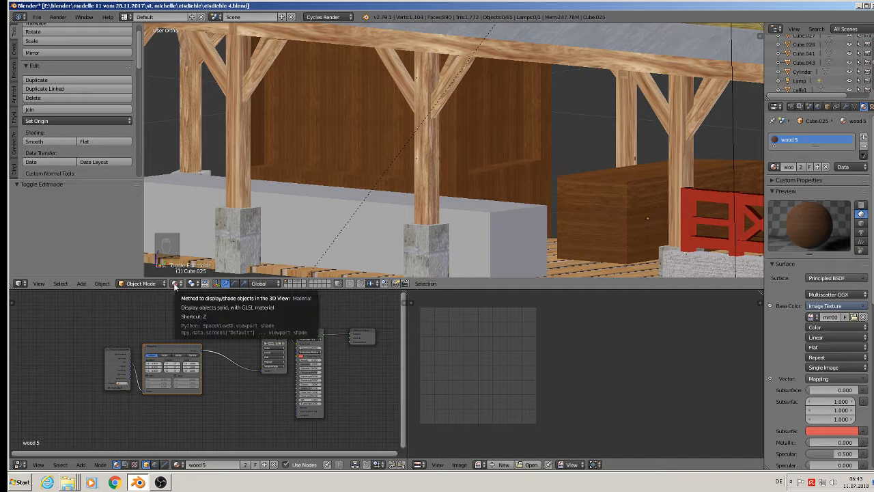
scroll(366, 195, down, 5)
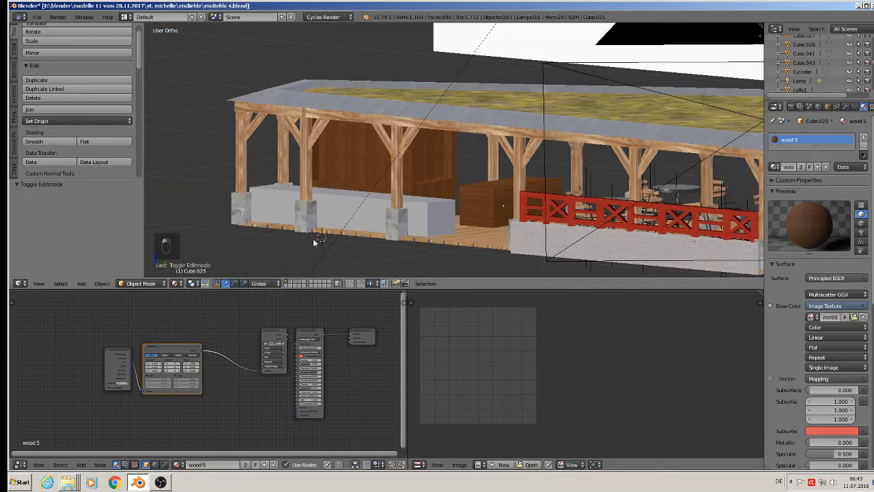
click(81, 283)
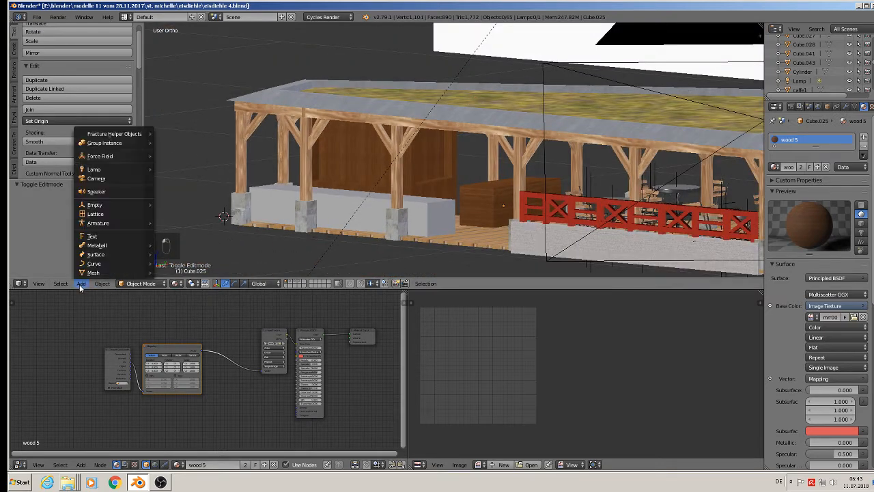
mouse_move(93, 273)
click(198, 75)
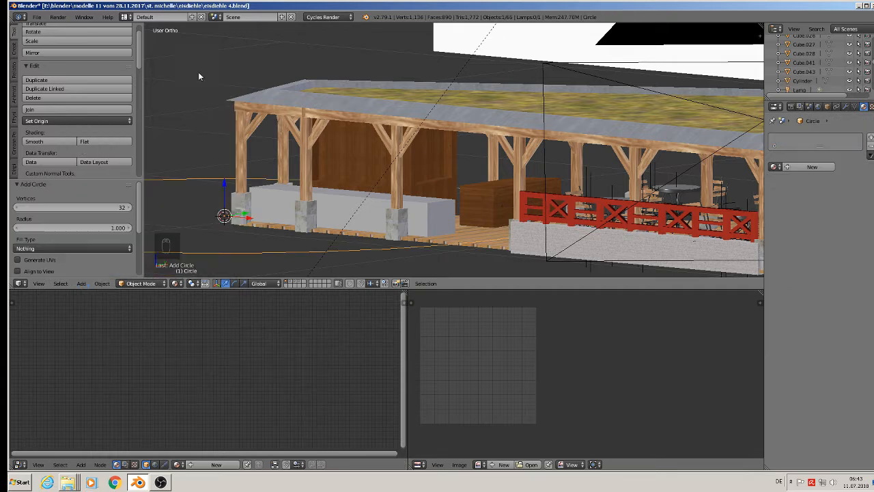
key(r)
key(x)
key(9)
key(0)
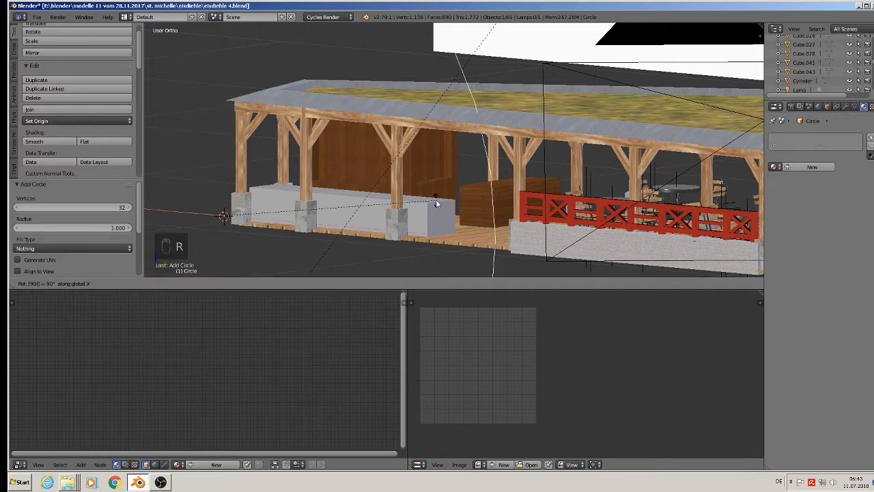
key(Return)
Step: Scale the circle by about 0.102 and move it about 0.107 along the Y axis in front of the corner post
scroll(482, 177, down, 5)
key(s)
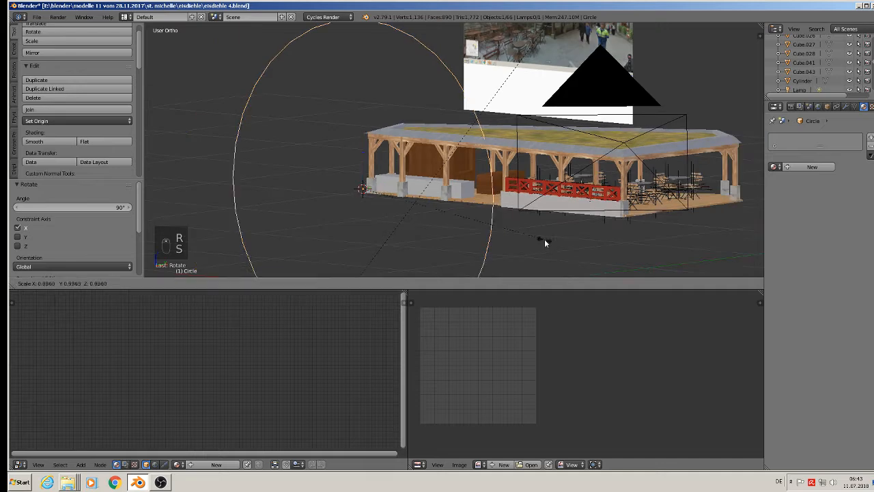
click(380, 195)
scroll(374, 191, up, 5)
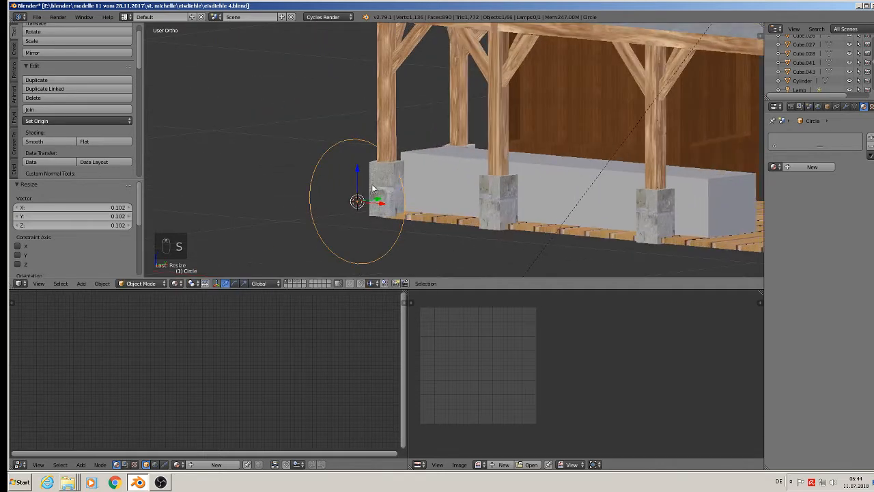
drag(379, 200, 339, 214)
scroll(371, 225, up, 4)
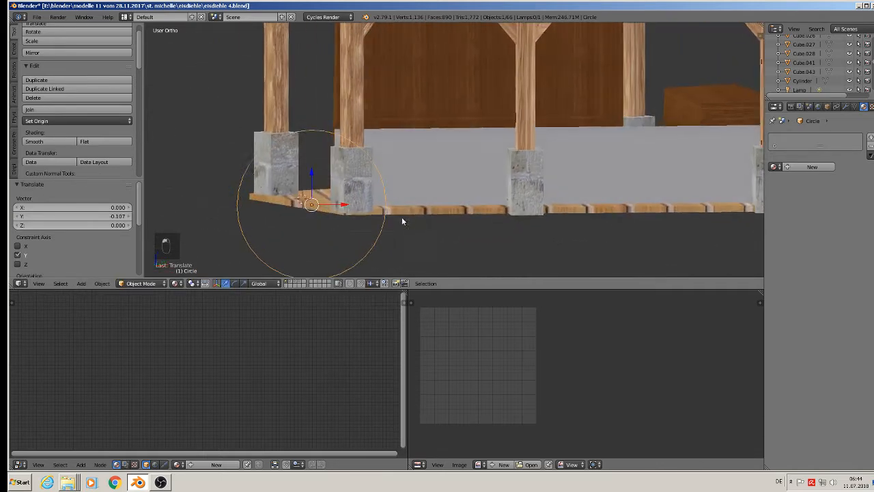
Step: Delete the vertices of the circle's right half in Edit Mode, keeping a left semicircle
key(Tab)
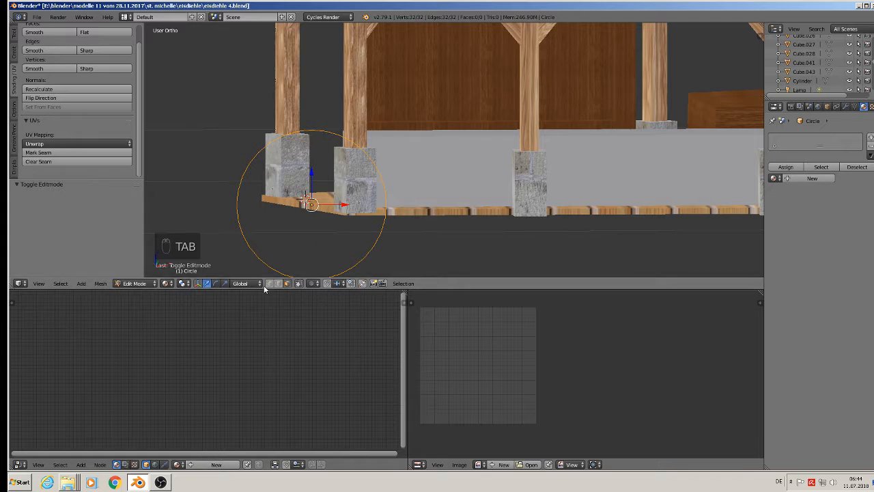
scroll(310, 198, down, 5)
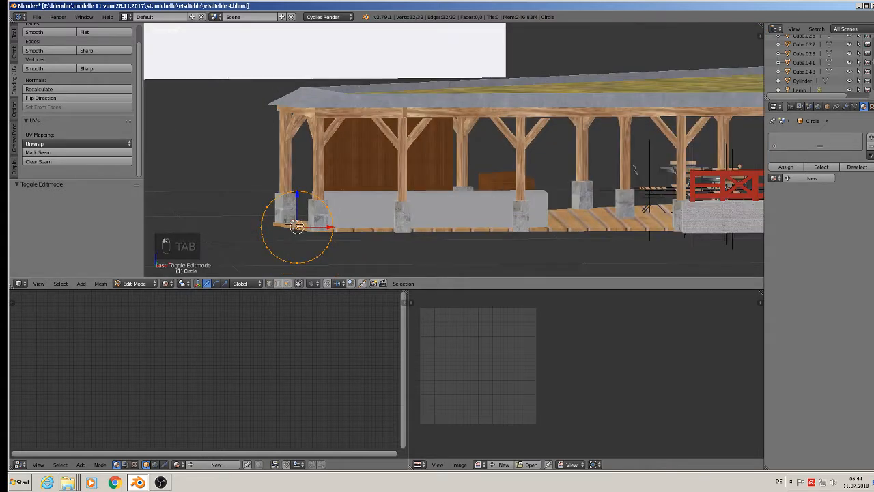
key(a)
key(c)
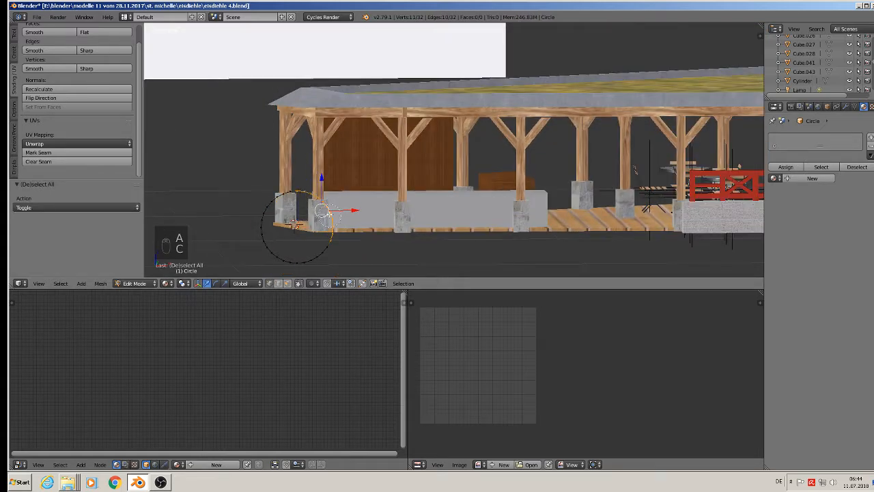
key(a)
key(c)
mouse_move(311, 191)
mouse_down()
mouse_move(315, 256)
mouse_move(334, 187)
mouse_up()
key(x)
click(333, 189)
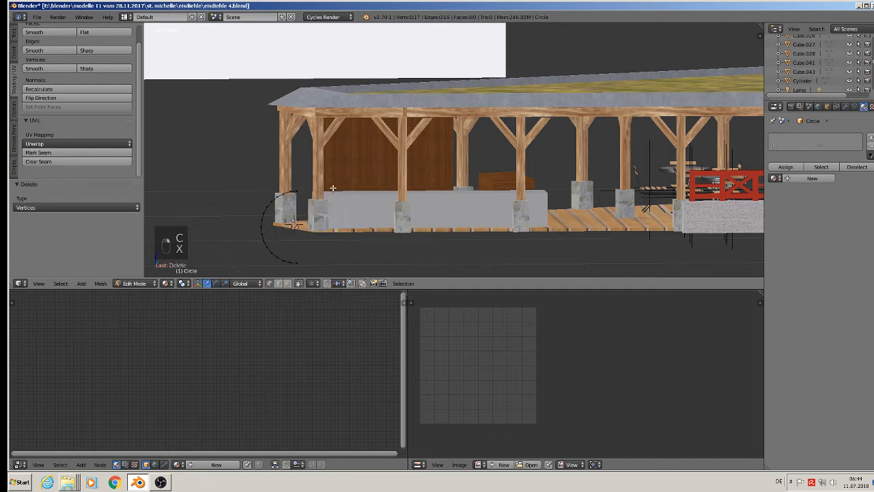
Step: Delete the lower nine vertices of the semicircle, leaving only the upper-left arc, and select its lowest vertex
scroll(307, 253, up, 3)
scroll(306, 258, down, 2)
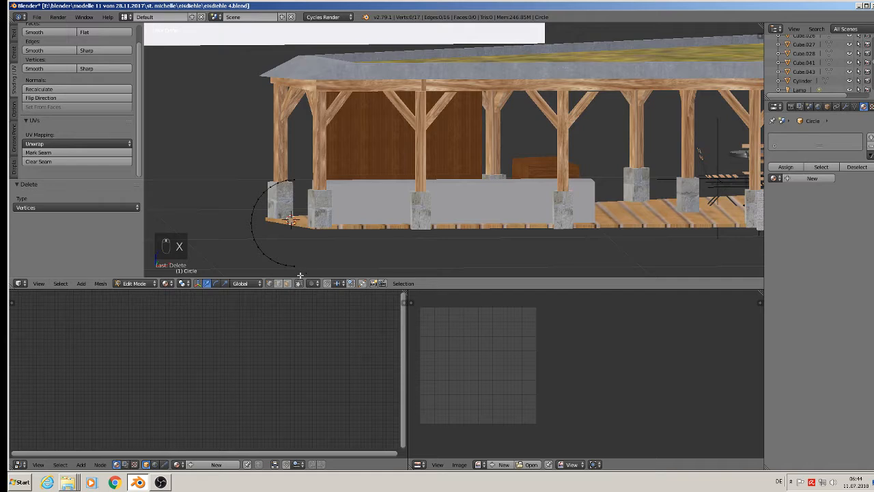
key(c)
drag(303, 273, 250, 233)
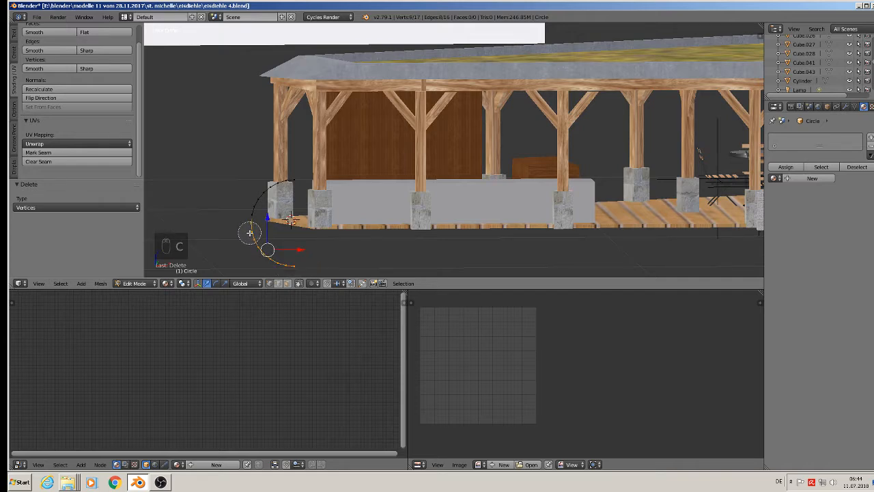
right_click(249, 233)
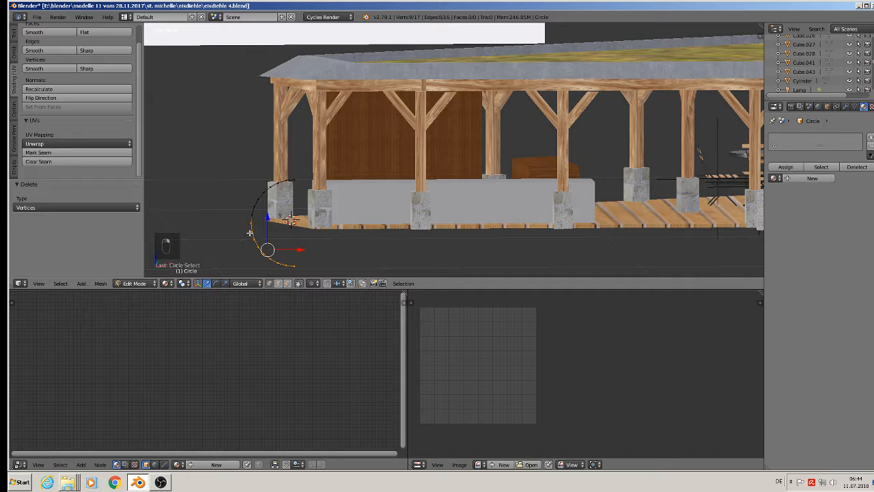
key(x)
click(250, 234)
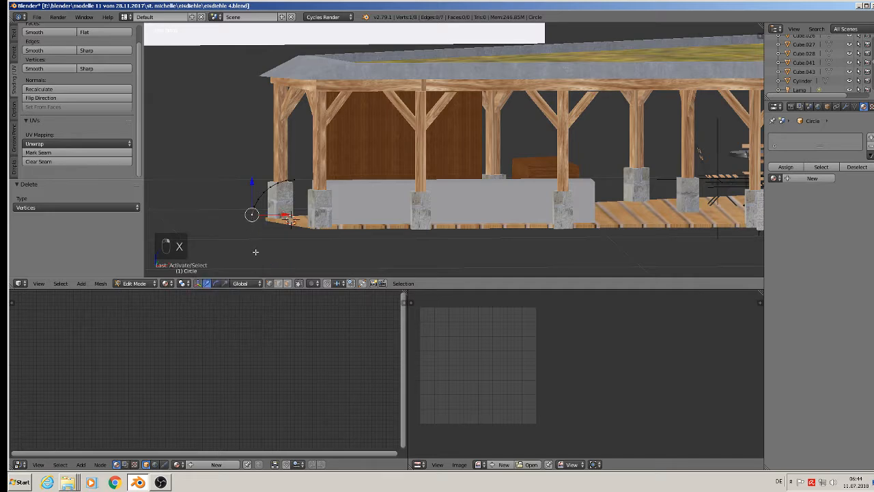
Step: Extrude the arc's lowest vertex about 0.08 downward and slightly outward, and return to Object Mode
key(e)
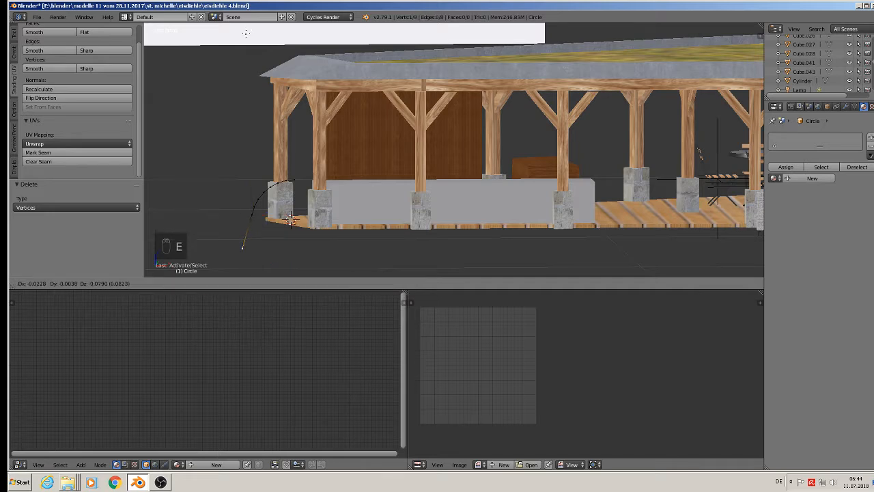
click(244, 247)
key(Tab)
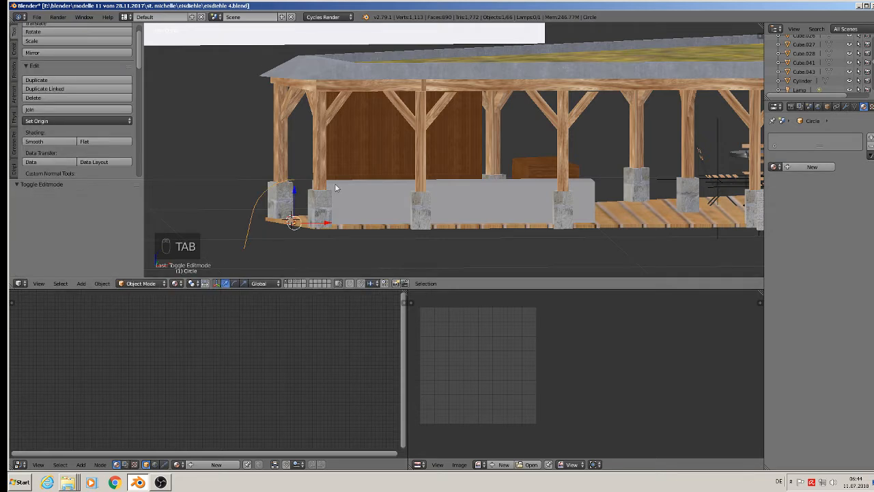
Step: Rotate the curved profile 90° about the Z axis
scroll(322, 190, up, 1)
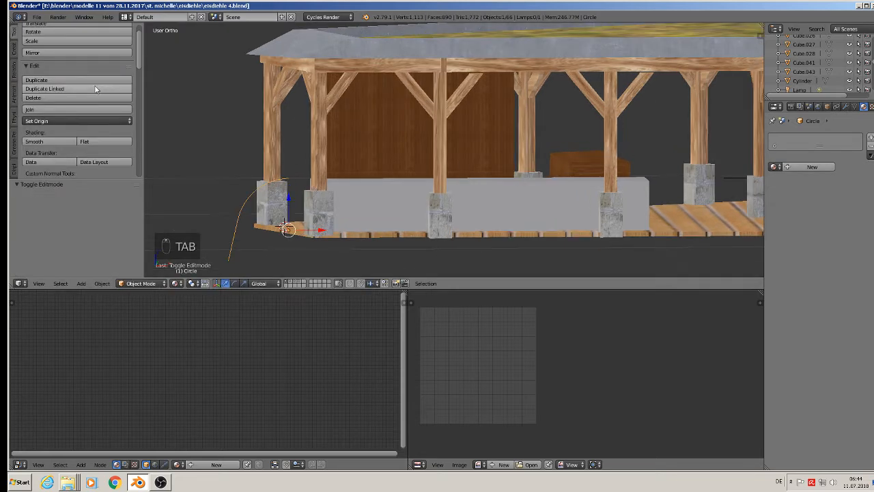
scroll(314, 208, down, 2)
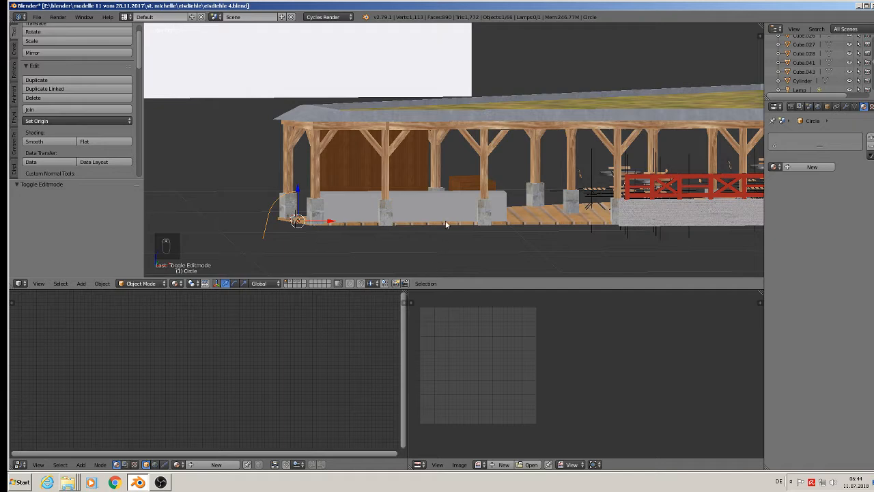
text(rz90)
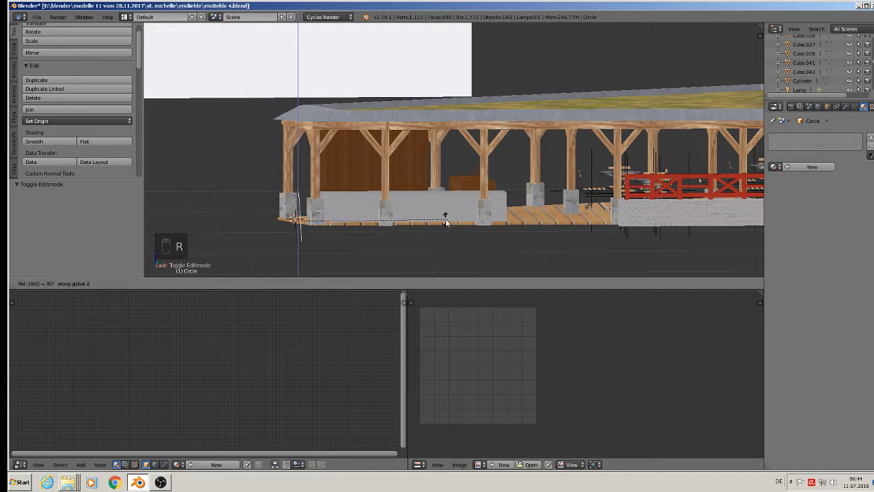
key(Return)
middle_drag(300, 243, 226, 247)
middle_drag(343, 227, 315, 210)
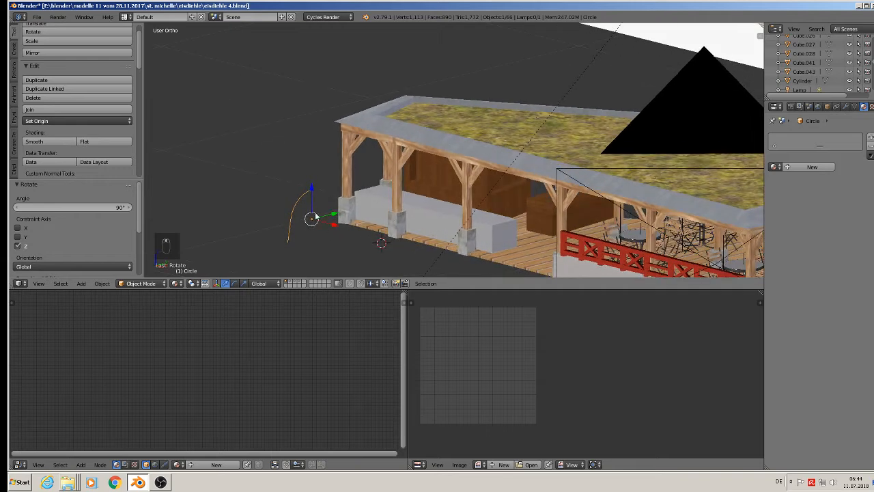
Step: Extrude the entire curved profile about 0.015 along the X axis as a narrow strip
key(Tab)
key(a)
key(a)
key(a)
key(a)
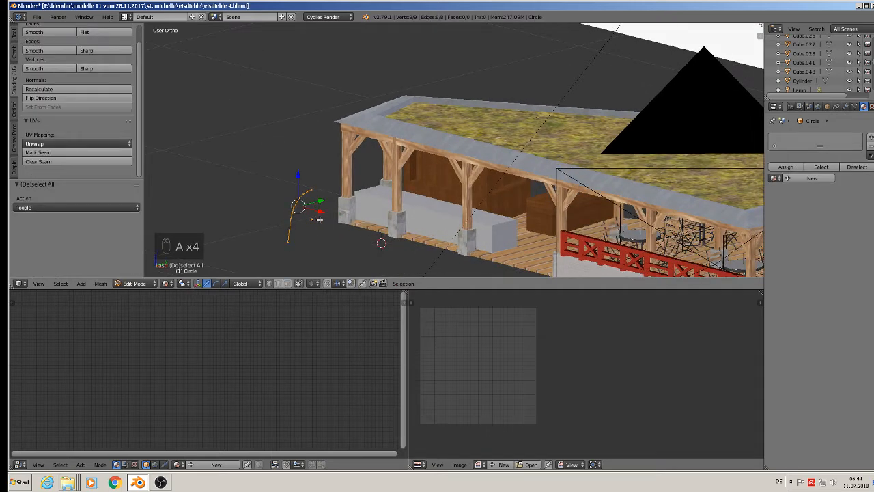
key(e)
click(320, 214)
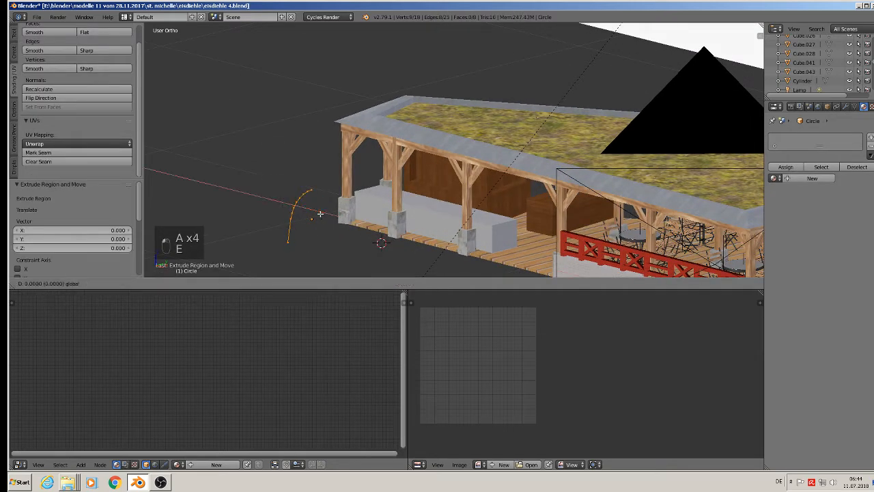
drag(320, 214, 323, 214)
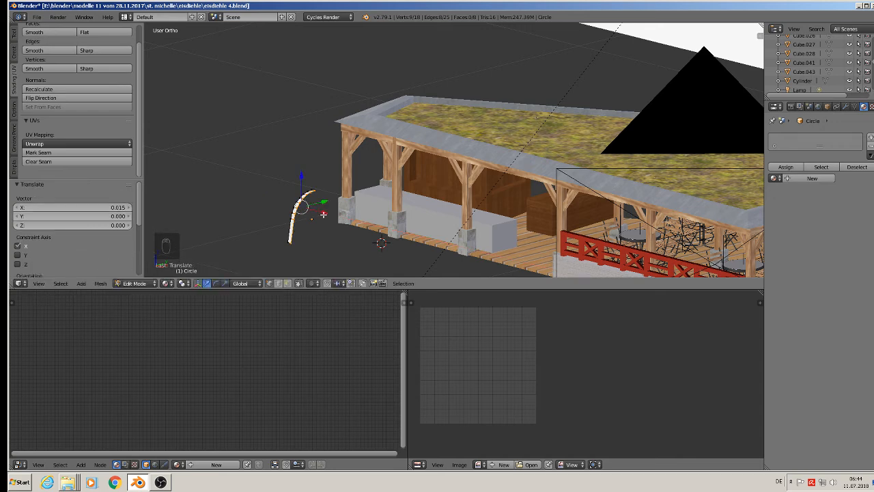
Step: Extrude the curved edge repeatedly along X, alternating three wide panels with three narrow strips, the last strip about 0.018 wide
key(e)
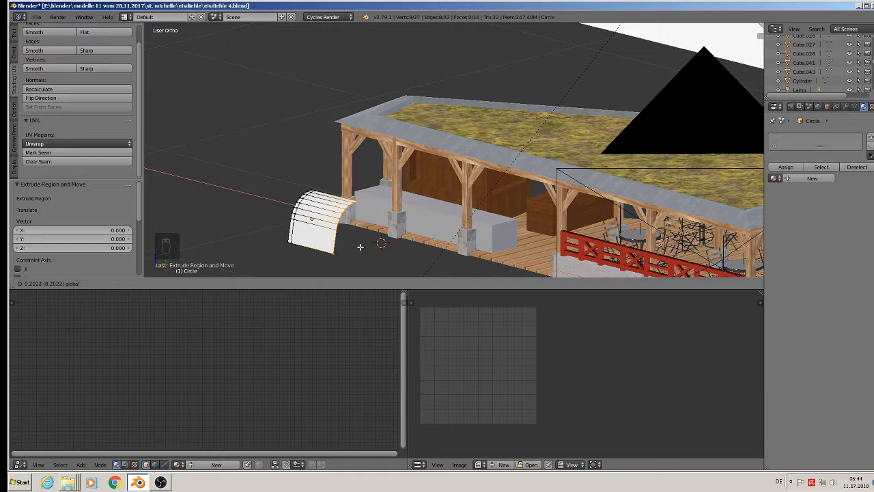
drag(361, 247, 370, 228)
key(e)
right_click(360, 247)
key(e)
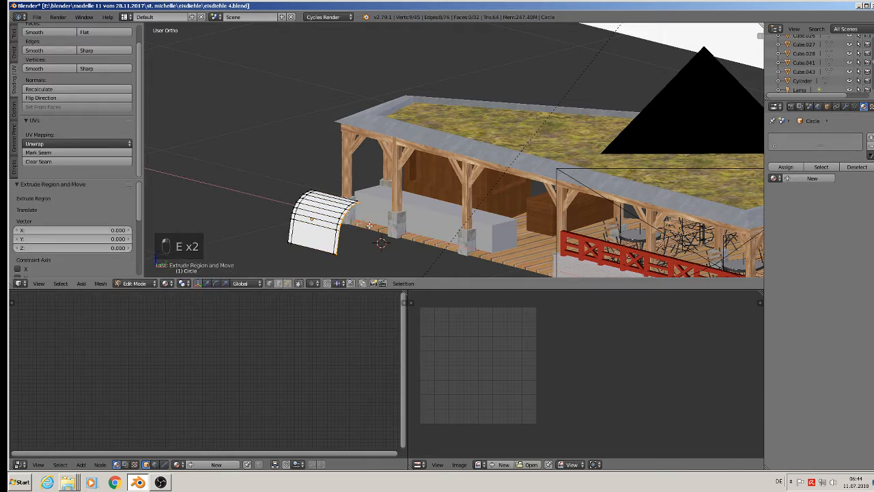
click(411, 254)
key(e)
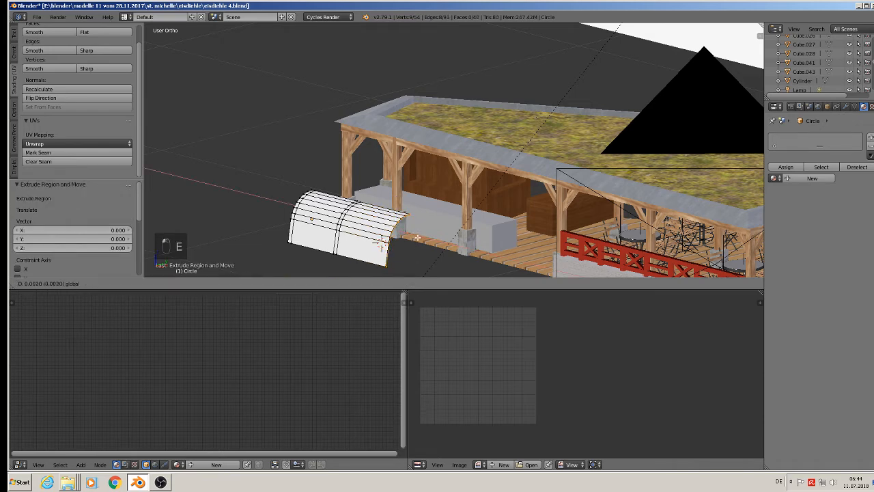
click(418, 237)
key(e)
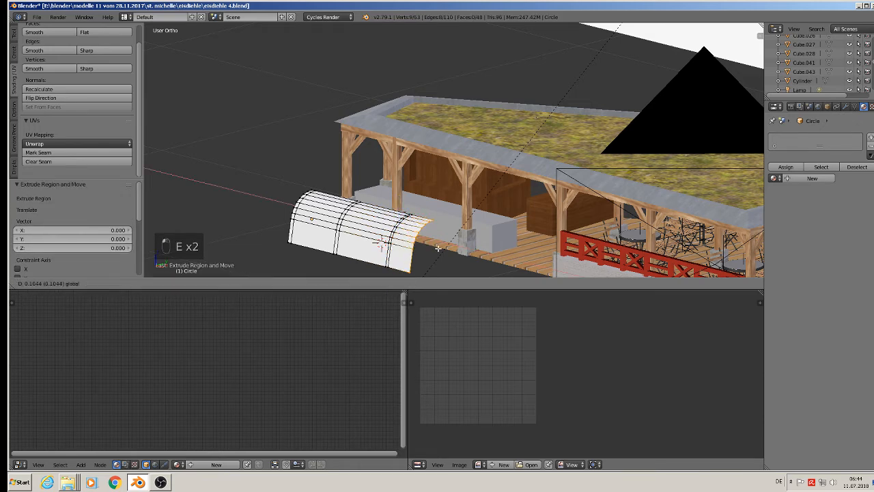
click(451, 250)
key(e)
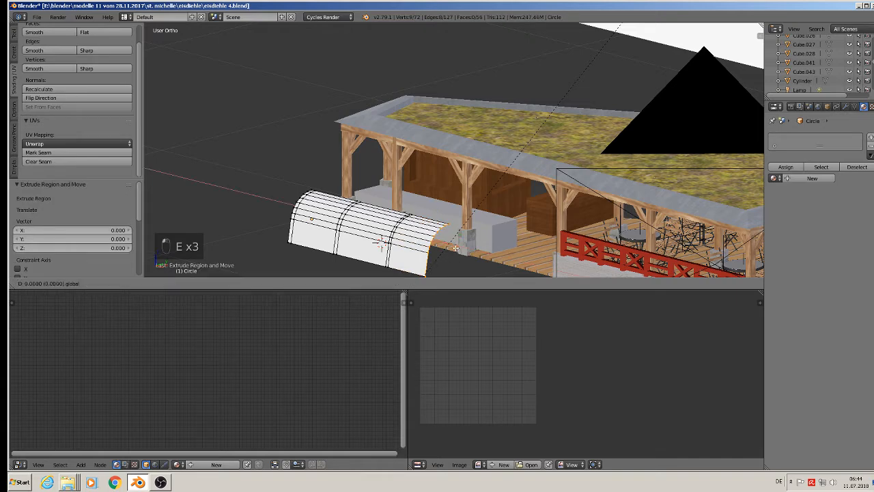
click(461, 250)
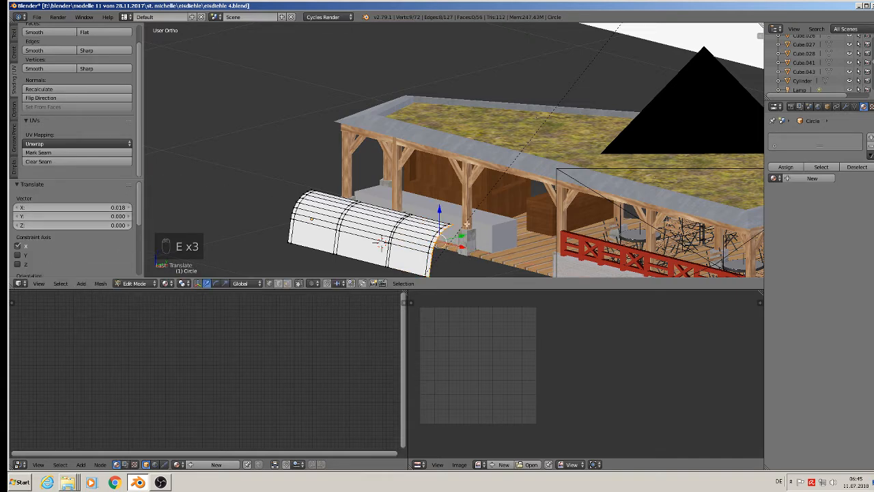
key(f)
key(f)
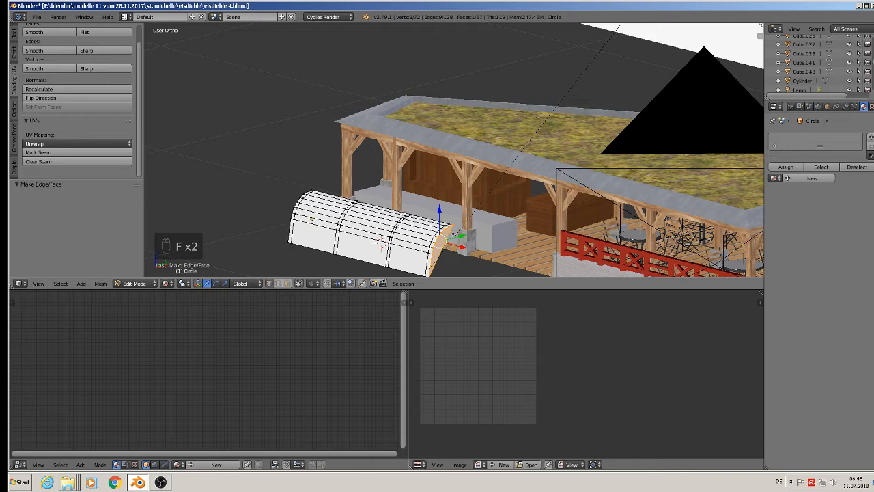
key(ctrl+z)
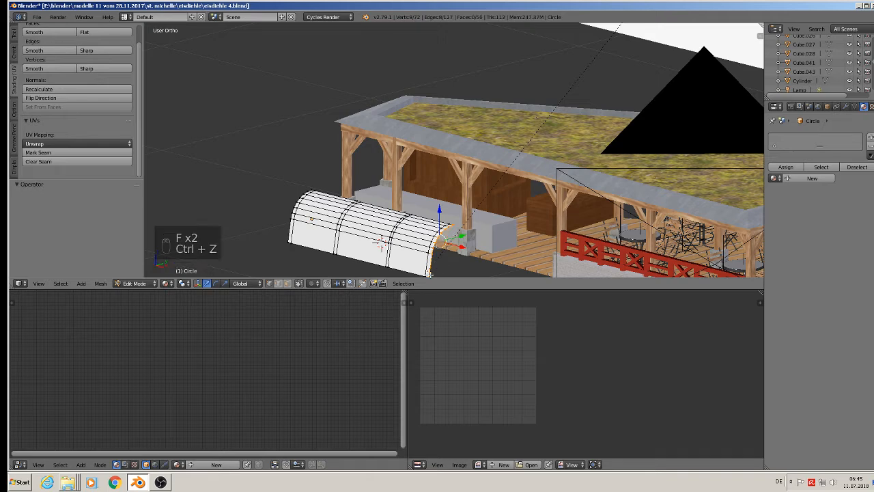
Step: Extrude the bottom corner vertices at both ends of the curved shell about 0.116 along the Y axis
shift+middle_drag(429, 274, 344, 235)
right_click(438, 235)
shift+right_click(296, 202)
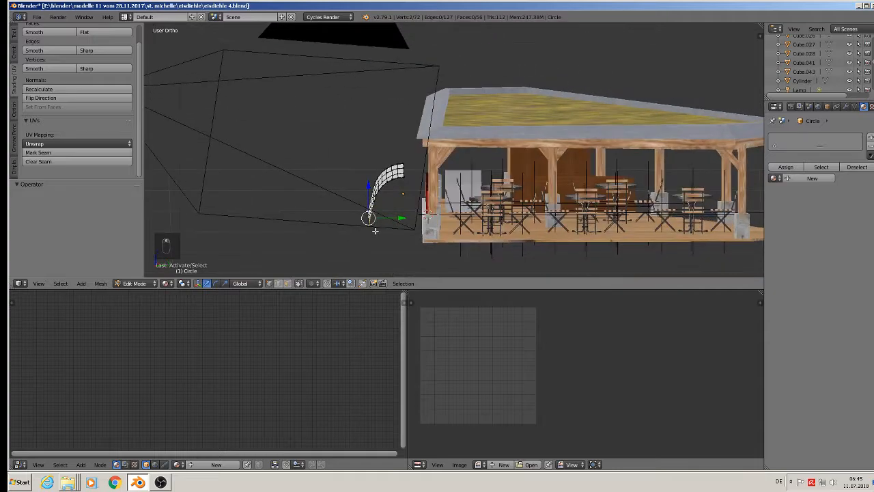
key(e)
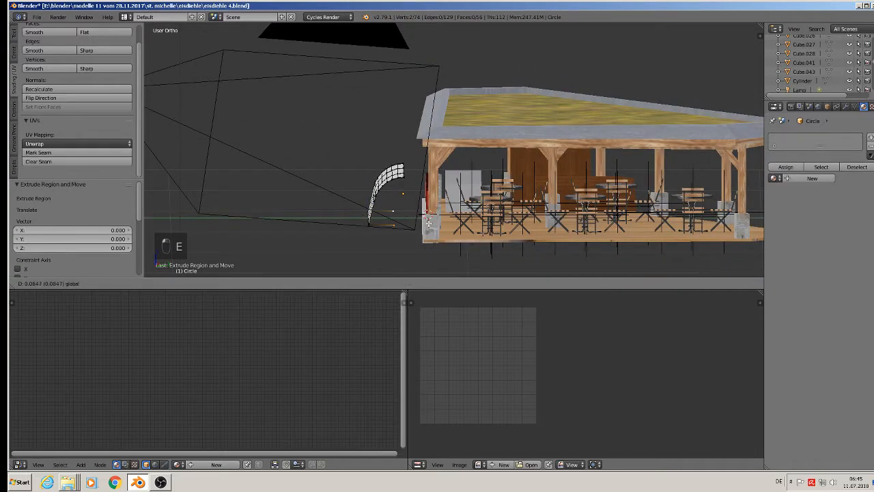
drag(437, 225, 437, 225)
Step: Fill the nearer end of the shell with a face spanning its curved edge and the extruded corner vertex
middle_drag(380, 203, 411, 216)
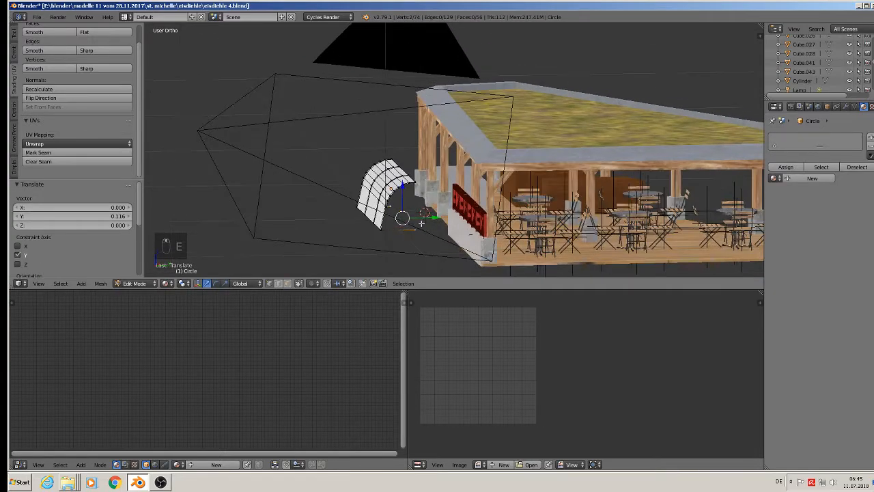
scroll(411, 216, up, 4)
alt+right_click(375, 158)
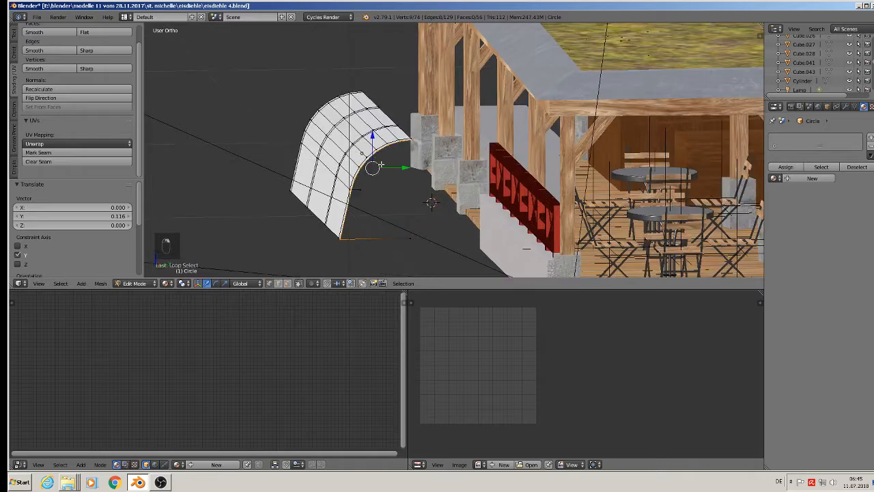
shift+right_click(410, 240)
key(f)
key(a)
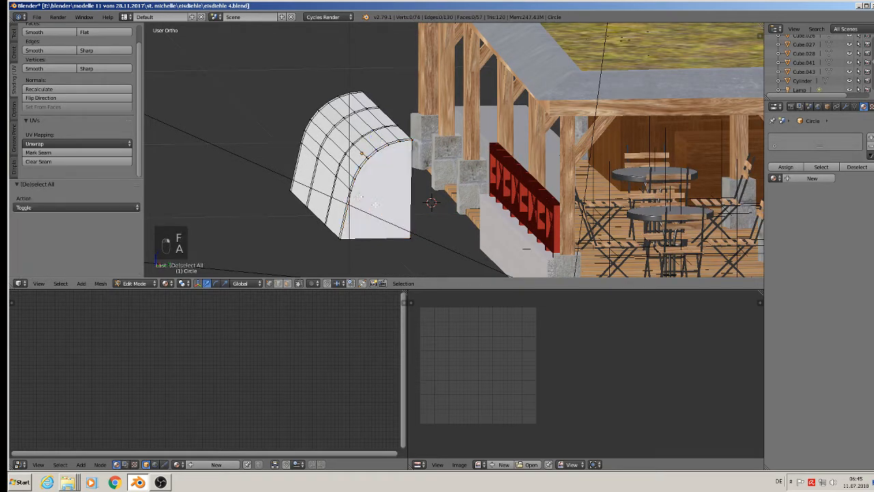
Step: Fill the opposite end of the shell with a matching face that includes its extruded corner vertex, and return to Object Mode
middle_drag(355, 195, 310, 204)
scroll(349, 191, up, 3)
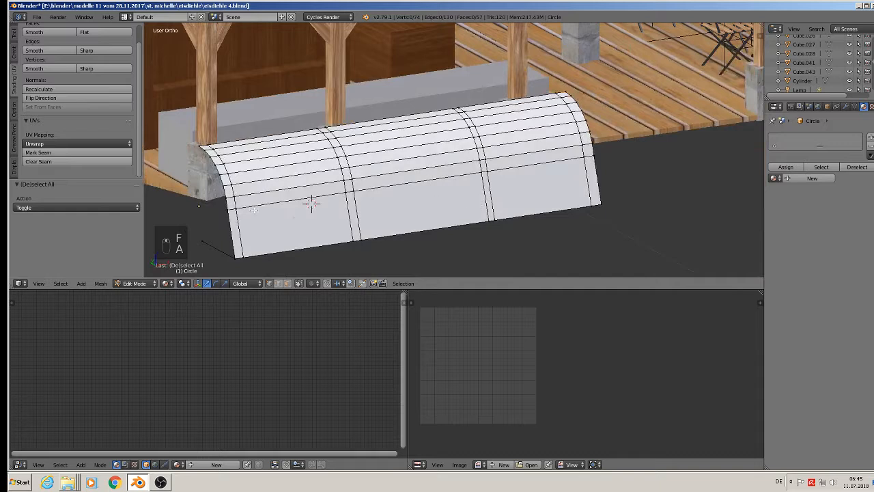
key(ctrl+z)
key(f)
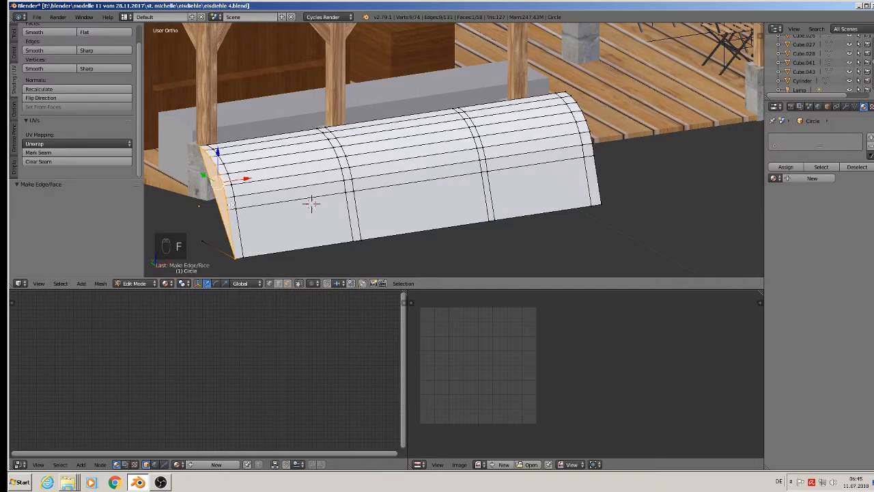
key(ctrl+z)
key(ctrl+z)
key(f)
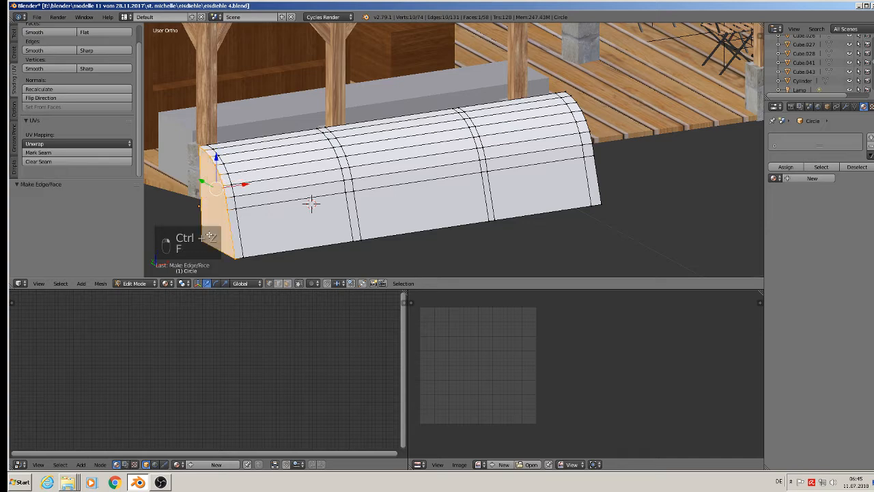
middle_drag(311, 203, 386, 229)
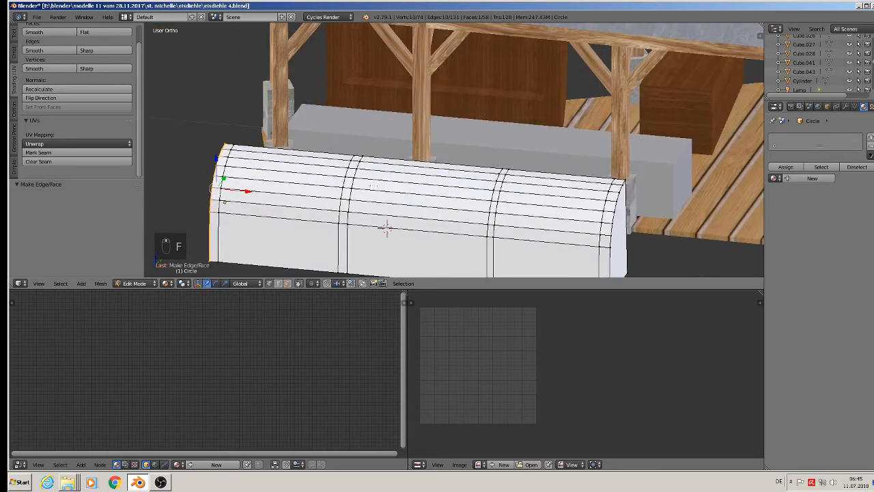
key(Tab)
scroll(569, 212, up, 1)
scroll(570, 213, down, 2)
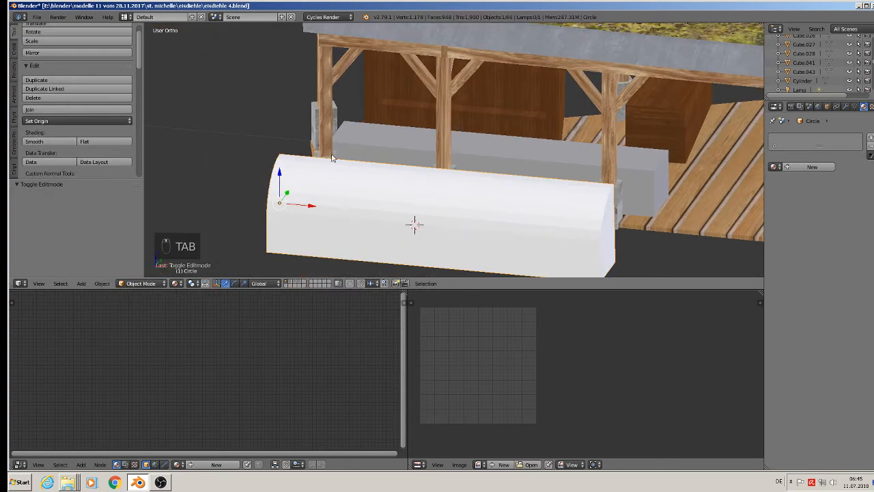
Step: Apply smooth shading to the whole curved display cover
click(47, 141)
scroll(346, 196, down, 1)
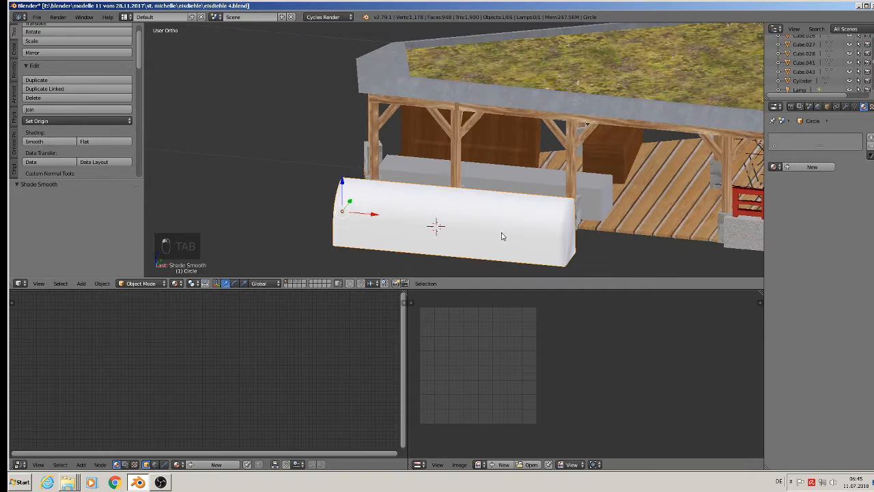
scroll(504, 234, up, 1)
scroll(555, 245, down, 1)
Step: Set only the two end faces of the display cover to flat shading and return to Object Mode
key(Tab)
scroll(558, 241, up, 1)
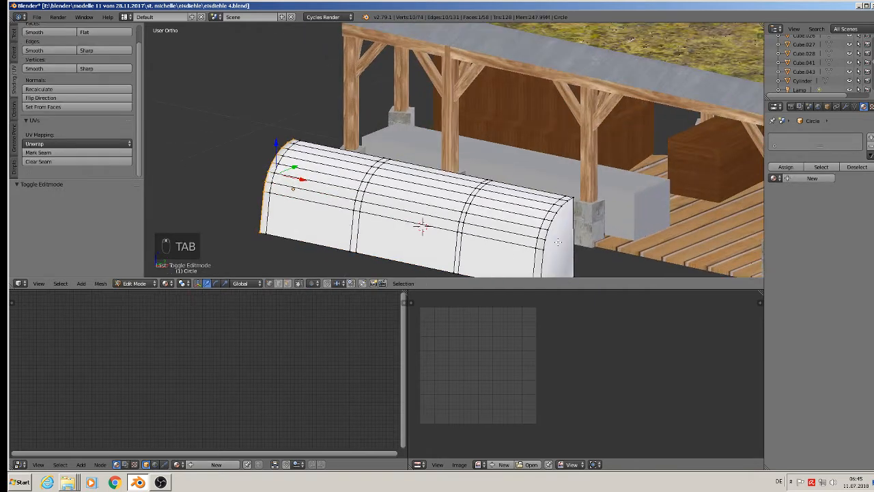
shift+middle_drag(546, 265, 429, 245)
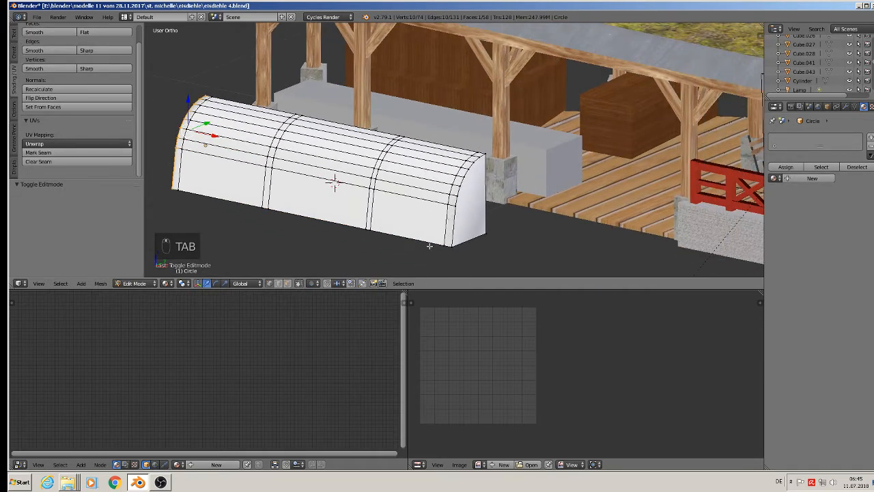
click(287, 283)
right_click(473, 193)
middle_drag(218, 163, 375, 179)
shift+right_click(194, 240)
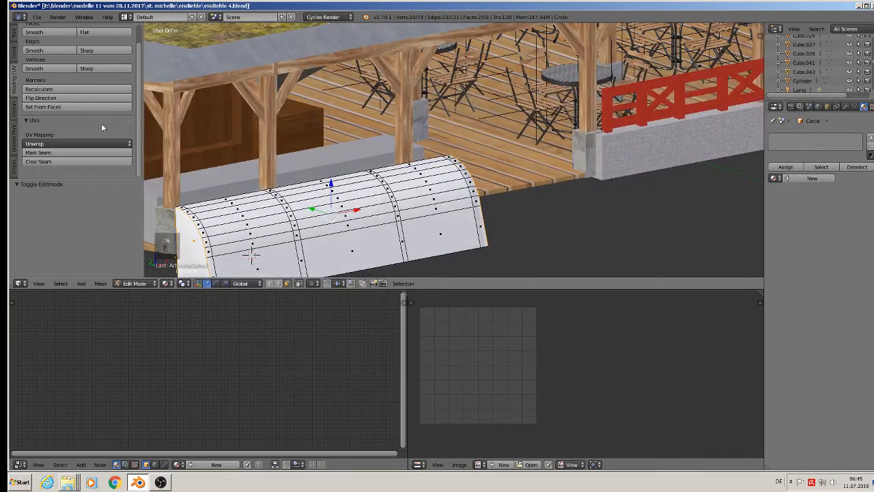
click(103, 31)
middle_drag(540, 140, 477, 135)
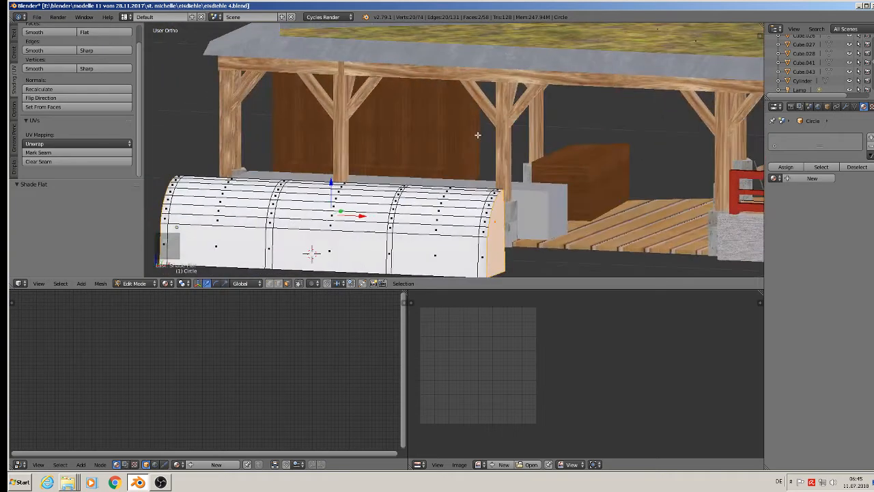
key(Tab)
middle_drag(549, 210, 525, 202)
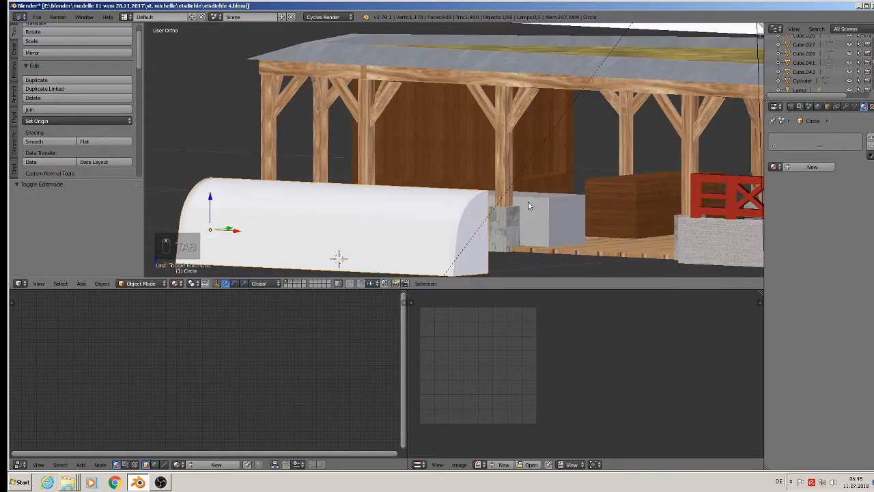
key(Tab)
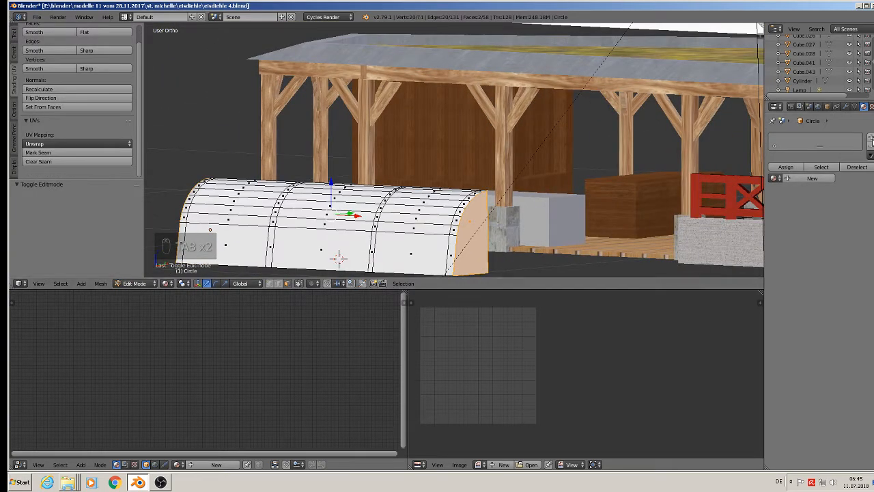
key(Tab)
Step: Add a material slot to the display cover with a new material named "glas"
click(870, 138)
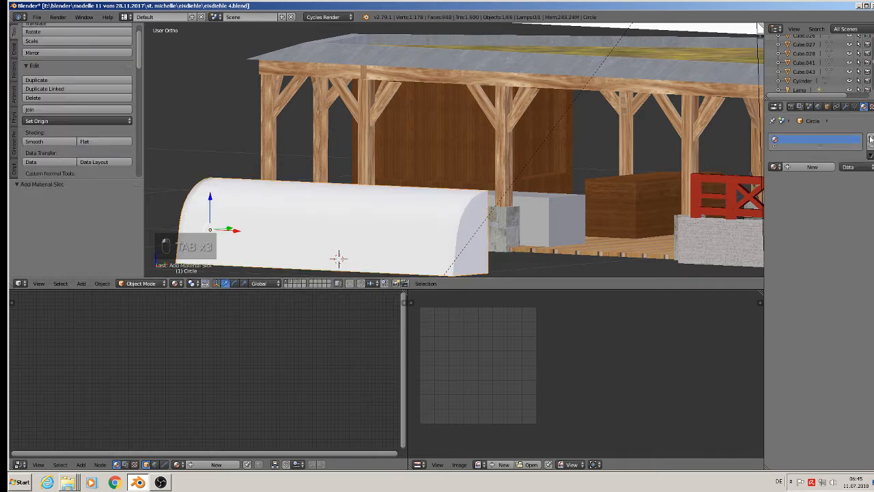
click(810, 167)
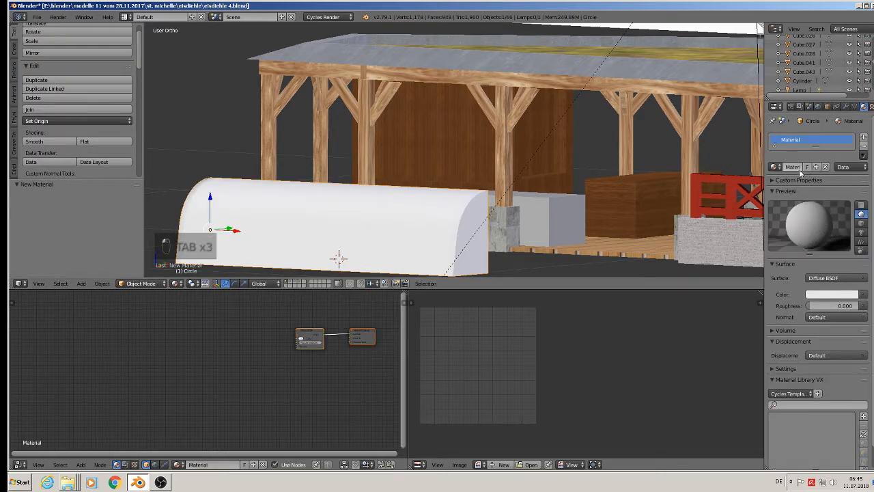
key(BackSpace)
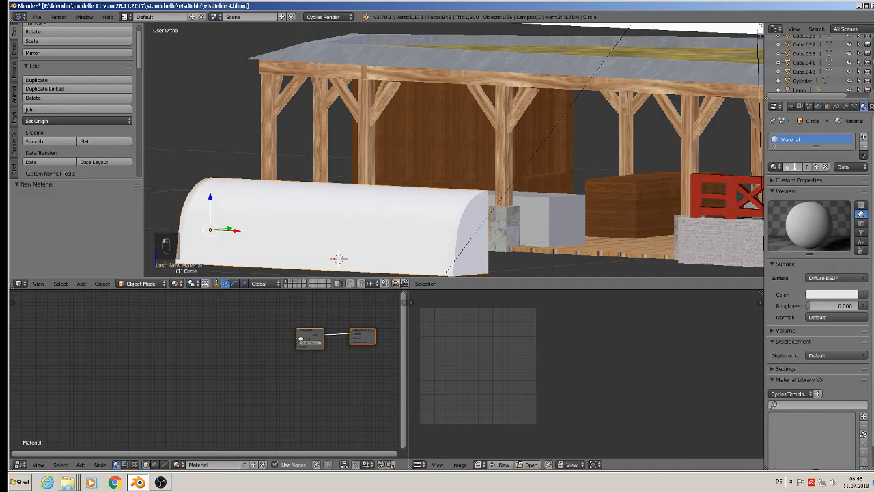
text(glas)
key(Return)
Step: Remove the cover's material slot and reassign the existing glas material to the cover
click(864, 146)
click(775, 167)
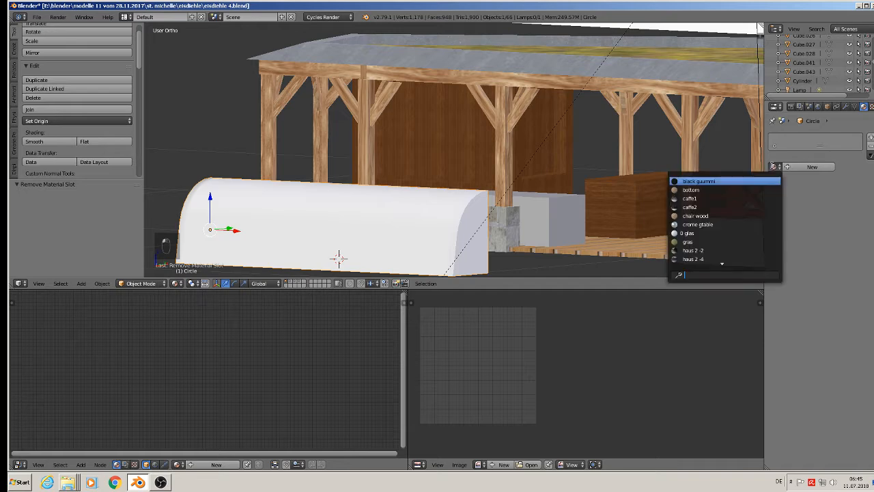
click(744, 233)
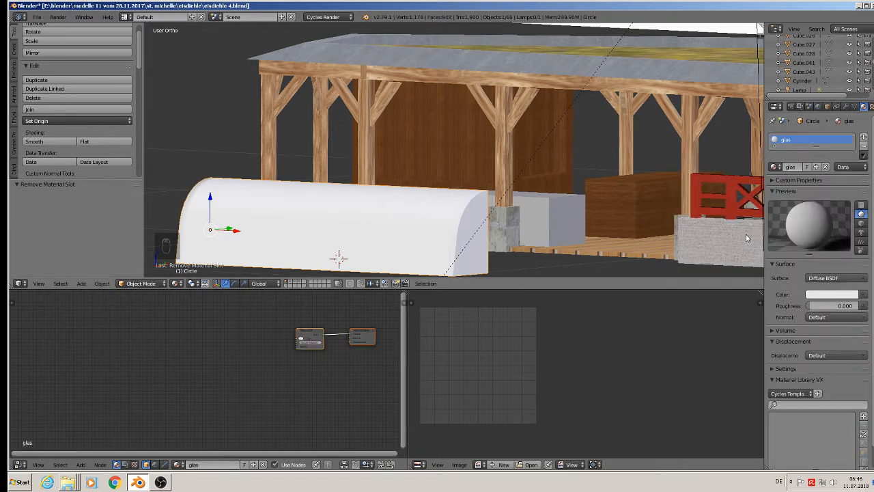
Step: Set the glas material's surface to Glass BSDF and insert a Mix Shader node between it and the Material Output
click(837, 278)
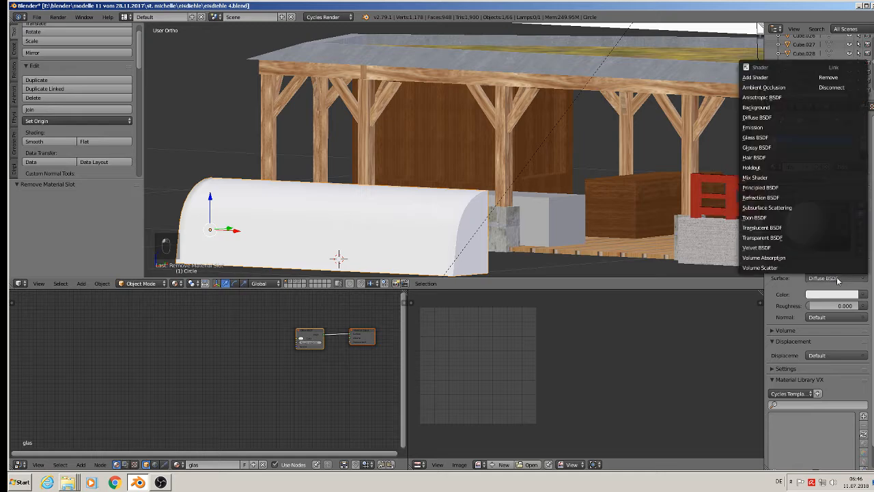
click(756, 137)
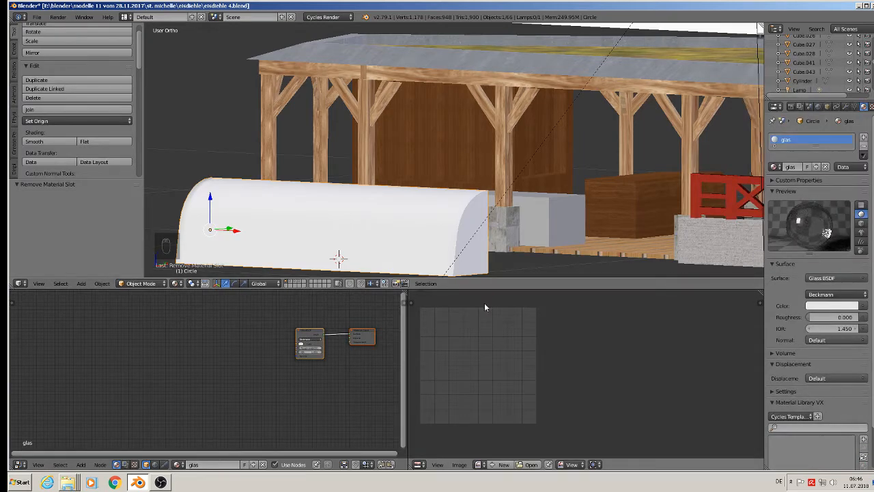
scroll(233, 342, up, 2)
middle_drag(254, 355, 156, 353)
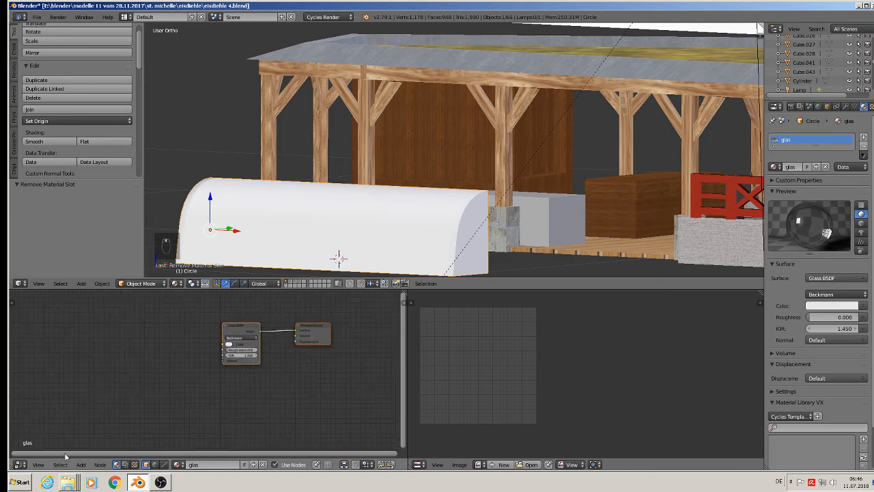
click(81, 465)
mouse_move(99, 423)
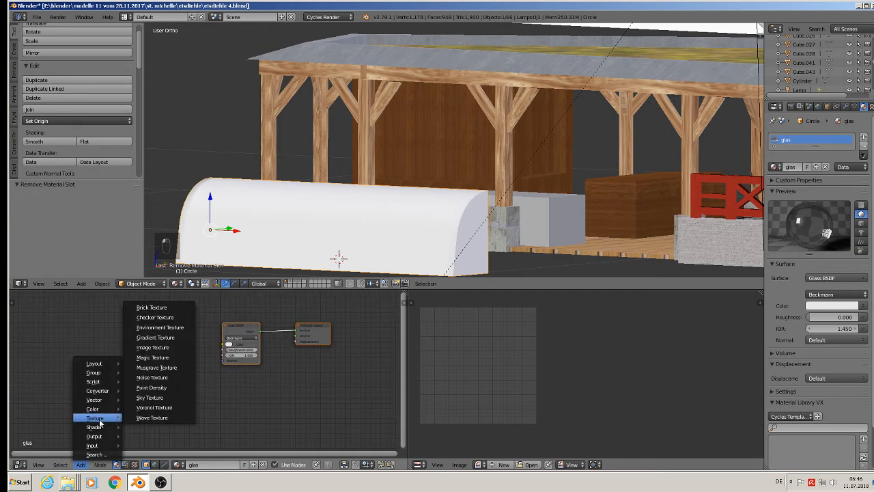
click(152, 334)
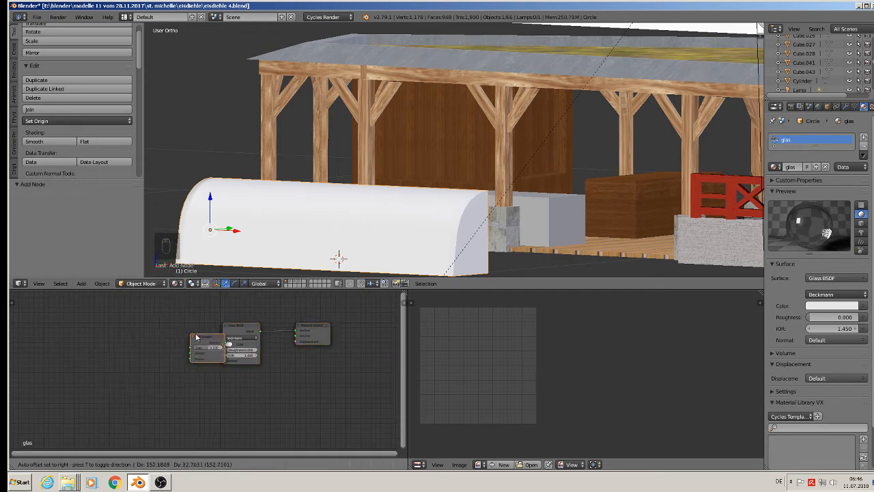
click(286, 323)
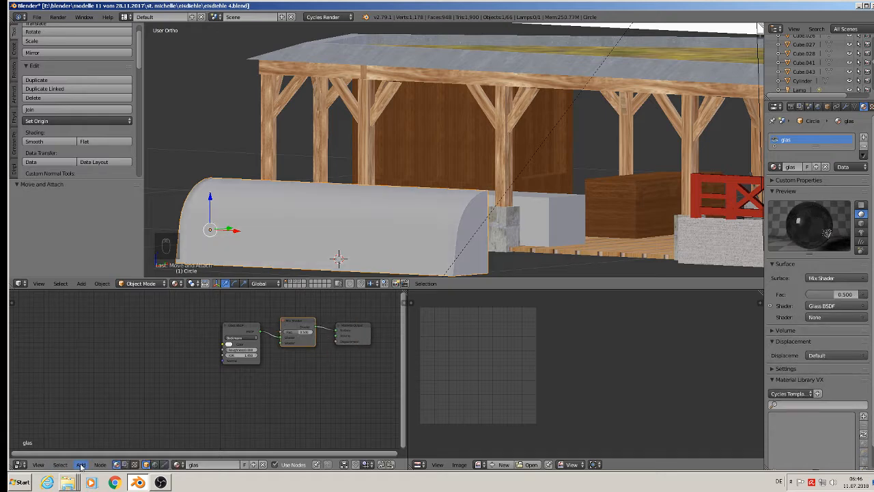
Step: Add a Transparent BSDF node below the Glass BSDF node
click(82, 465)
mouse_move(95, 427)
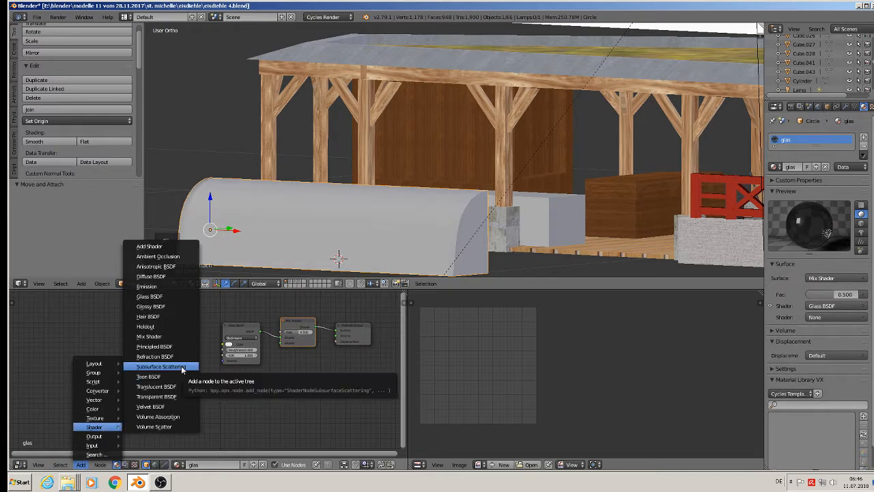
click(167, 397)
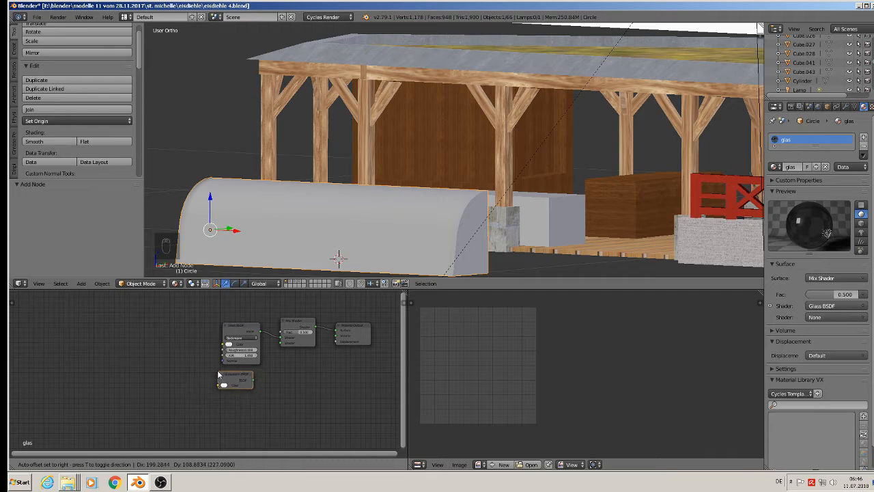
click(220, 374)
Step: Add a Light Path node, feeding Is Shadow Ray into the Mix Shader's factor and the Transparent BSDF into its second shader input
middle_drag(219, 374, 115, 419)
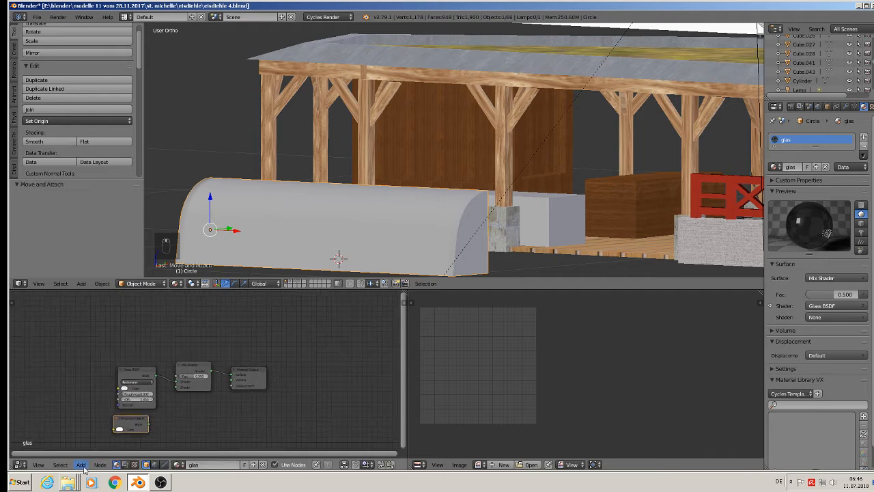
click(81, 465)
mouse_move(96, 444)
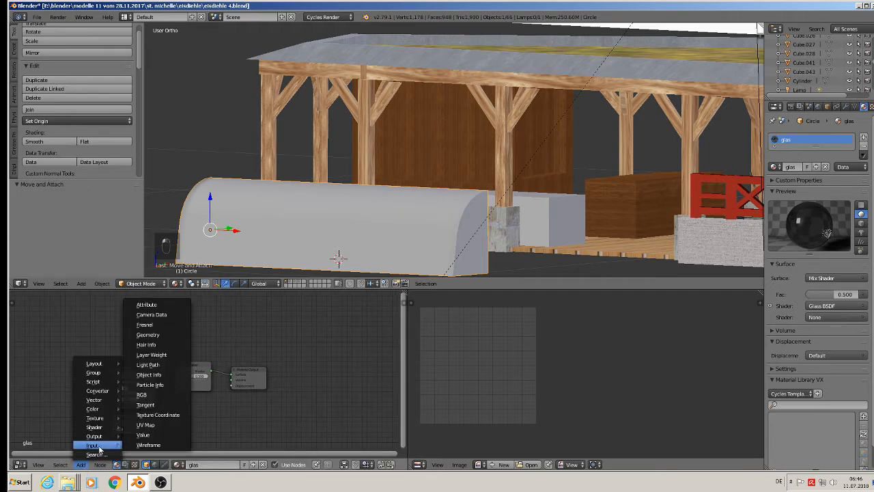
click(177, 366)
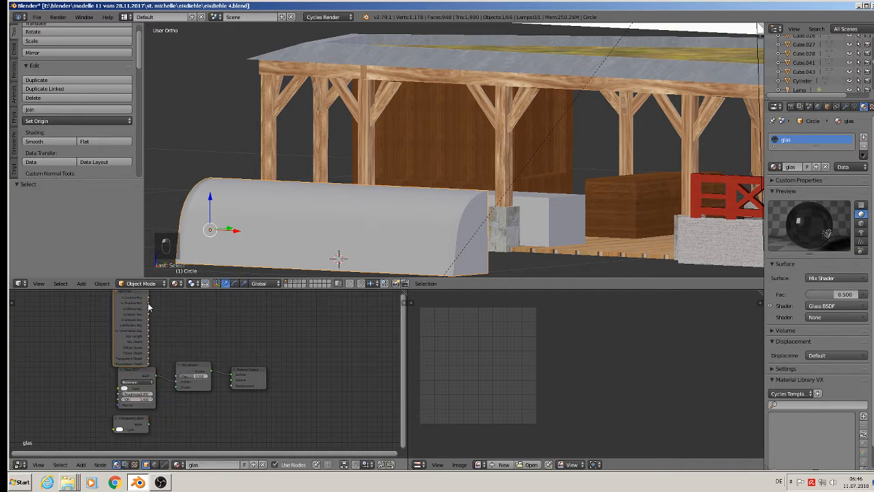
drag(148, 303, 176, 376)
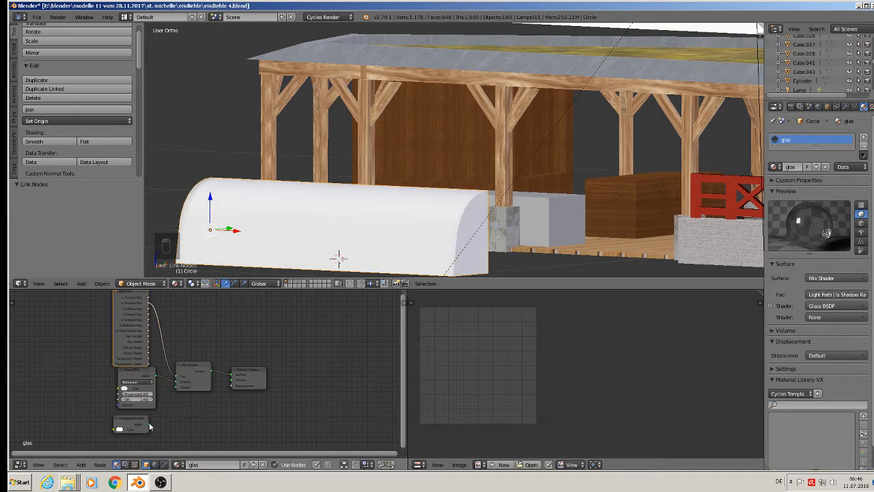
drag(149, 422, 178, 386)
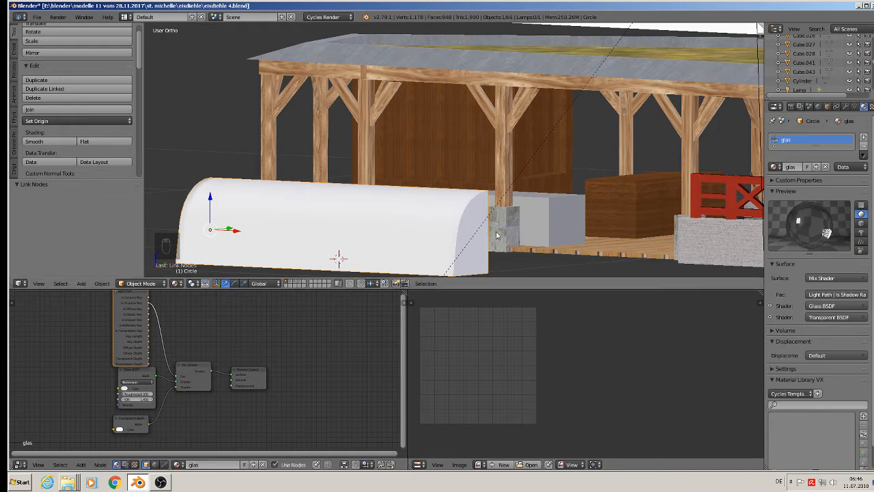
Step: Add a second material slot to the display cover
scroll(448, 186, down, 1)
shift+middle_drag(448, 184, 459, 159)
scroll(407, 142, up, 3)
scroll(315, 116, down, 1)
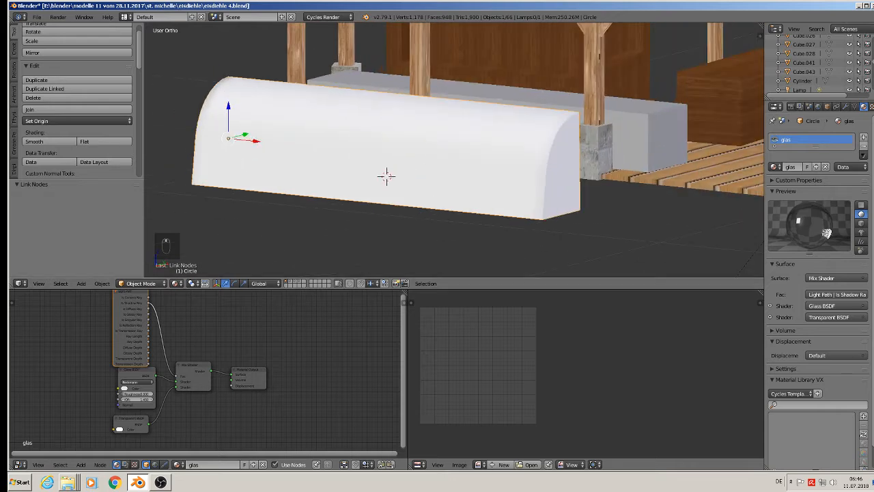
click(863, 137)
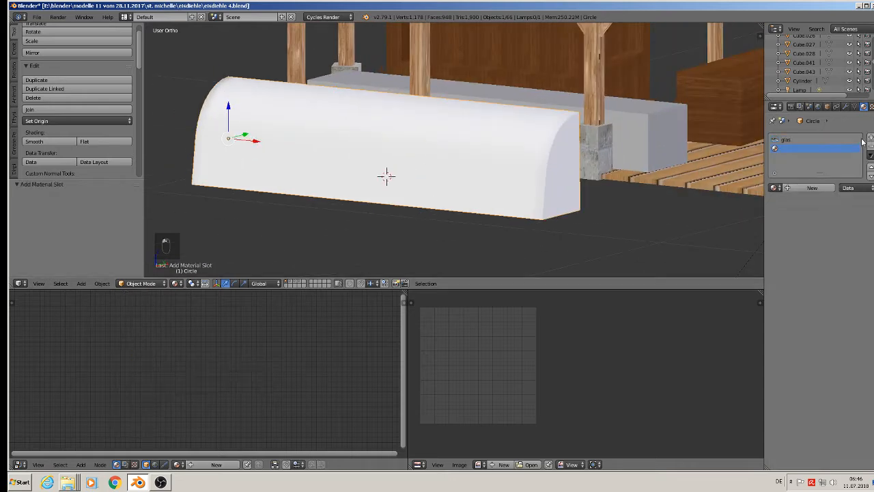
click(776, 188)
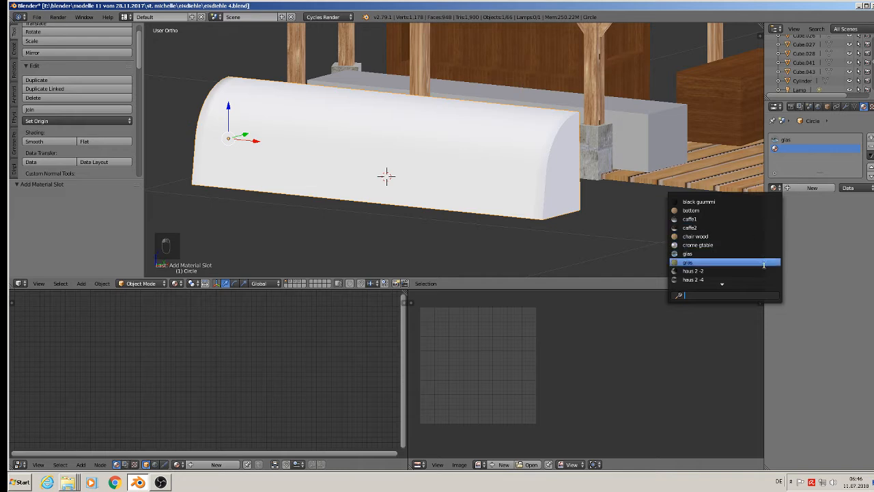
scroll(762, 266, down, 2)
scroll(763, 269, down, 8)
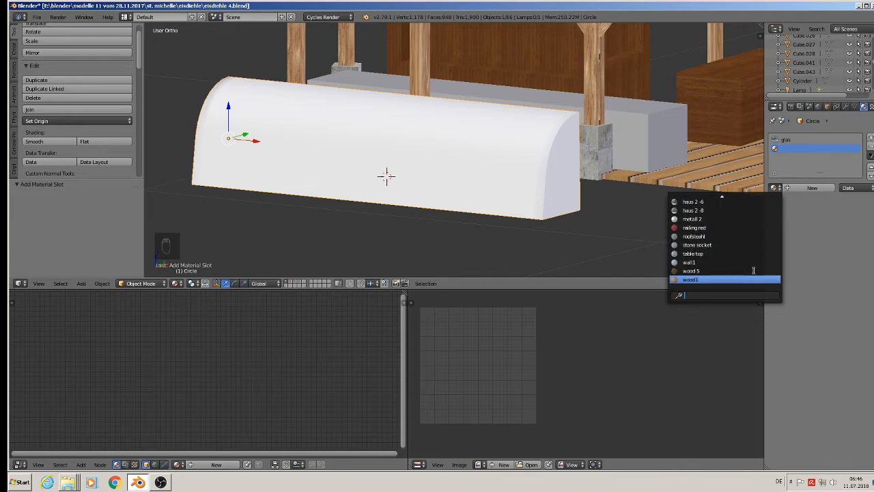
click(842, 240)
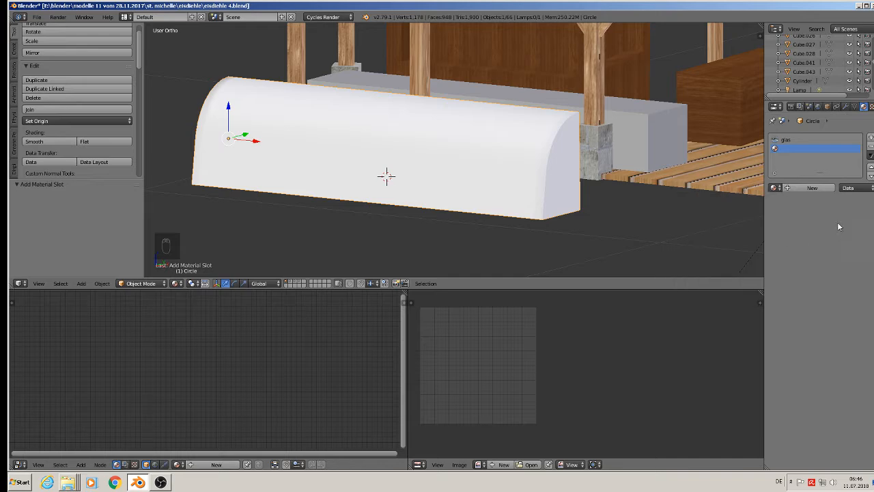
Step: Create a new material in the cover's second slot and name it "chrome"
click(812, 188)
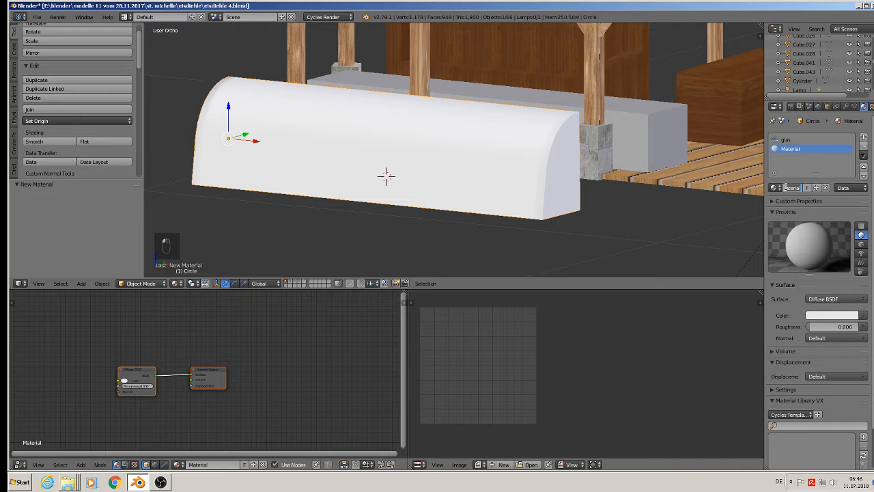
text(throme)
key(Return)
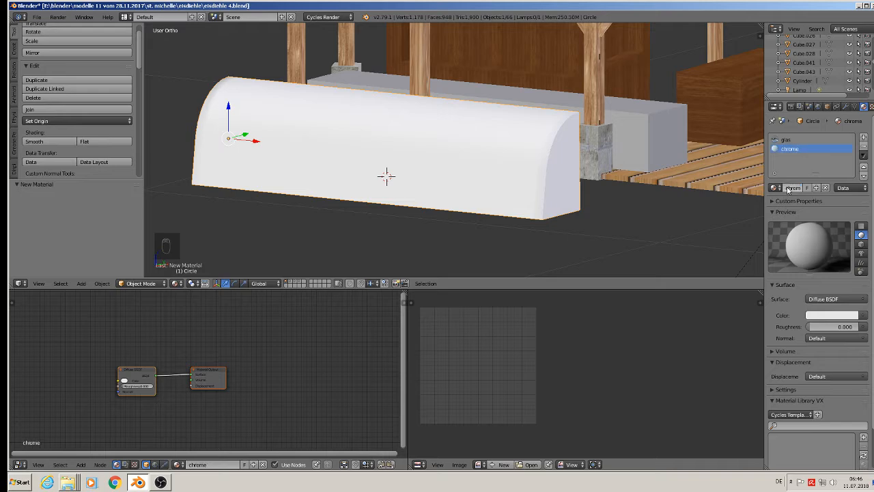
Step: Set the chrome material's surface to Principled BSDF with a Metallic value of 1
click(824, 300)
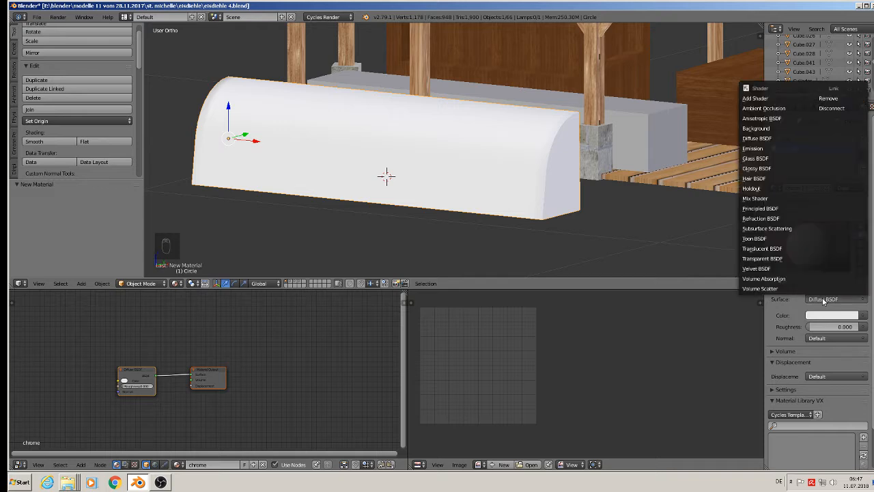
click(772, 208)
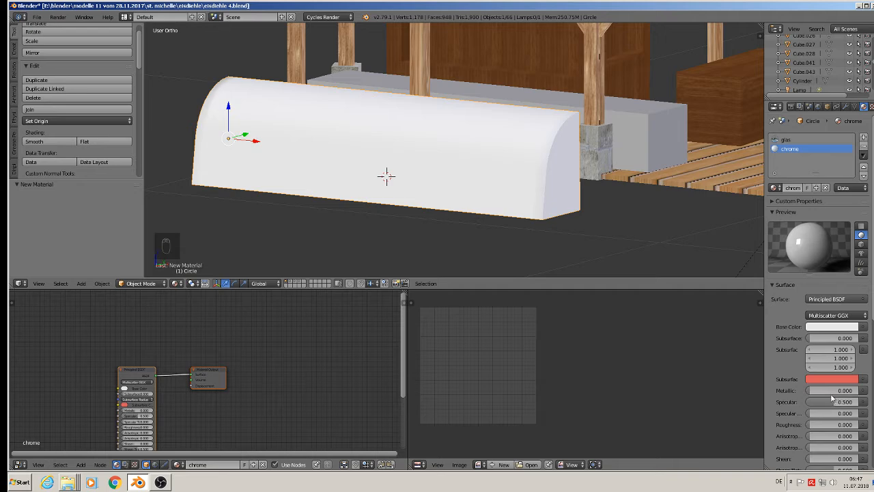
click(830, 391)
text(1)
key(Return)
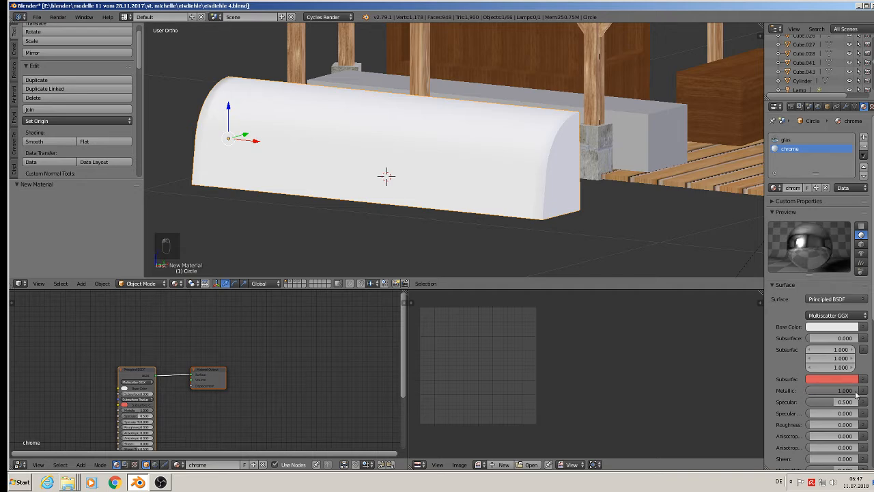
Step: Set the chrome material's Metallic to 0.574, Specular to 0.444 and Roughness to 0.250
drag(857, 391, 819, 393)
drag(819, 424, 859, 424)
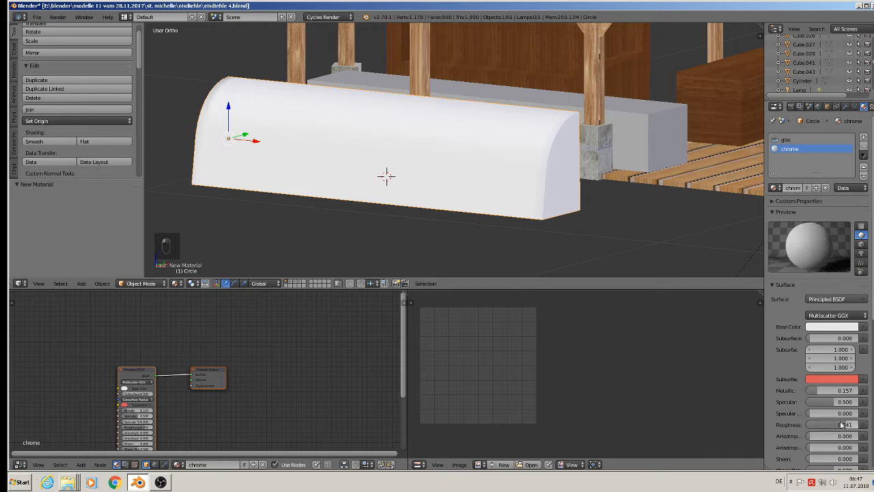
mouse_move(819, 394)
mouse_down()
mouse_move(831, 392)
mouse_move(821, 391)
mouse_up()
mouse_move(834, 401)
mouse_down()
mouse_move(810, 402)
mouse_move(860, 403)
mouse_move(832, 402)
mouse_move(829, 391)
mouse_move(839, 392)
mouse_up()
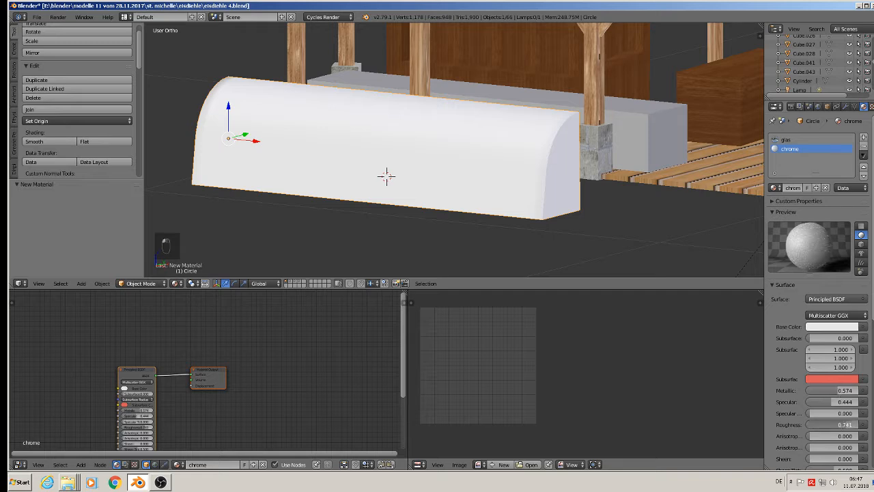
drag(847, 425, 822, 427)
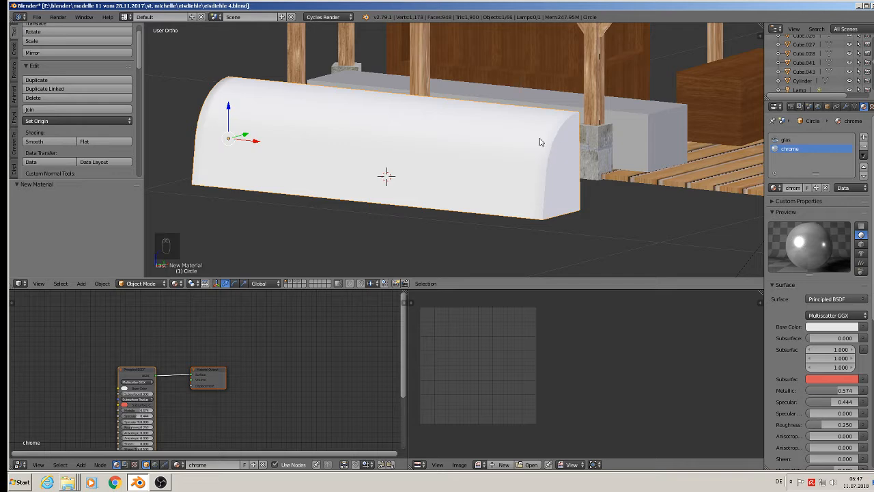
Step: Select all faces of the display cover and assign the chrome material to them
key(Tab)
key(a)
key(a)
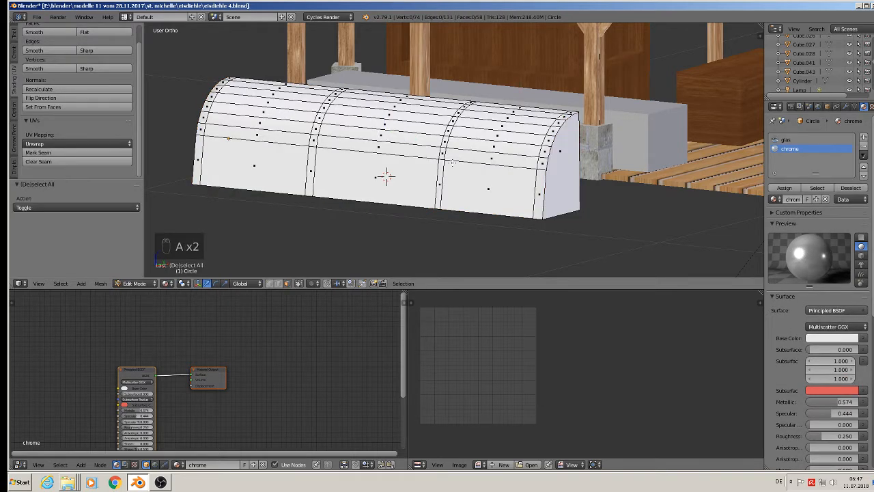
key(a)
key(a)
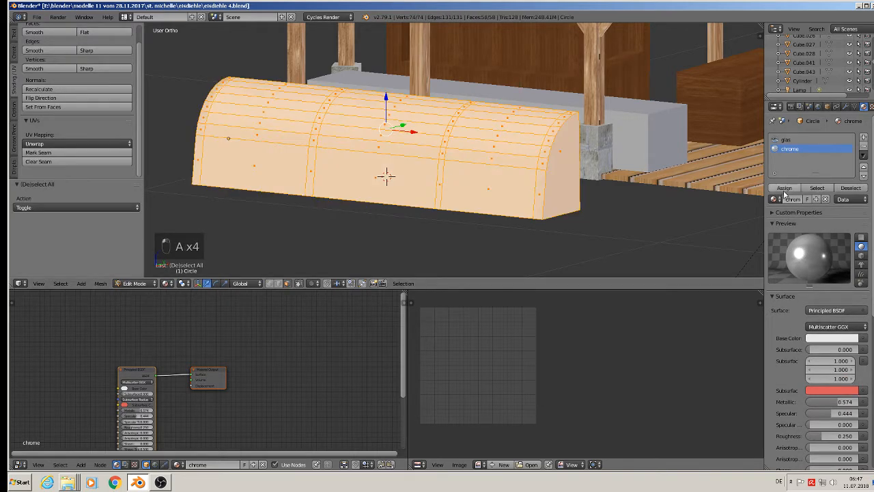
click(785, 191)
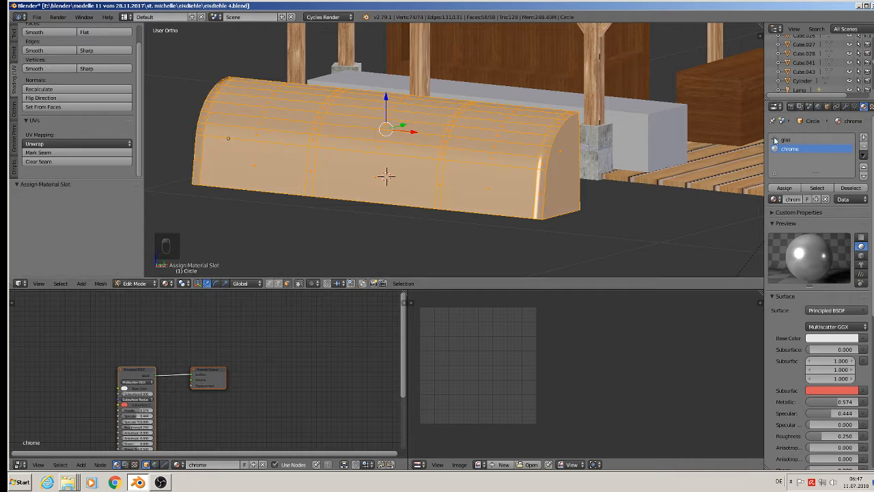
Step: Select the face loops of the three wide panels between the cover's narrow ribs and assign the glas material to them
key(Tab)
key(Tab)
key(a)
key(a)
key(a)
alt+right_click(254, 122)
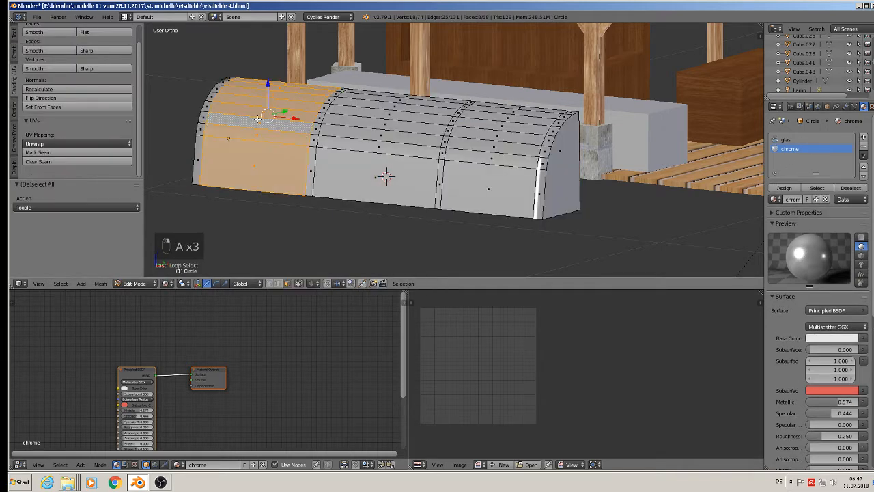
alt+shift+right_click(391, 131)
alt+shift+right_click(516, 151)
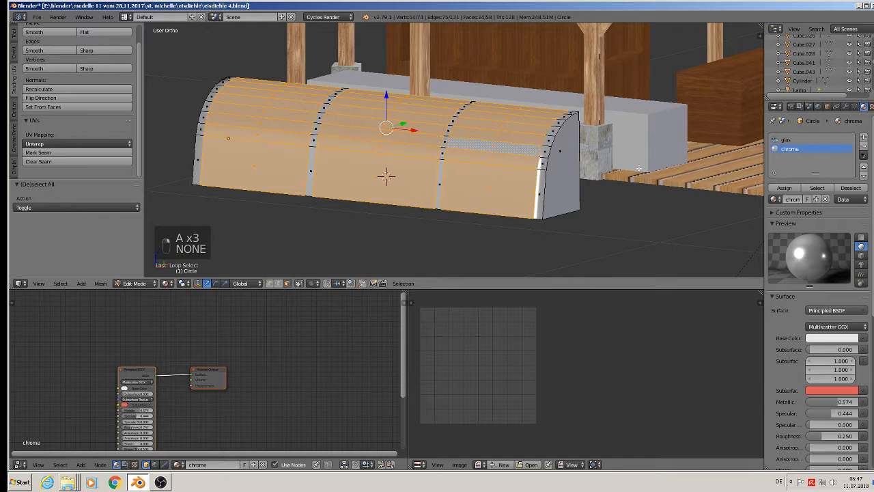
click(793, 140)
click(784, 188)
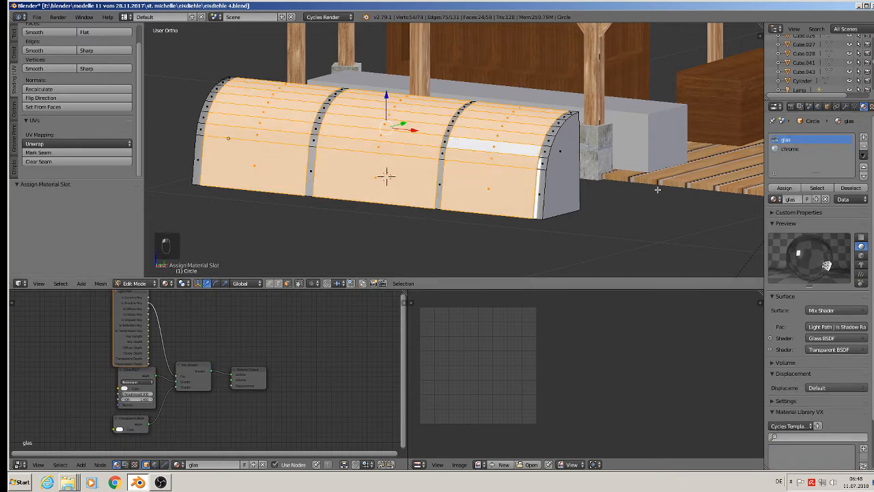
Step: Place the cover on top of the long counter, scaling it uniformly by about 0.931 and adjusting its height
key(Tab)
middle_drag(565, 191, 495, 186)
drag(379, 136, 454, 103)
key(s)
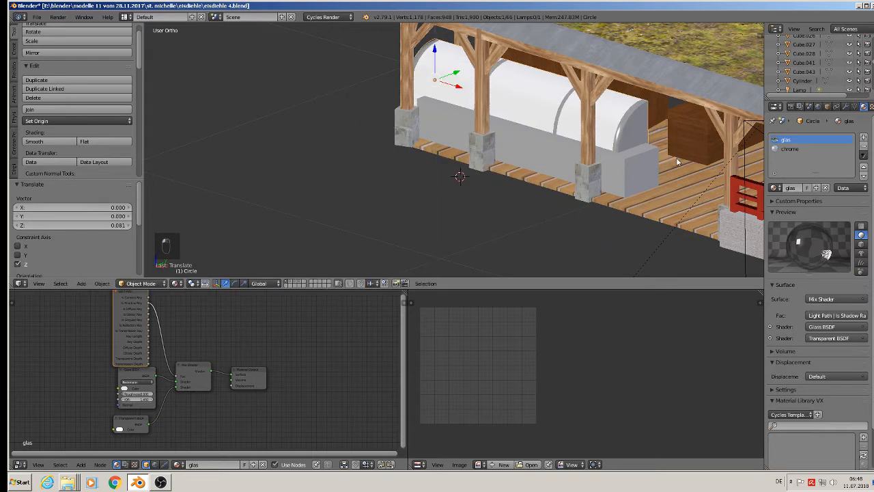
click(654, 160)
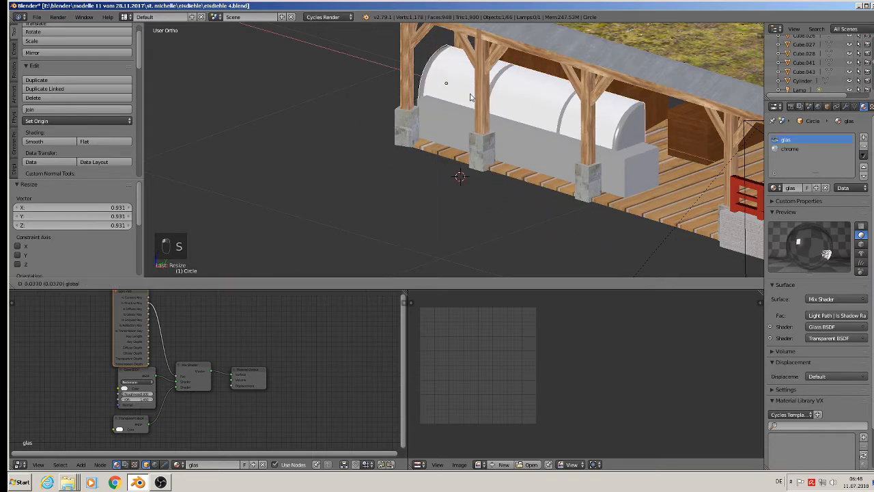
drag(463, 88, 464, 39)
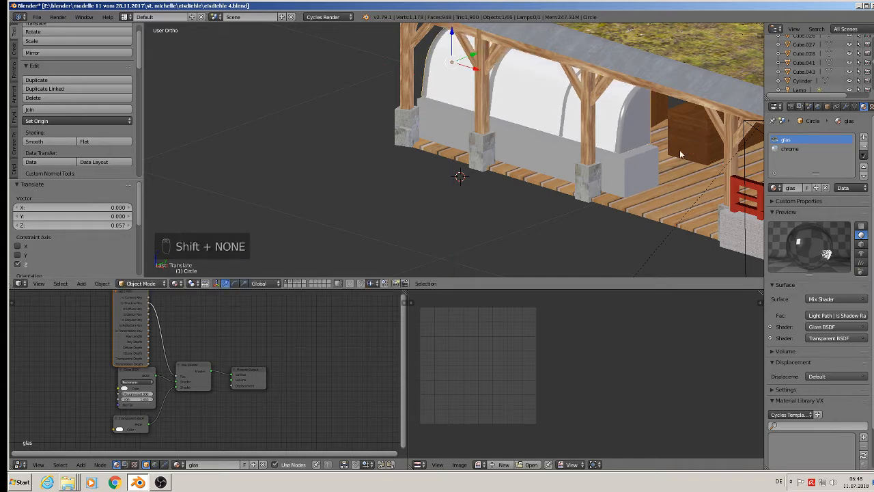
Step: Flatten the cover by scaling it along Z by about 0.591
shift+middle_drag(660, 172, 631, 166)
scroll(632, 116, up, 4)
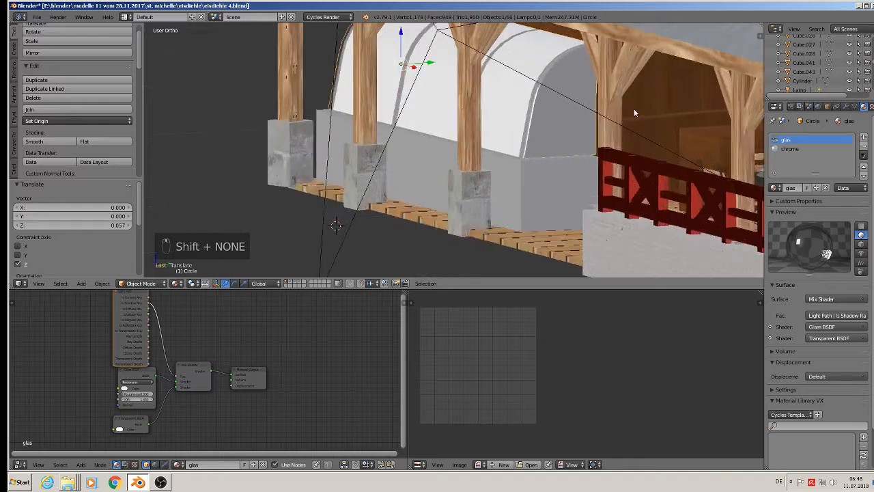
middle_drag(619, 123, 627, 118)
key(s)
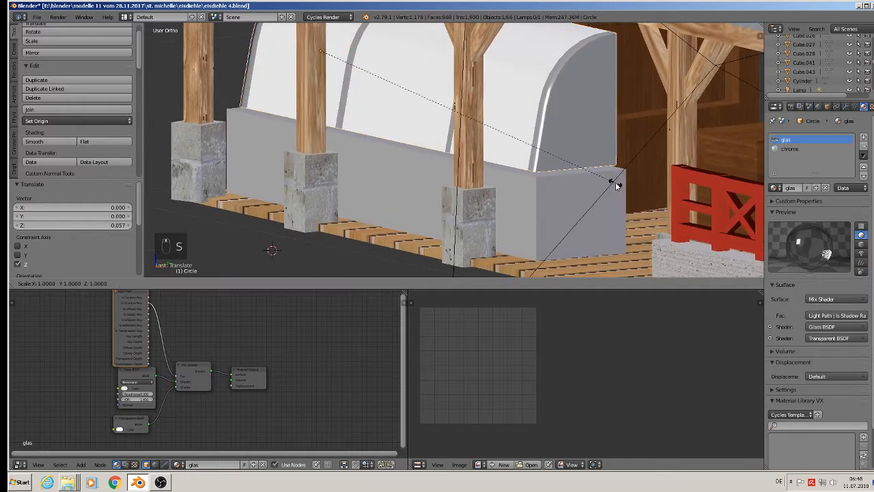
key(z)
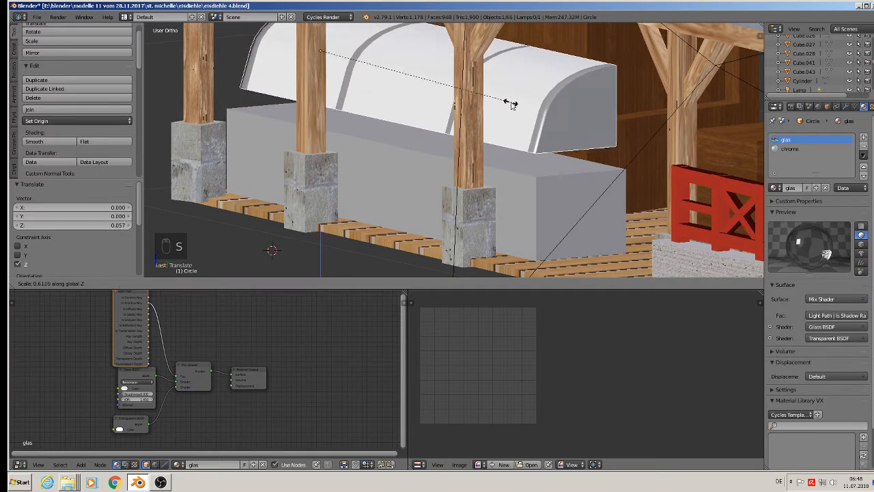
click(488, 94)
Step: Seat the cover on the counter, moving it about -0.024 along Z, 0.016 along X and slightly along Y
key(g)
key(z)
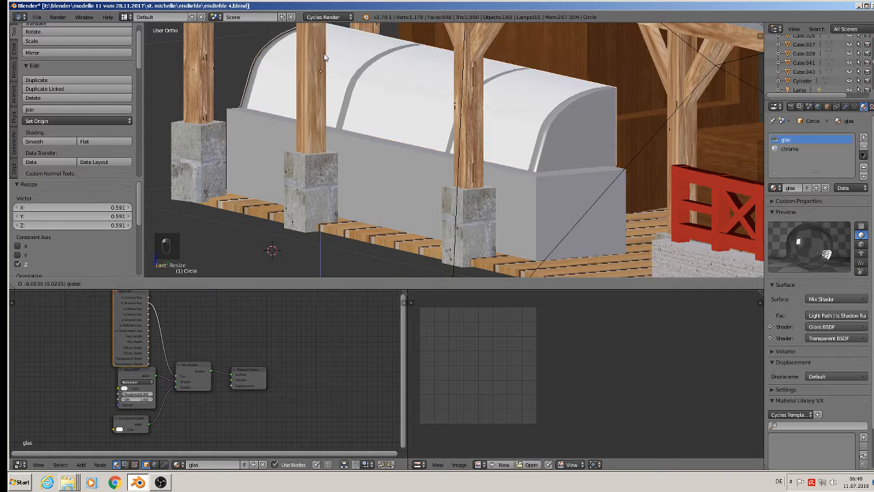
click(345, 69)
key(g)
key(x)
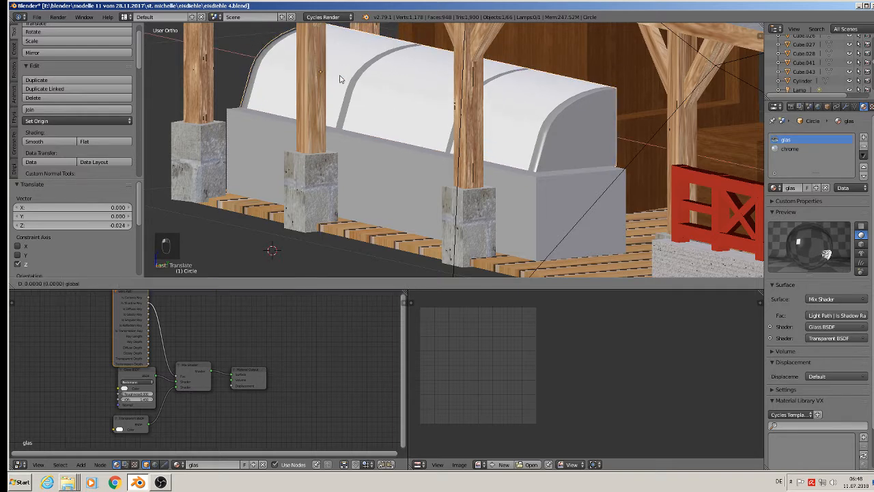
click(353, 74)
key(g)
key(y)
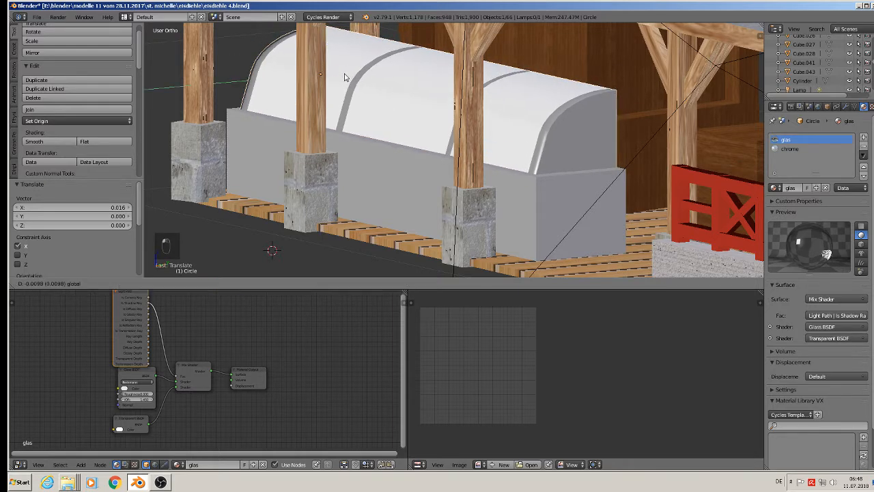
click(344, 74)
key(a)
Step: Add a Solidify modifier to the display cover with a thickness of -0.08
middle_drag(475, 145, 656, 112)
right_click(657, 116)
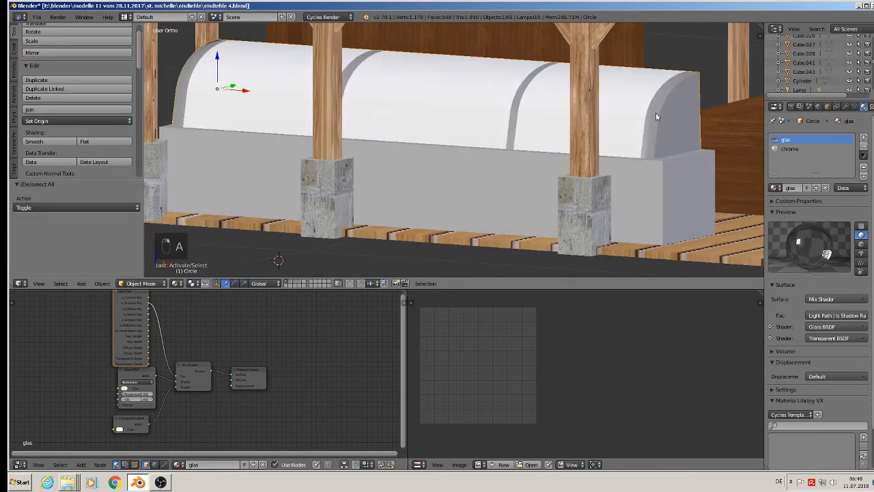
click(847, 106)
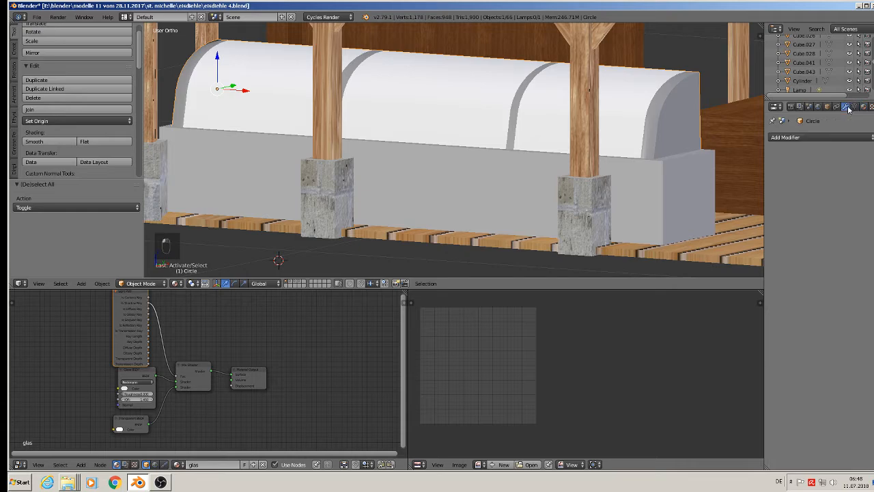
click(805, 137)
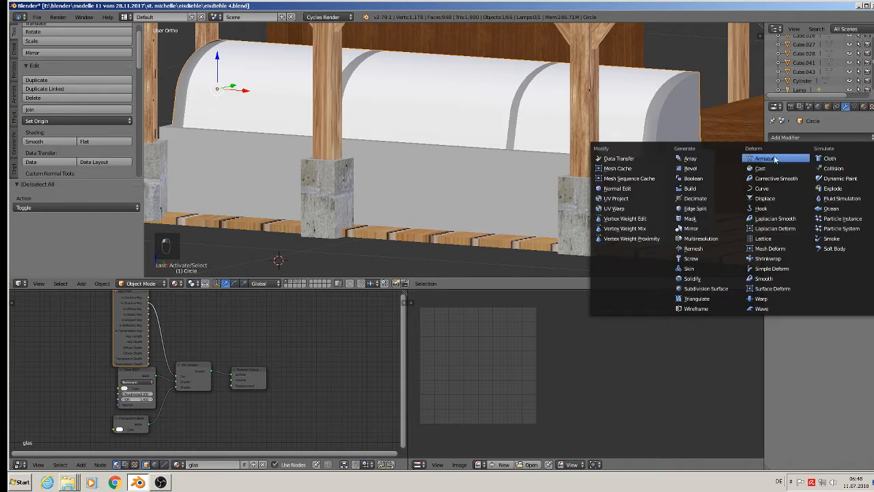
click(729, 279)
scroll(653, 249, down, 3)
middle_drag(656, 239, 536, 213)
scroll(388, 140, up, 4)
scroll(388, 140, up, 2)
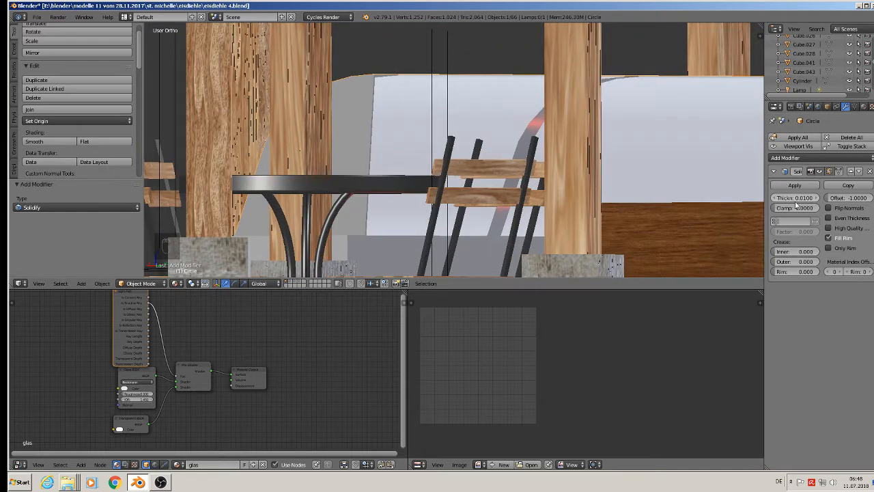
drag(795, 198, 758, 198)
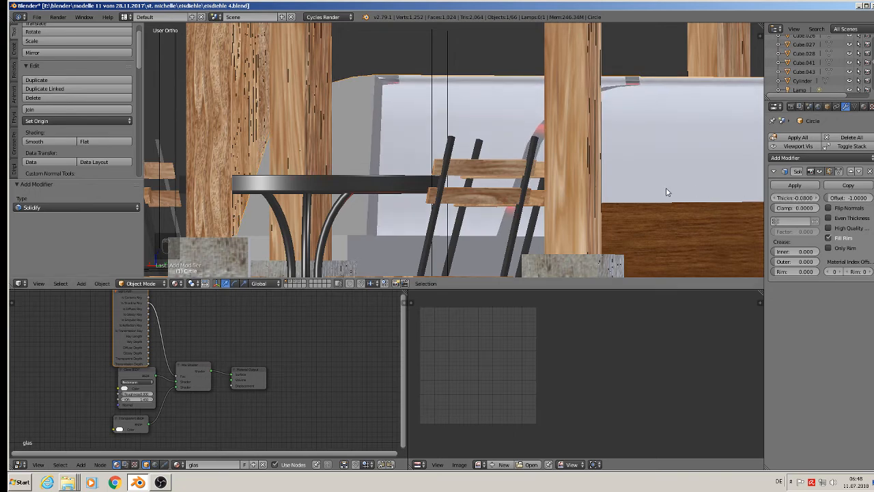
Step: Apply the display cover's rotation and scale
scroll(668, 193, down, 1)
middle_drag(667, 193, 752, 208)
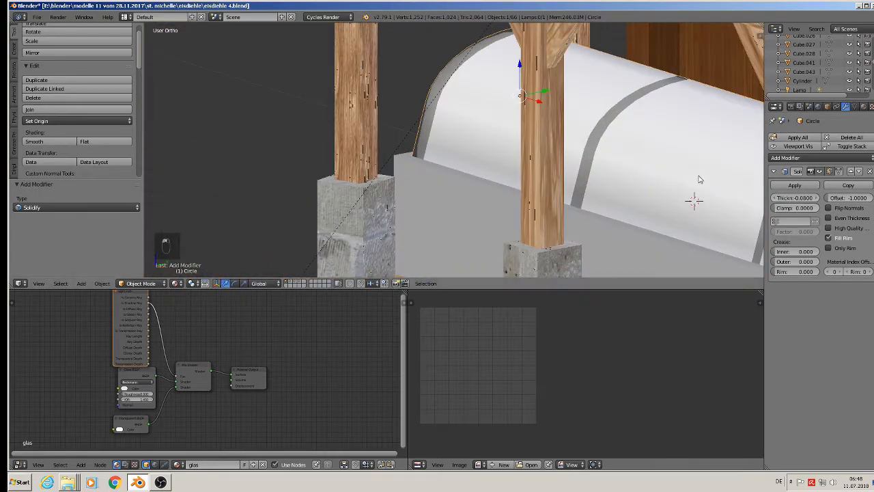
scroll(627, 153, down, 2)
shift+middle_drag(512, 157, 375, 156)
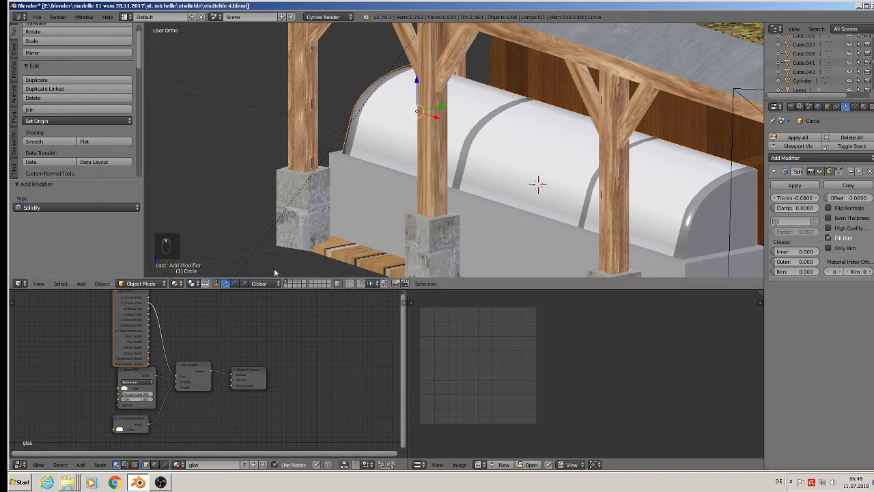
click(102, 284)
mouse_move(140, 214)
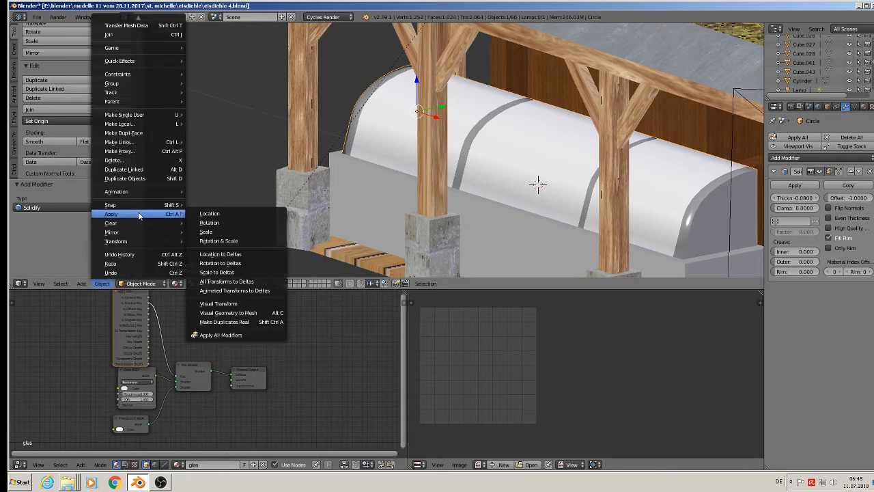
click(232, 240)
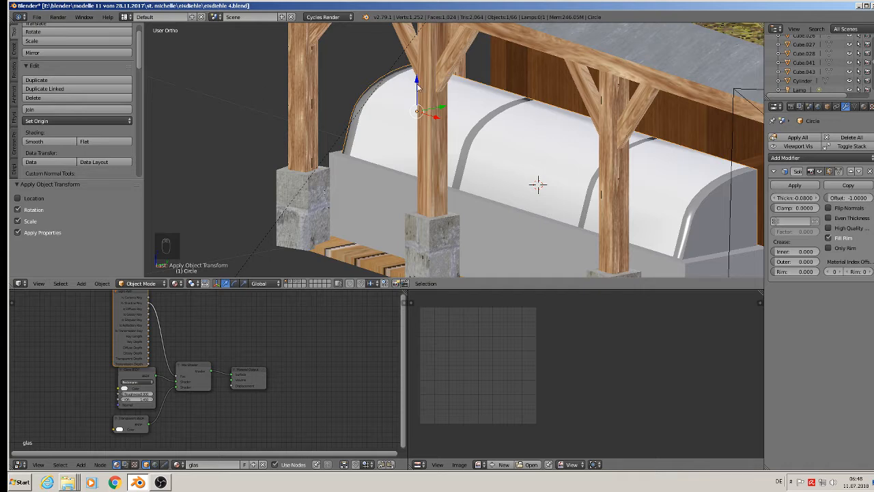
scroll(461, 155, down, 3)
key(KP_1)
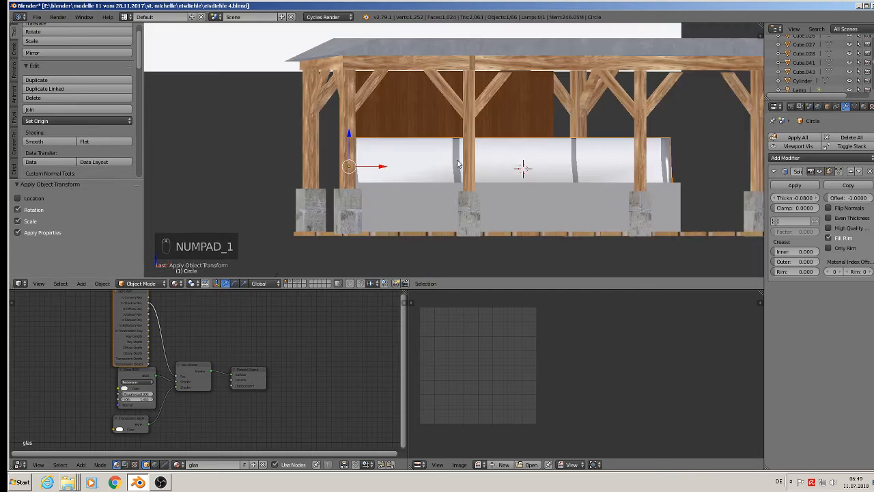
scroll(443, 175, down, 2)
shift+middle_drag(490, 218, 424, 178)
scroll(425, 177, up, 3)
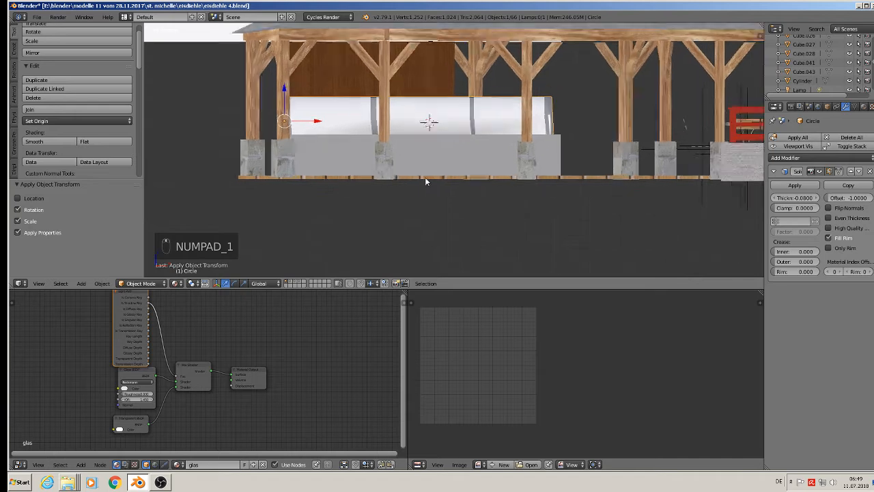
right_click(423, 170)
key(Tab)
key(Tab)
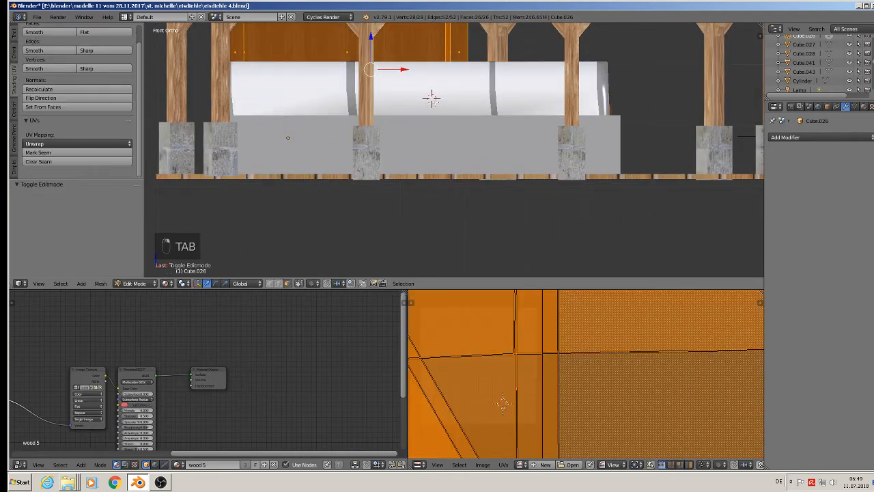
right_click(432, 100)
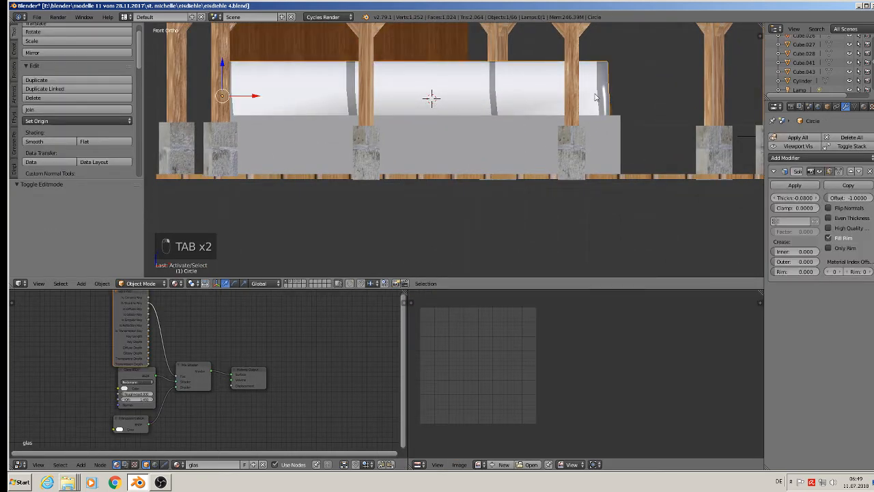
Step: Try to select the edge loop along the cover's bottom where it meets the counter, in edit mode
key(Tab)
scroll(482, 144, down, 2)
middle_drag(483, 144, 476, 156)
scroll(466, 125, up, 4)
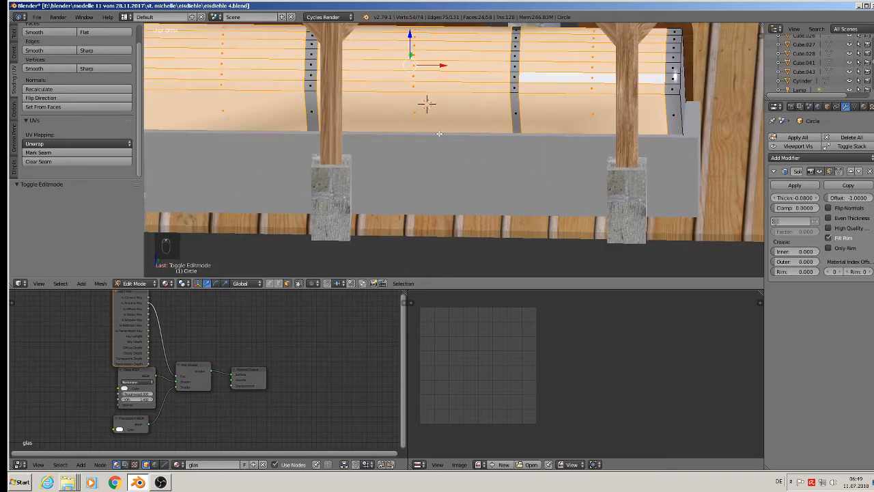
alt+right_click(438, 132)
scroll(438, 132, down, 3)
Step: Switch to edge selection, select the edge loop along the cover's lower front edge, and shift it about -0.003 along X
key(Tab)
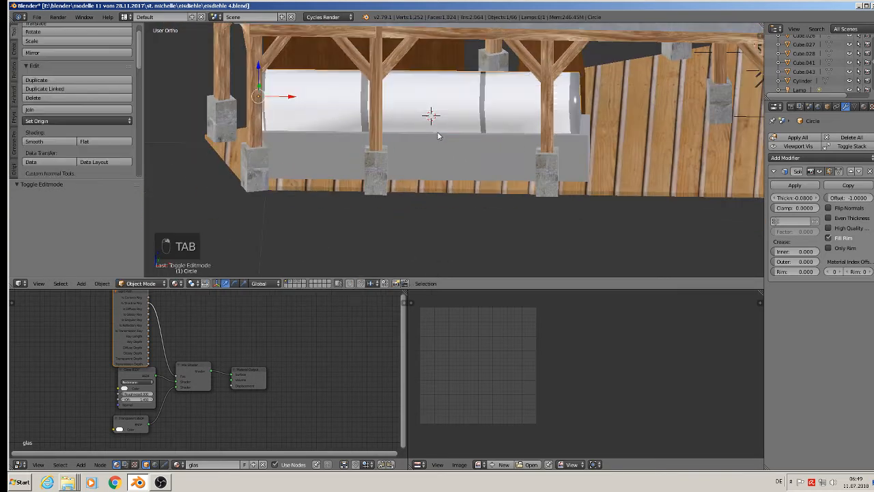
key(Tab)
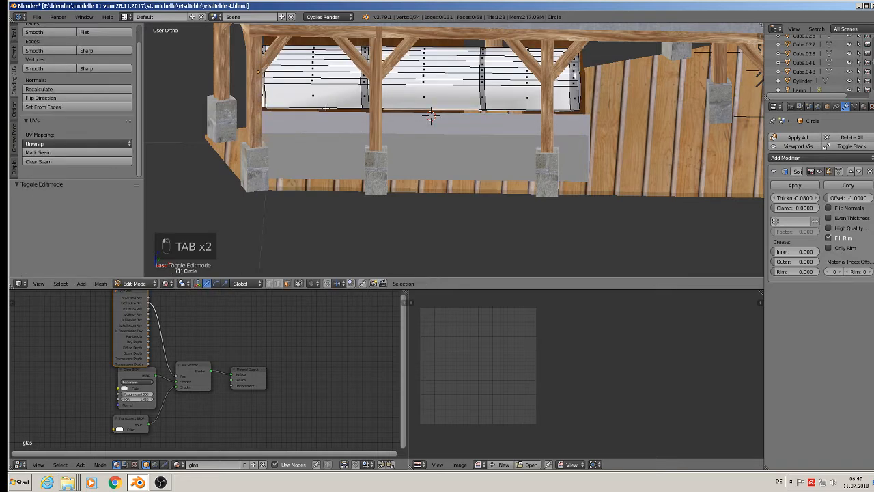
scroll(326, 109, up, 2)
alt+right_click(324, 104)
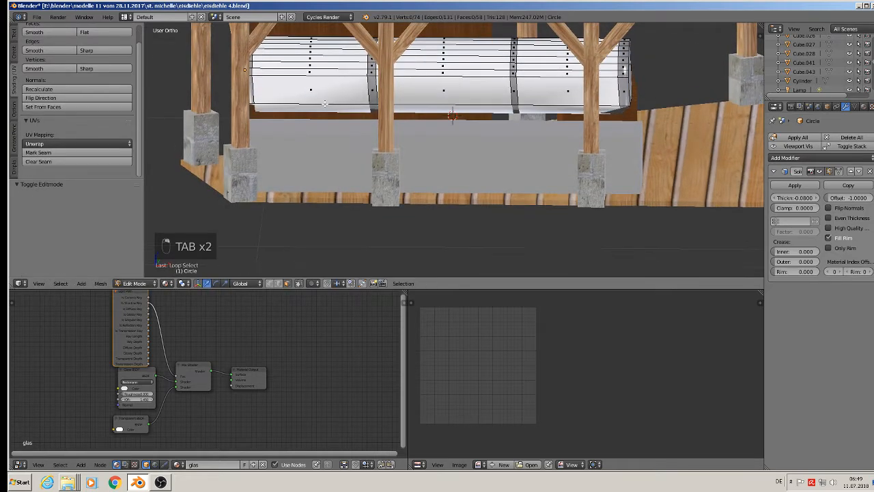
click(278, 284)
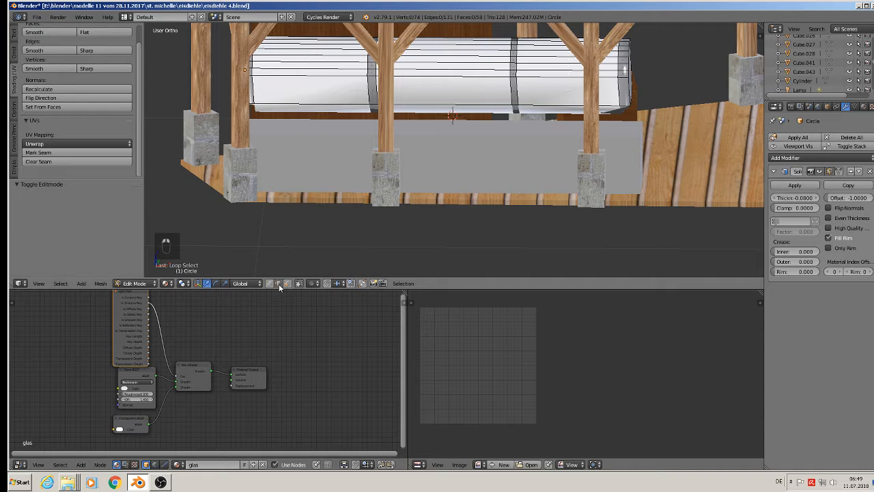
alt+right_click(318, 104)
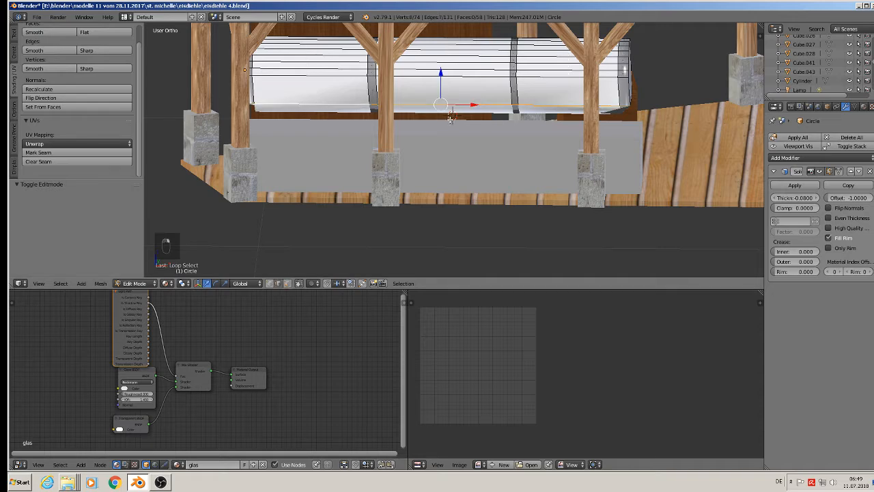
scroll(450, 119, up, 1)
key(KP_1)
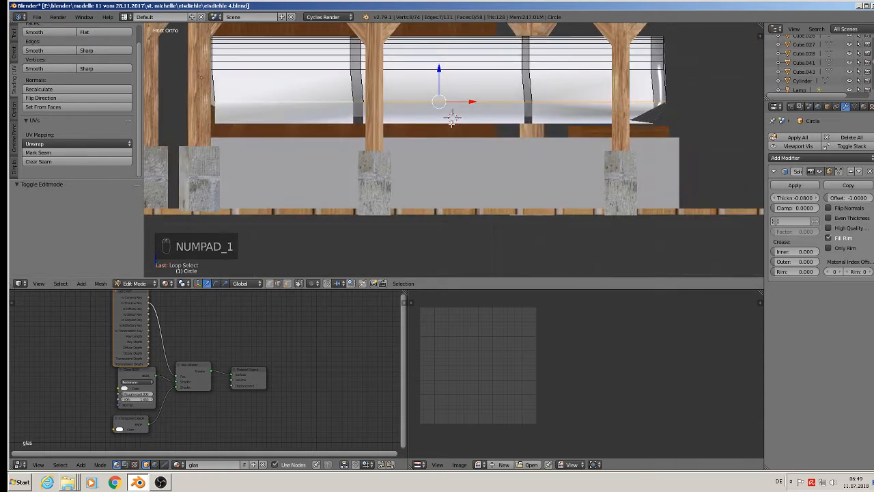
drag(468, 102, 467, 103)
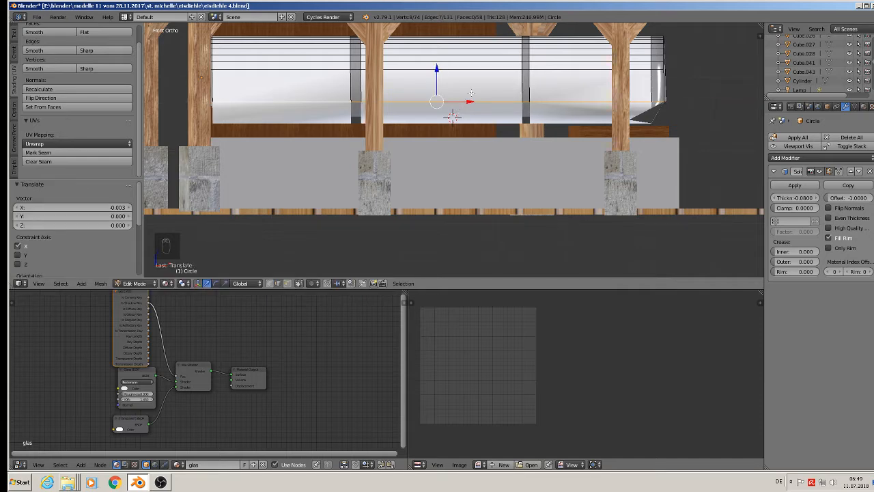
Step: Examine the display cover's underside and end corner with and without the Solidify modifier shown in the viewport
key(Tab)
middle_drag(491, 104, 428, 118)
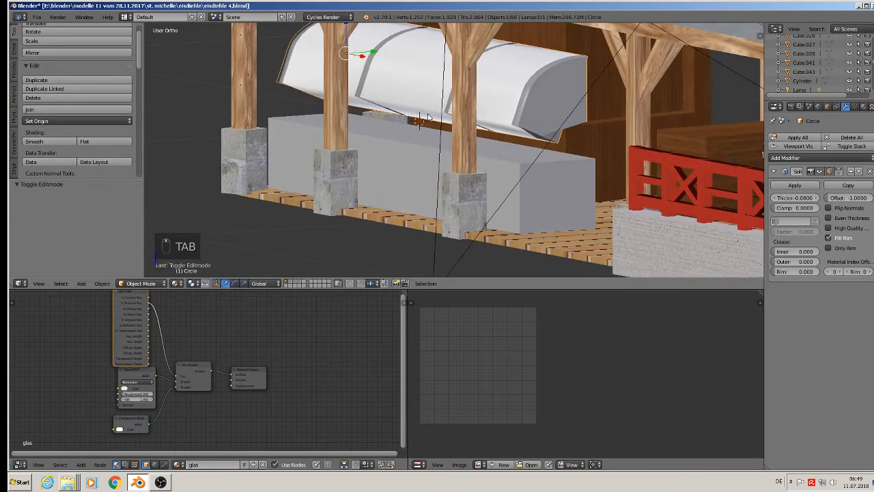
key(Tab)
scroll(562, 140, up, 3)
mouse_move(562, 140)
middle_down()
mouse_move(519, 106)
mouse_move(550, 130)
middle_up()
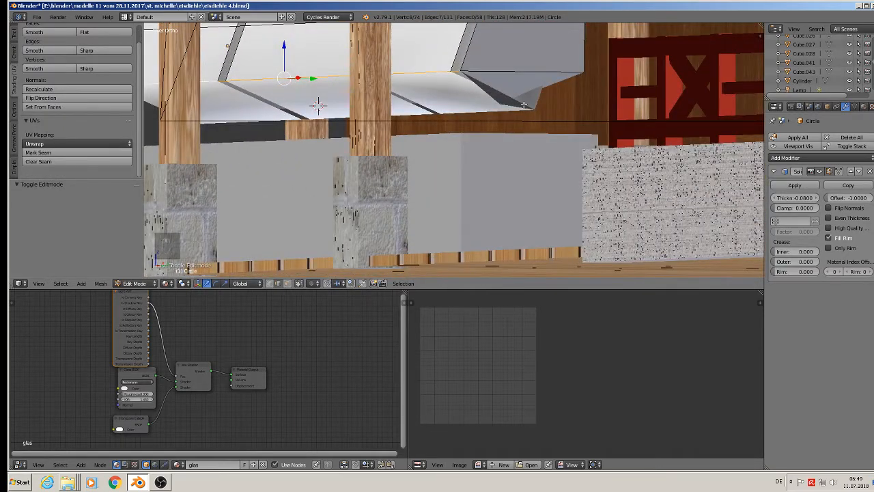
scroll(523, 105, down, 2)
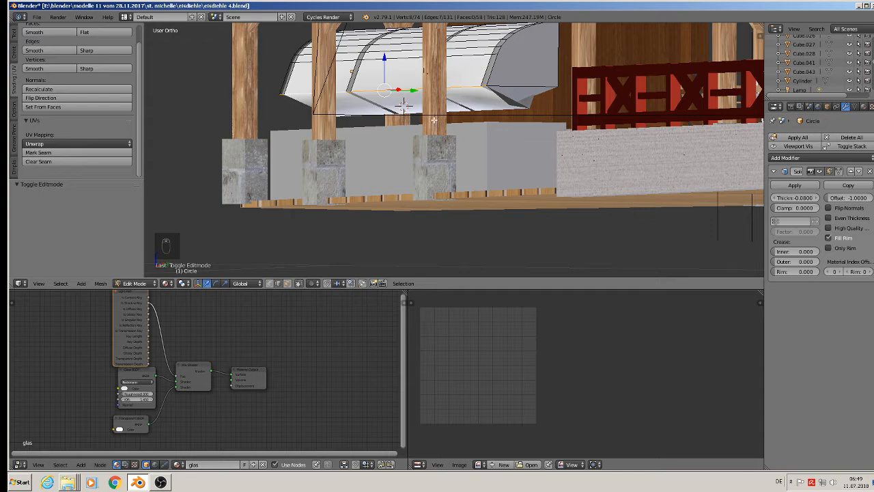
click(828, 171)
middle_drag(524, 125, 511, 108)
key(a)
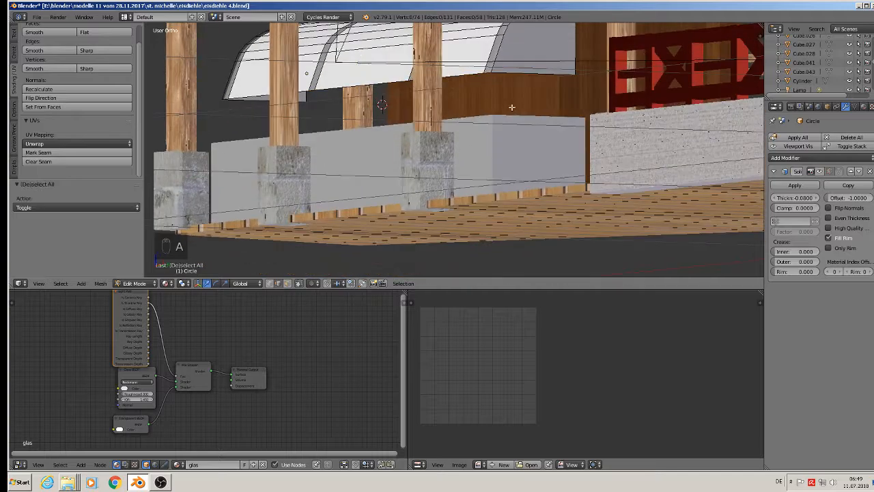
click(101, 283)
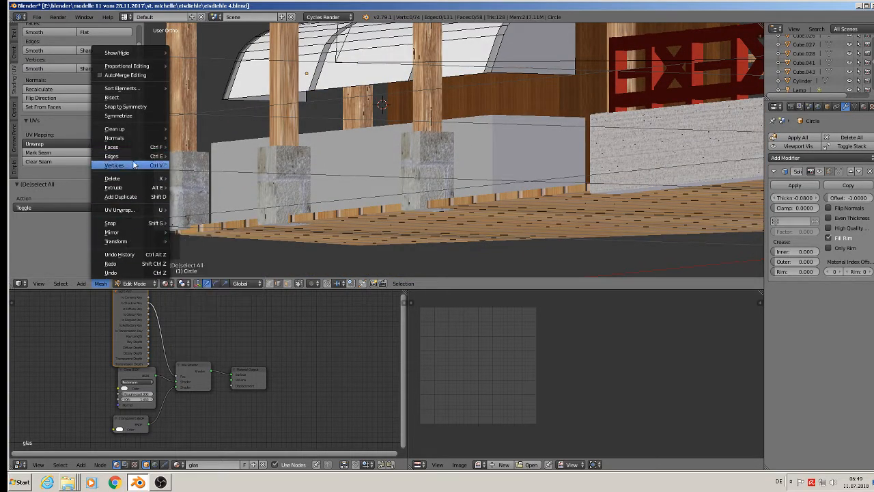
click(369, 145)
Step: Apply the display cover's rotation and scale again and delete its Solidify modifier
key(Tab)
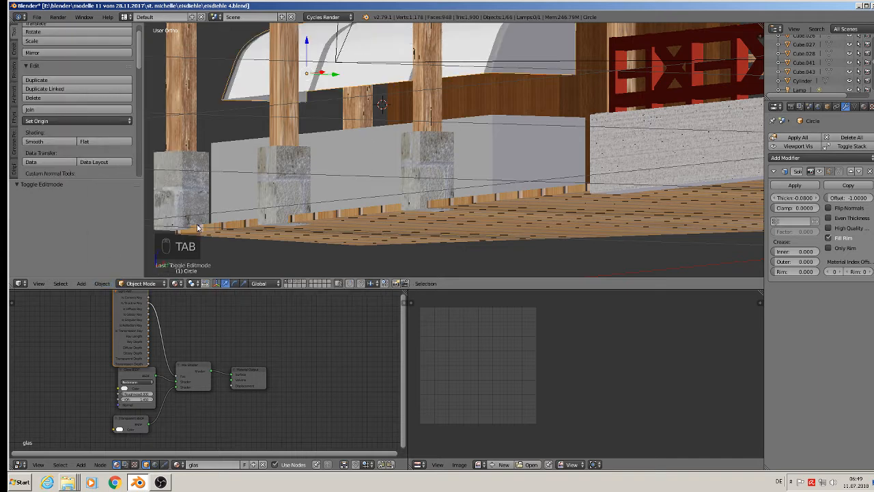
click(102, 284)
mouse_move(128, 214)
click(231, 242)
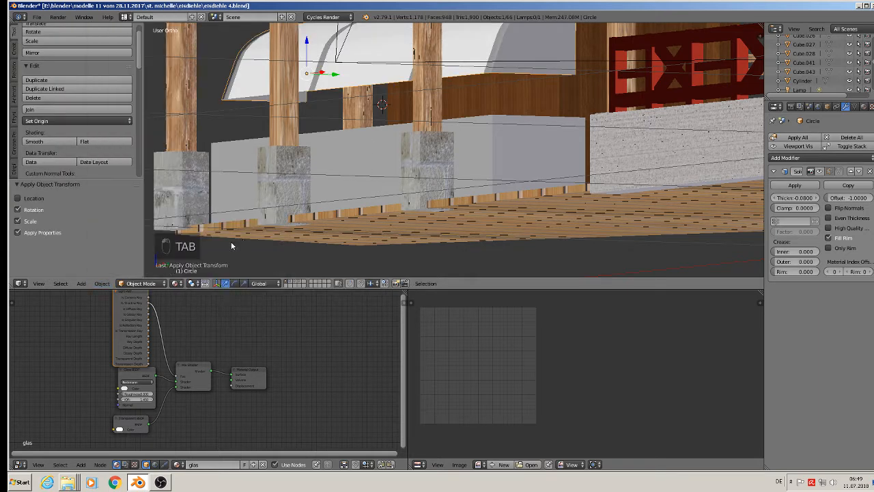
click(820, 172)
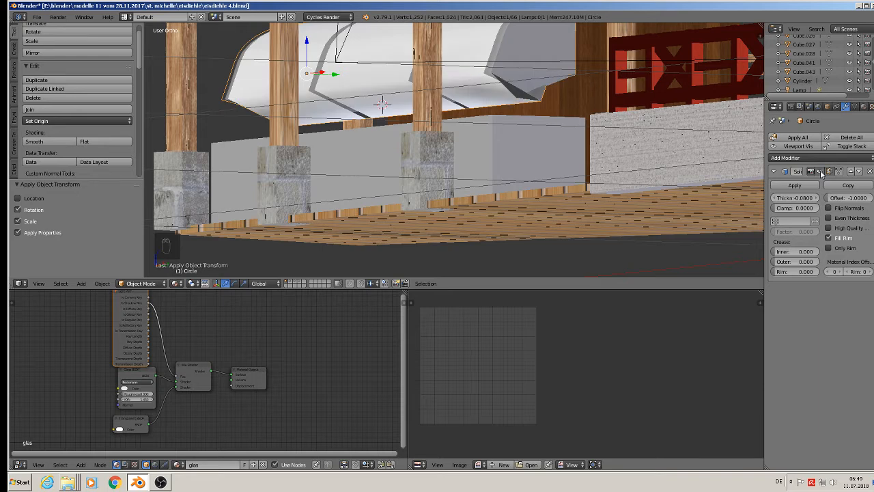
click(869, 172)
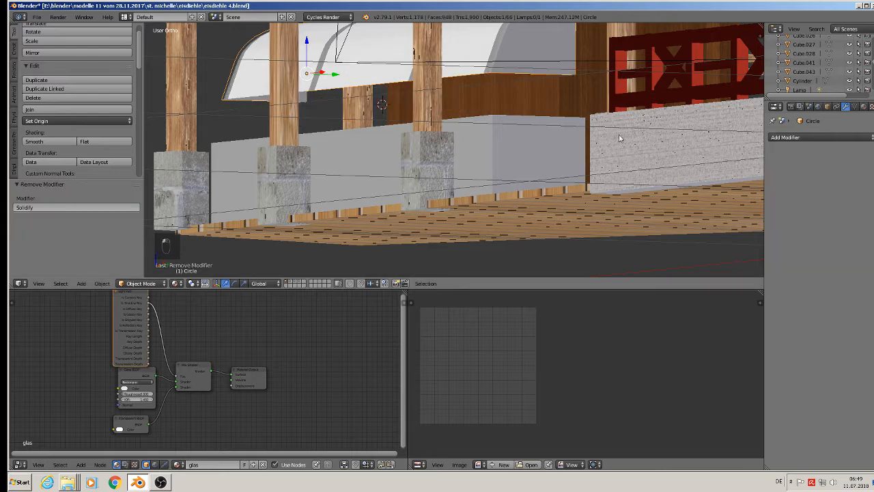
Step: Lower the display cover onto the counter, moving it about -0.052 along Z
shift+middle_drag(431, 123, 435, 220)
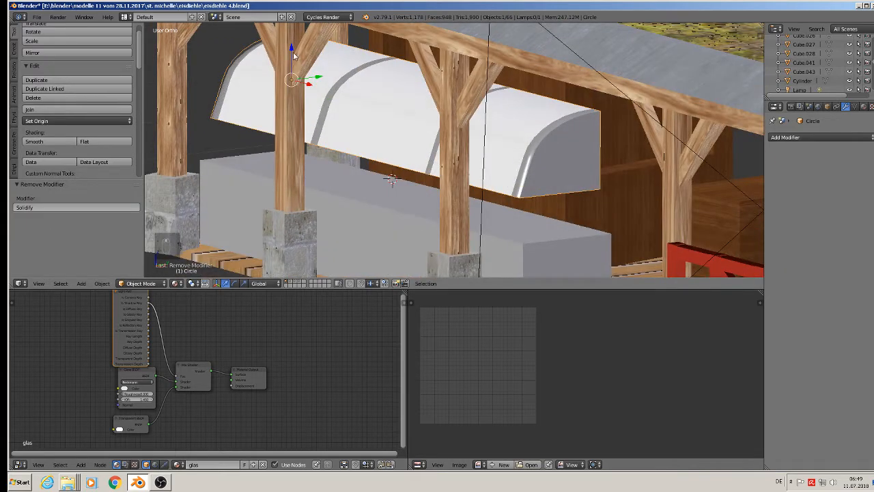
drag(293, 52, 299, 92)
scroll(334, 170, down, 5)
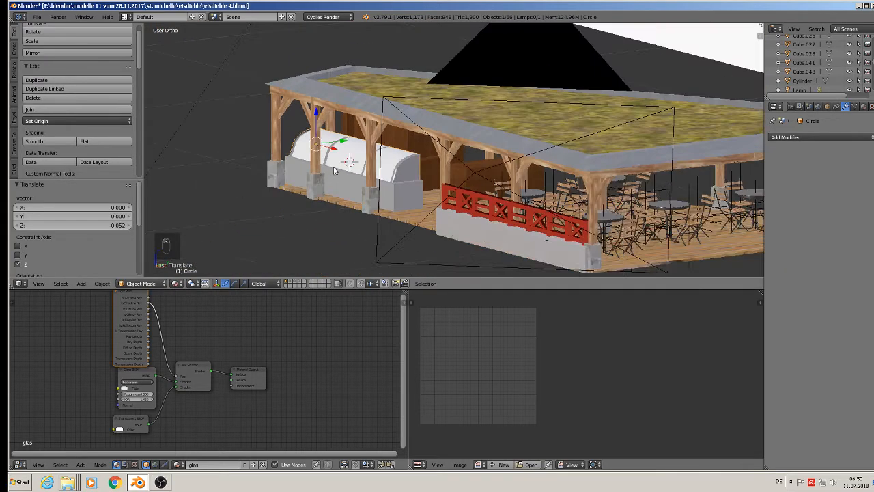
middle_drag(334, 170, 378, 199)
Step: Start Images as Planes in front view and browse to E:\blender\Komerzielle Texturen\gastro texturen auslage glaäser usw with thumbnails shown
key(a)
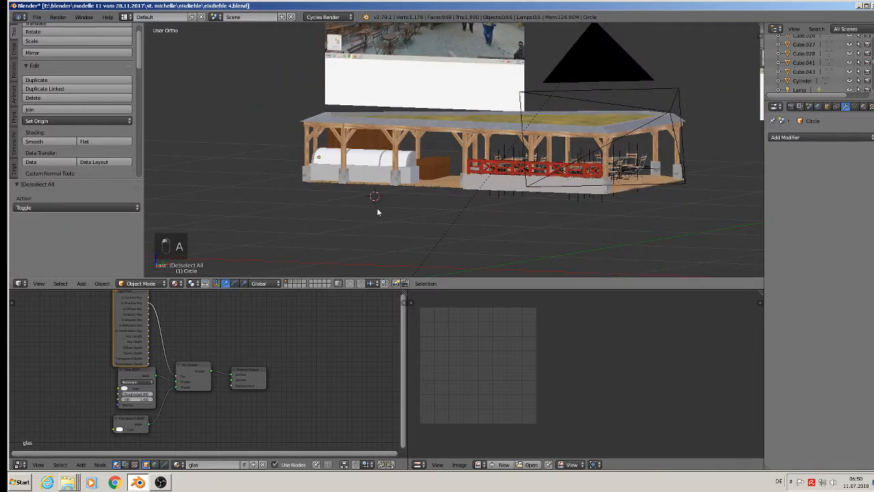
key(KP_1)
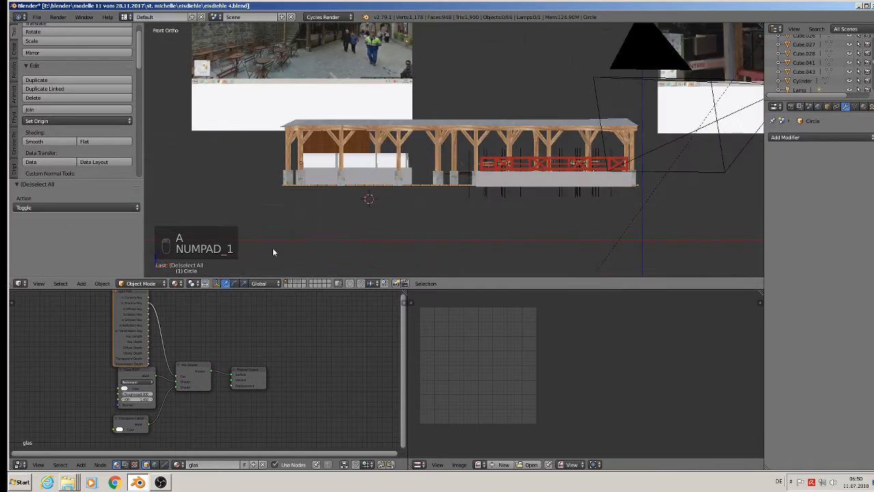
click(80, 284)
mouse_move(90, 276)
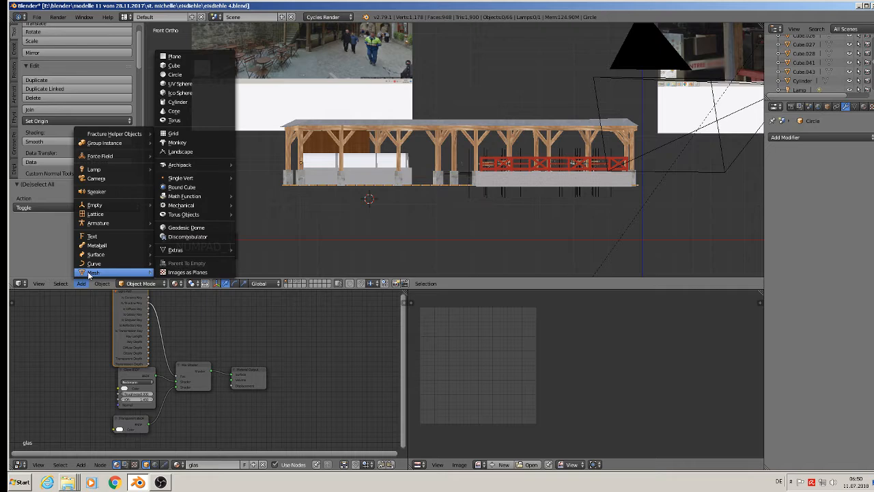
click(195, 273)
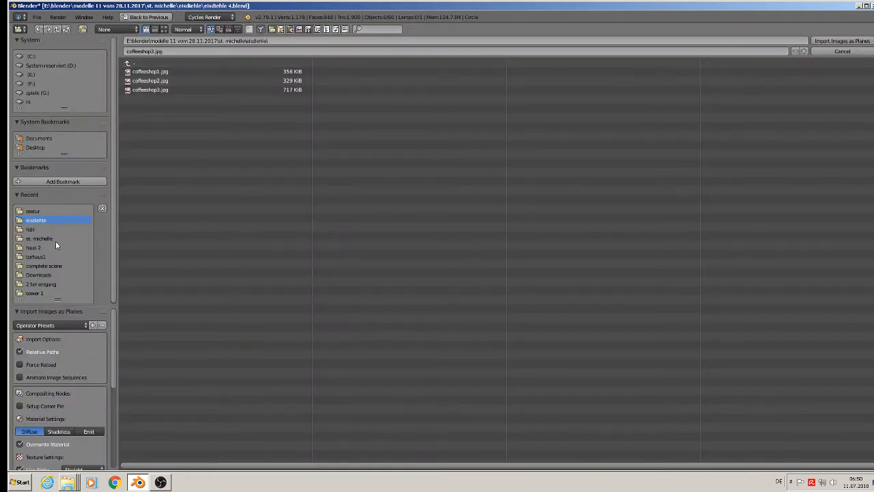
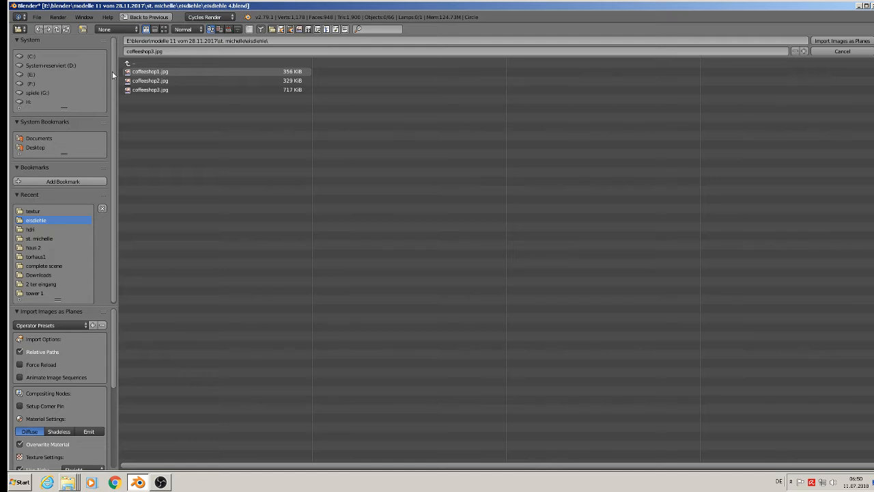
click(27, 74)
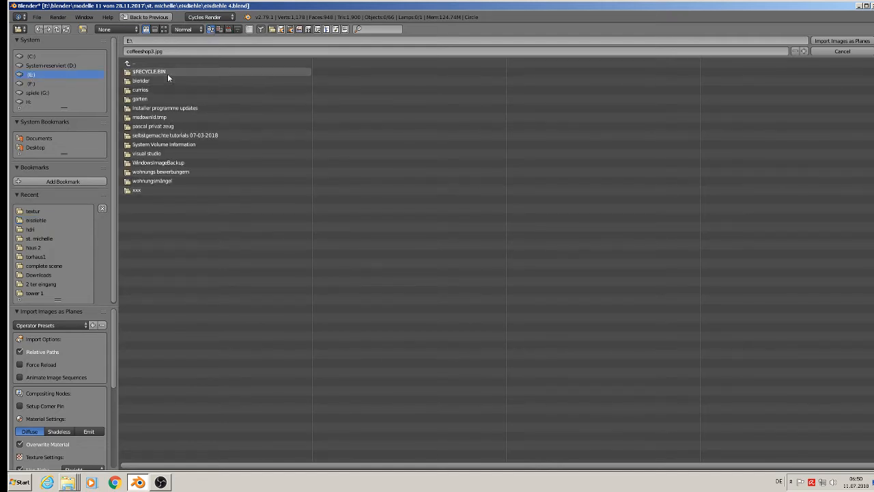
click(152, 81)
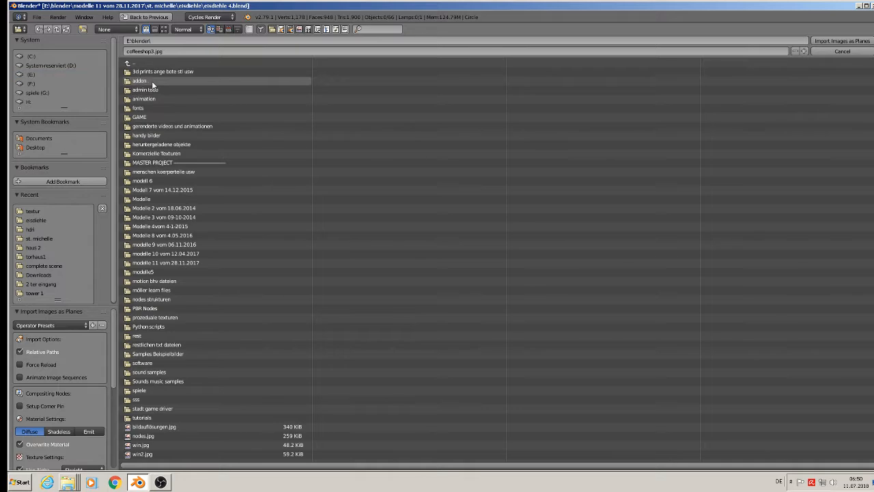
click(179, 156)
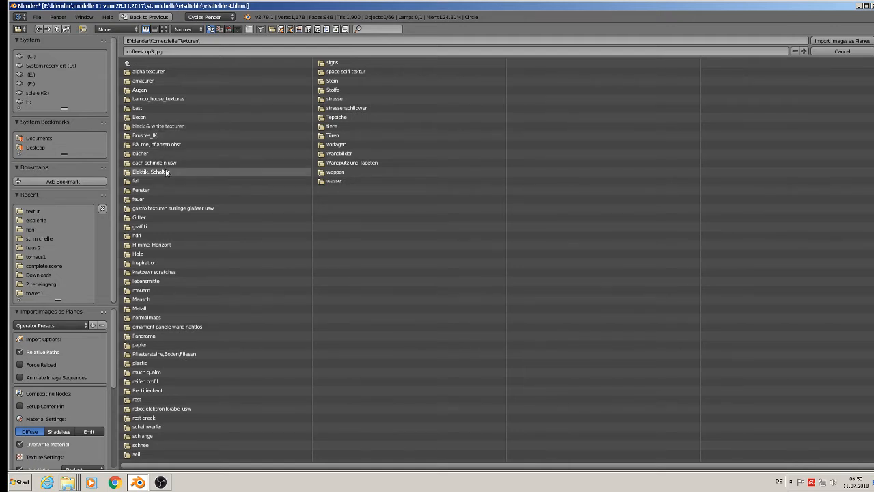
click(161, 208)
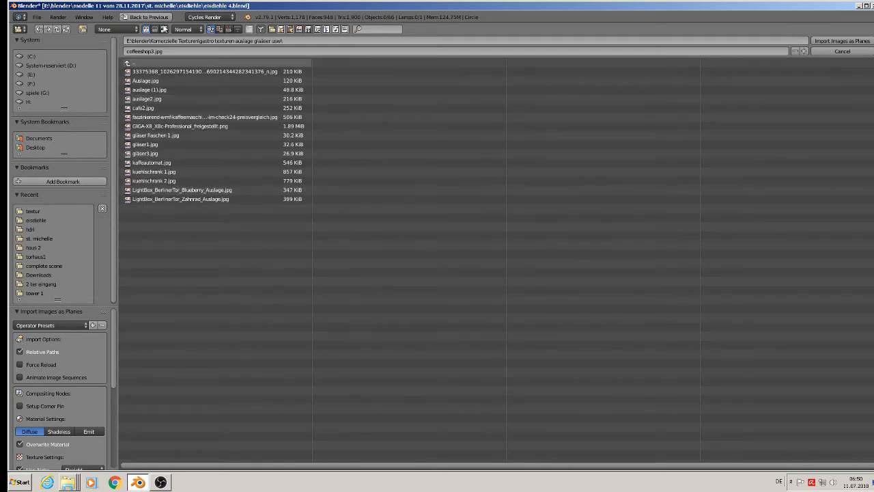
click(164, 28)
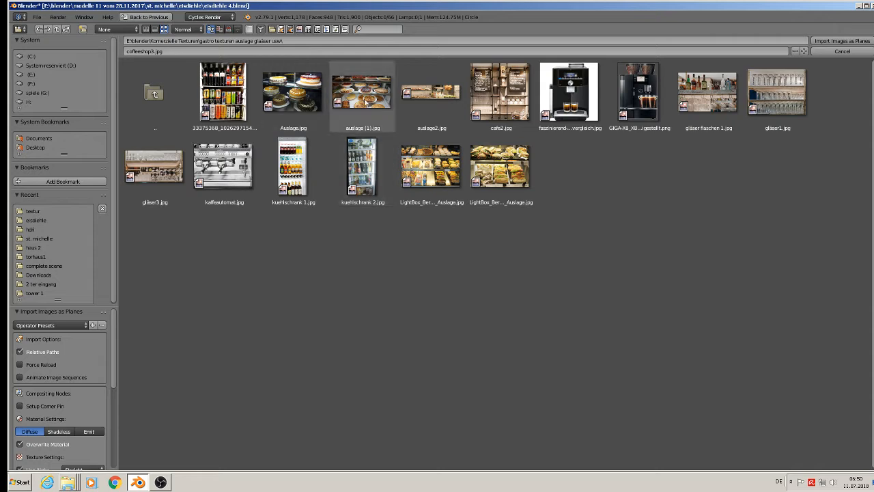
Step: Import Auslage.jpg, LightBox_BerlinerTor_Blueberry_Auslage.jpg and LightBox_BerlinerTor_Zahnrad_Auslage.jpg as image planes
click(441, 186)
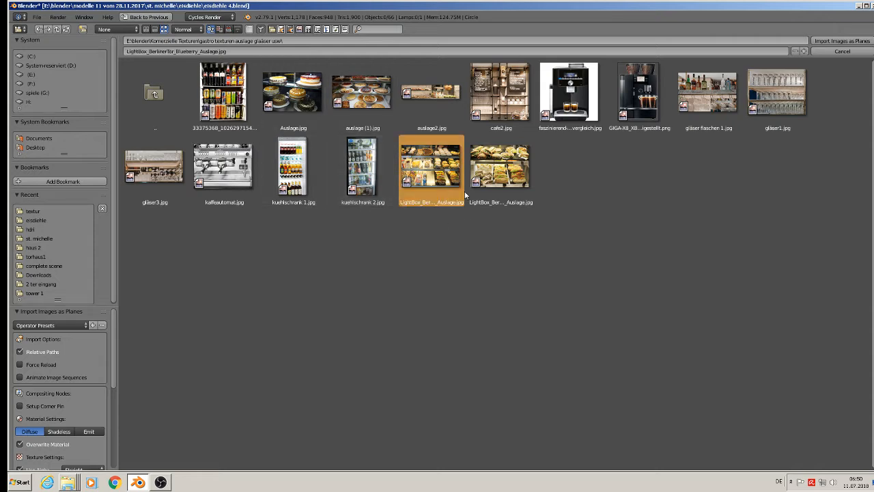
shift+click(507, 181)
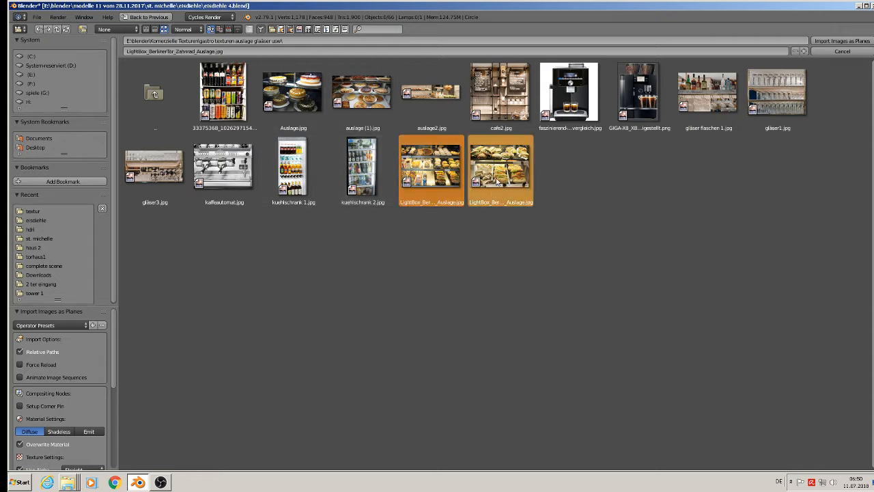
shift+click(309, 103)
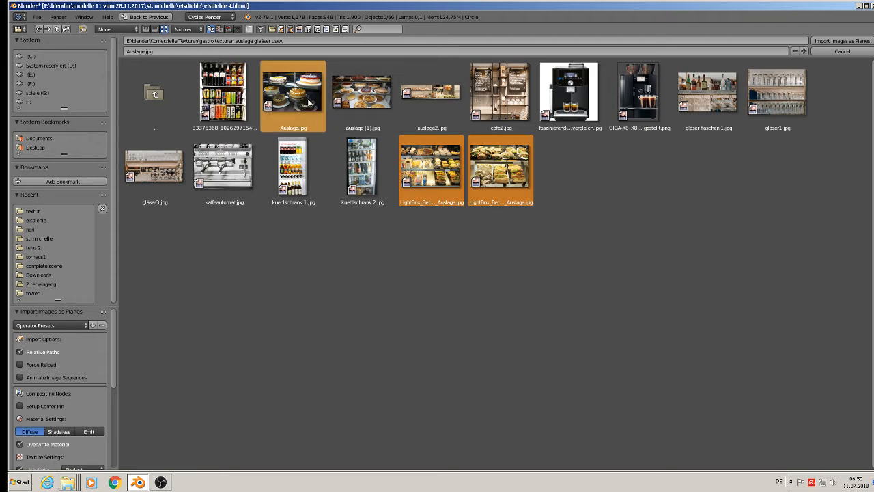
click(842, 41)
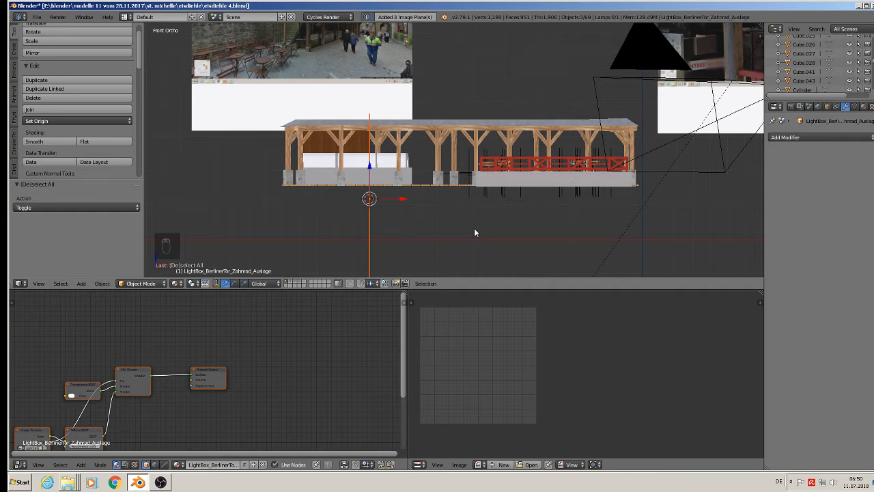
Step: Rotate the three imported image planes -90° about Z and scale them down to about 0.095
text(rz-90)
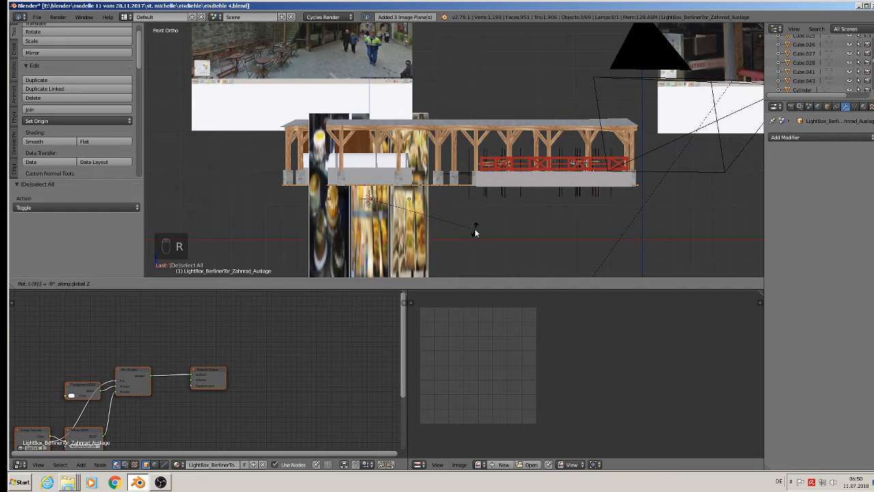
key(Return)
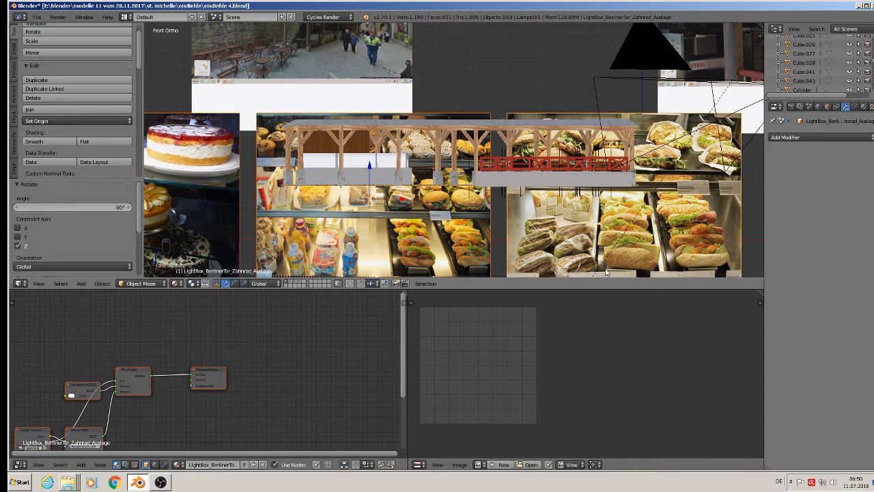
key(s)
click(380, 219)
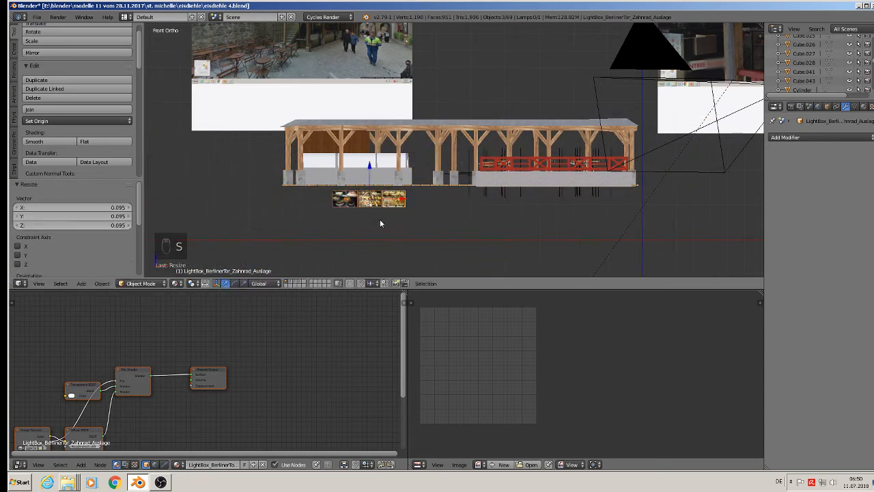
Step: Bring the three imported image planes forward along Y to in front of the counter, finishing with a -0.697 move
scroll(379, 220, up, 5)
scroll(366, 201, up, 2)
middle_drag(348, 197, 311, 195)
scroll(312, 195, down, 3)
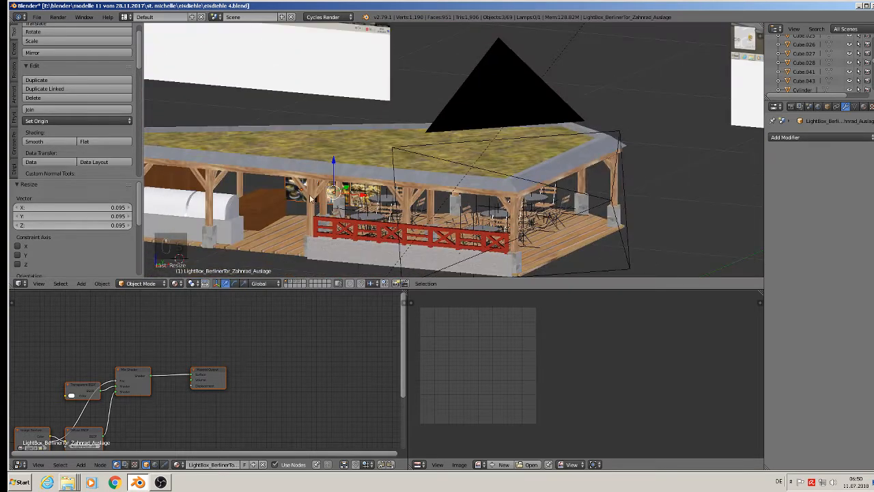
shift+middle_drag(167, 212, 269, 188)
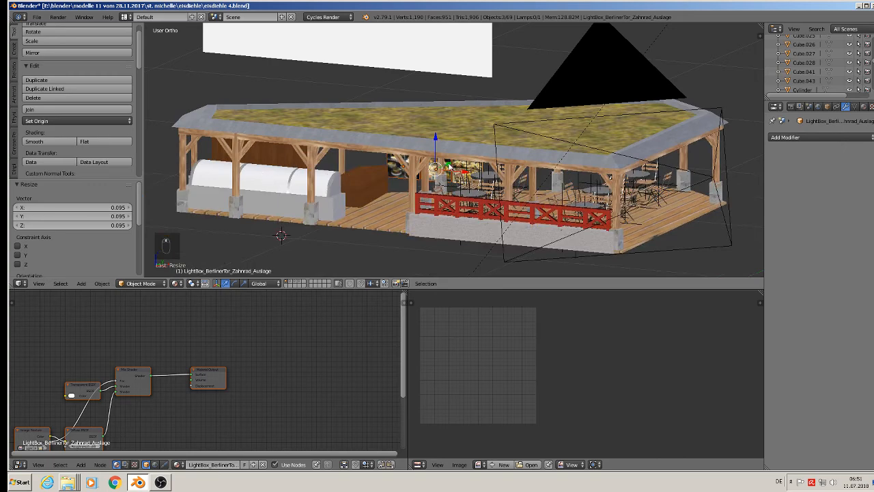
key(g)
click(298, 226)
drag(293, 212, 301, 151)
scroll(301, 151, up, 4)
middle_drag(301, 151, 398, 126)
drag(400, 126, 212, 168)
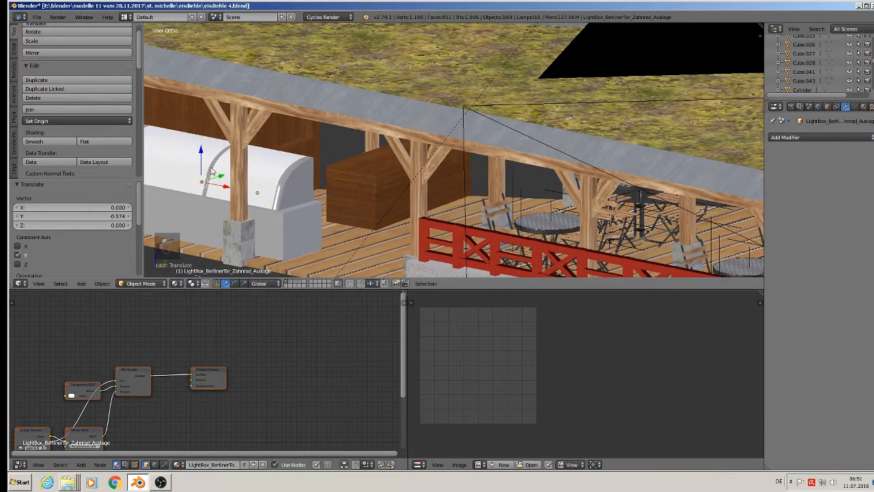
shift+middle_drag(226, 172, 464, 156)
drag(460, 168, 246, 226)
middle_drag(246, 226, 296, 268)
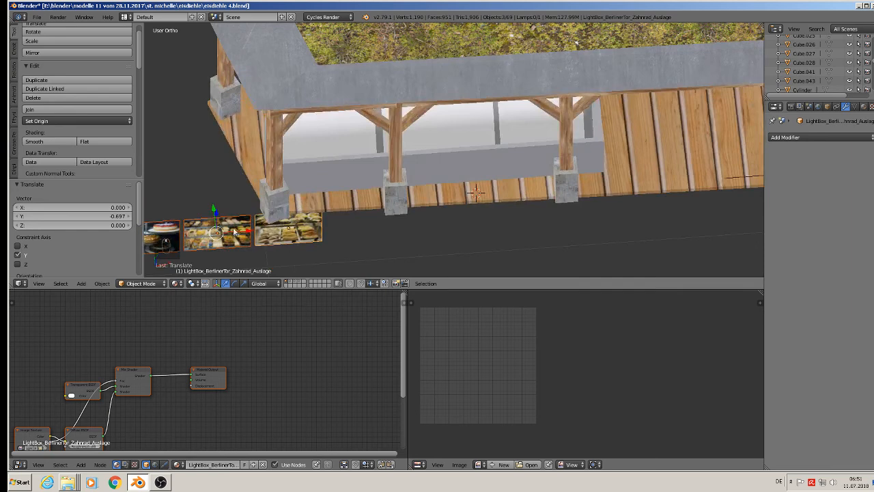
Step: Align the three image planes with the display cover by moving them 0.410 along X and 0.260 along Z
drag(235, 231, 457, 233)
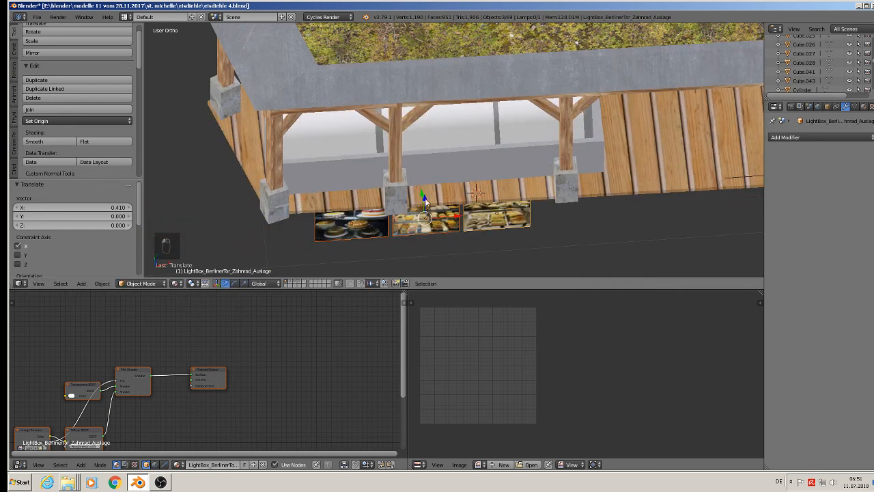
drag(425, 199, 425, 114)
middle_drag(390, 159, 339, 96)
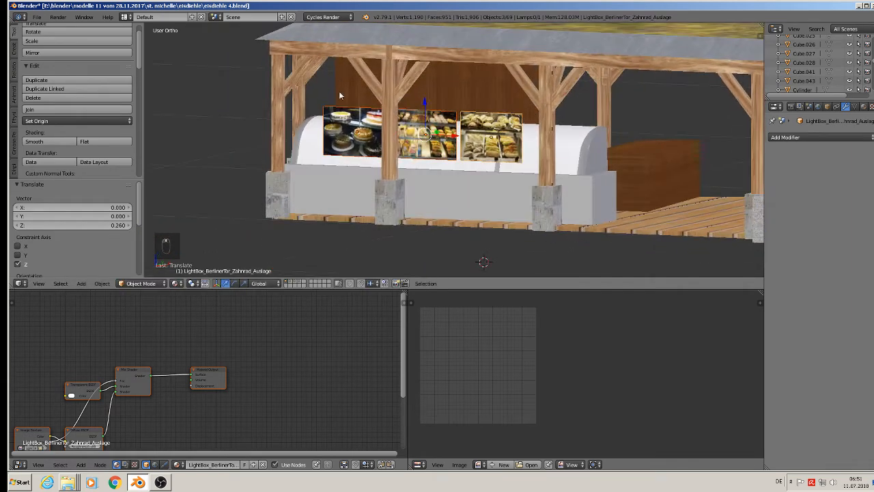
Step: Position the Auslage cake image plane at the display cover's end section, finishing with a -0.038 move along X
scroll(340, 96, up, 3)
right_click(349, 150)
middle_drag(359, 165, 471, 198)
drag(367, 129, 289, 171)
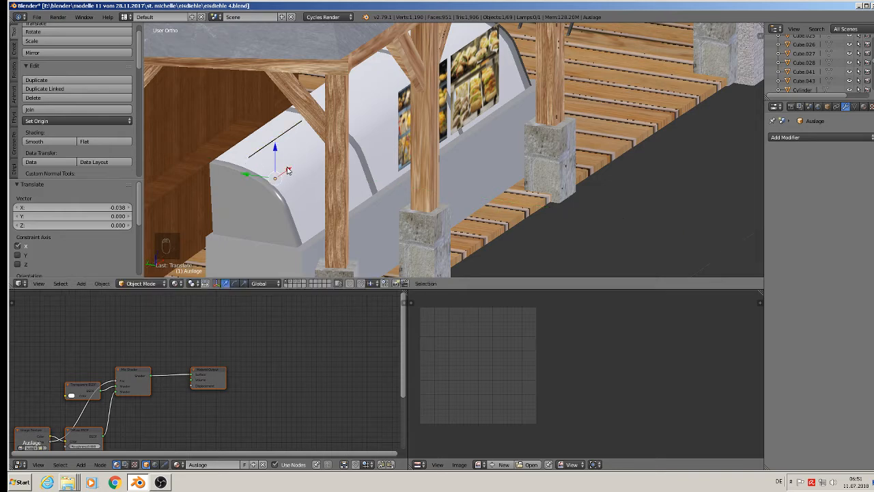
Step: In wireframe shading, tilt the Auslage image plane about -29.1° around X to follow the curved cover
key(z)
middle_drag(289, 173, 183, 154)
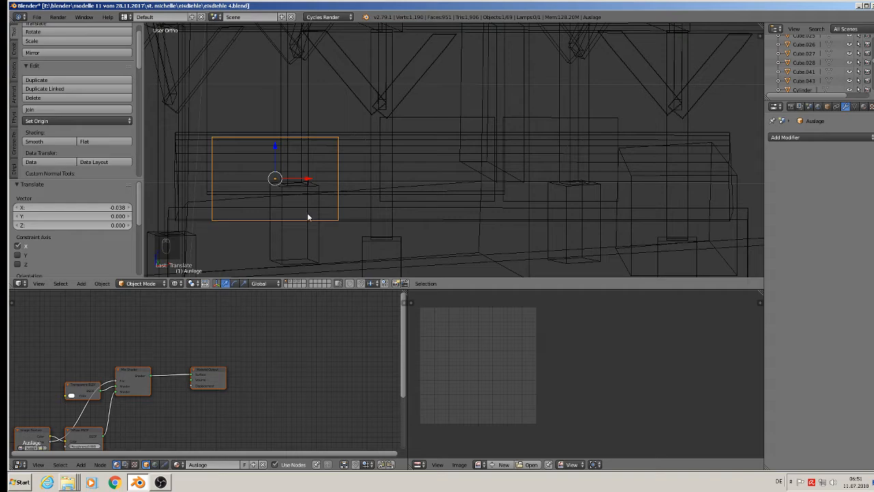
middle_drag(308, 217, 283, 221)
key(s)
key(x)
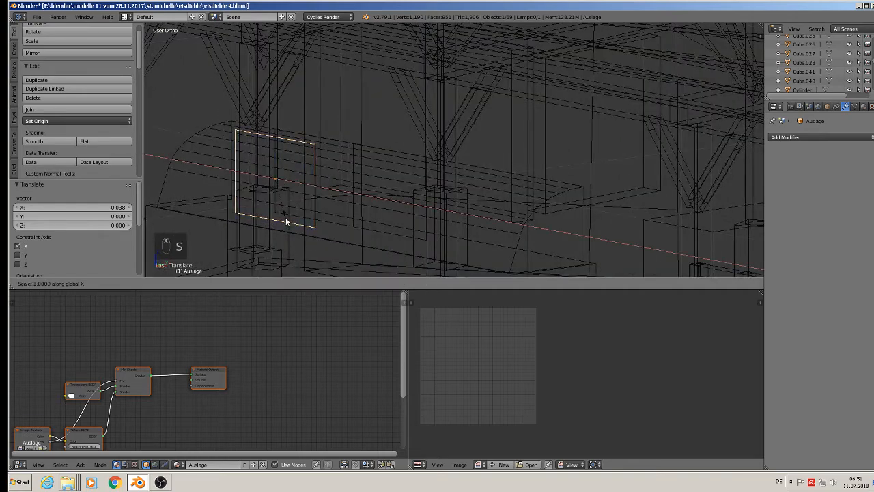
right_click(271, 223)
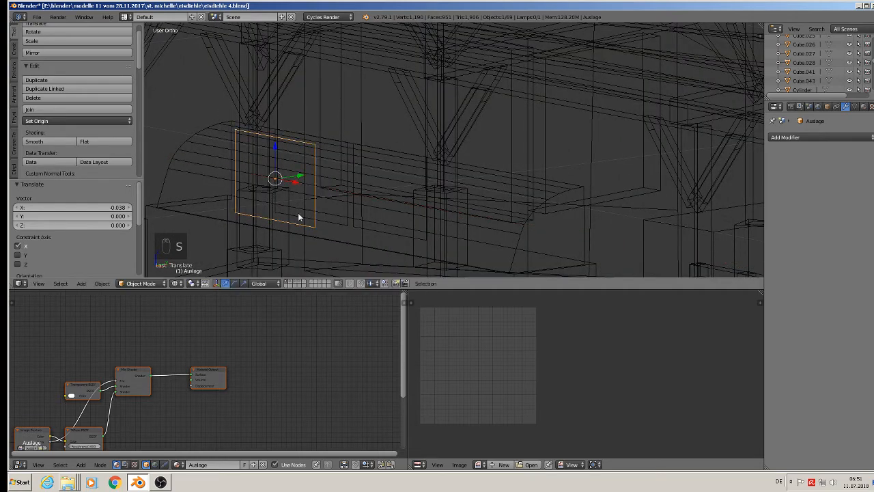
key(r)
key(x)
click(278, 219)
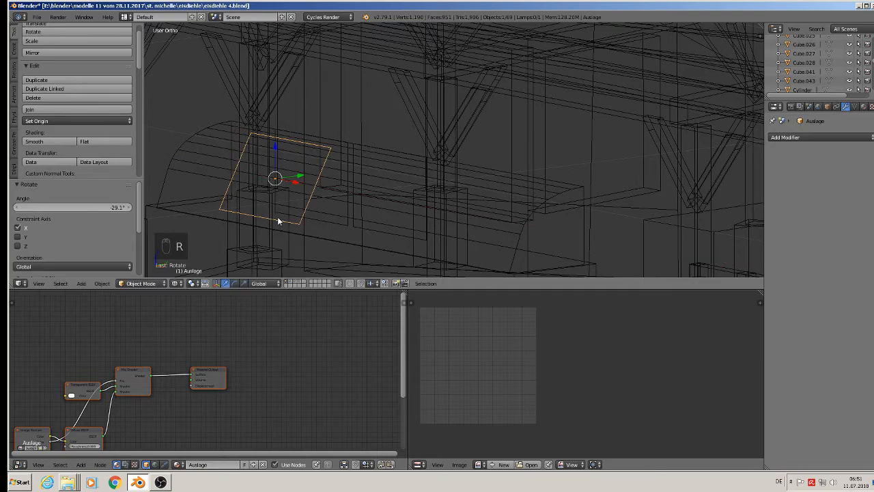
Step: Move LightBox_BerlinerTor_Blueberry_Auslage 0.088 along Y and -0.030 along Z into the cover, and rotate it about -35.1° around X
middle_drag(278, 220, 505, 220)
right_click(467, 192)
right_click(465, 196)
drag(437, 146, 368, 131)
middle_drag(367, 131, 377, 103)
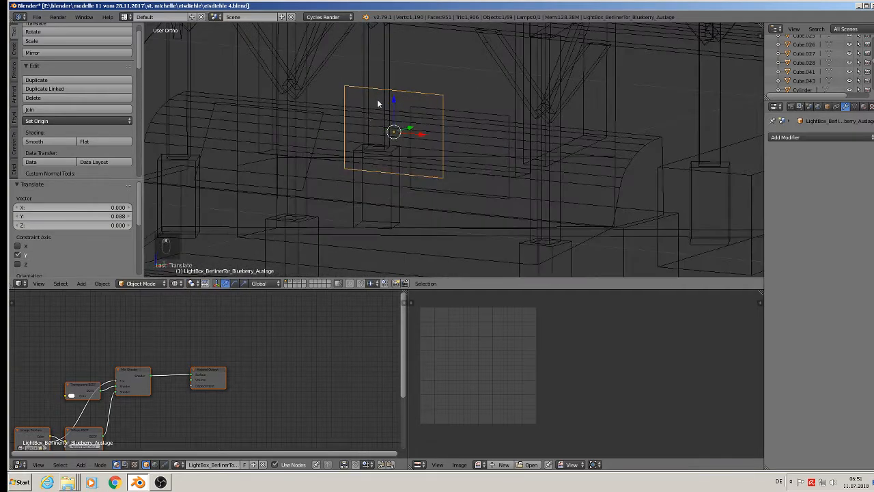
drag(393, 102, 393, 130)
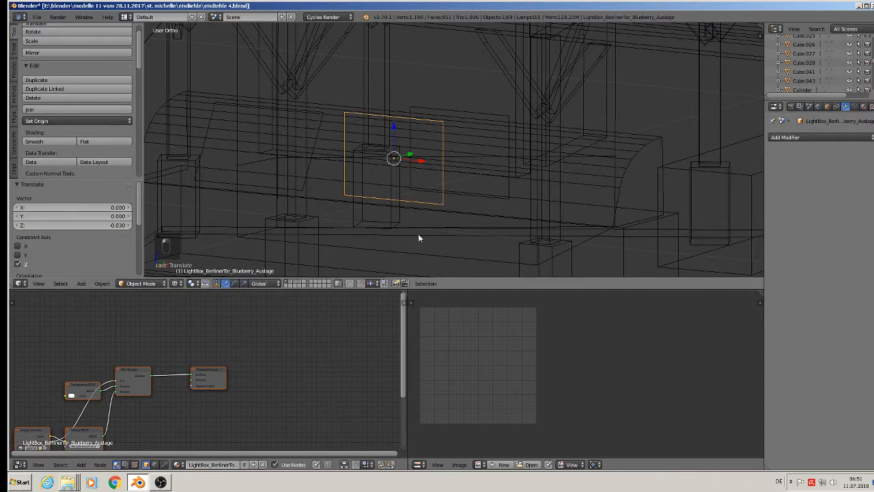
key(r)
key(x)
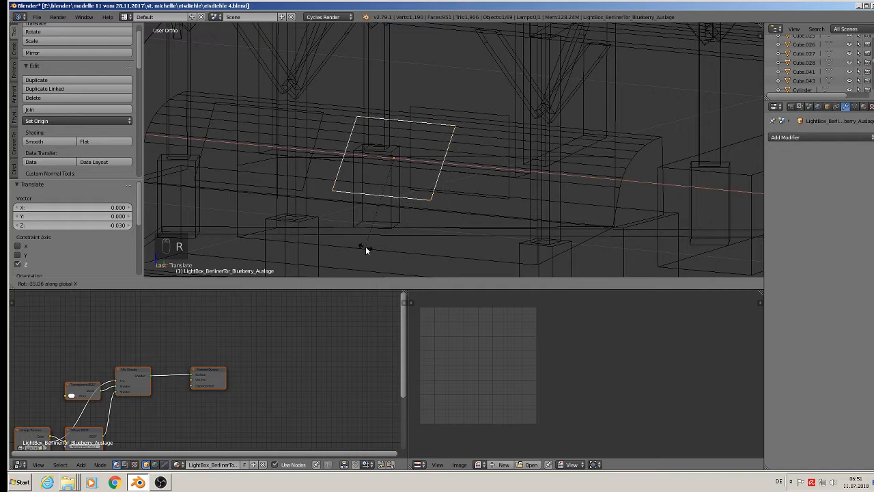
click(365, 246)
Step: Move LightBox_BerlinerTor_Zahnrad_Auslage back along Y and -0.026 along Z into the cover, and rotate it about -39.9° around X
middle_drag(365, 246, 470, 220)
right_click(508, 187)
right_click(504, 190)
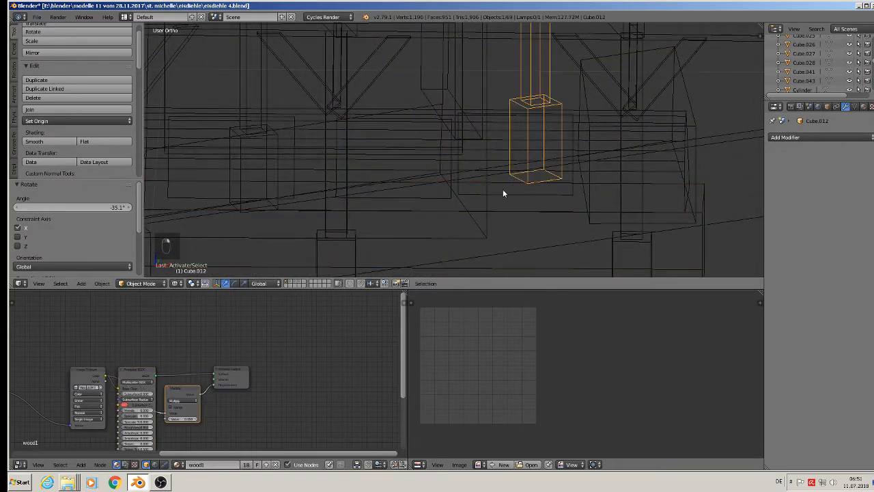
right_click(505, 192)
middle_drag(507, 193, 557, 213)
drag(497, 136, 463, 113)
middle_drag(464, 113, 431, 165)
drag(485, 110, 487, 130)
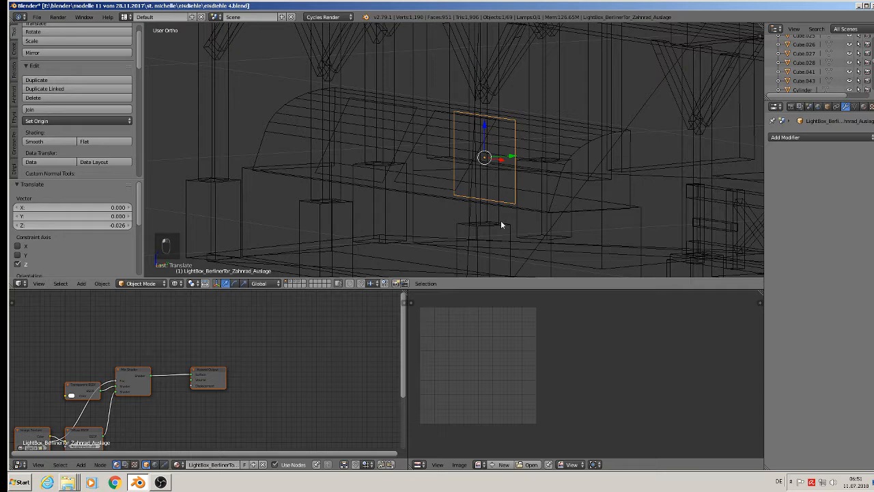
key(r)
key(x)
click(457, 222)
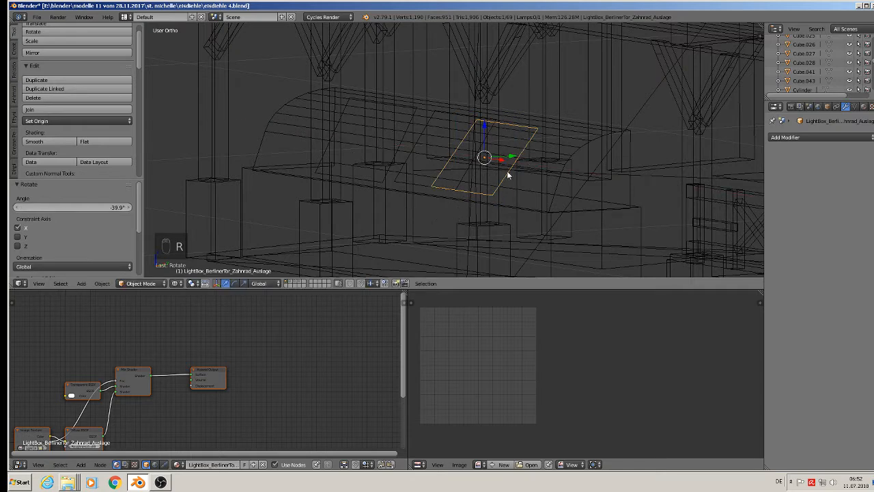
Step: Refine the Zahnrad plane's fit under the cover along Y and Z, ending with moves of -0.018 and 0.015, and rotate it 7.88° around X
drag(511, 158, 559, 152)
middle_drag(558, 152, 500, 179)
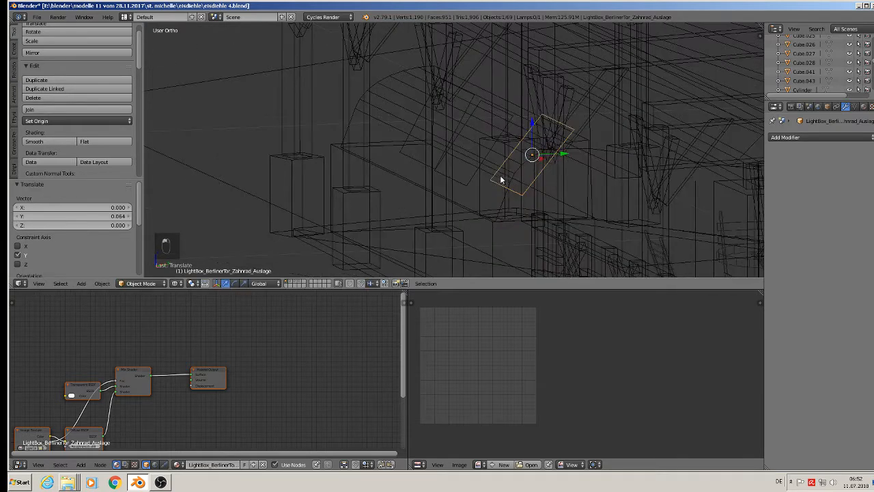
drag(532, 125, 530, 146)
drag(558, 175, 543, 173)
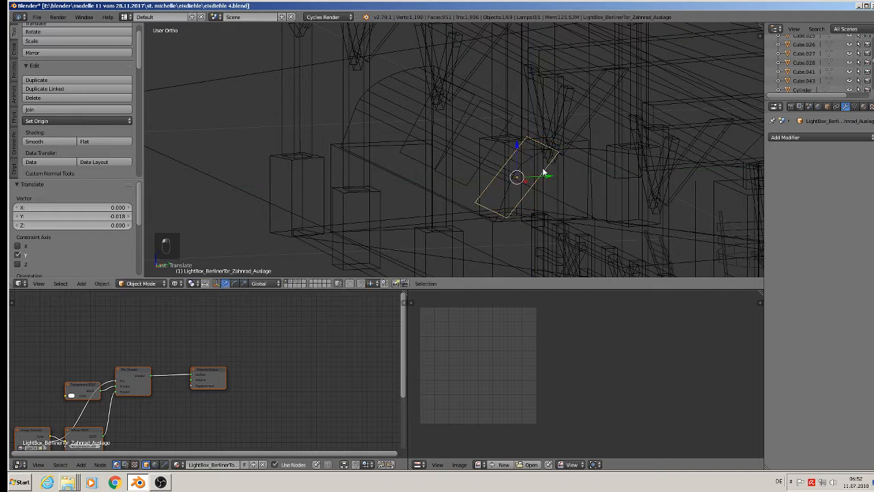
drag(517, 146, 519, 136)
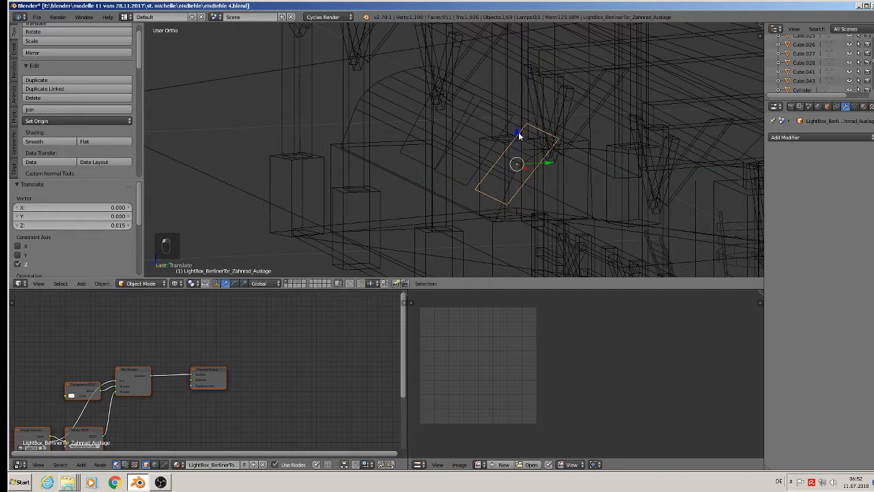
key(r)
key(x)
click(513, 205)
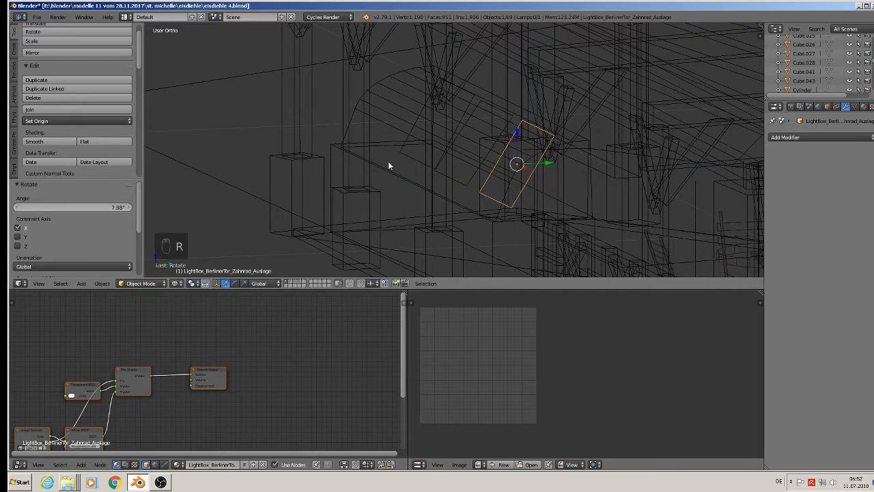
Step: Check the image planes through the glass cover in Rendered viewport shading, and return to Material shading
click(176, 283)
click(196, 234)
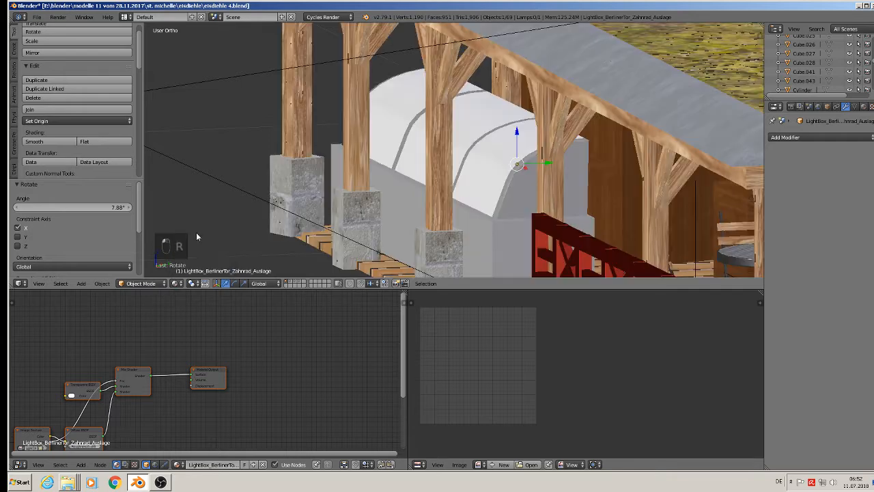
middle_drag(315, 221, 369, 222)
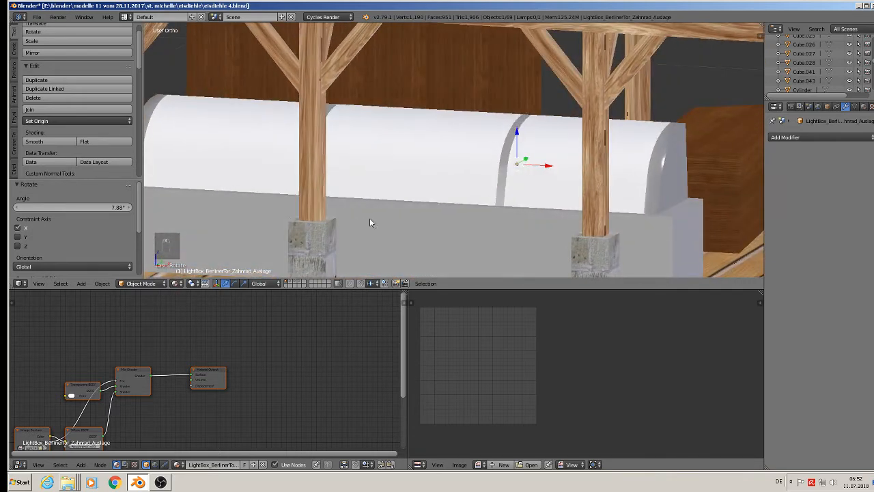
click(177, 283)
click(196, 223)
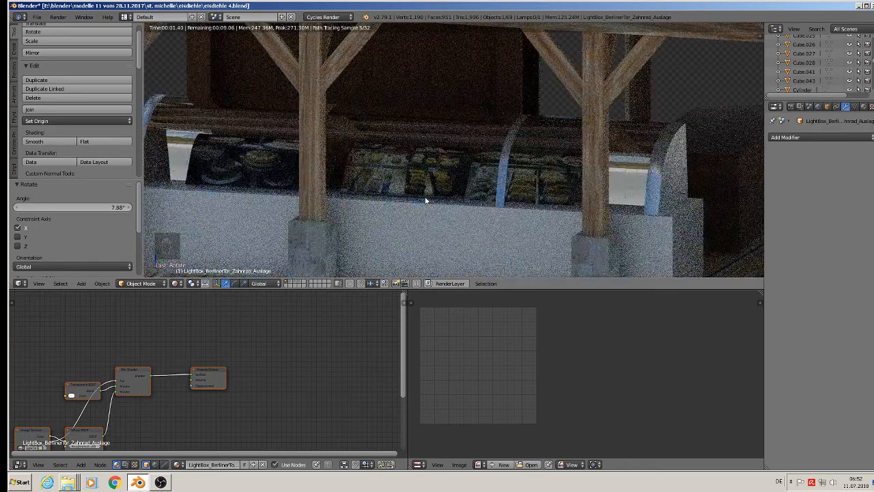
middle_drag(430, 203, 450, 218)
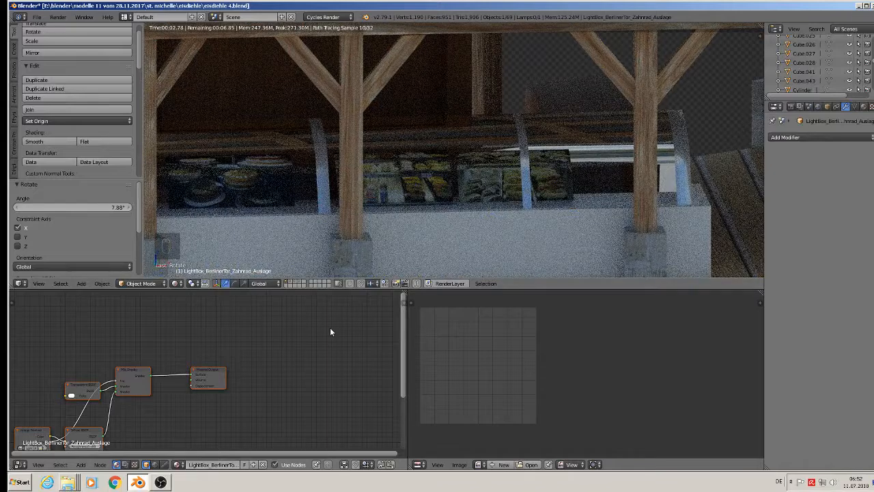
click(177, 284)
click(192, 241)
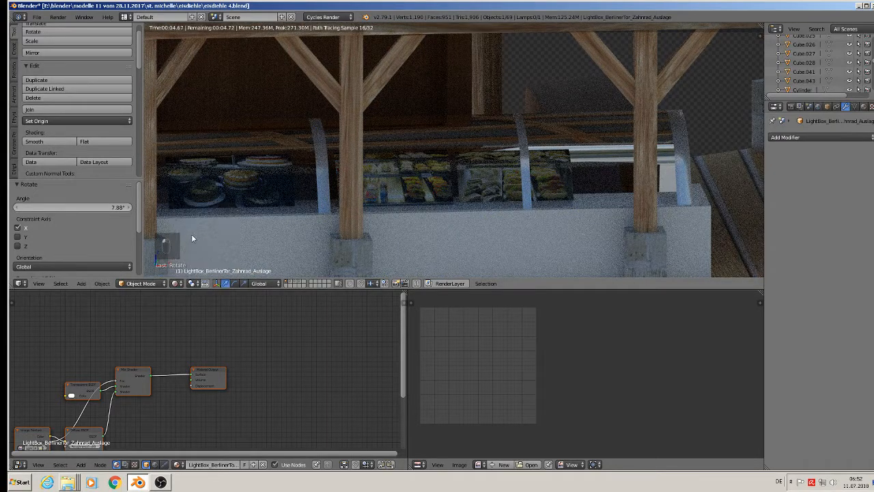
click(174, 284)
click(175, 284)
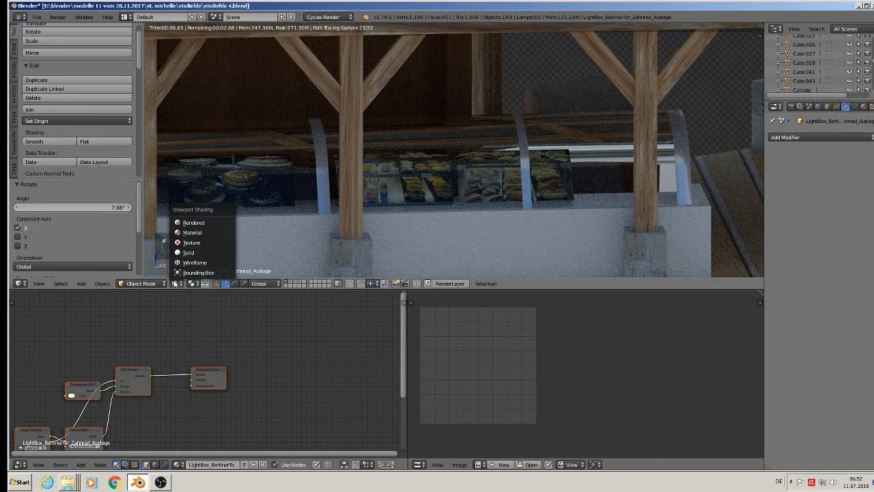
click(189, 235)
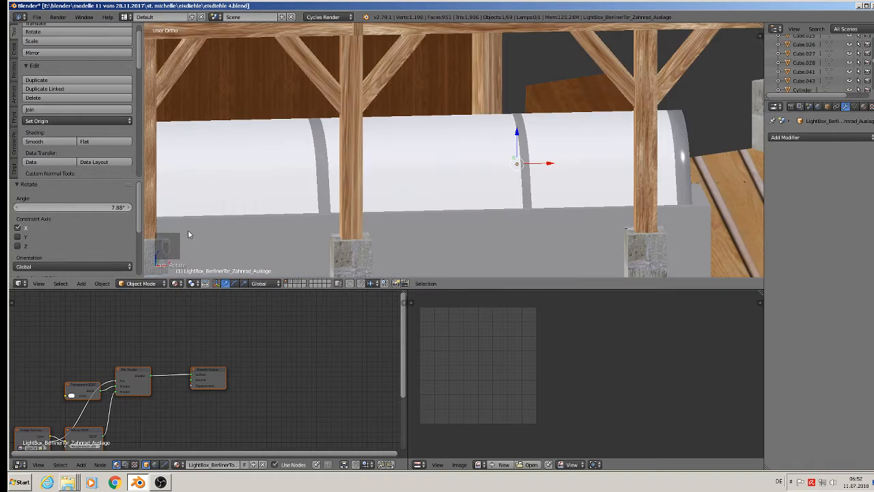
Step: Select the three food image planes together and move them -0.147 along Y towards the cover's front
scroll(228, 207, down, 3)
scroll(215, 201, up, 1)
middle_drag(215, 201, 218, 183)
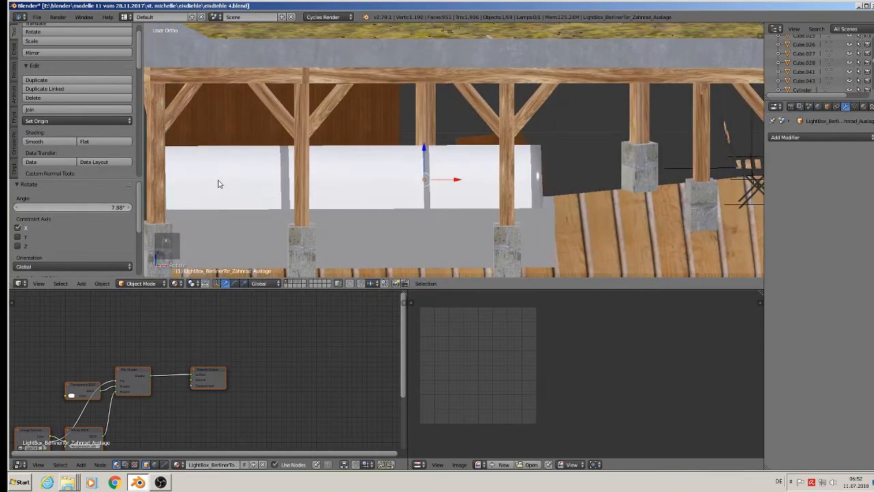
right_click(220, 183)
middle_drag(186, 215, 715, 184)
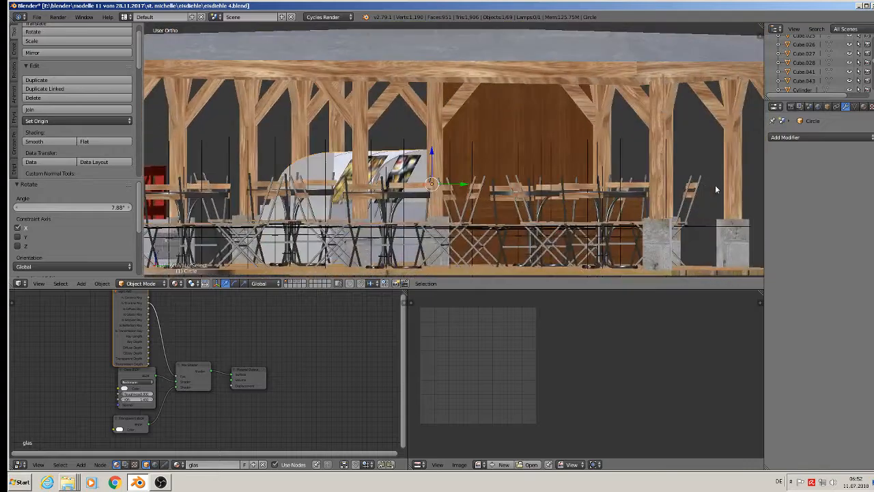
right_click(420, 170)
right_click(356, 175)
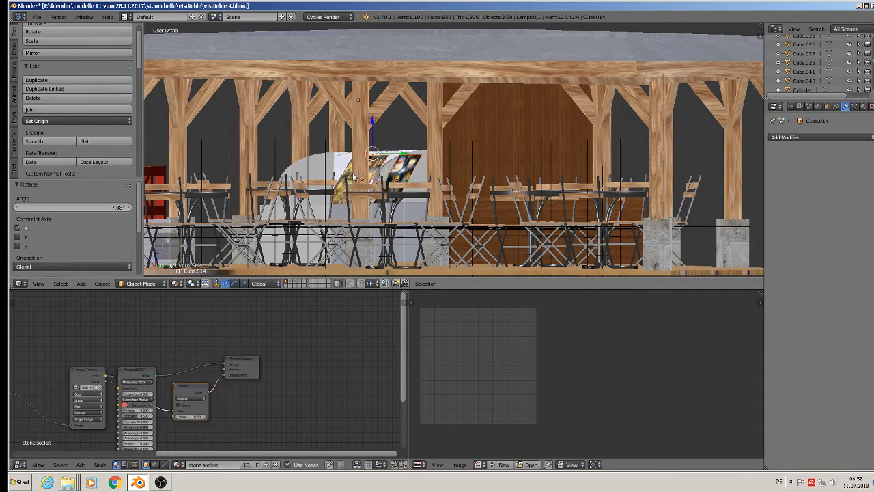
right_click(353, 177)
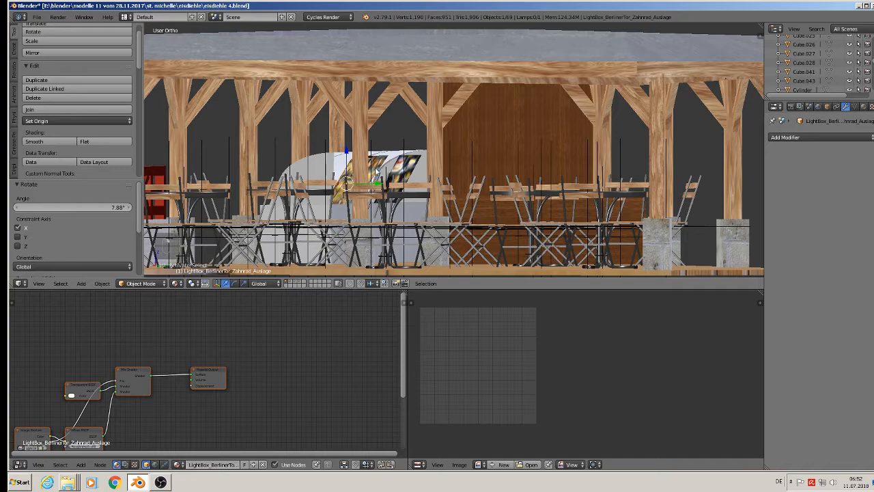
shift+right_click(409, 166)
drag(401, 186, 311, 177)
middle_drag(358, 192, 467, 211)
Step: Try shifting the glass display cover slightly along X in front view, and undo the move
key(KP_1)
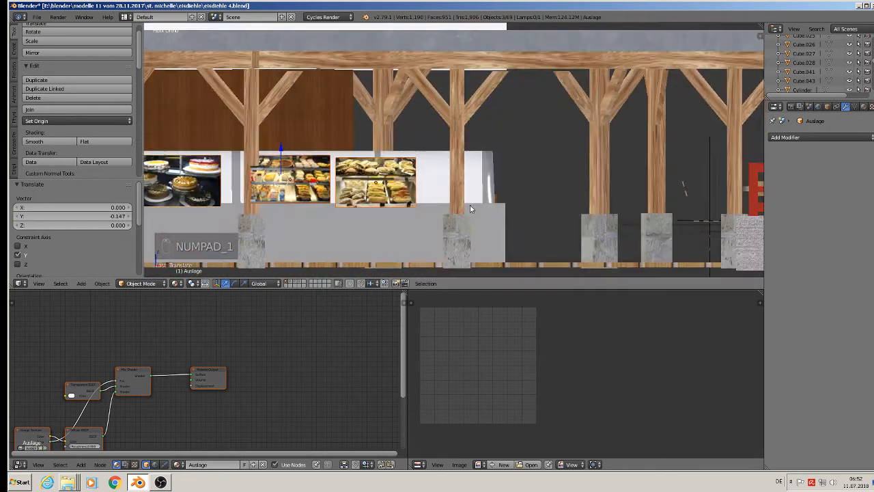
scroll(469, 206, down, 2)
shift+middle_drag(343, 159, 478, 142)
scroll(479, 145, up, 3)
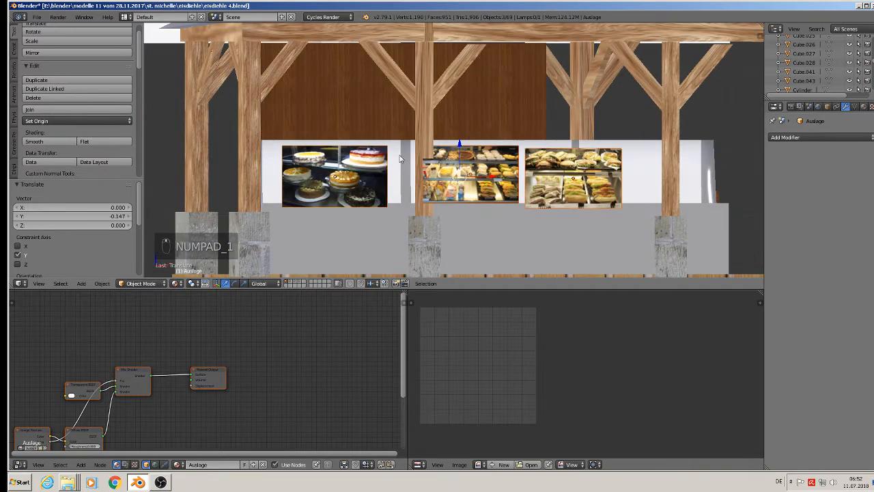
right_click(349, 169)
drag(275, 183, 288, 183)
key(ctrl+z)
key(ctrl+z)
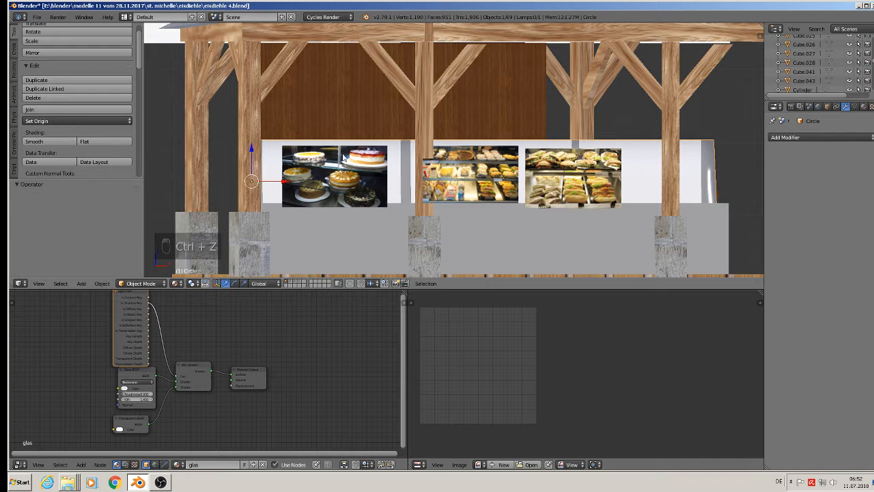
Step: Move the Auslage cake image plane -0.006 along X and 0.006 along Z in front view
key(g)
key(x)
click(353, 168)
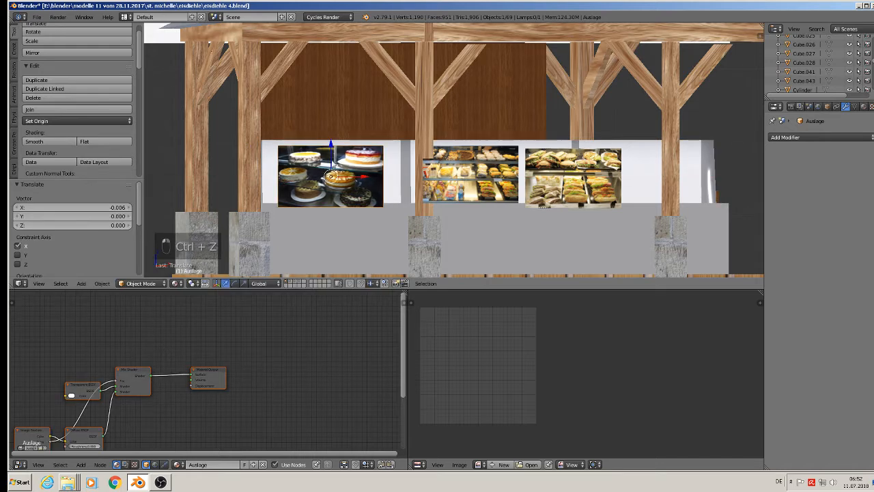
key(g)
key(z)
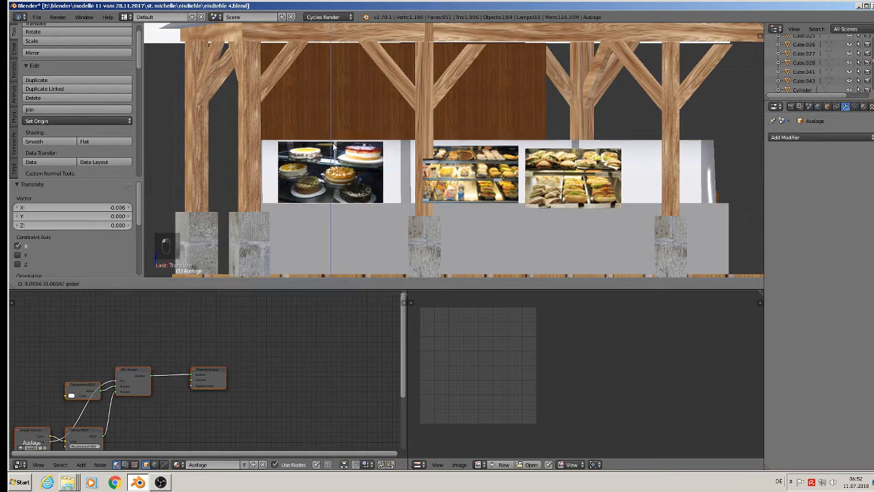
click(334, 145)
Step: Widen the cover's chrome strip beside the cake plane by moving its left edge loop -0.024 along X in Edit Mode
middle_drag(350, 195, 369, 192)
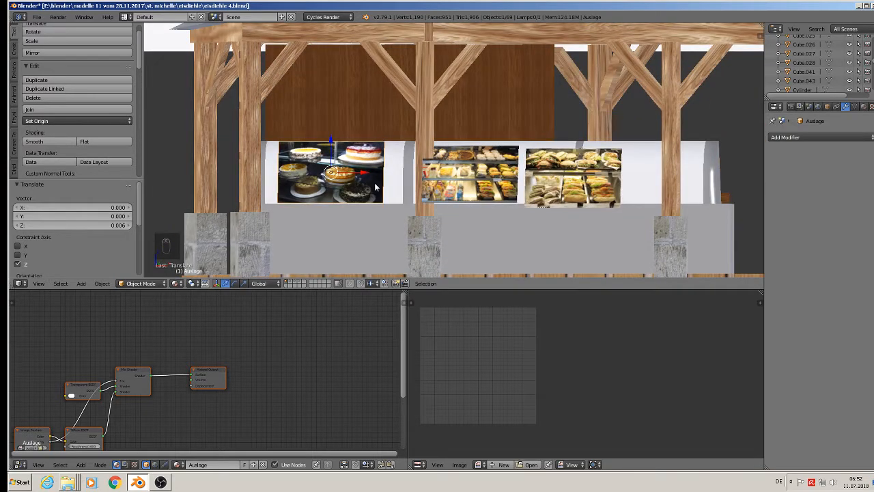
key(KP_1)
right_click(406, 165)
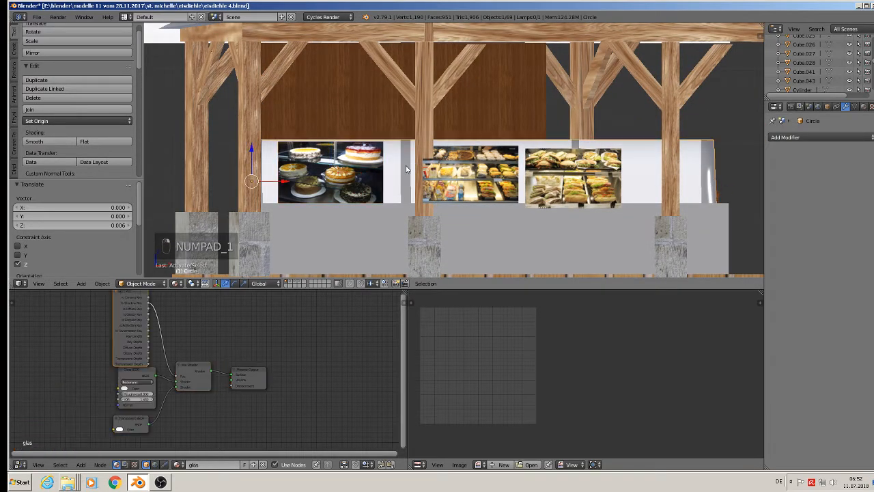
key(Tab)
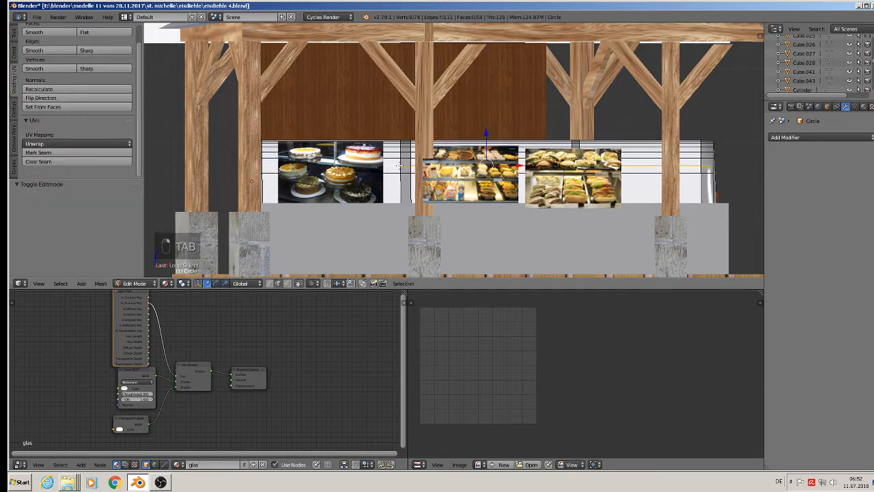
alt+right_click(401, 161)
drag(421, 158, 405, 161)
Step: Widen the chrome strip at the cover's left end by moving its inner edge loop 0.022 along X
middle_drag(274, 183, 263, 185)
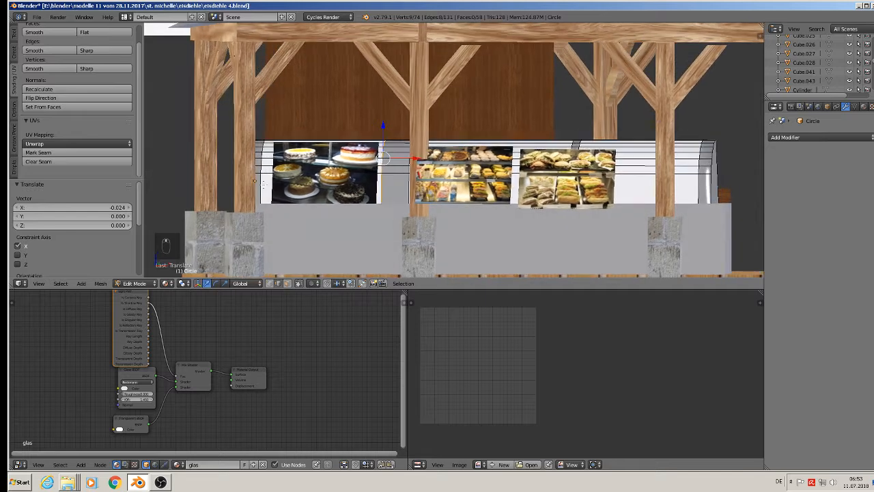
alt+right_click(257, 163)
key(KP_1)
key(g)
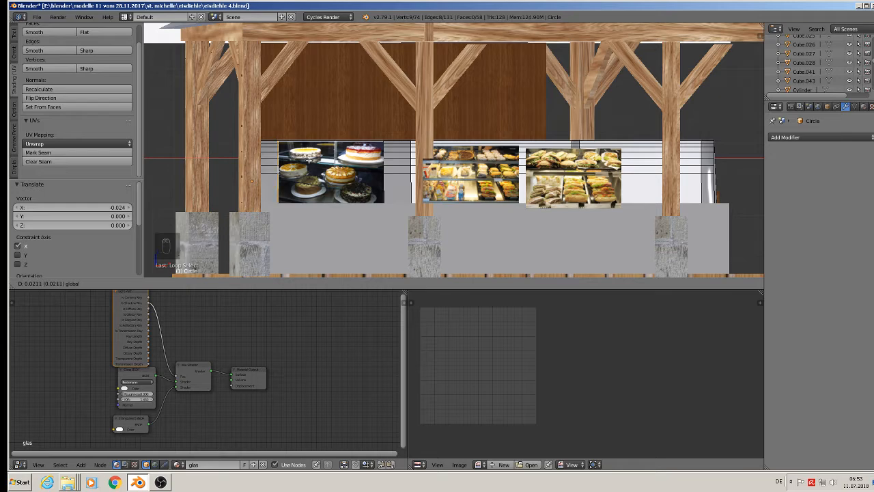
click(309, 157)
Step: Leave Edit Mode and move the whole cover -0.904 along Y, out in front of the pavilion
middle_drag(310, 157, 362, 187)
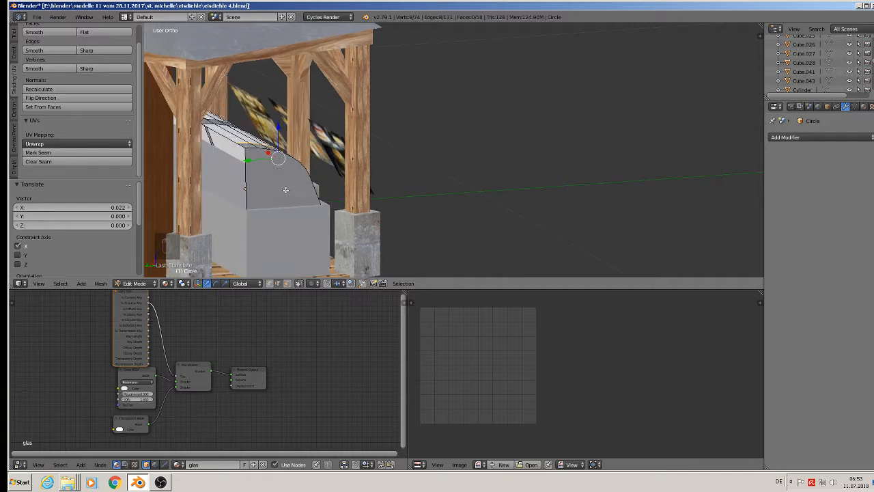
scroll(286, 189, down, 3)
middle_drag(286, 189, 352, 246)
key(Tab)
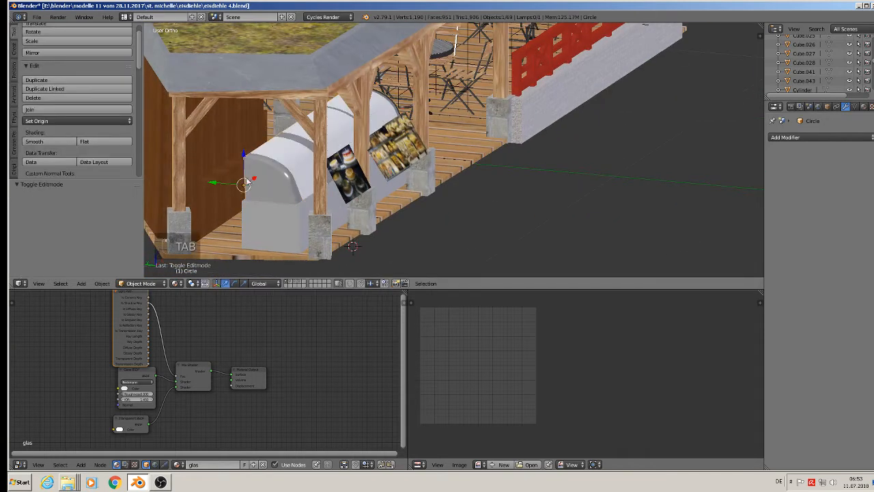
drag(220, 182, 650, 246)
shift+middle_drag(612, 226, 424, 189)
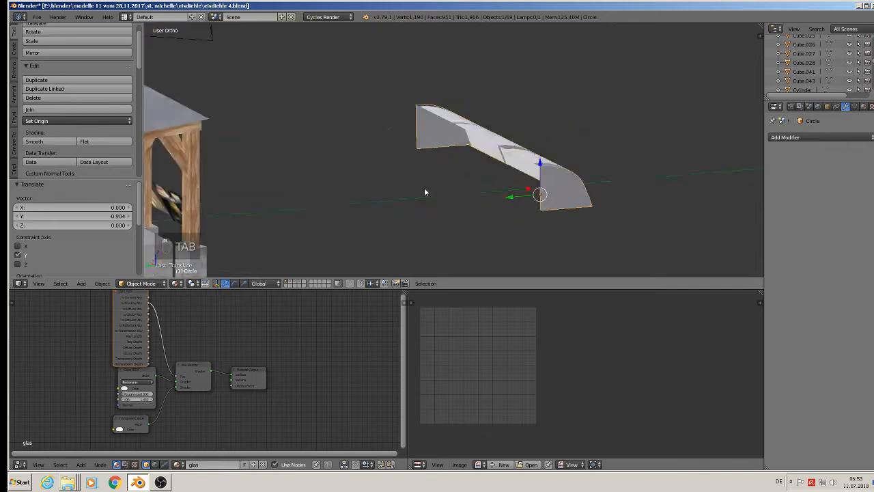
Step: Extrude the bottom front edges of the two widened chrome strips 0.106 along Y towards the cover's back
scroll(425, 192, up, 6)
key(Tab)
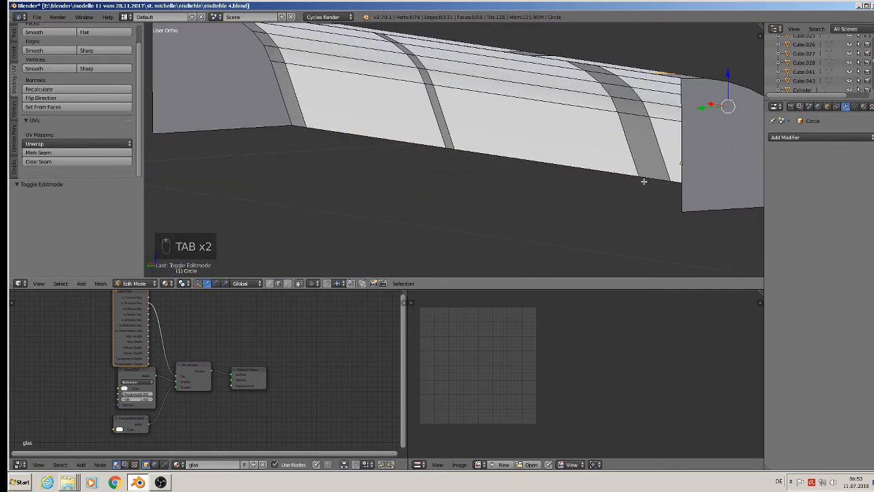
right_click(643, 181)
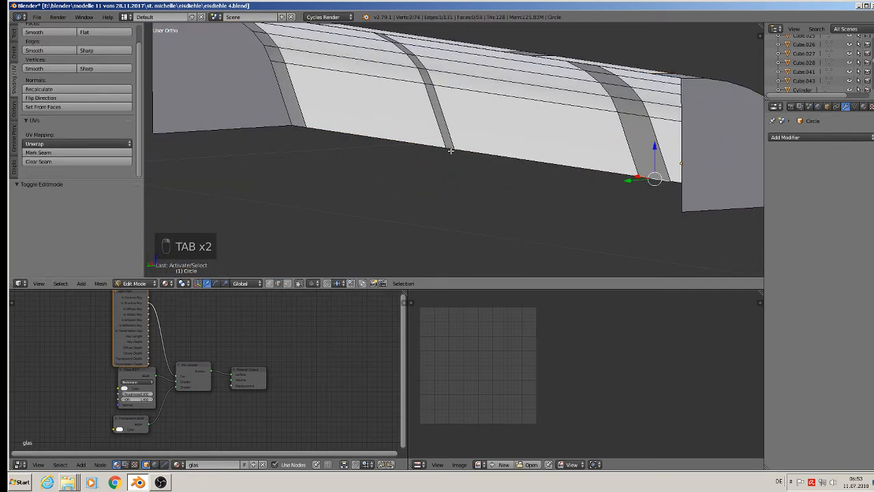
scroll(588, 170, down, 2)
middle_drag(589, 169, 517, 184)
shift+right_click(600, 130)
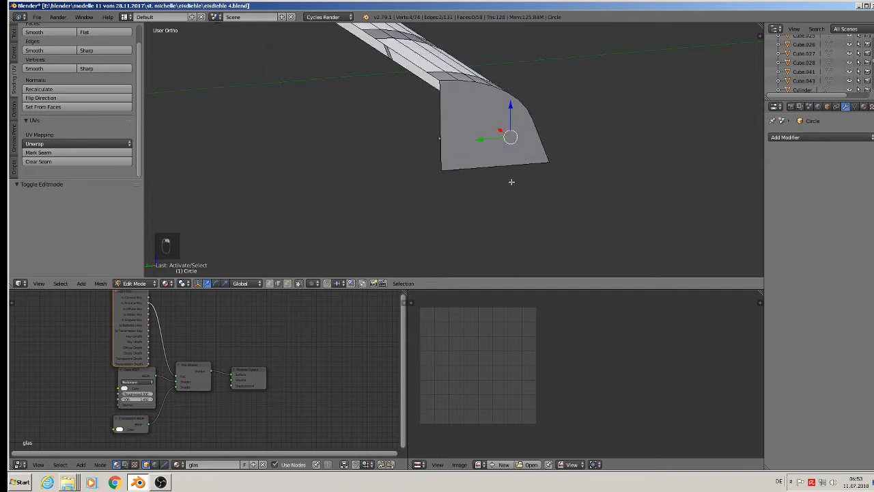
key(e)
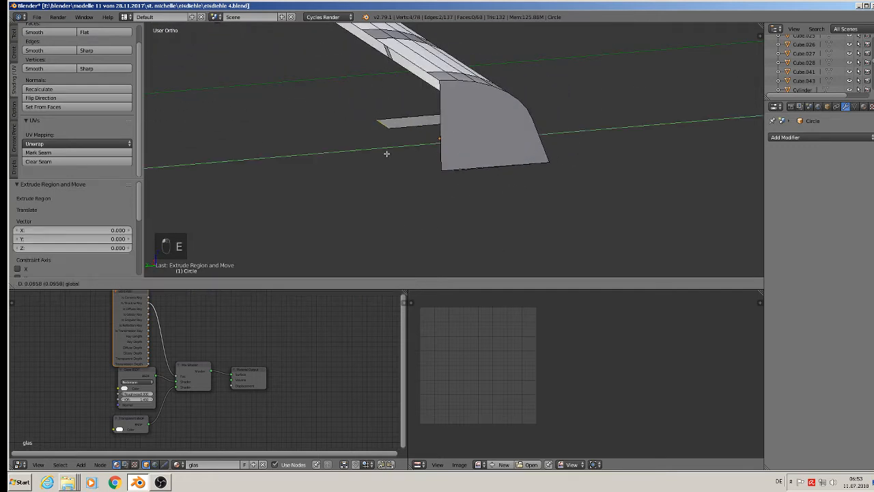
click(376, 150)
Step: Fill both sides of the inner widened chrome strip with faces joining each curved edge loop to its extruded base corner
middle_drag(382, 147, 412, 105)
alt+right_click(388, 60)
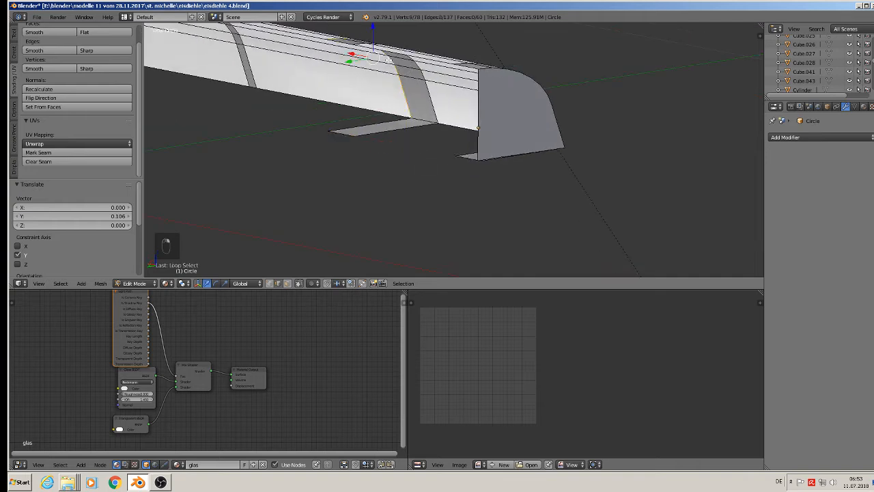
key(f)
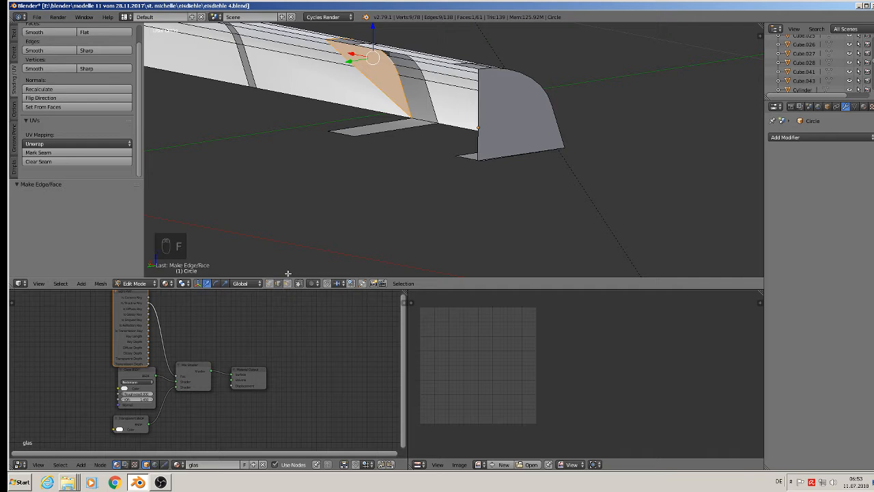
key(ctrl+z)
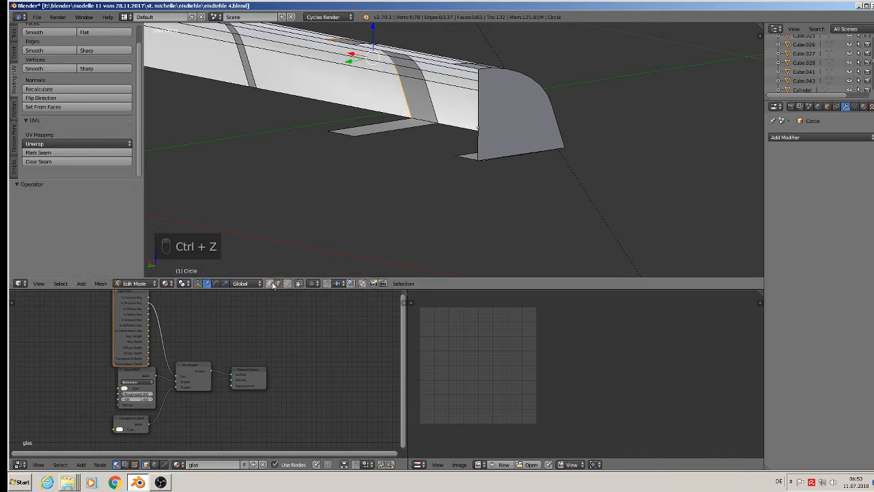
click(272, 285)
shift+right_click(327, 131)
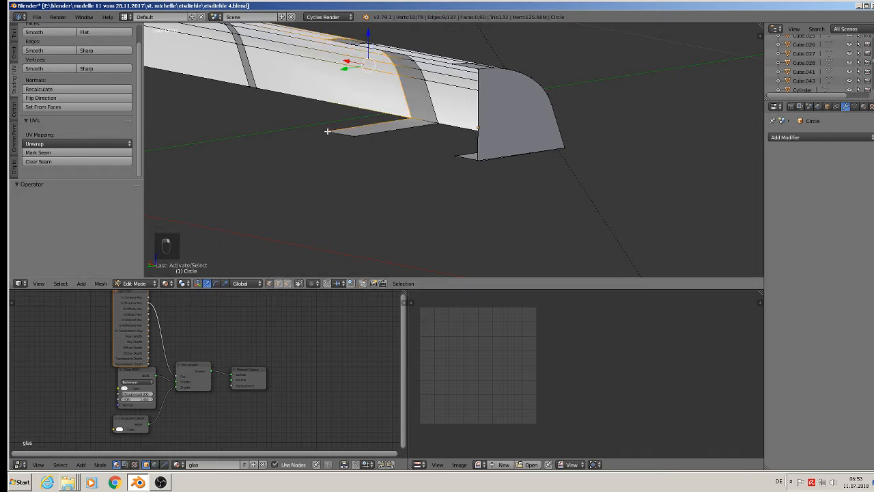
key(f)
alt+right_click(428, 101)
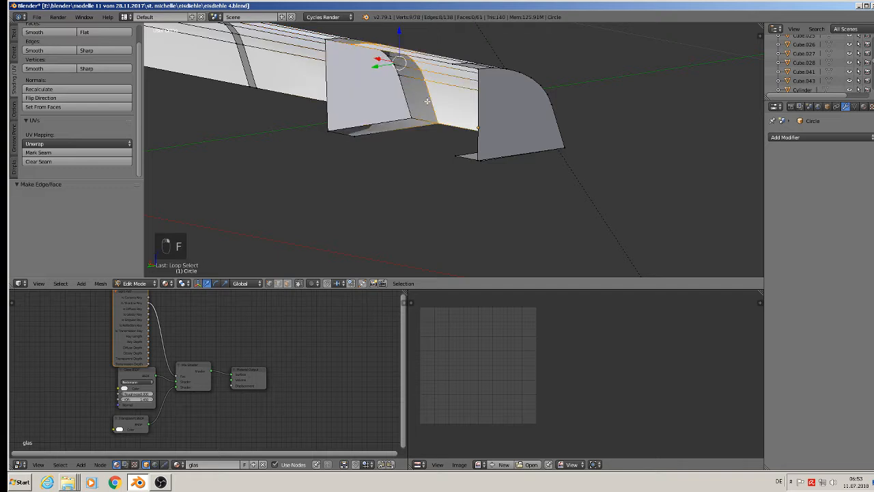
shift+right_click(355, 138)
key(f)
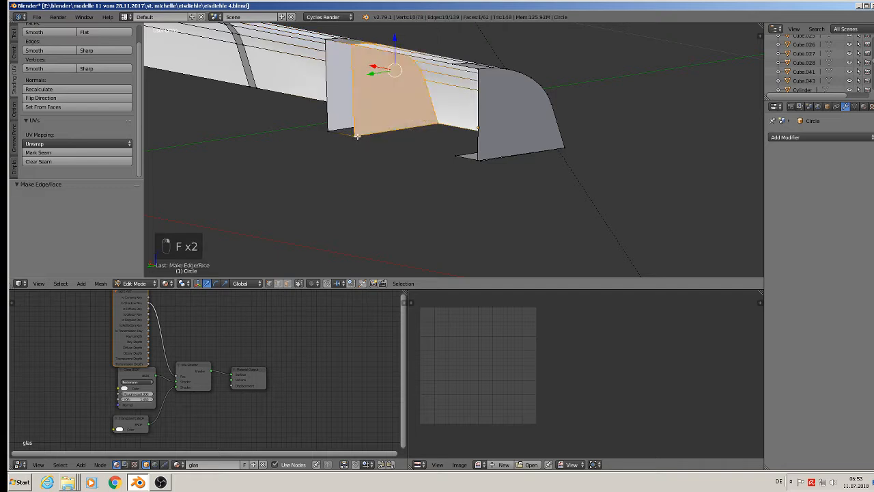
Step: Fill the inner side of the end chrome strip with a face joining its curved edge loop to the extruded base corner
middle_drag(433, 144, 524, 142)
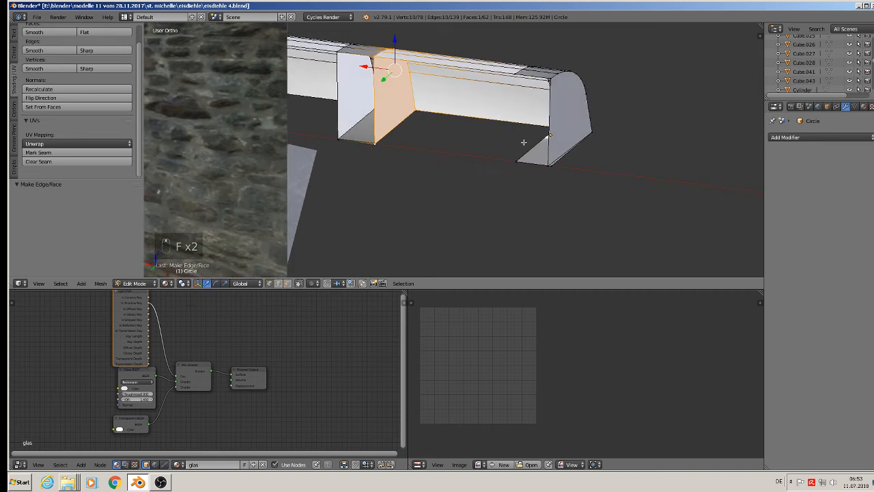
alt+right_click(524, 67)
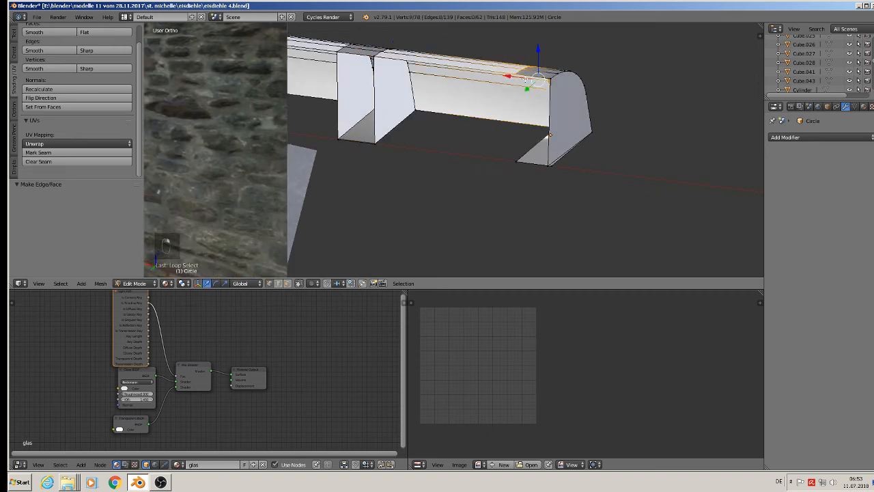
shift+right_click(519, 157)
key(f)
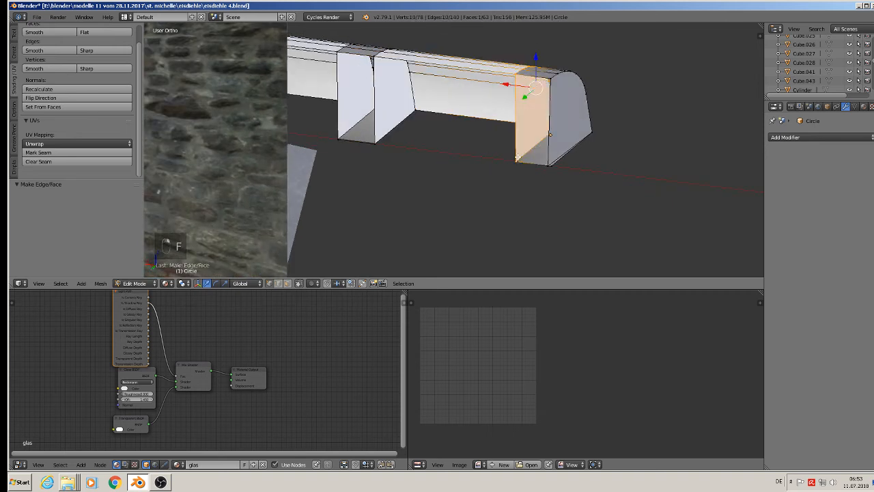
key(Tab)
middle_drag(518, 158, 487, 167)
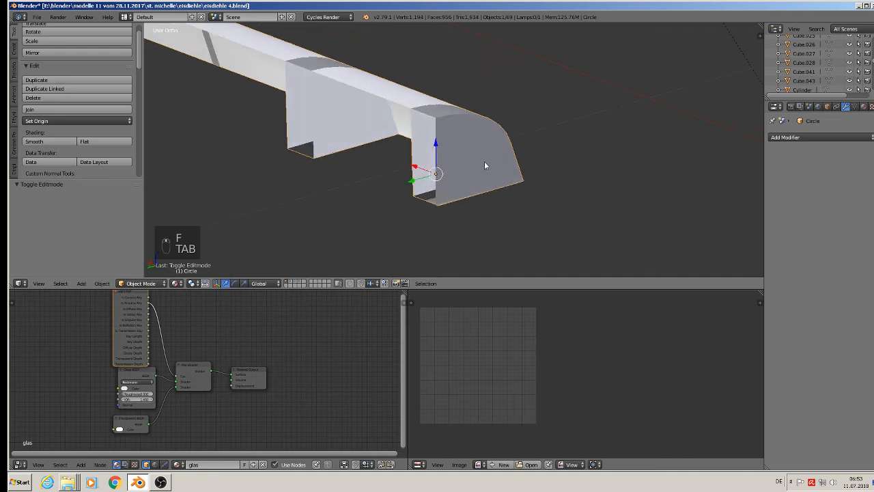
Step: Select the three new divider faces inside the cover and assign the chrome material to them
key(Tab)
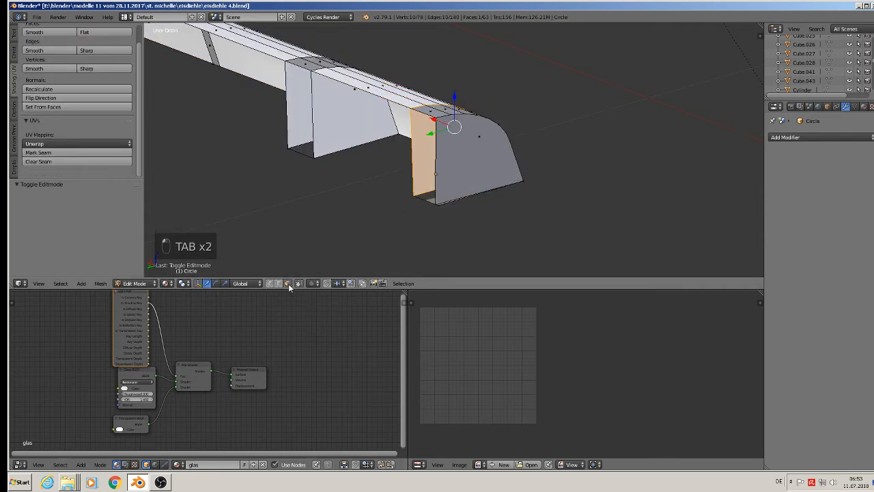
right_click(346, 115)
middle_drag(403, 161, 406, 162)
right_click(428, 151)
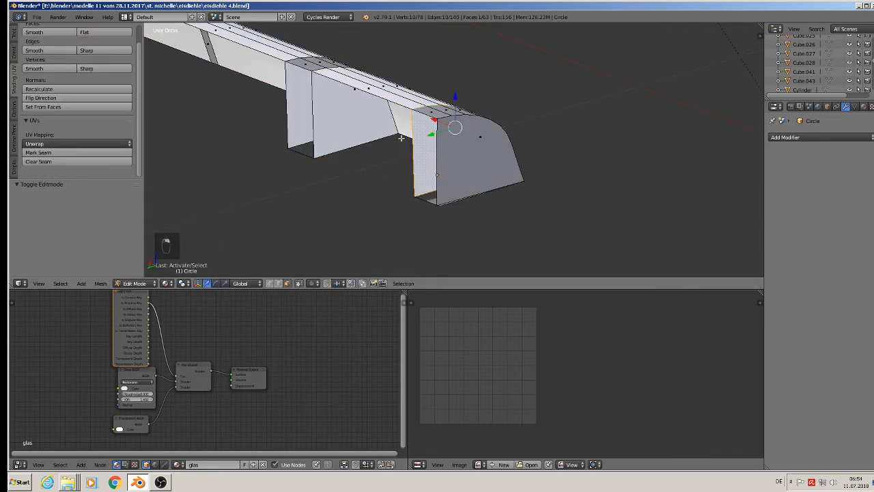
shift+right_click(355, 119)
shift+right_click(302, 98)
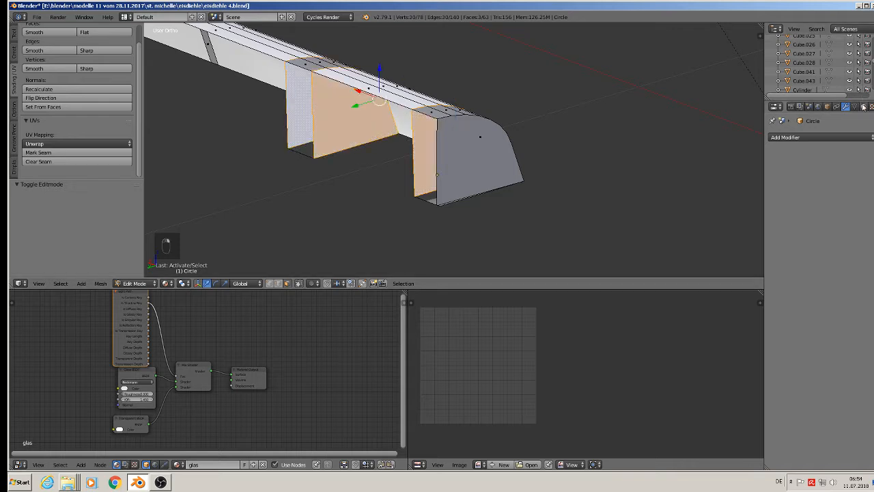
click(863, 107)
click(792, 149)
click(784, 188)
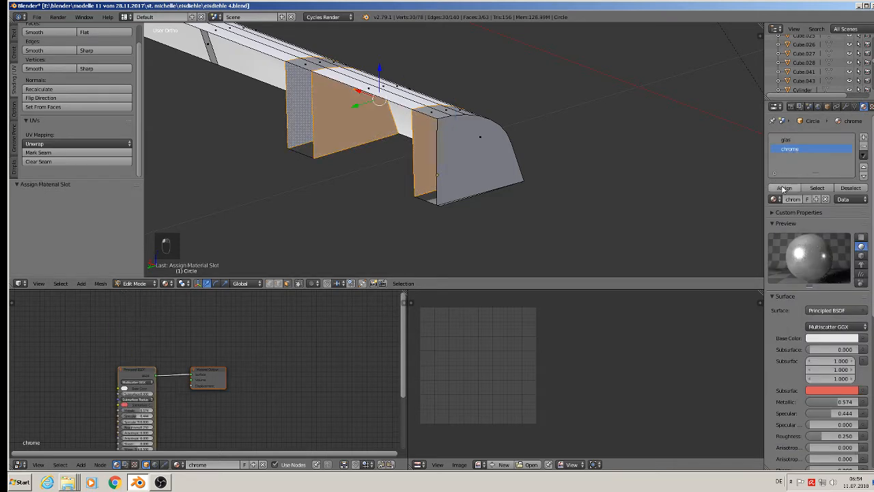
Step: Return to Object Mode and move the cover 0.899 along Y back onto the long counter
key(Tab)
middle_drag(558, 174, 337, 176)
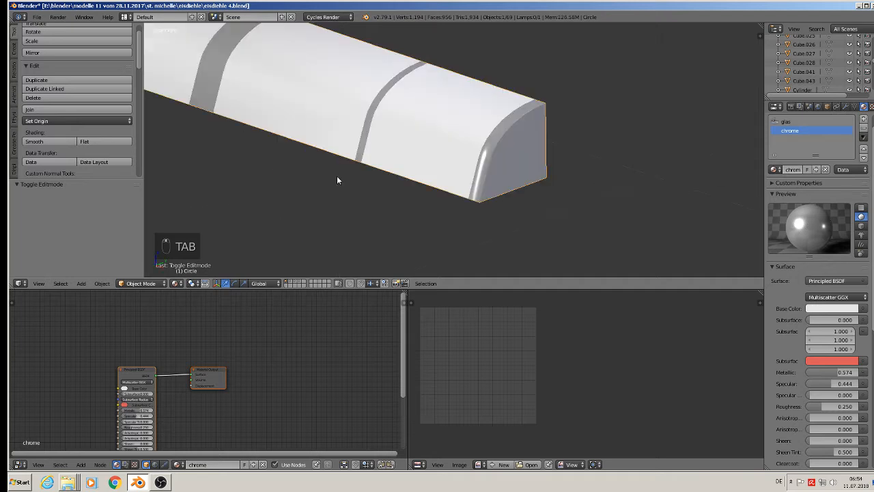
scroll(339, 175, down, 3)
scroll(293, 115, down, 2)
shift+middle_drag(293, 115, 285, 142)
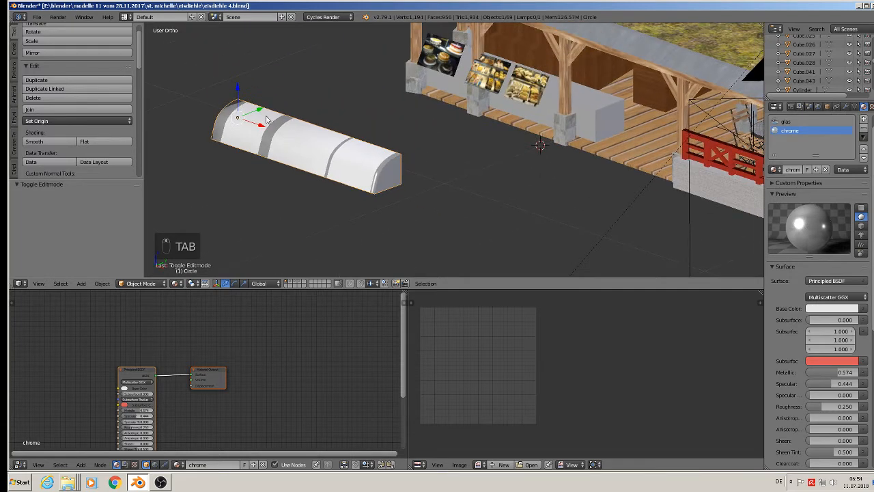
drag(264, 113, 483, 54)
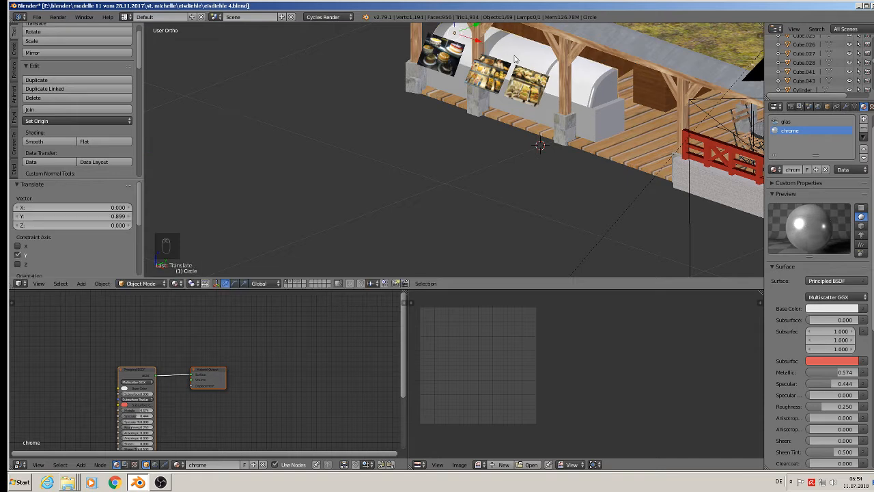
Step: Move the Zahnrad image plane 0.091 along X and 0.007 along Z, and the Blueberry image plane 0.041 along X
key(KP_1)
scroll(513, 48, up, 6)
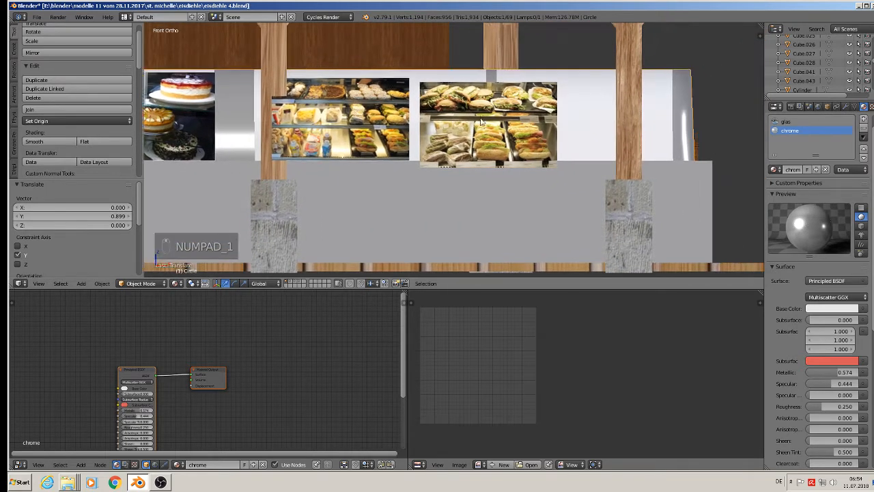
right_click(481, 122)
drag(519, 121, 586, 88)
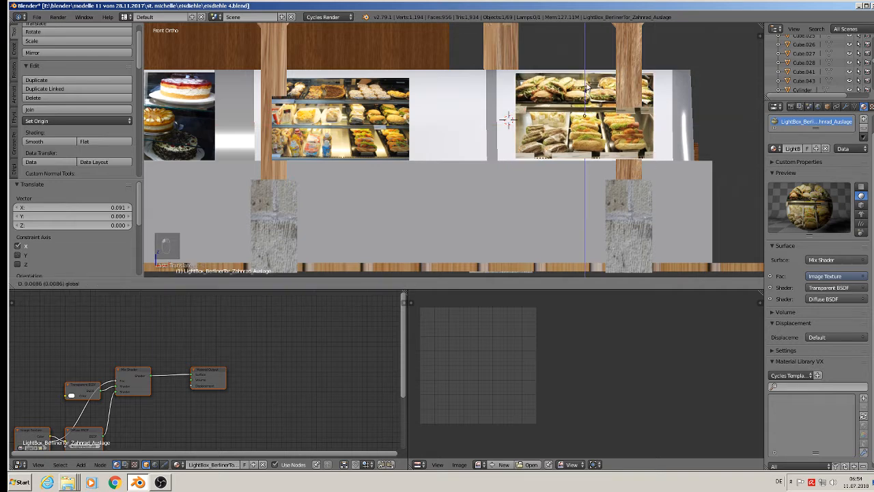
click(585, 89)
right_click(345, 113)
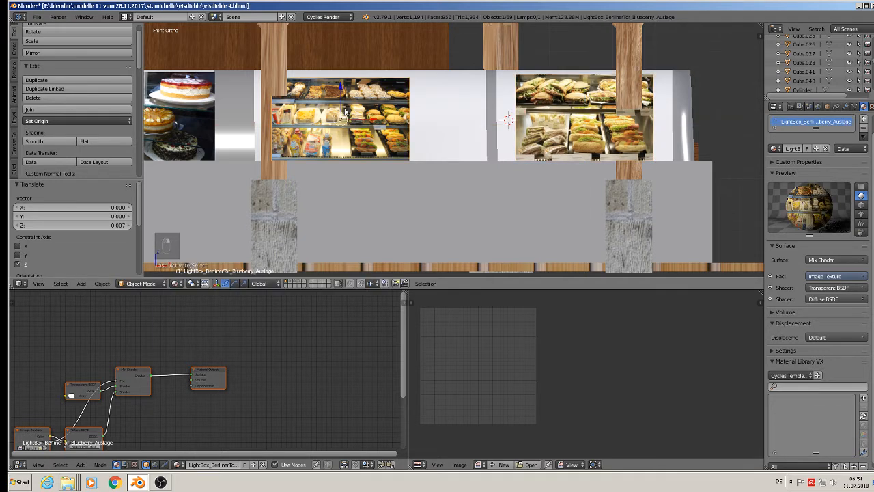
drag(368, 118, 411, 125)
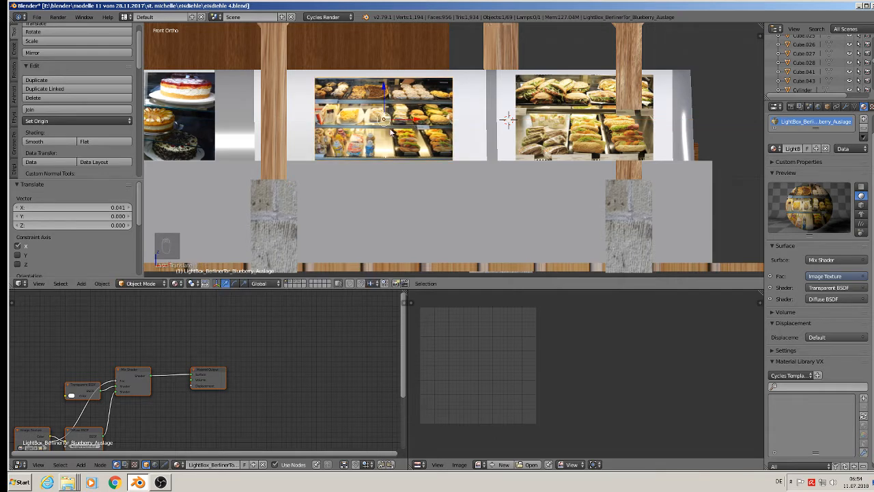
Step: Scale the Blueberry image plane up by about 1.16, raise it 0.003 along Z, and scale it down by 0.912
key(s)
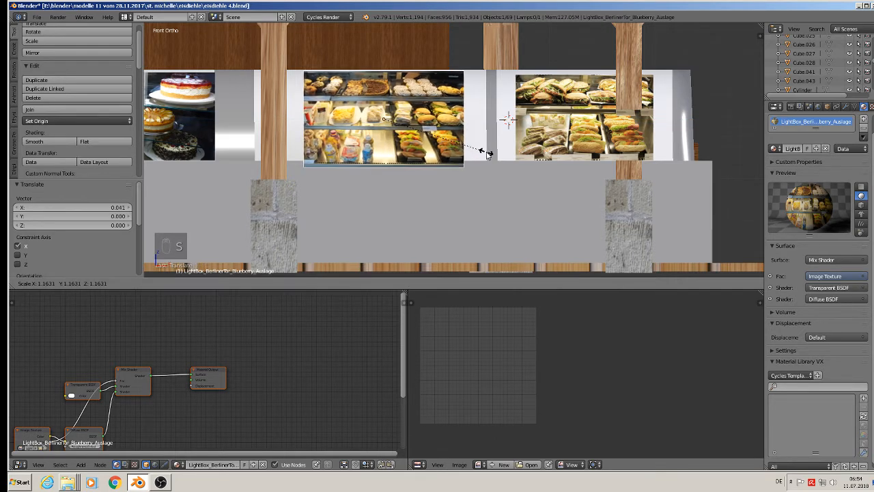
click(482, 152)
drag(384, 90, 382, 87)
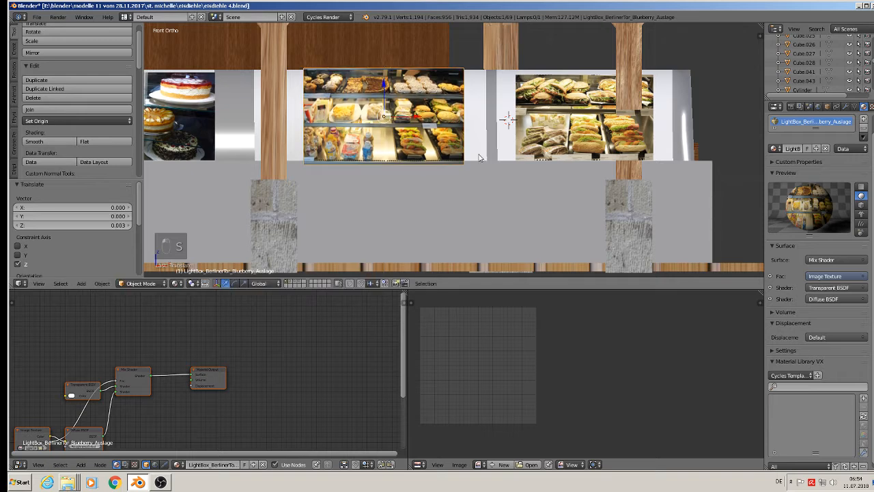
key(s)
click(469, 156)
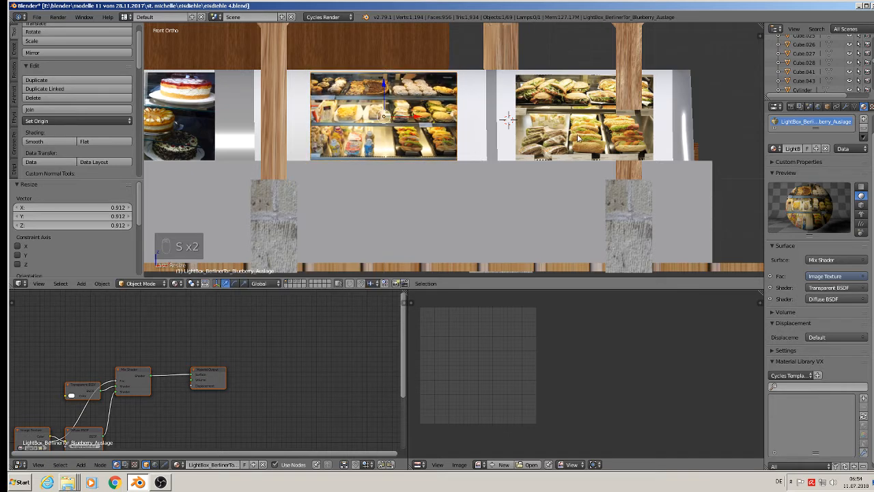
Step: Scale the Zahnrad image plane up by about 1.08, raise it 0.002 along Z, and scale it down by 0.982
right_click(578, 138)
key(s)
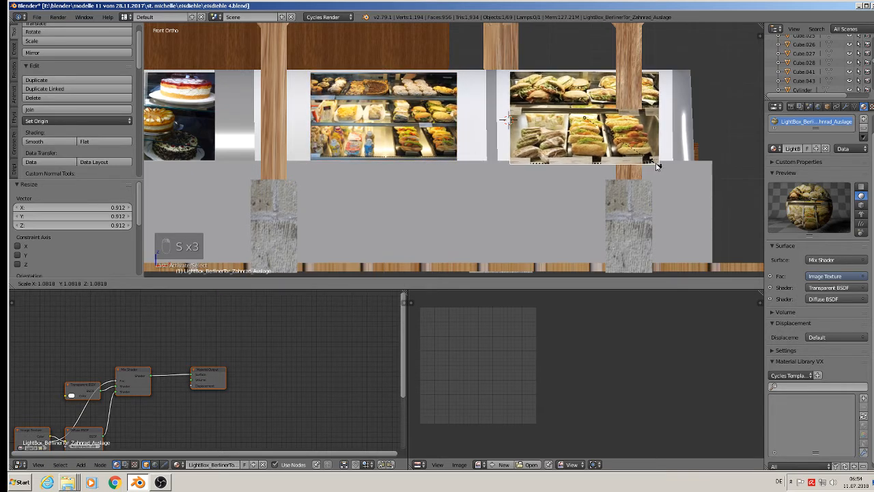
click(655, 165)
drag(585, 88, 586, 85)
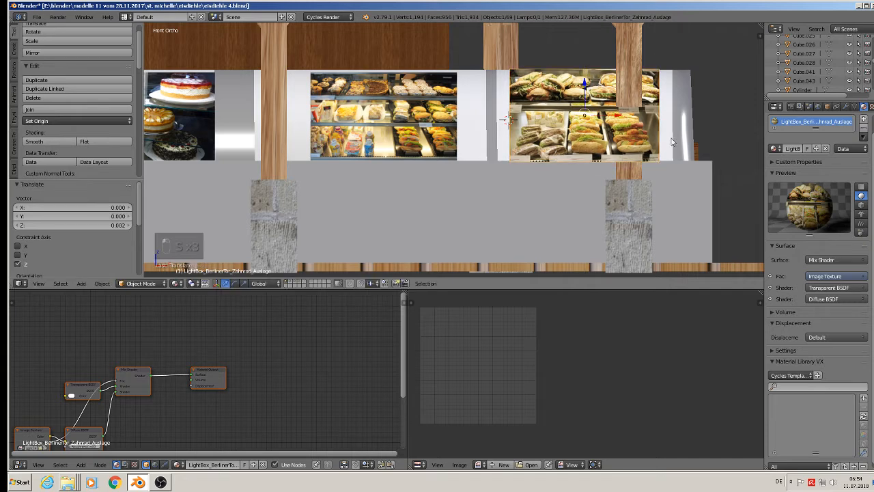
key(s)
click(667, 141)
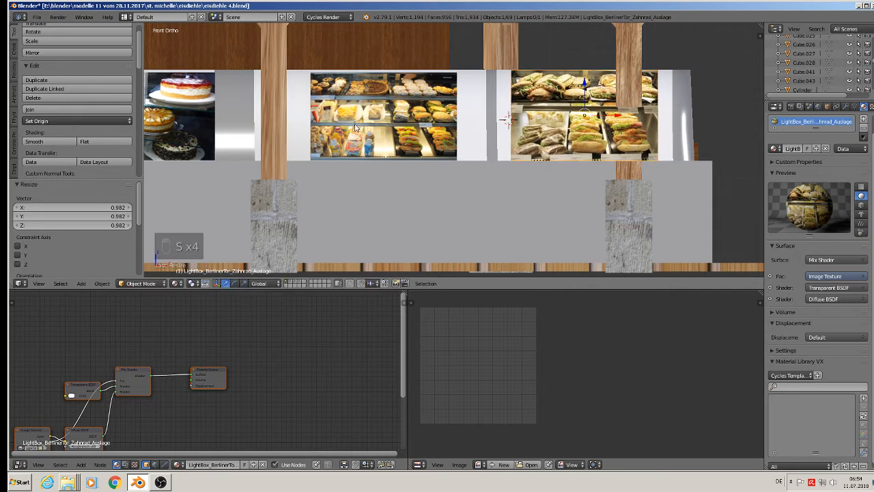
Step: In Edit Mode, widen the cover's divider between the cakes and pastries by moving its pastry-side edge loop 0.053 along X
scroll(288, 120, down, 1)
right_click(273, 107)
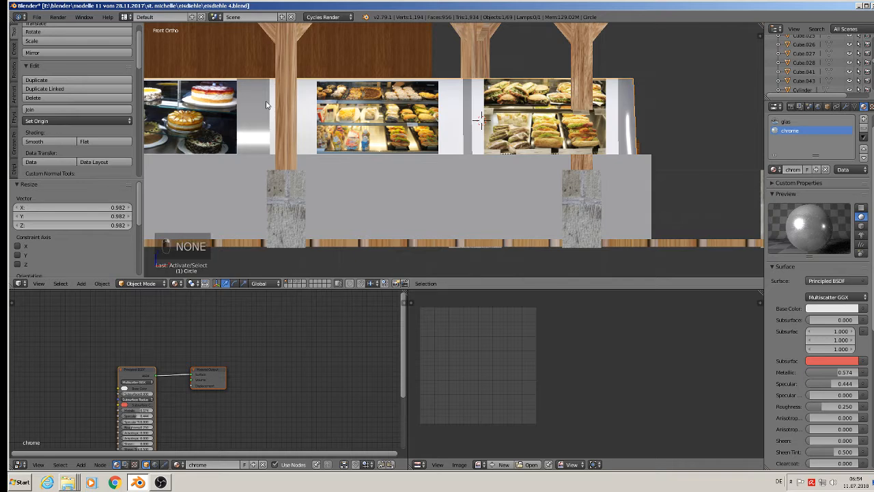
key(Tab)
alt+right_click(271, 104)
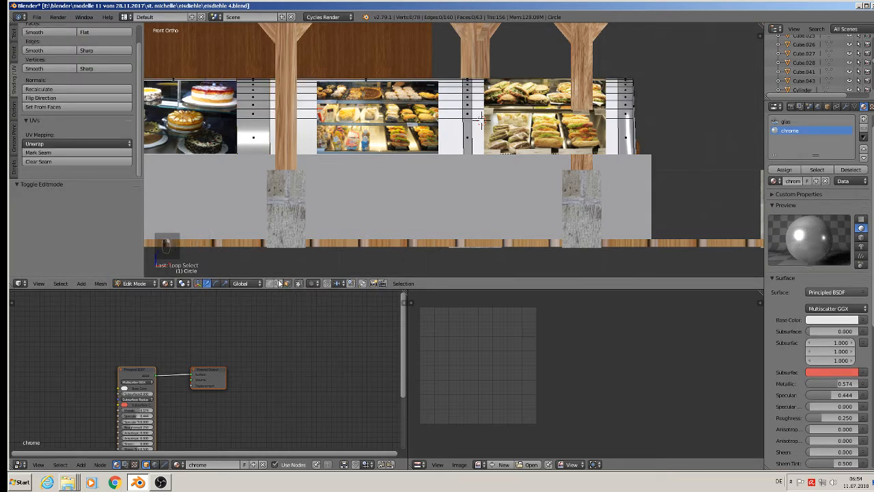
right_click(268, 114)
key(a)
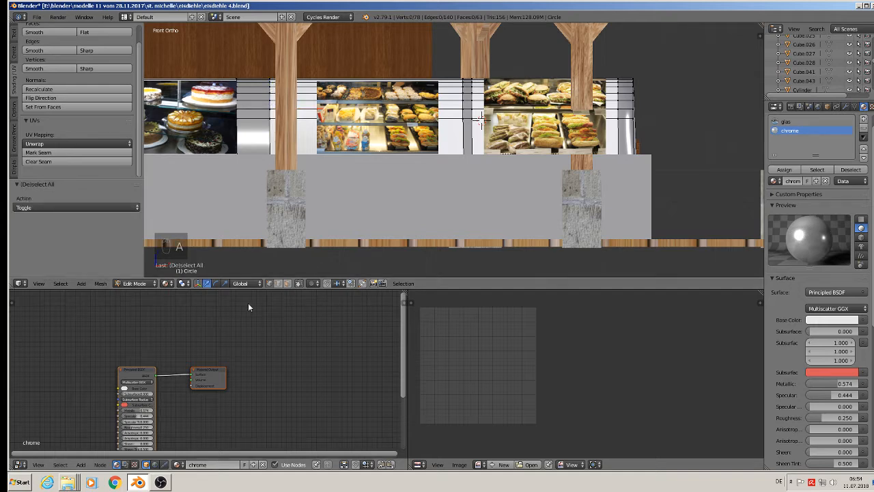
click(299, 284)
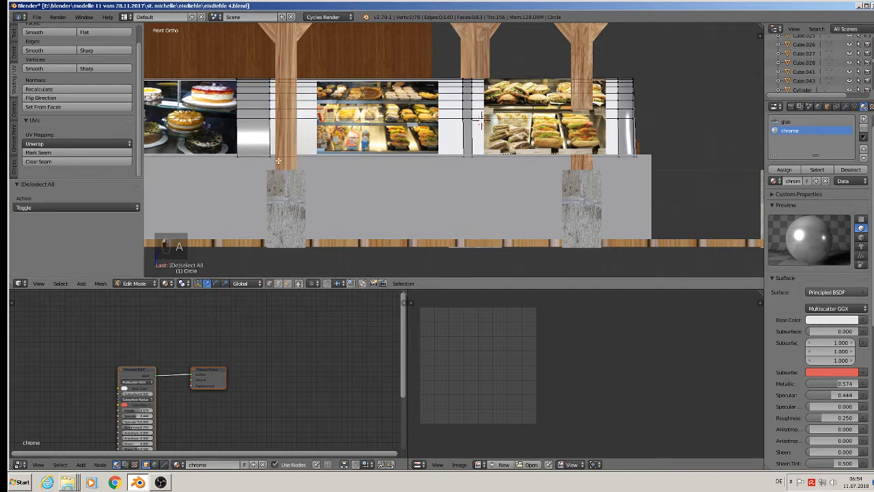
key(b)
drag(278, 166, 261, 67)
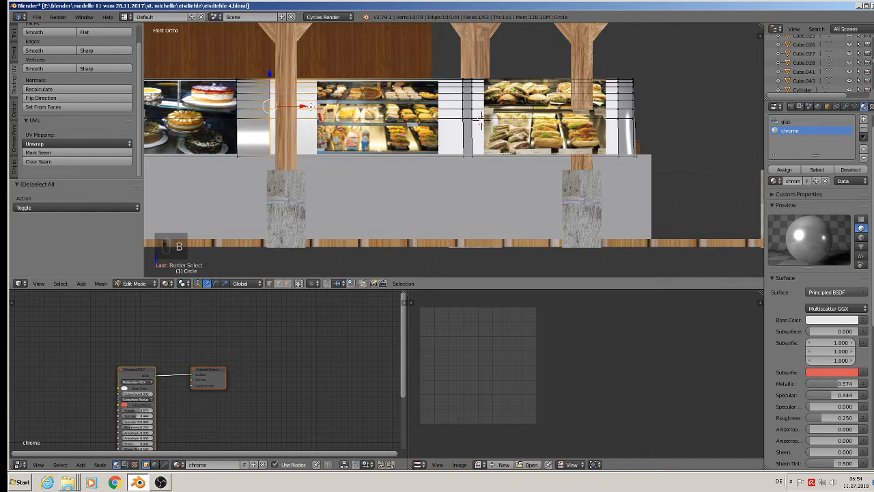
drag(309, 106, 353, 105)
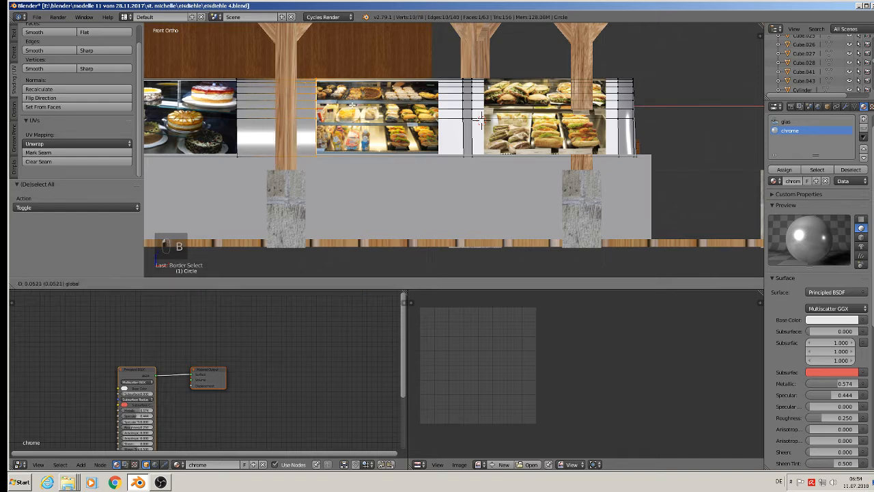
drag(480, 118, 480, 118)
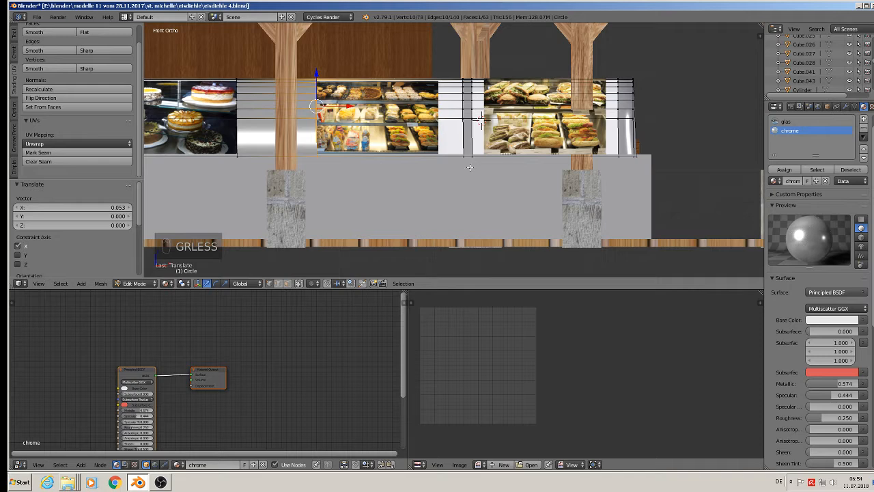
Step: Select the pastry-side edge loop of the divider between pastries and sandwiches and move it about -0.027 along X to the pastry image
key(b)
drag(469, 167, 444, 57)
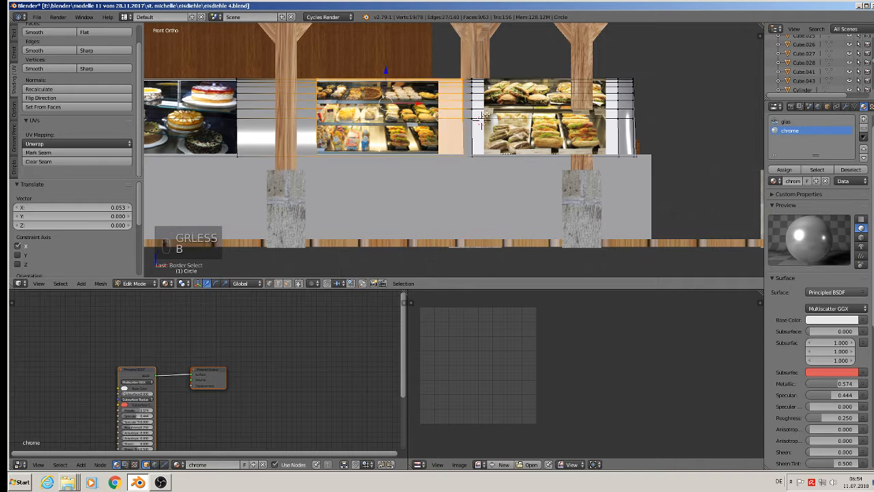
key(a)
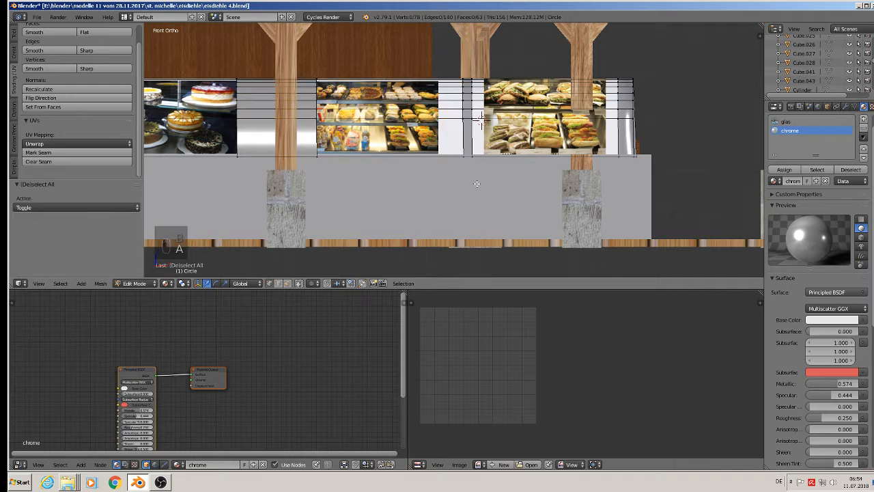
key(b)
drag(467, 176, 456, 67)
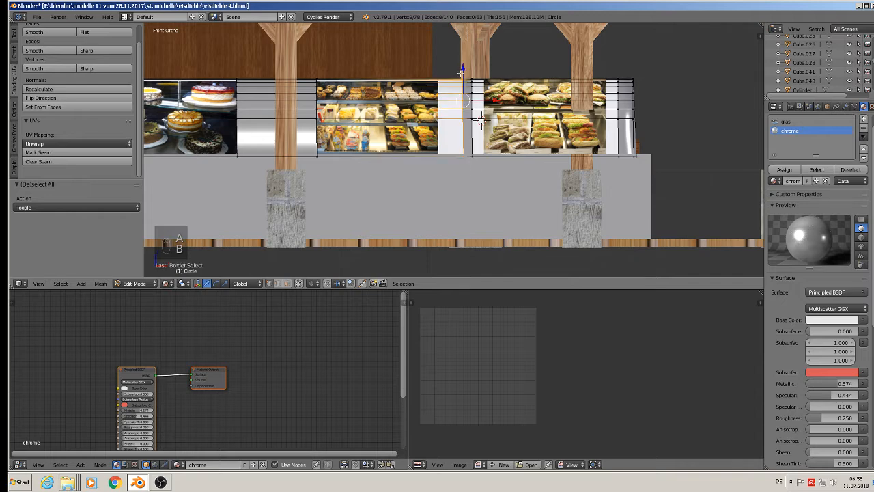
key(g)
key(x)
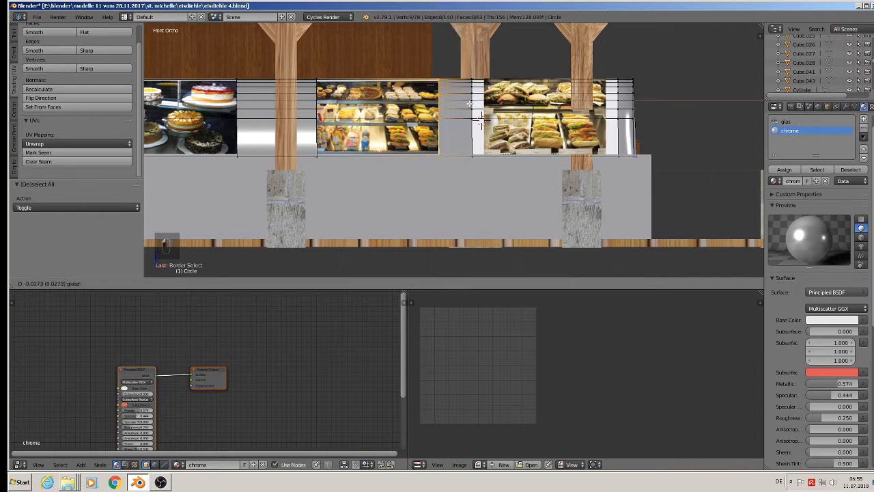
click(478, 116)
Step: Select the same divider's sandwich-side edge loop and move it about 0.014 along X to the sandwich image
key(a)
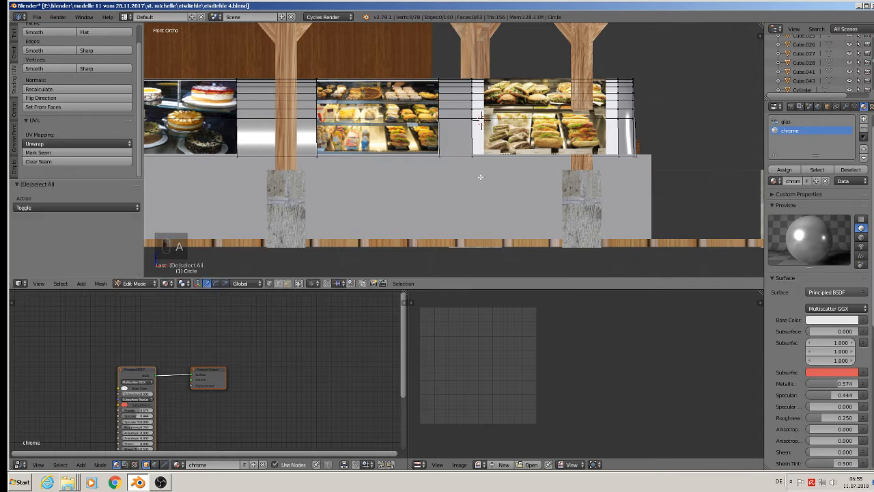
key(b)
drag(460, 63, 459, 63)
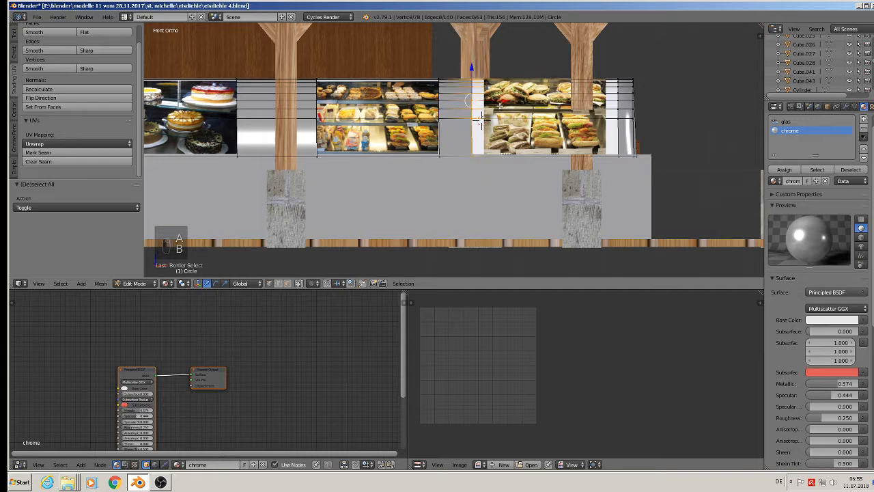
drag(498, 102, 511, 102)
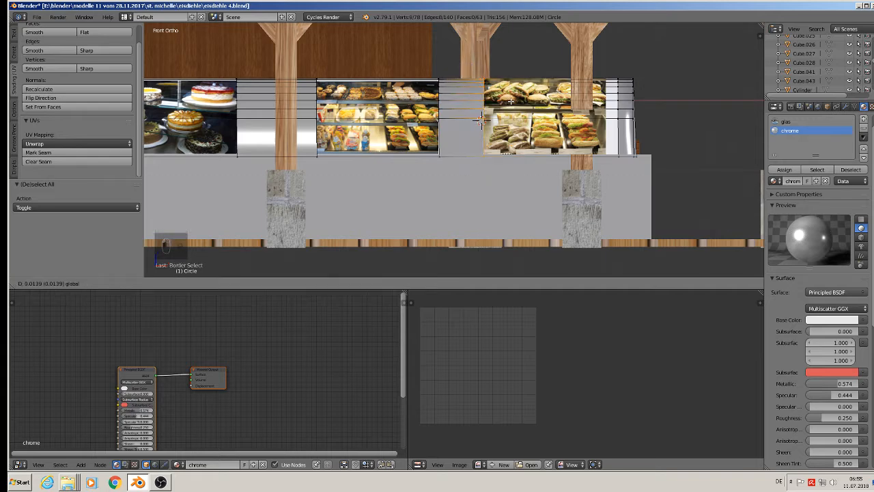
Step: Widen the chrome strip at the sandwich end by moving its inner edge loop -0.014 along X, and return to Object Mode
key(a)
key(b)
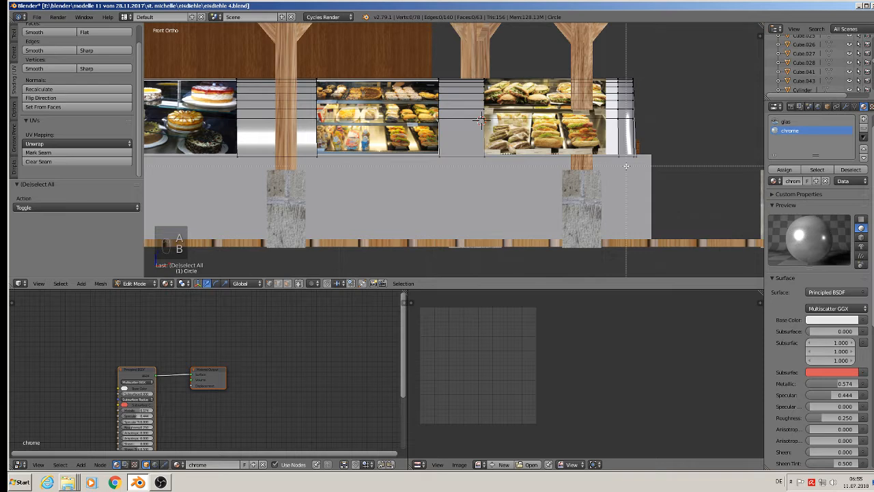
drag(609, 68, 609, 69)
drag(649, 102, 635, 101)
scroll(480, 120, down, 2)
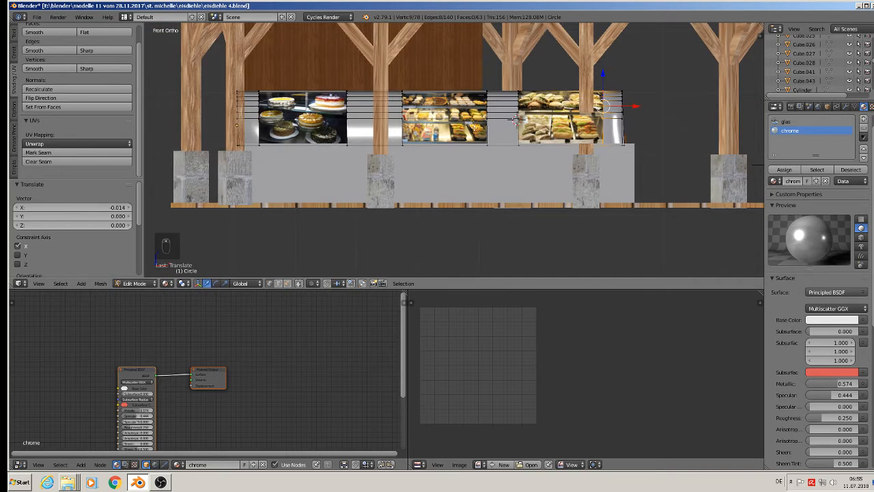
key(Tab)
Step: Move the glass cover -1.125 along Y, clear of the counter
scroll(474, 128, down, 2)
middle_drag(475, 128, 476, 144)
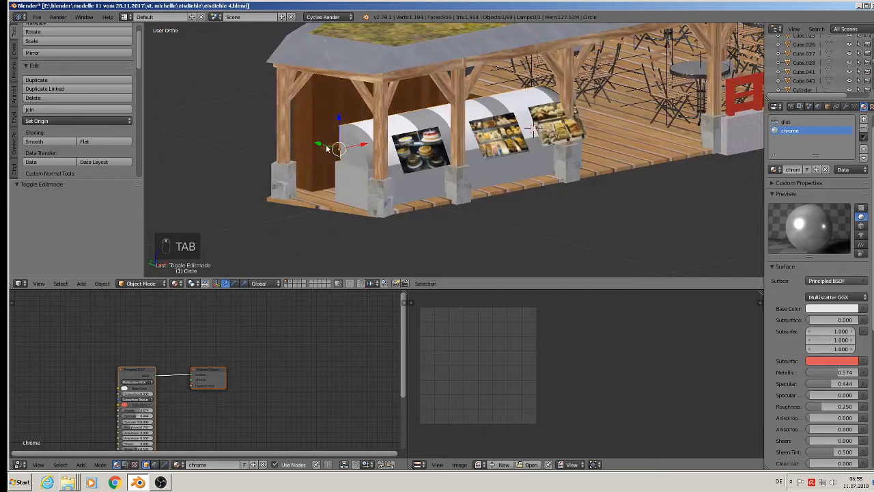
drag(327, 149, 681, 149)
shift+middle_drag(680, 149, 584, 145)
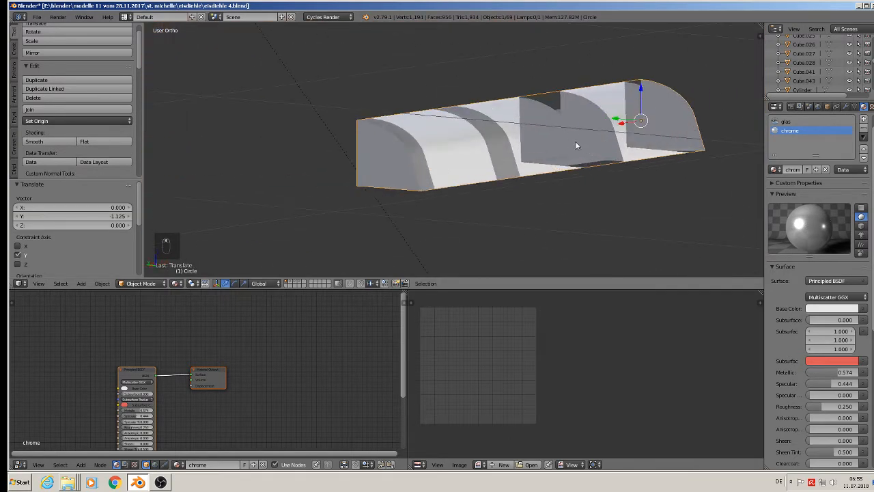
Step: Extrude the base edges of the end chrome strip and its neighbouring divider 0.108 along Y
scroll(575, 146, up, 5)
key(Tab)
right_click(476, 145)
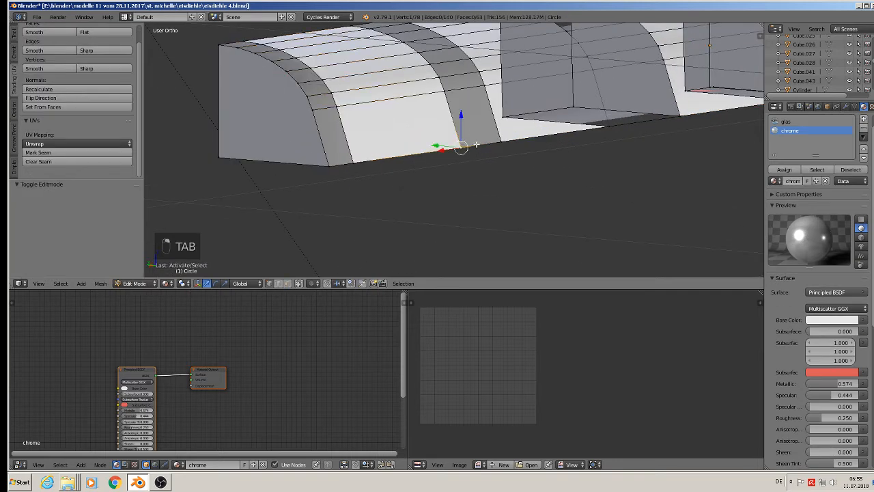
shift+right_click(497, 144)
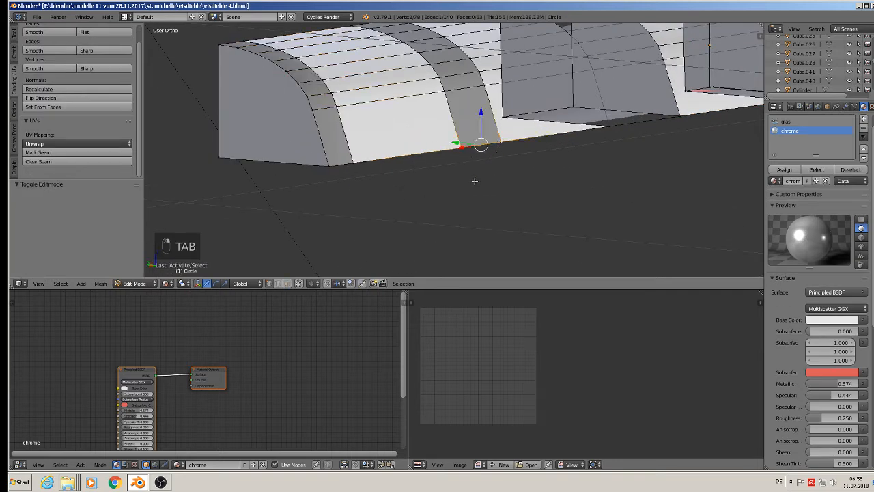
click(287, 284)
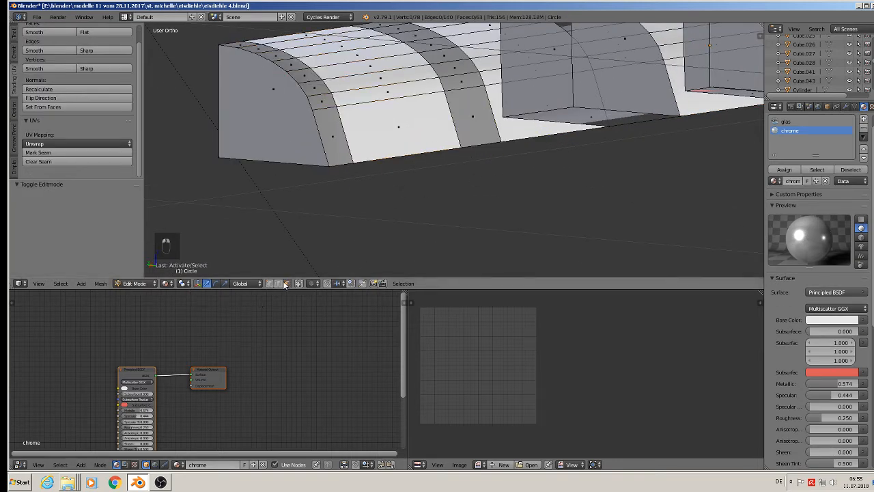
right_click(466, 149)
shift+right_click(328, 157)
middle_drag(338, 165, 380, 196)
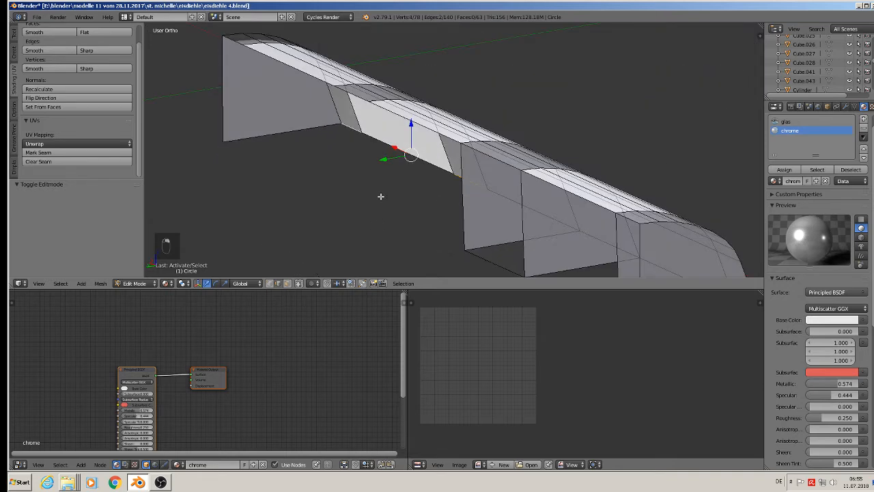
key(e)
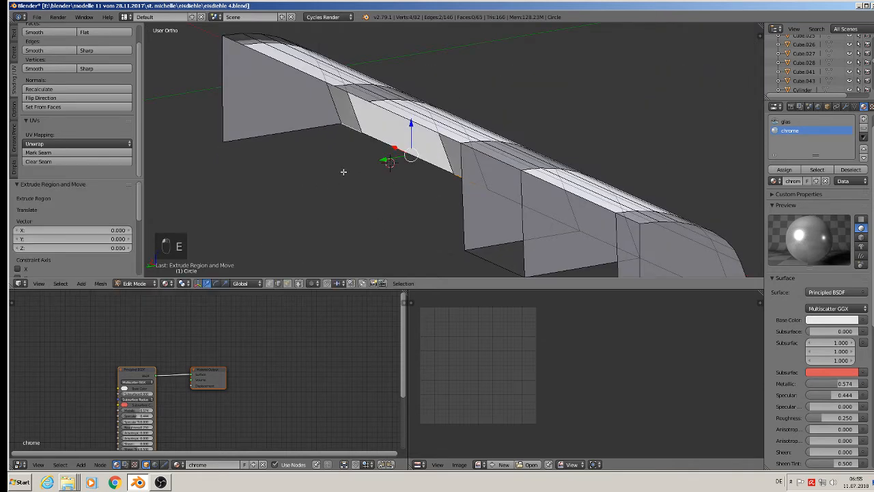
drag(388, 163, 279, 193)
middle_drag(280, 193, 240, 237)
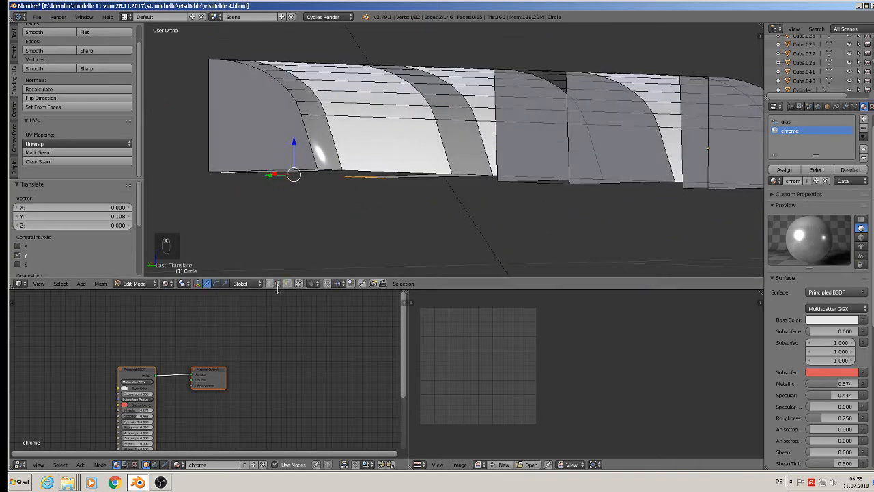
Step: Fill the end strip's inner side with a face joining its curved edge loop to the extruded base corner
alt+right_click(320, 108)
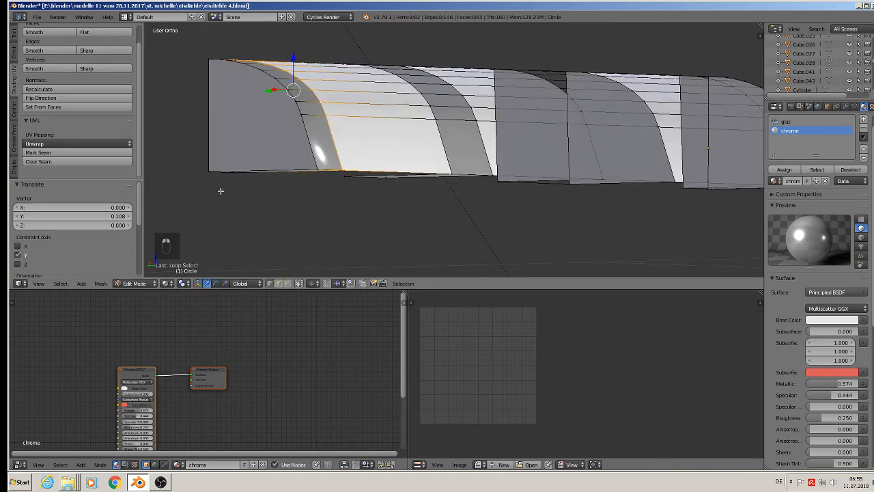
middle_drag(221, 191, 240, 205)
shift+right_click(248, 177)
key(f)
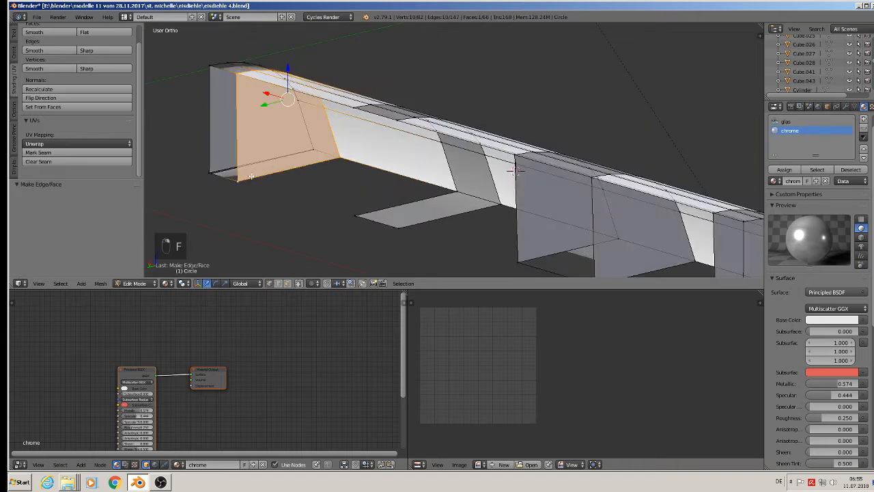
Step: Fill both sides of the neighbouring divider with faces joining its curved edge loops to the extruded base corners
middle_drag(375, 181, 449, 152)
alt+right_click(456, 146)
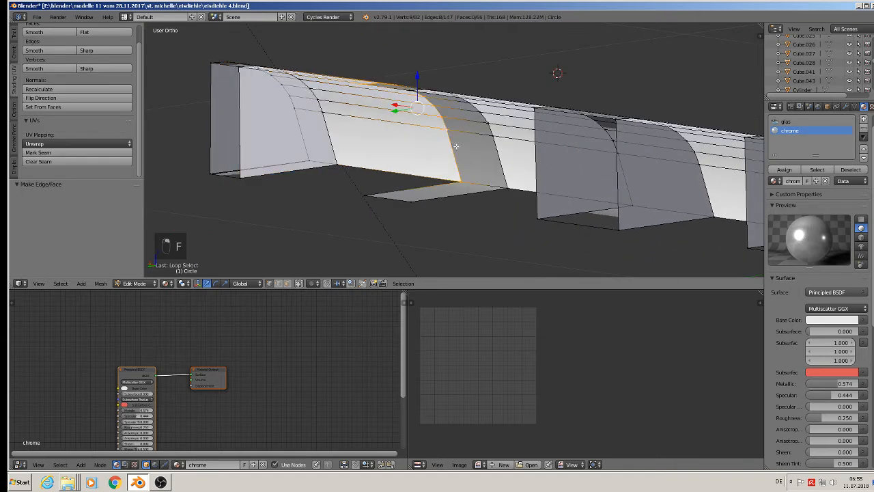
shift+right_click(372, 199)
key(f)
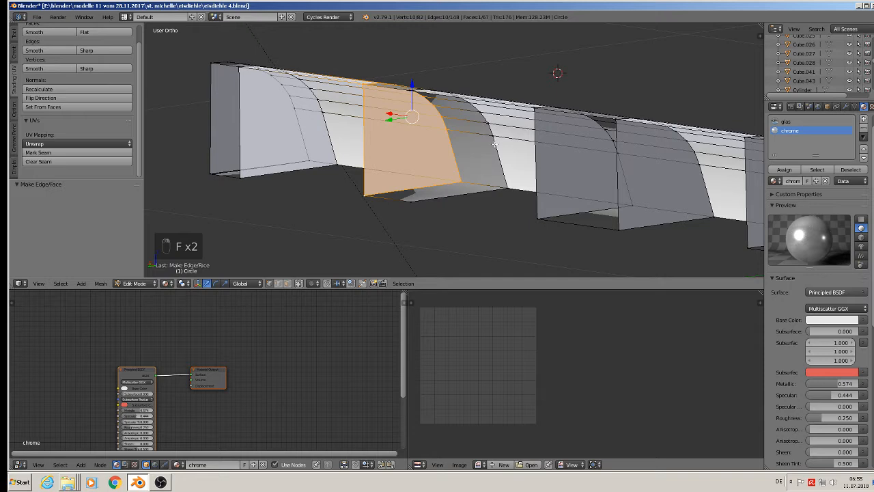
key(ctrl+z)
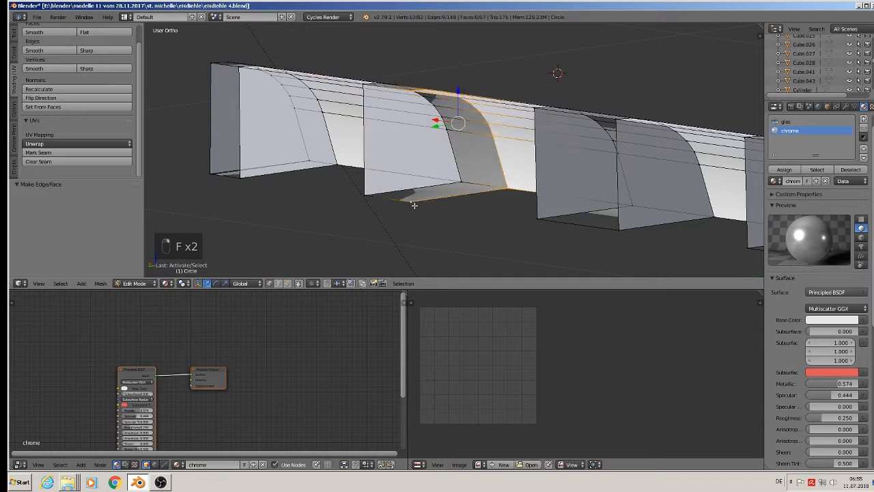
key(f)
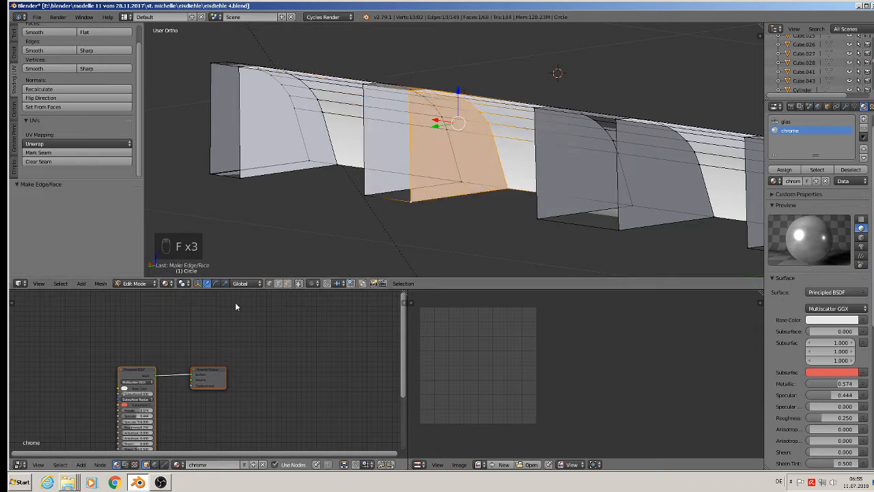
Step: Switch to face selection and select the newly filled side faces of the end strip and divider
click(288, 283)
shift+right_click(326, 139)
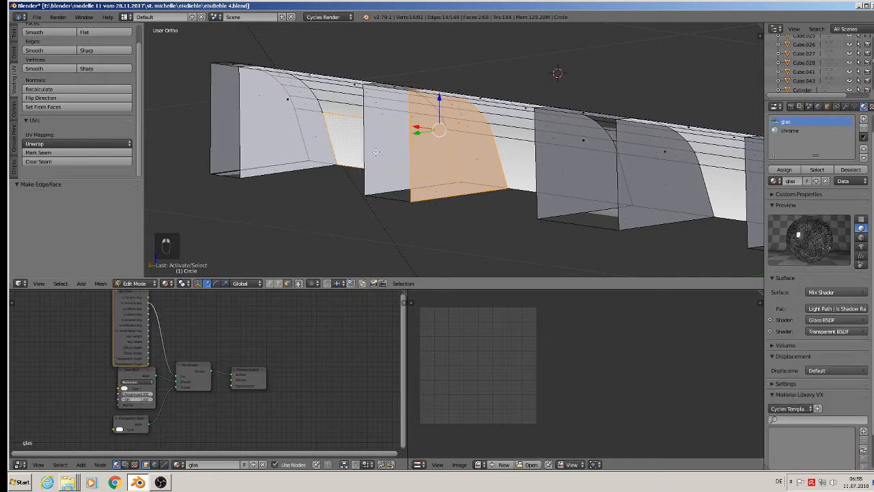
right_click(375, 140)
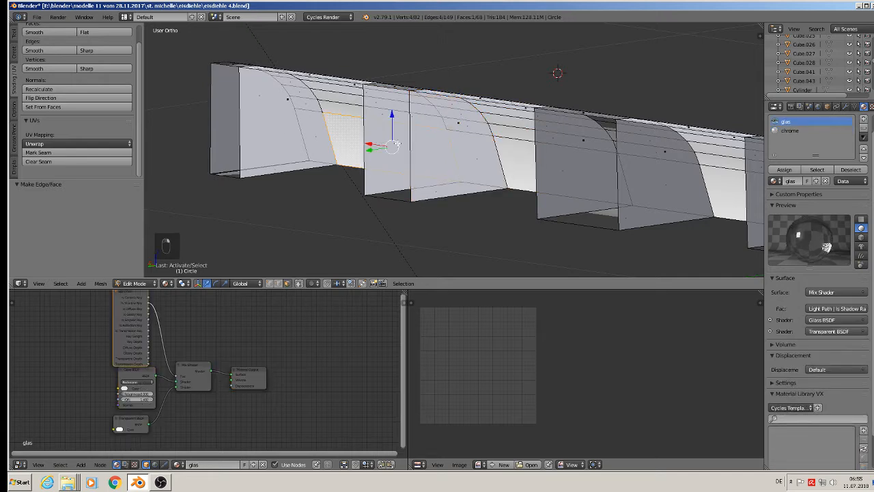
Step: Assign the chrome material to the three selected side panels of the display case's glass hood
right_click(405, 133)
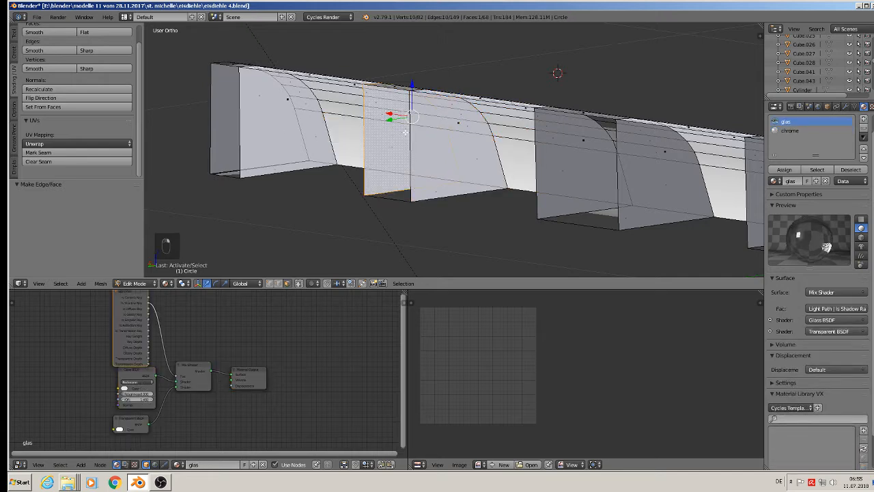
shift+right_click(461, 122)
shift+right_click(289, 101)
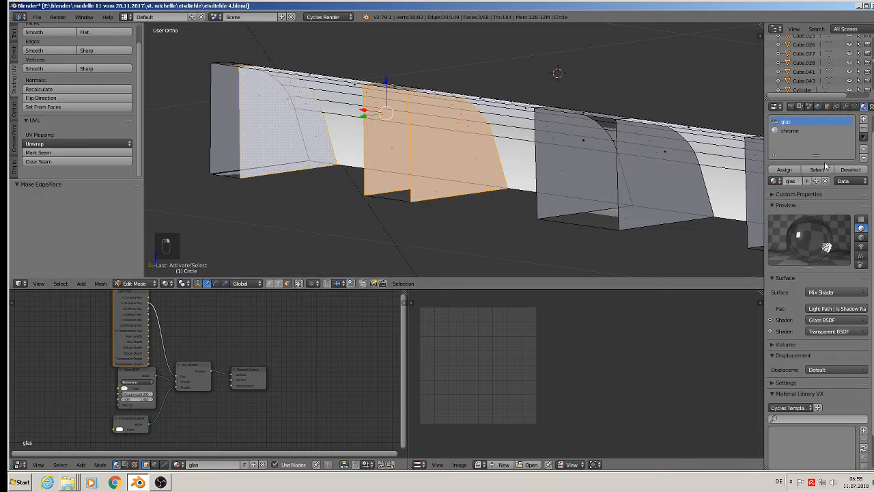
click(789, 130)
click(784, 169)
key(Tab)
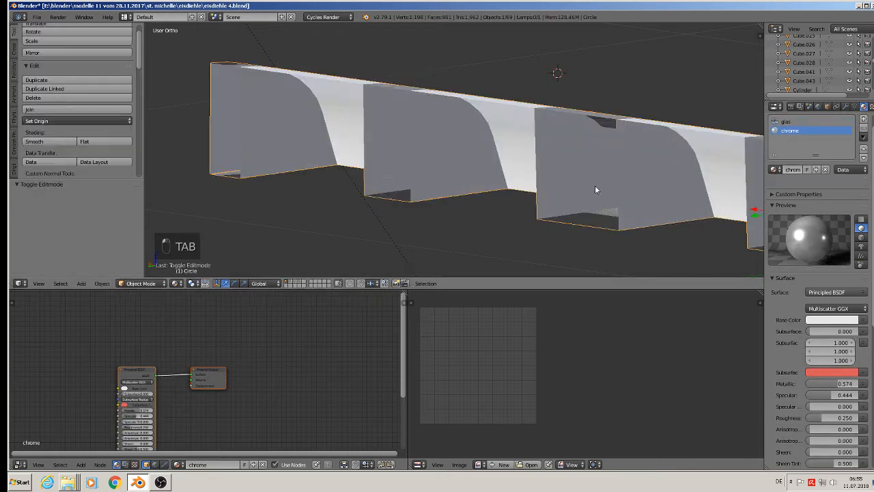
Step: Move the display case's hood 1.128 along the Y axis onto the counter inside the pavilion
scroll(592, 185, down, 3)
scroll(590, 189, down, 2)
middle_drag(573, 201, 554, 222)
scroll(509, 217, down, 2)
scroll(525, 235, down, 2)
drag(523, 218, 249, 203)
middle_drag(279, 194, 232, 198)
Step: Select the three pastry picture planes and shift them about 0.138 along Y and -0.004 along Z into the display case
scroll(218, 180, up, 6)
right_click(271, 156)
middle_drag(329, 183, 278, 180)
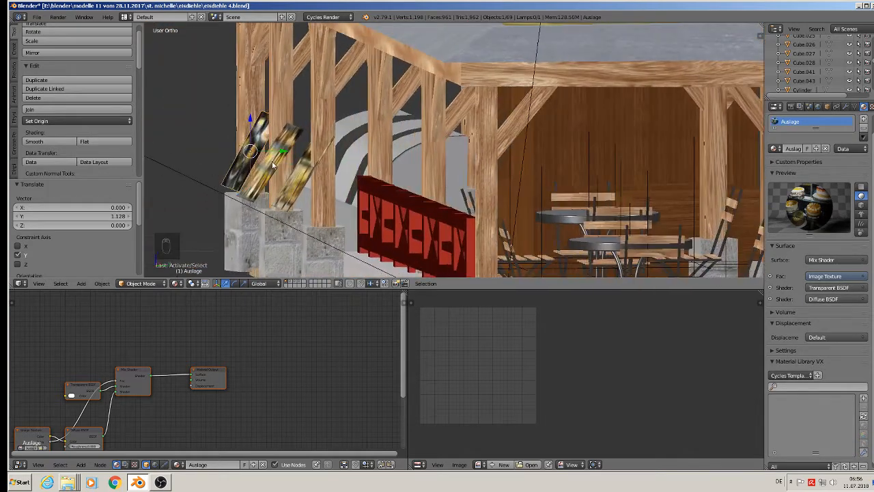
right_click(272, 165)
key(g)
key(y)
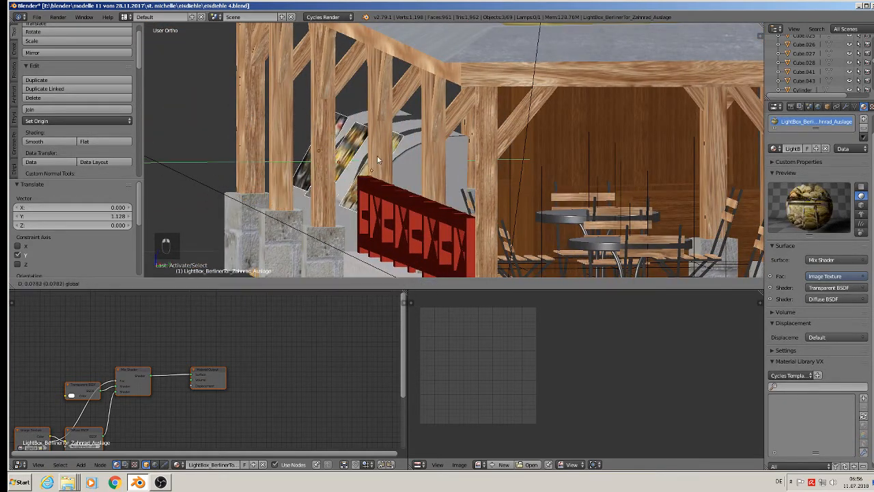
drag(378, 156, 427, 160)
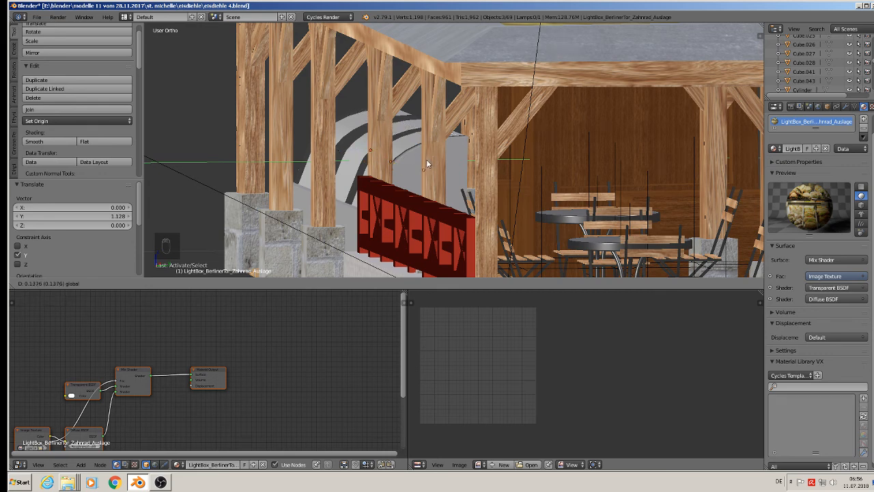
click(427, 164)
key(g)
key(z)
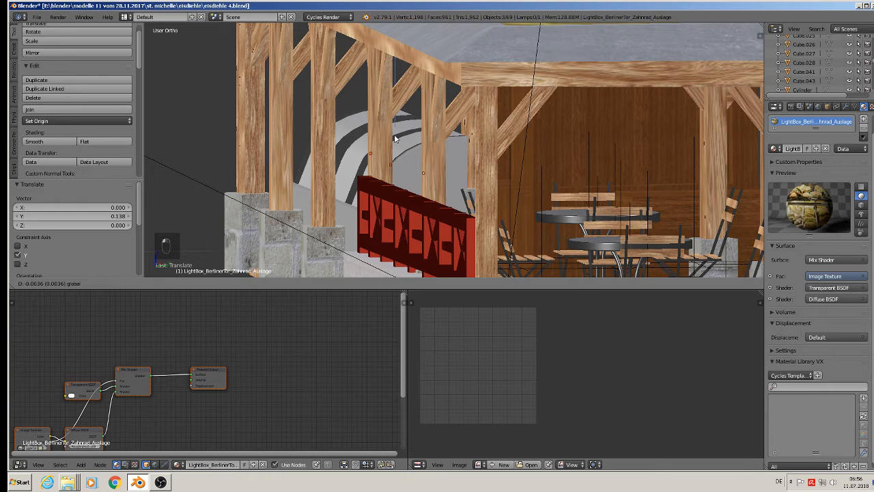
click(394, 139)
Step: Preview the display case with rendered viewport shading and examine the pastry pictures through the glass from several angles
middle_drag(394, 139, 501, 174)
scroll(337, 171, down, 2)
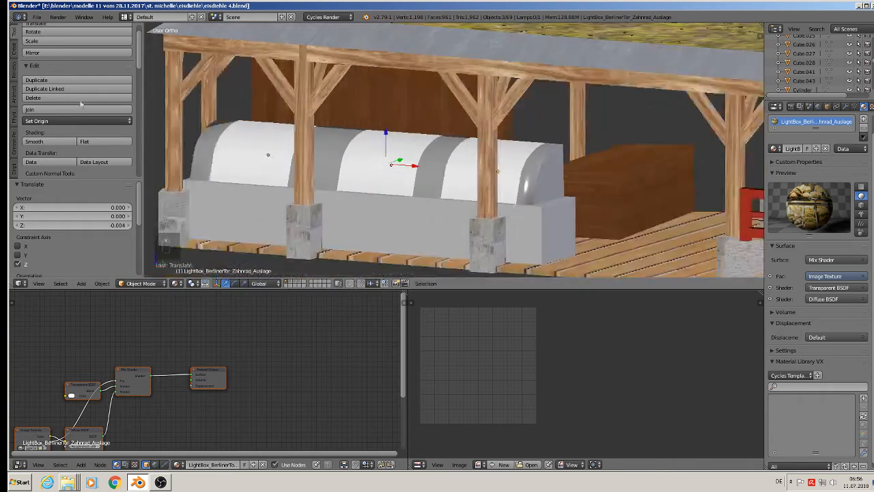
click(38, 18)
scroll(203, 274, up, 3)
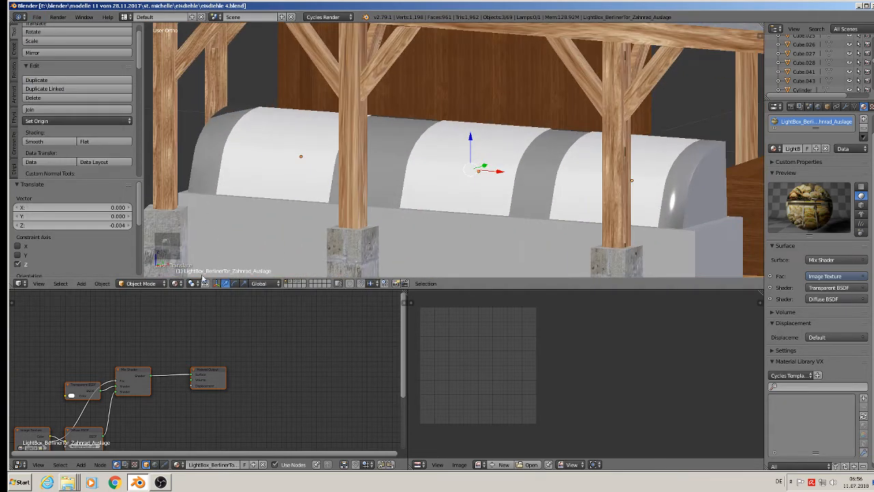
click(176, 283)
click(195, 224)
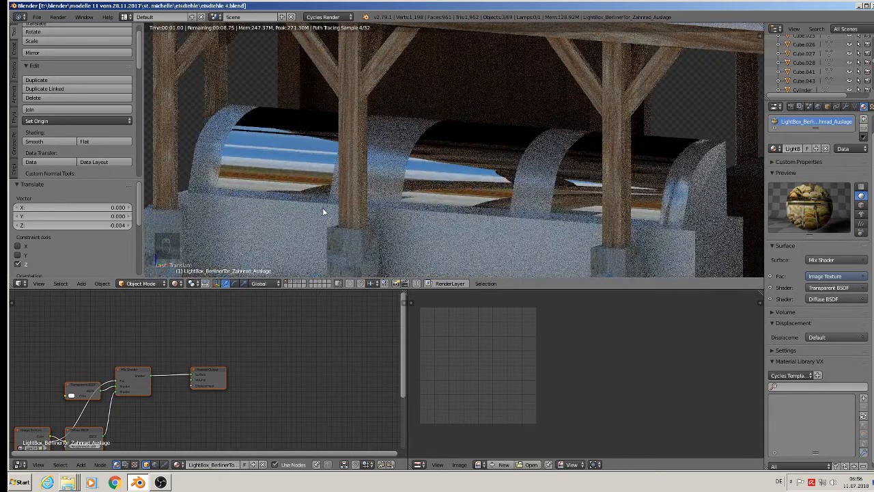
middle_drag(443, 207, 474, 213)
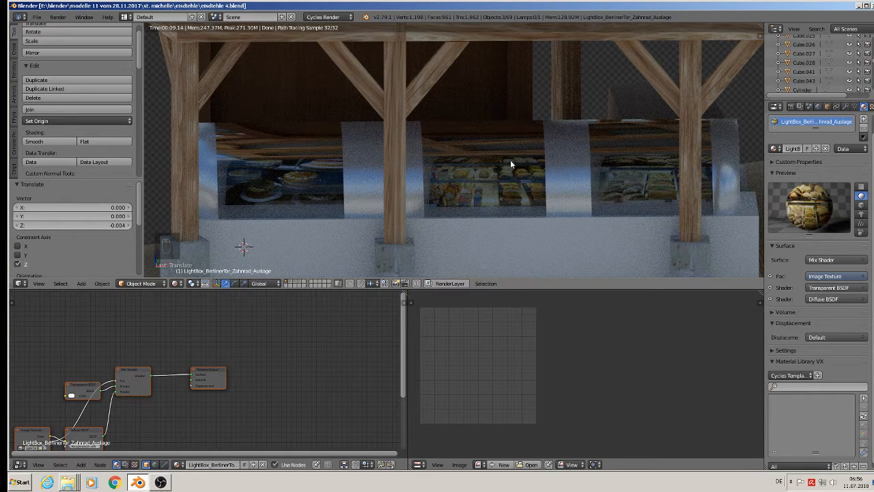
middle_drag(497, 174, 451, 184)
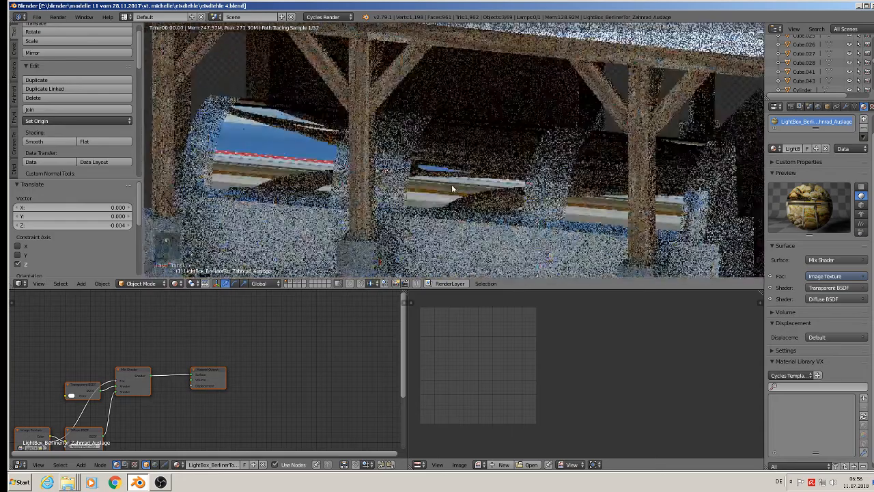
middle_drag(399, 254, 445, 217)
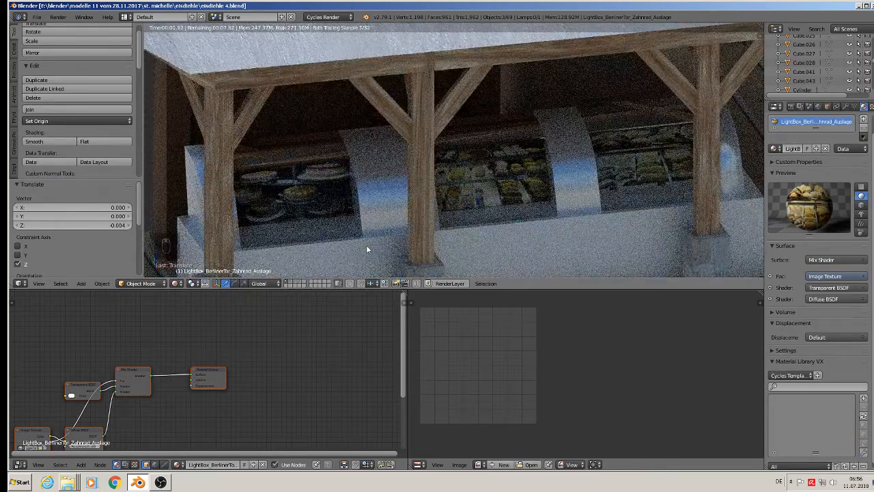
click(176, 283)
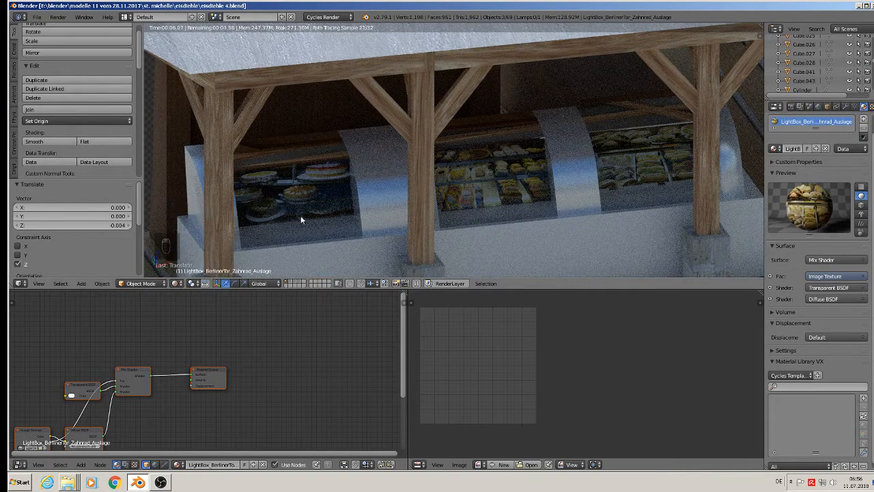
mouse_move(258, 220)
middle_down()
mouse_move(274, 207)
mouse_move(228, 217)
mouse_move(157, 211)
mouse_move(156, 75)
mouse_move(483, 118)
middle_up()
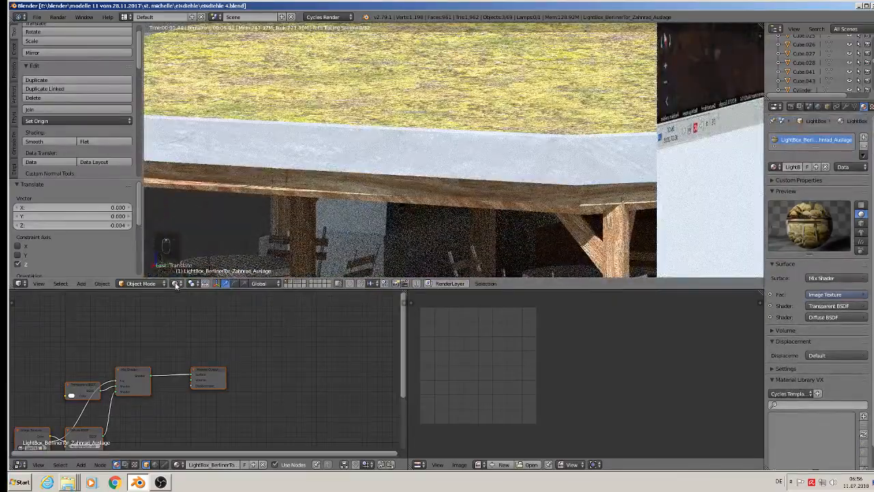
Step: Set the viewport shading to Material and replace the Diffuse BSDF with Emission in the LightBox_BerlinerTor_Zahnrad_Auslage material
click(176, 282)
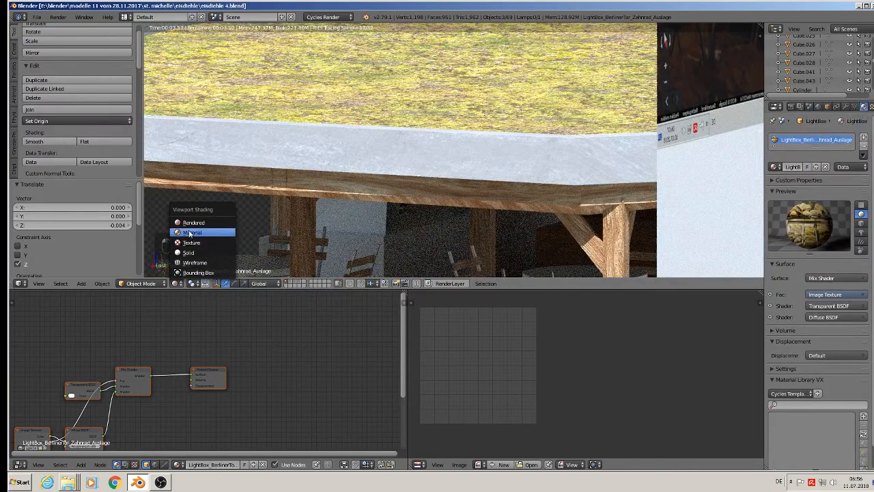
click(219, 233)
mouse_move(435, 223)
middle_down()
mouse_move(430, 215)
mouse_move(435, 223)
mouse_move(437, 213)
mouse_move(446, 217)
middle_up()
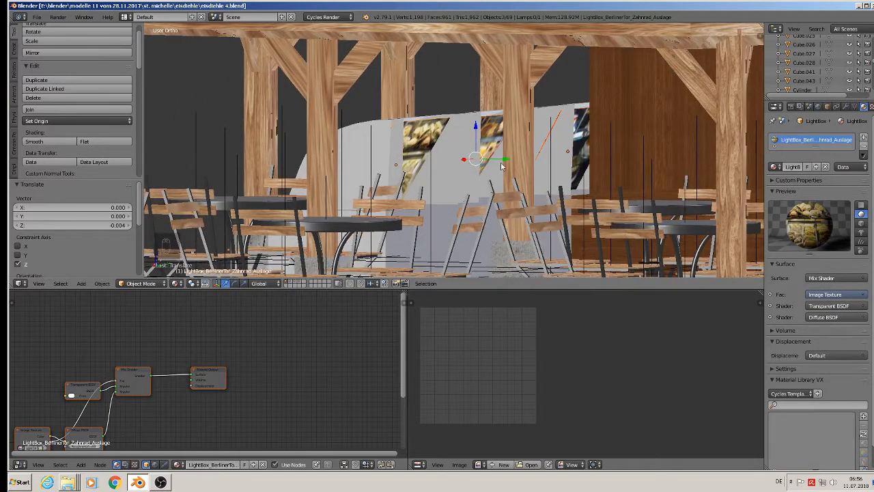
right_click(424, 142)
right_click(425, 139)
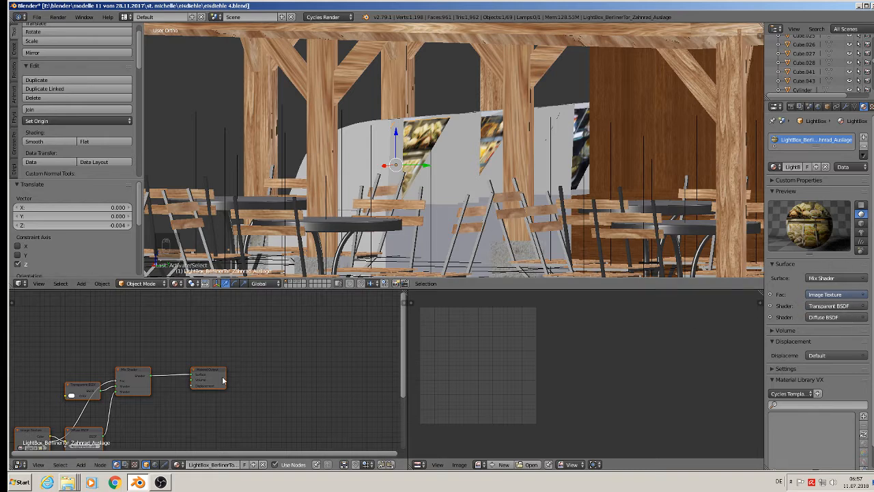
middle_drag(231, 396, 356, 359)
scroll(280, 391, up, 2)
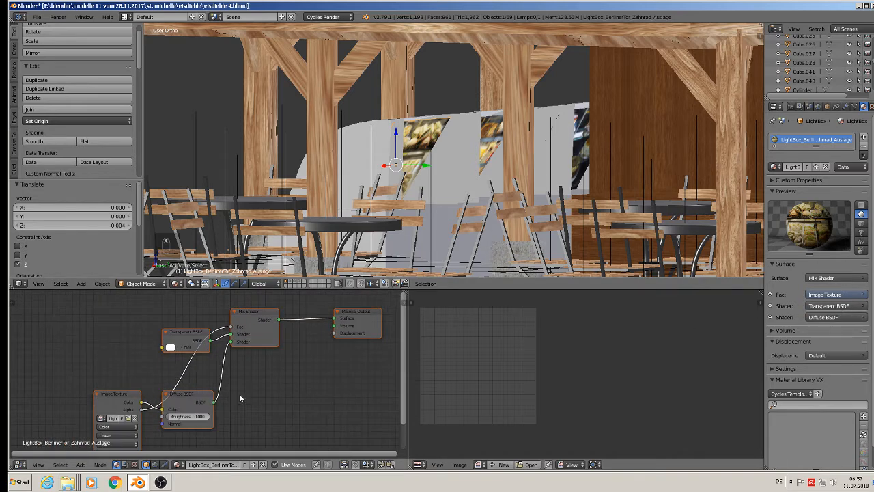
right_click(189, 398)
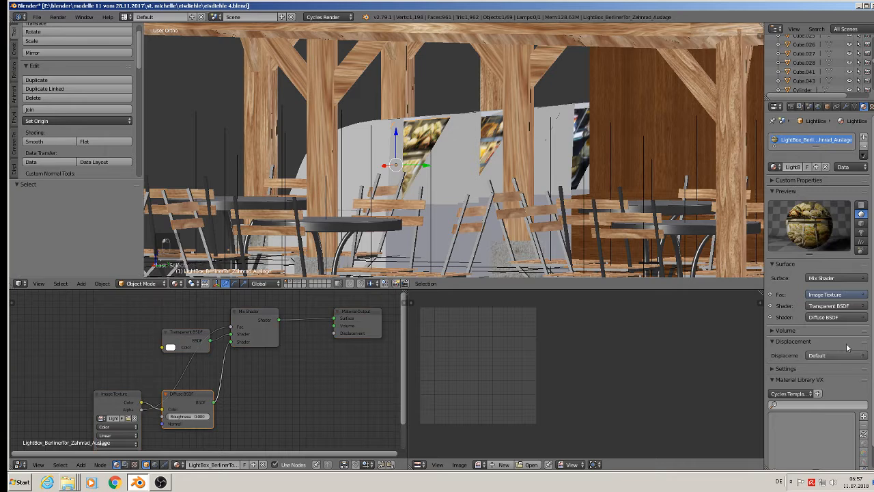
click(820, 318)
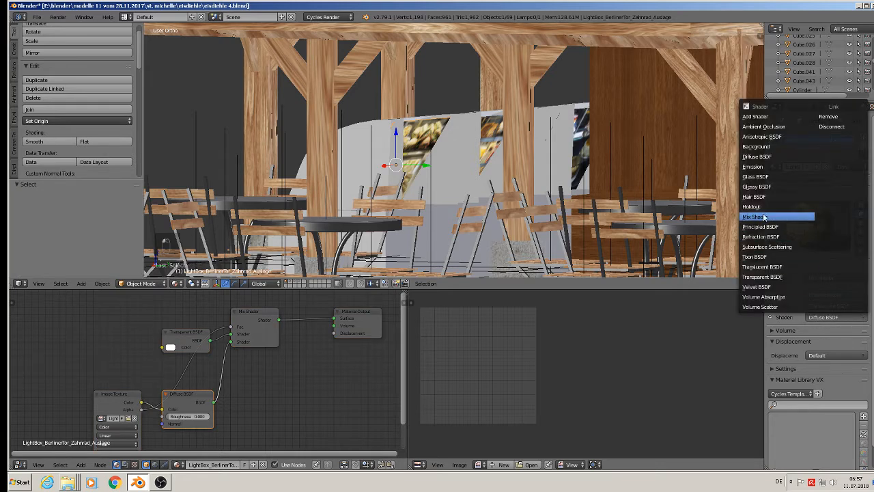
click(775, 167)
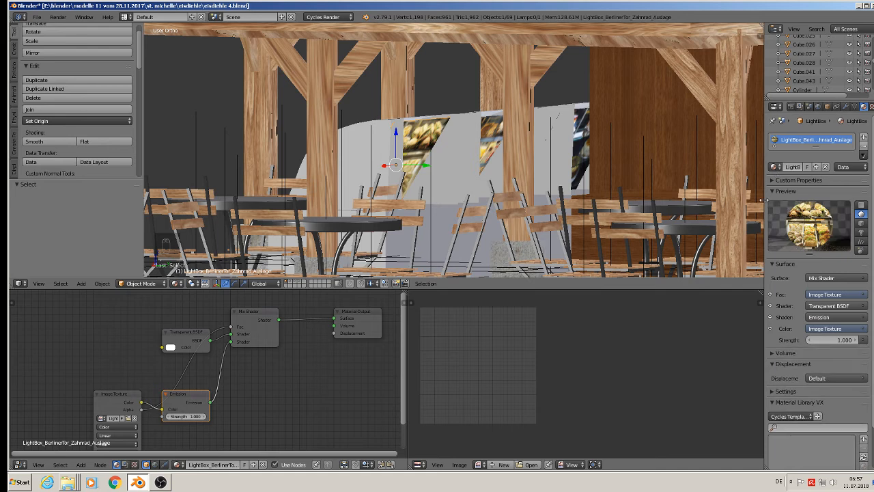
Step: Replace the Diffuse BSDF with Emission in the LightBox_BerlinerTor_Blueberry_Auslage and Auslage picture materials
right_click(496, 139)
click(830, 319)
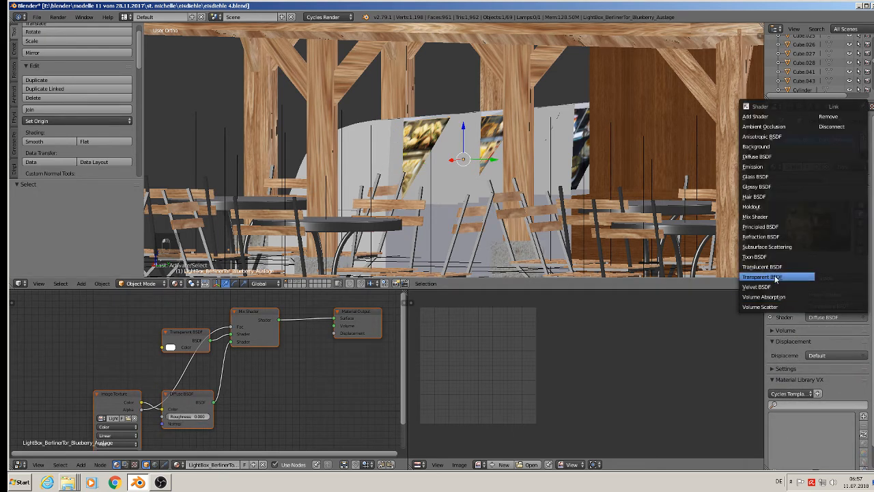
click(762, 168)
right_click(577, 148)
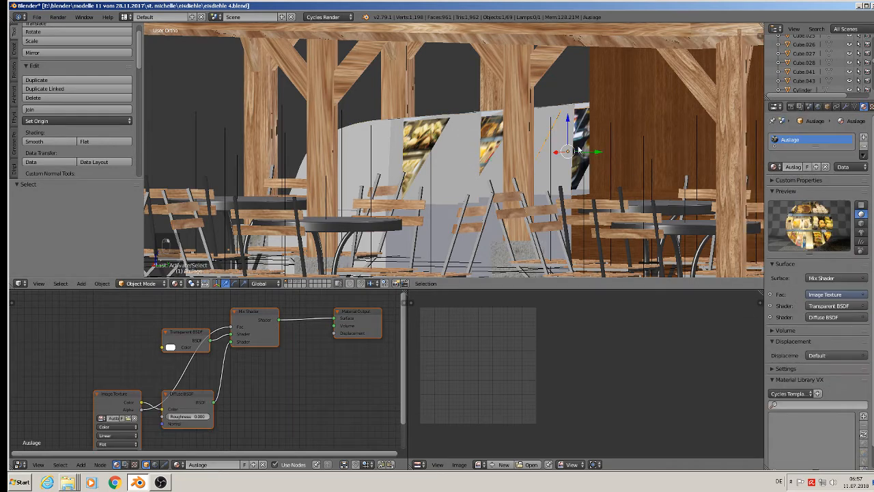
click(827, 318)
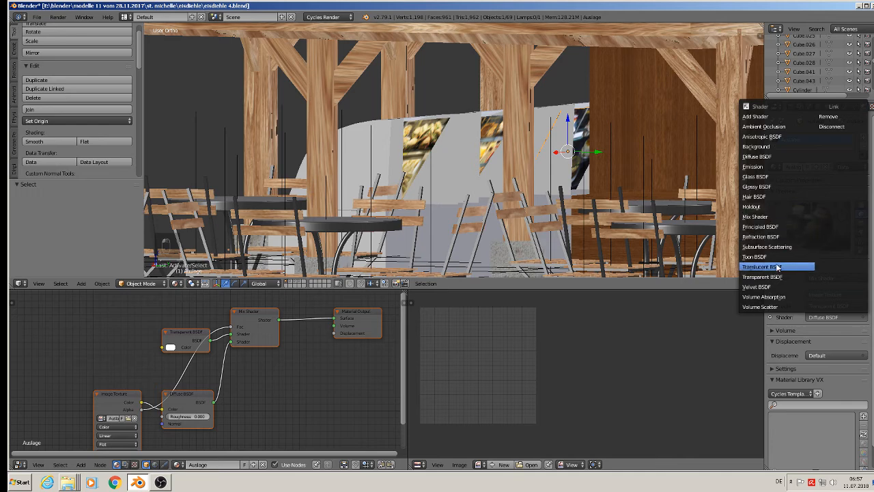
click(762, 167)
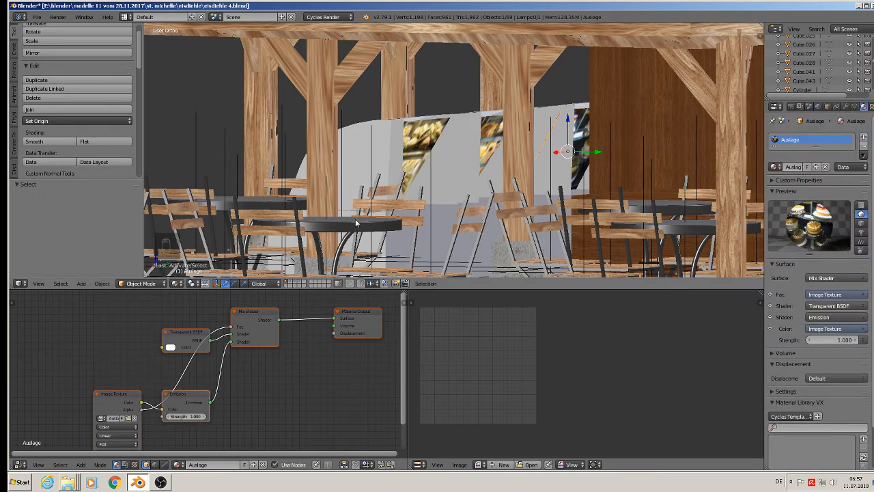
Step: Preview the display case with rendered viewport shading and examine the glowing pastry pictures and the glass from different angles
scroll(356, 223, down, 3)
middle_drag(356, 223, 335, 231)
scroll(448, 231, up, 1)
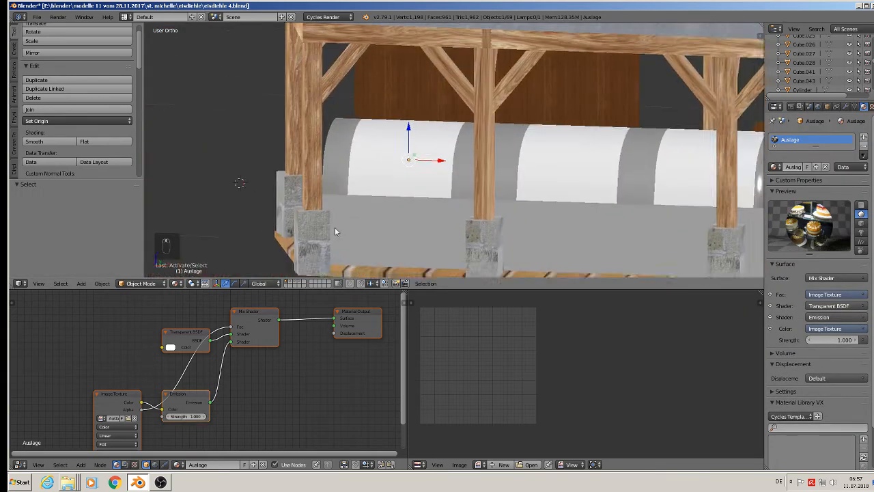
scroll(335, 231, up, 1)
click(176, 283)
click(195, 221)
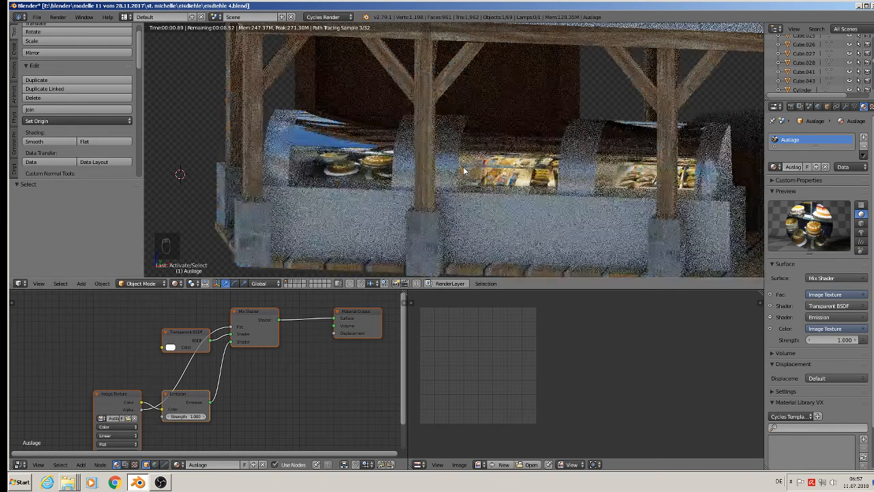
middle_drag(556, 213, 576, 228)
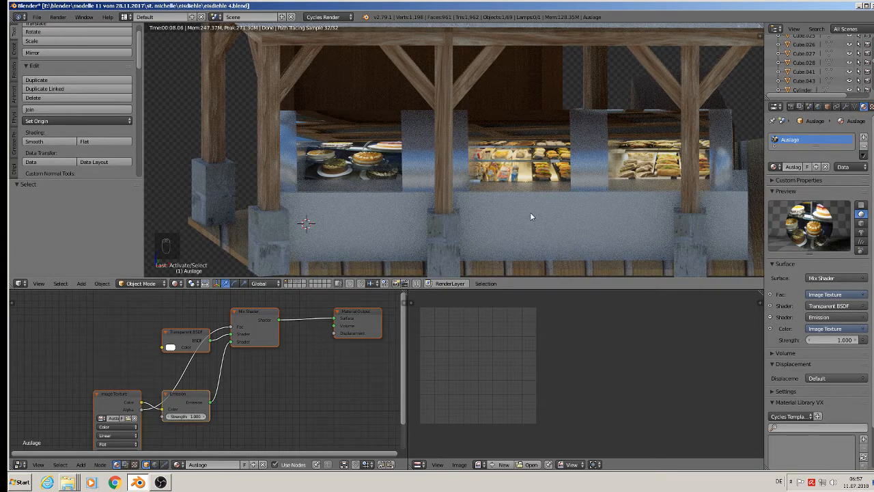
mouse_move(548, 218)
middle_down()
mouse_move(427, 215)
mouse_move(474, 219)
middle_up()
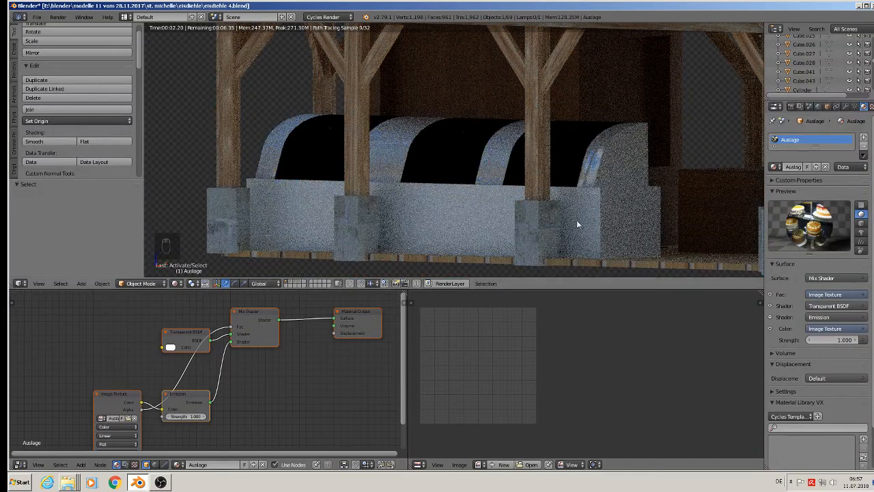
Step: Swap the Glass BSDF and Transparent BSDF connections on the Mix Shader in the hood's glas material
right_click(541, 171)
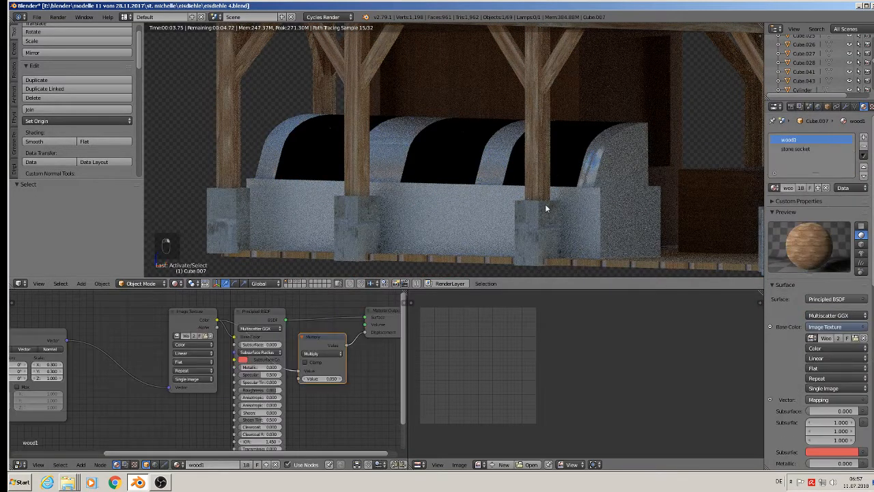
right_click(590, 159)
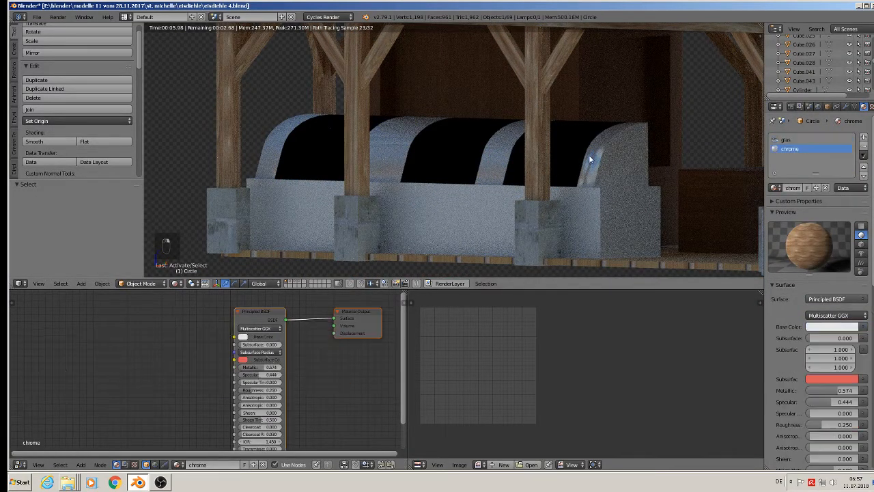
click(786, 139)
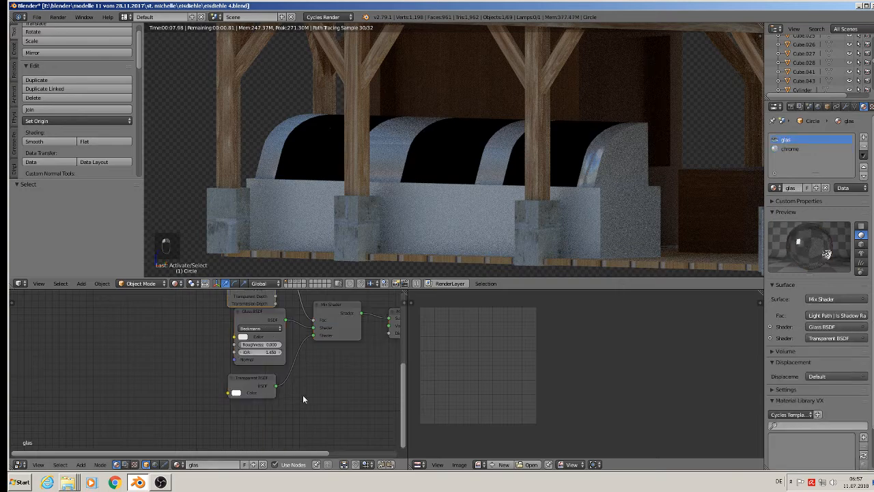
middle_drag(254, 408, 220, 424)
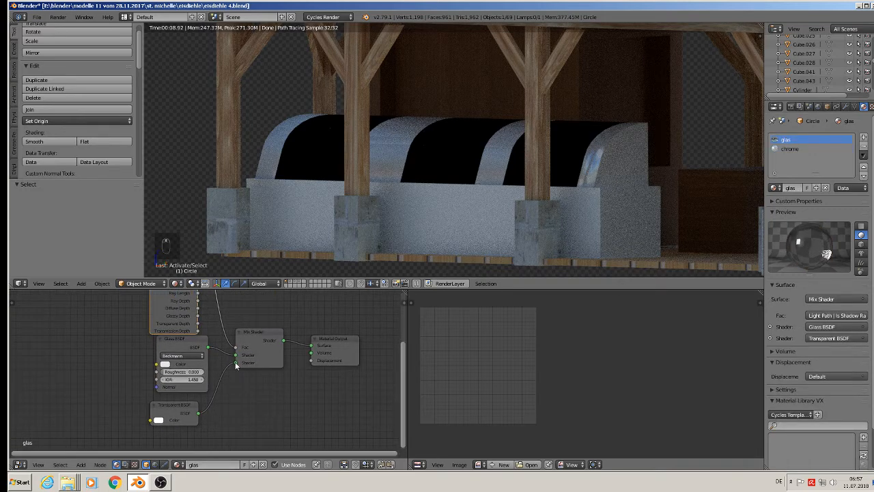
drag(236, 363, 236, 355)
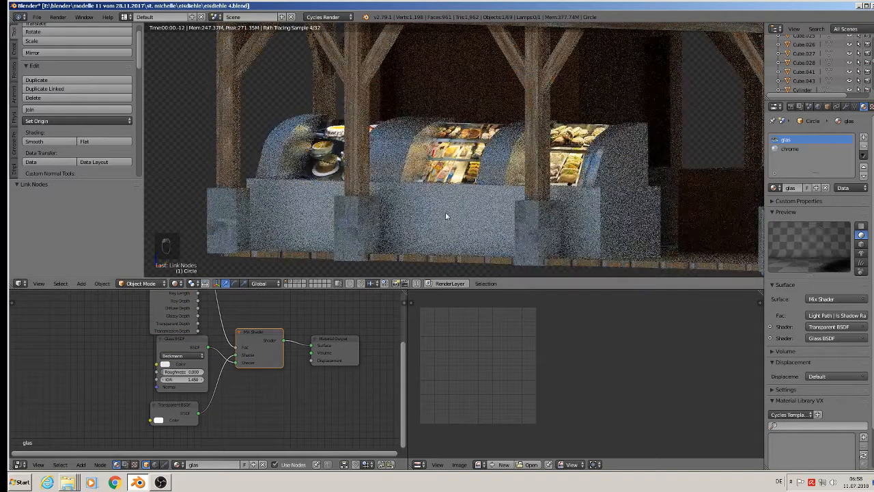
Step: Check the rendered display case once more, and switch the viewport shading to Material
middle_drag(474, 205, 473, 234)
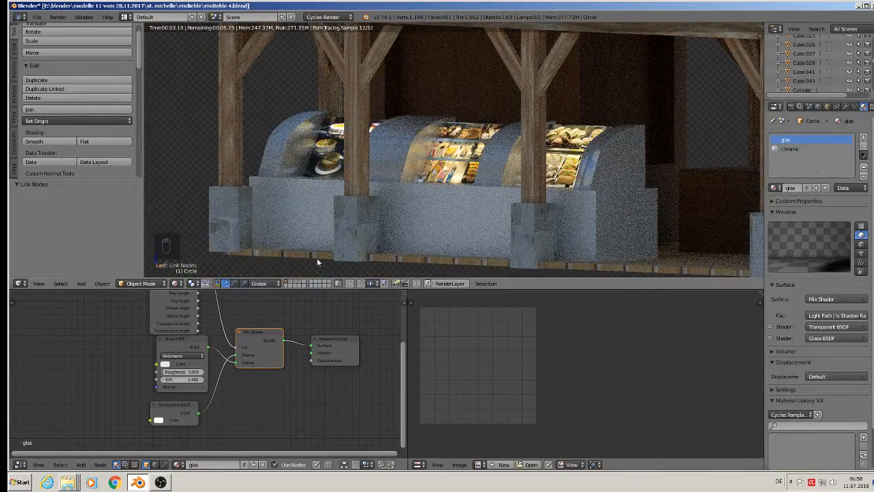
click(177, 283)
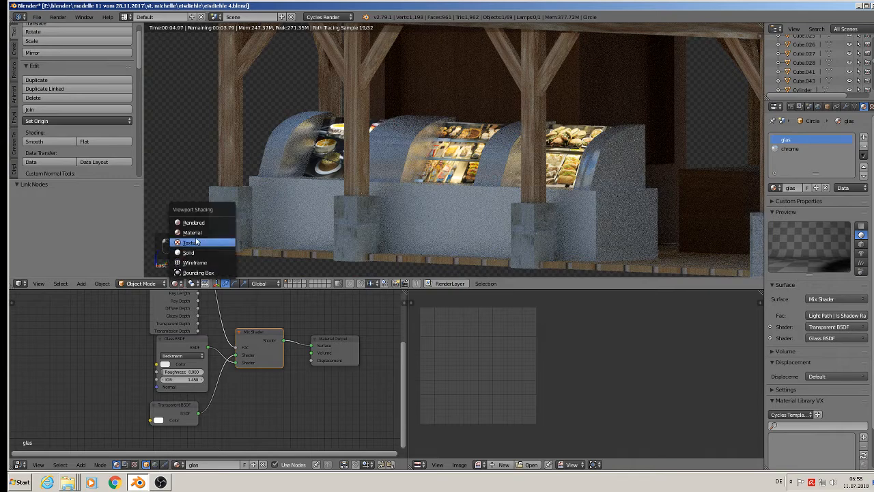
click(192, 233)
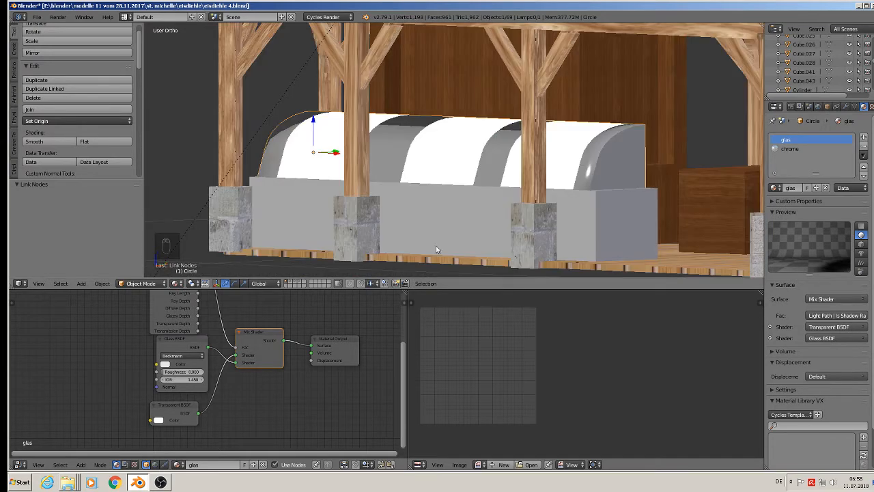
Step: Save the current scene file eisdiehle 4.blend
scroll(436, 246, down, 2)
scroll(437, 230, up, 1)
middle_drag(437, 229, 414, 247)
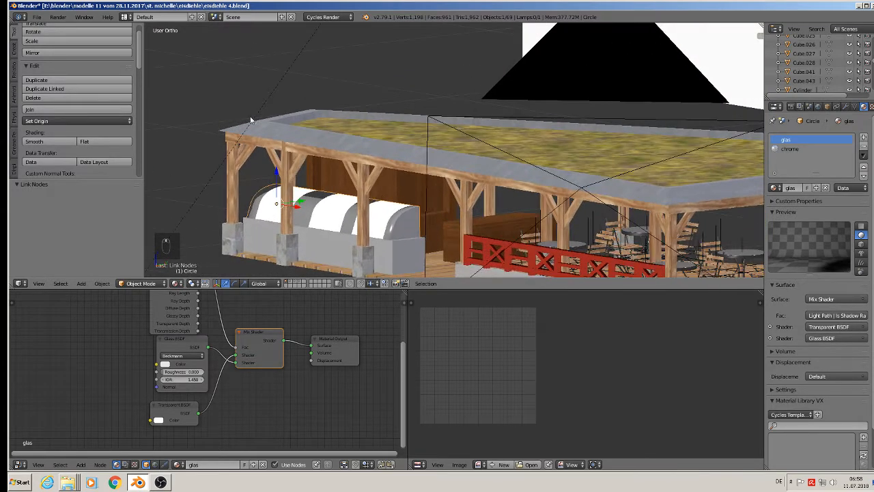
click(41, 18)
click(58, 87)
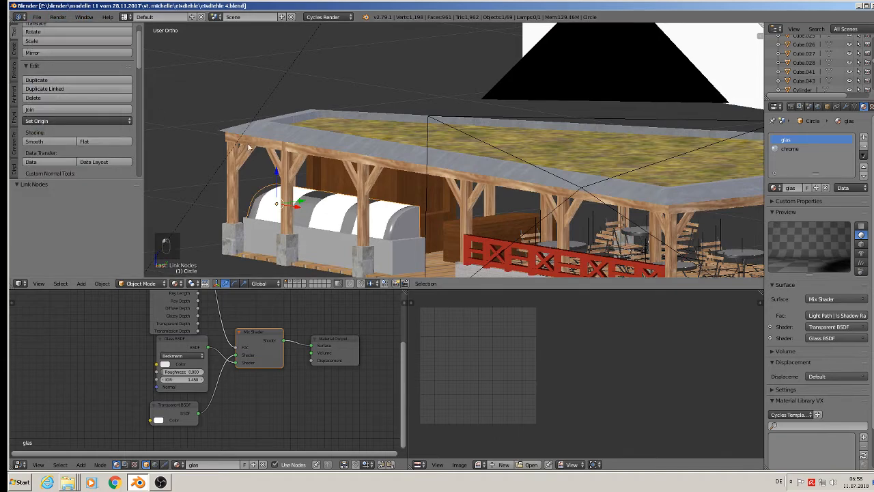
Step: Place the 3D cursor in the open space in front of the building and import kuehlschrank 1.jpg as an image plane
middle_drag(287, 195, 322, 166)
scroll(339, 170, up, 2)
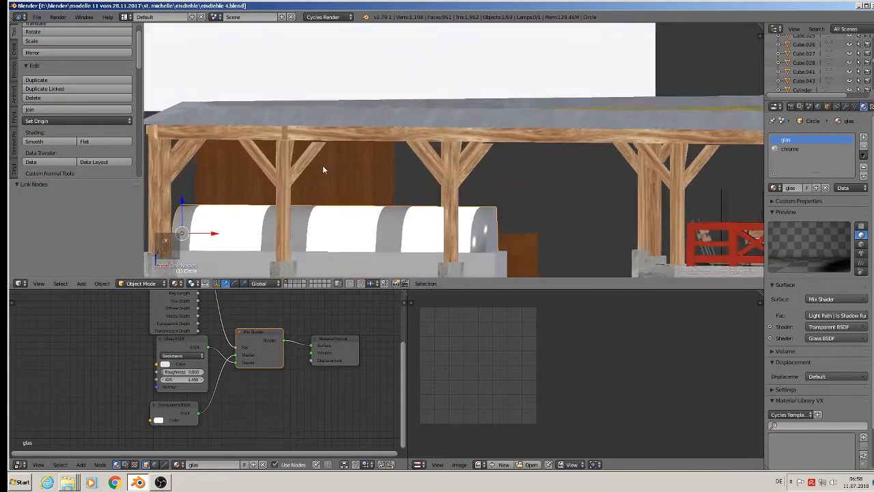
scroll(322, 165, down, 2)
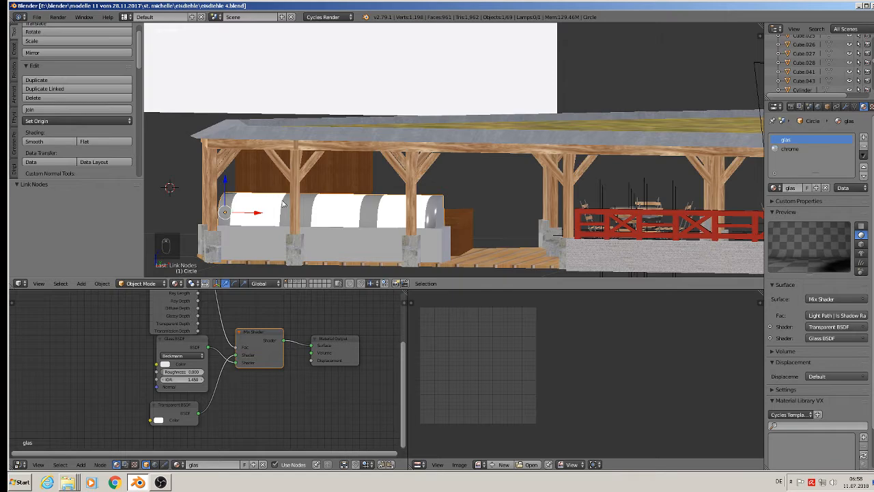
middle_drag(367, 239, 418, 244)
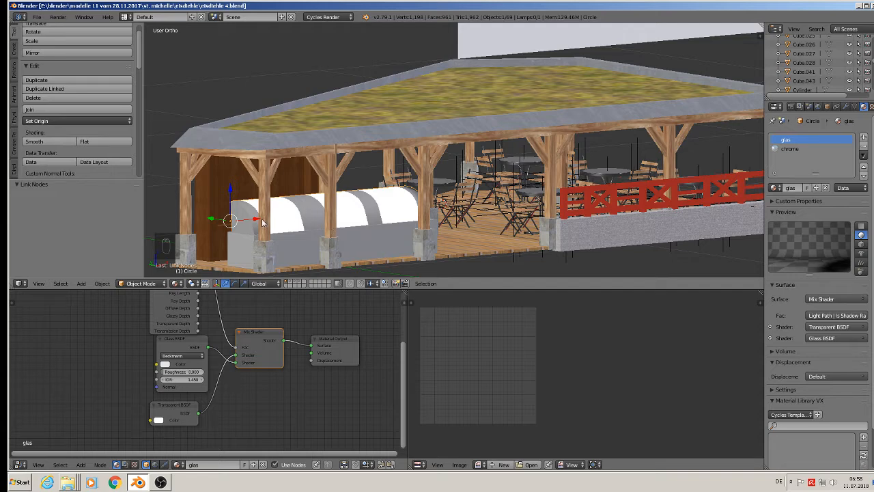
middle_drag(192, 222, 174, 224)
scroll(246, 237, down, 3)
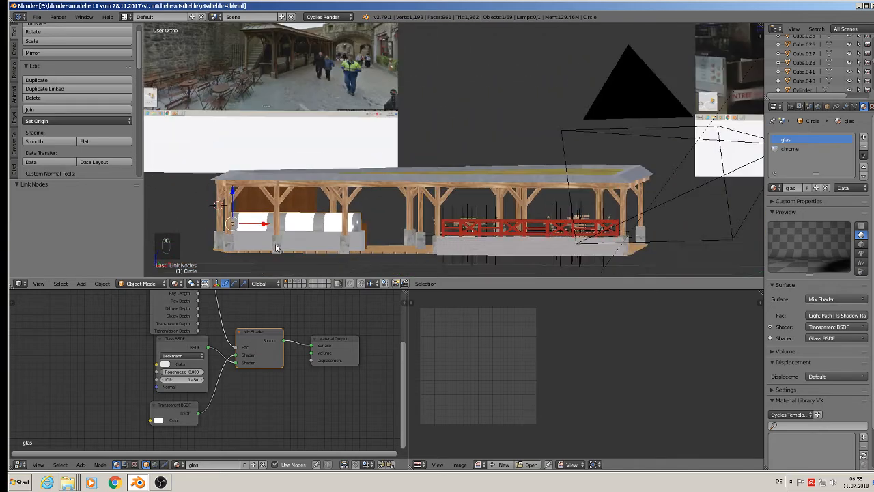
shift+middle_drag(273, 254, 379, 187)
click(351, 220)
click(81, 284)
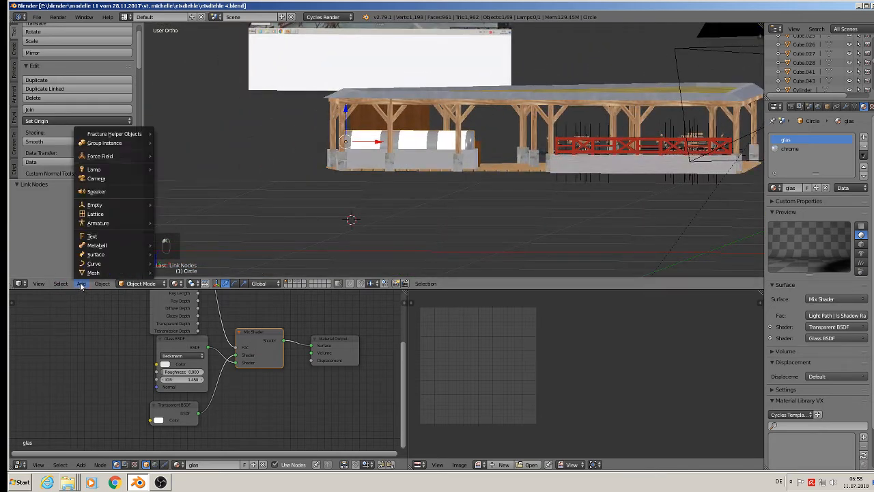
mouse_move(94, 276)
click(168, 276)
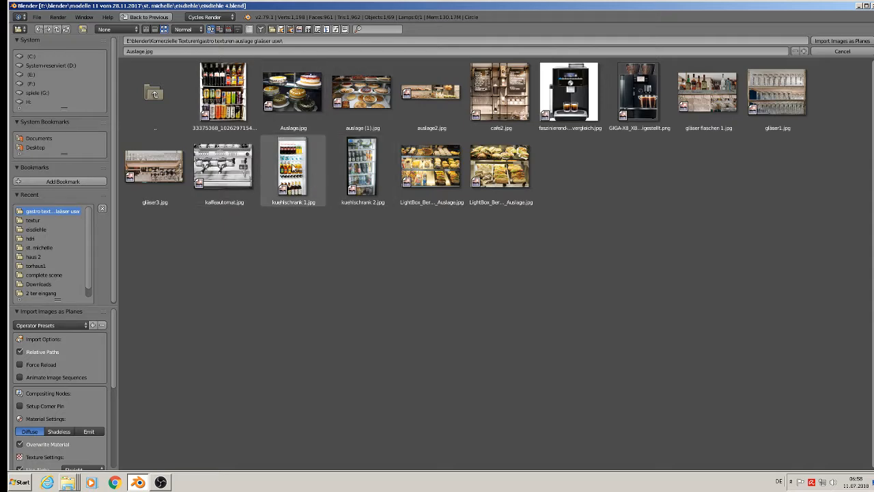
double_click(292, 163)
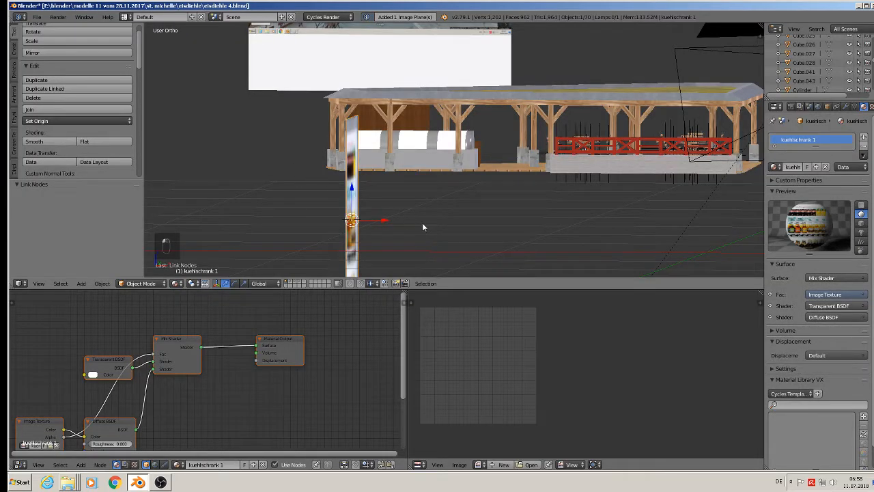
key(r)
key(z)
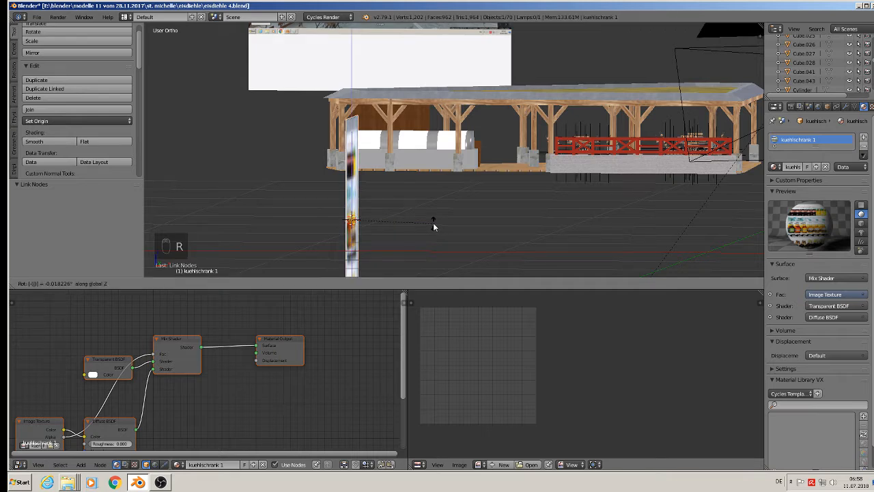
right_click(432, 226)
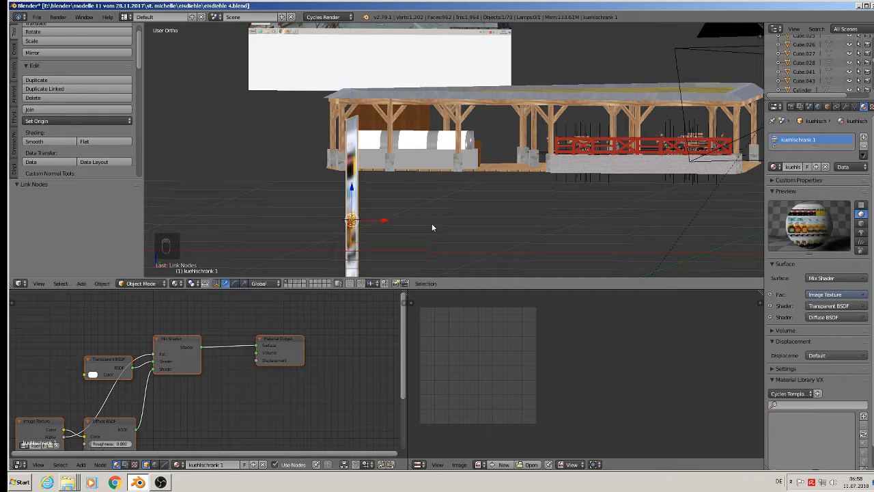
text(rz)
text(-)
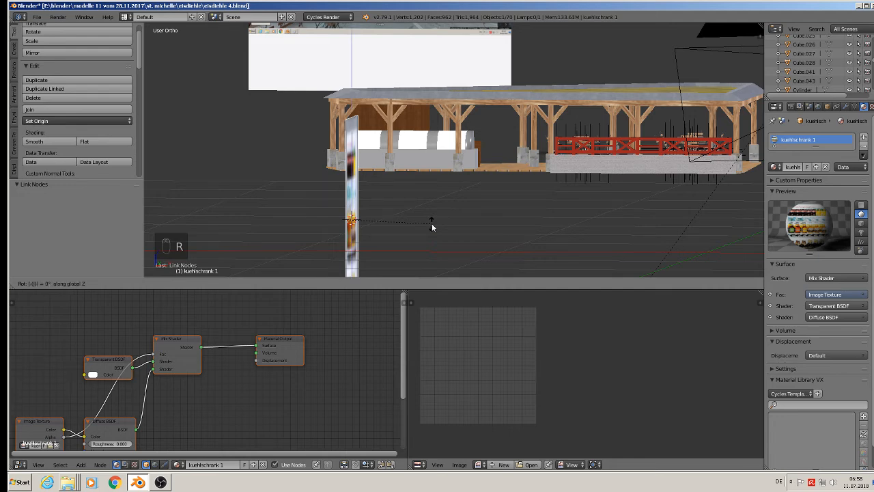
click(449, 222)
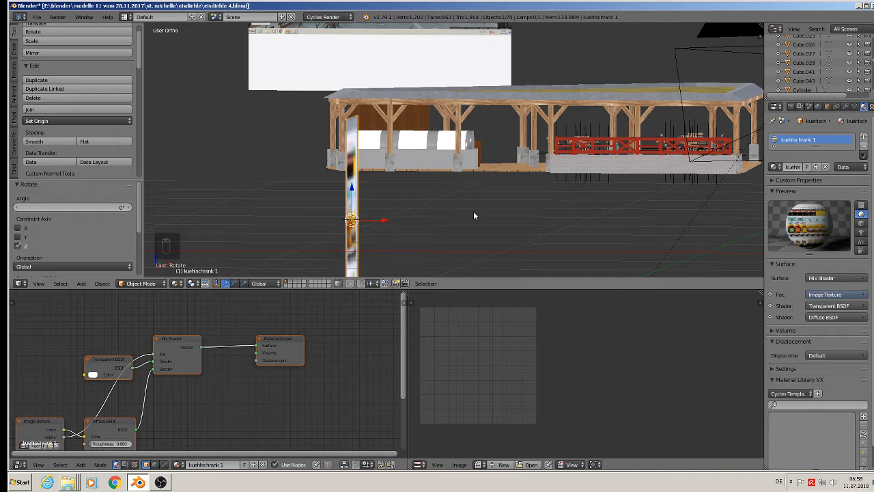
Step: Rotate the fridge image plane -90° about the Z axis and scale it down by a factor of about 0.325
text(r)
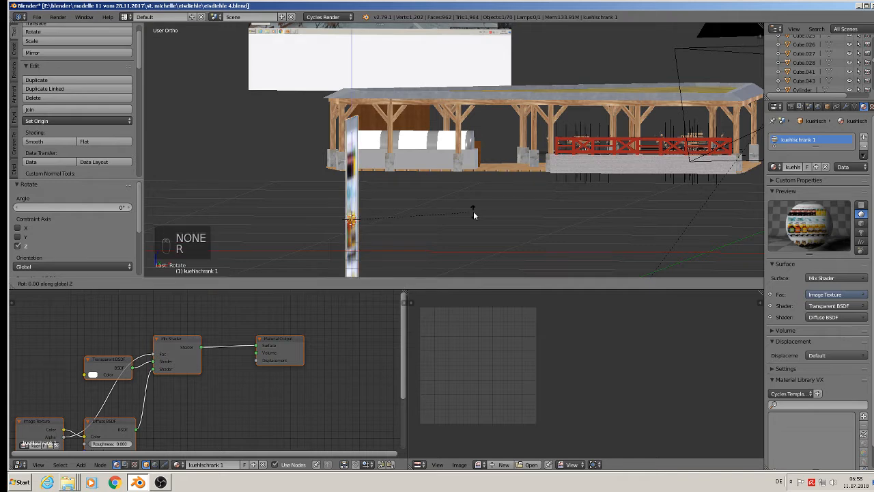
text(-90)
click(473, 211)
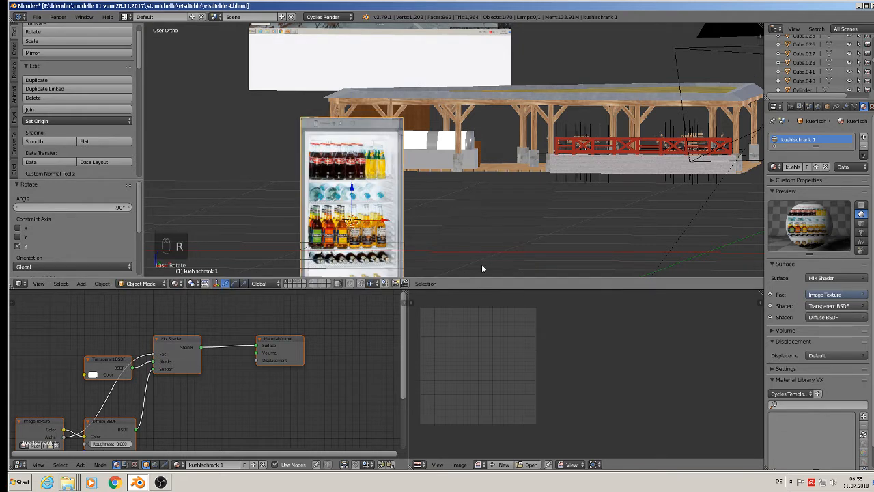
key(s)
click(387, 246)
Step: Move the fridge plane along Y and Z into the building, behind the display case
middle_drag(370, 243, 328, 250)
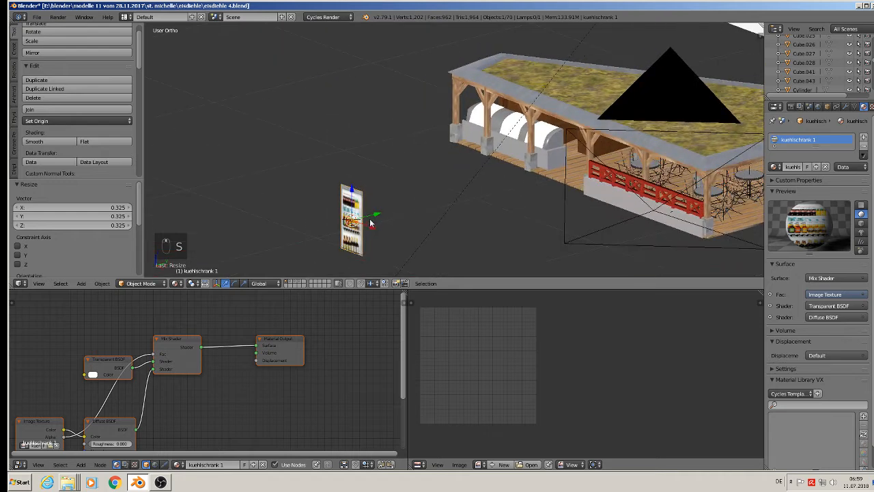
key(g)
key(y)
drag(561, 136, 552, 121)
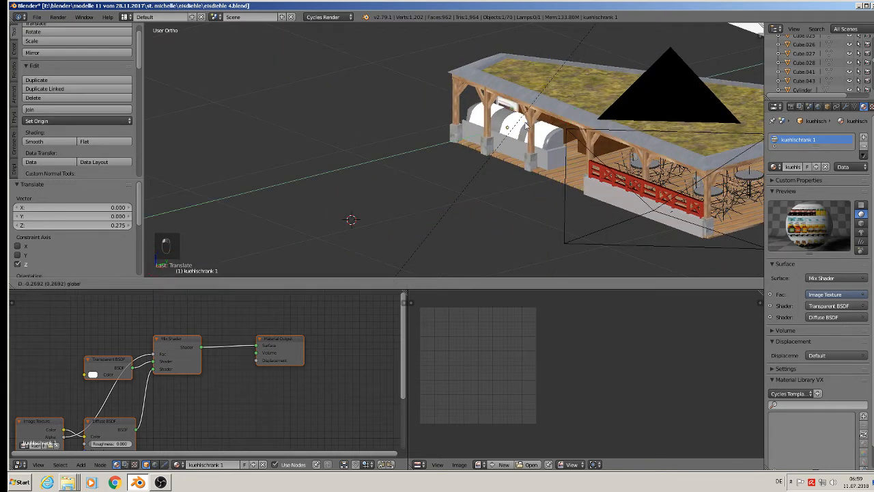
click(531, 125)
Step: Raise the fridge plane above the counter, scale it by about 0.819 and shift it along X toward the building's left end
middle_drag(532, 125, 596, 124)
scroll(579, 121, up, 5)
shift+middle_drag(495, 133, 532, 206)
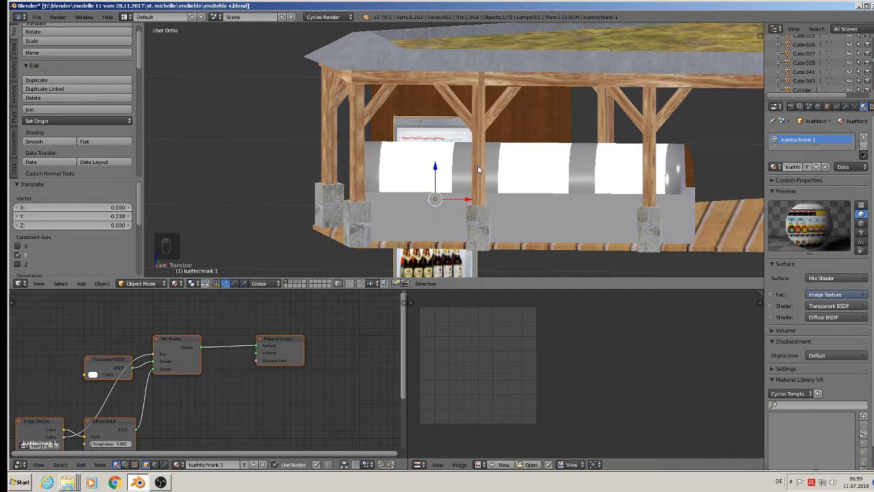
drag(435, 174, 443, 132)
key(s)
click(491, 189)
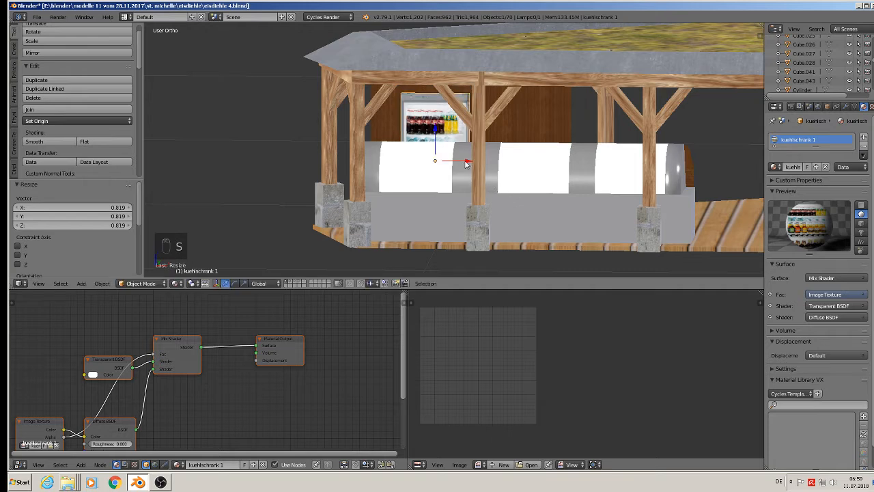
drag(467, 163, 437, 162)
Step: In the hood's mesh, move the rightmost glass section's vertices along X toward the end, narrowing the end chrome strip
right_click(415, 168)
key(Tab)
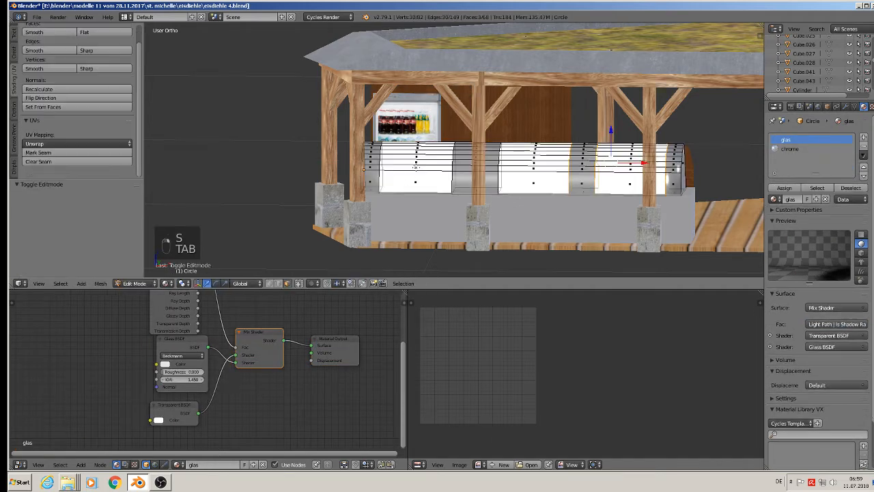
scroll(378, 259, up, 3)
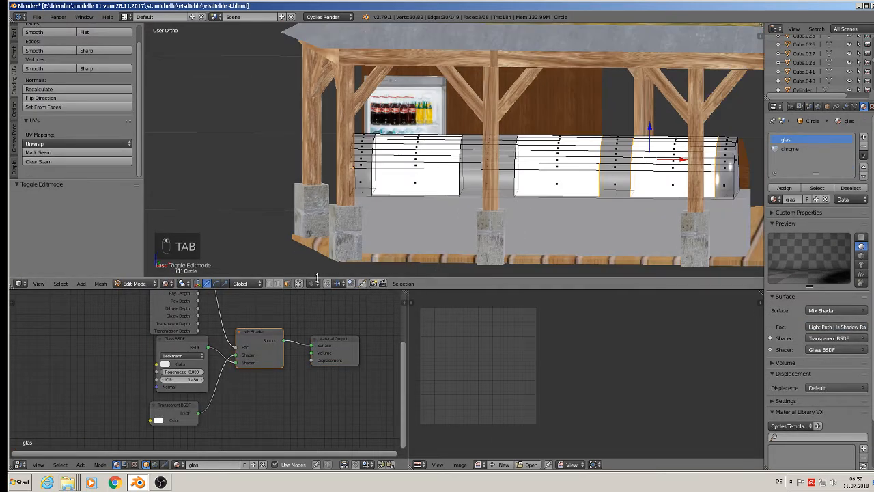
key(KP_1)
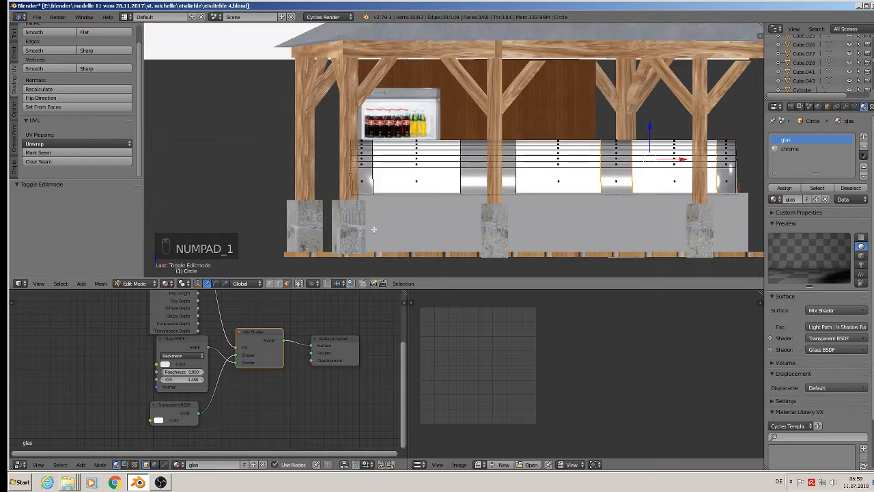
click(270, 283)
key(a)
key(a)
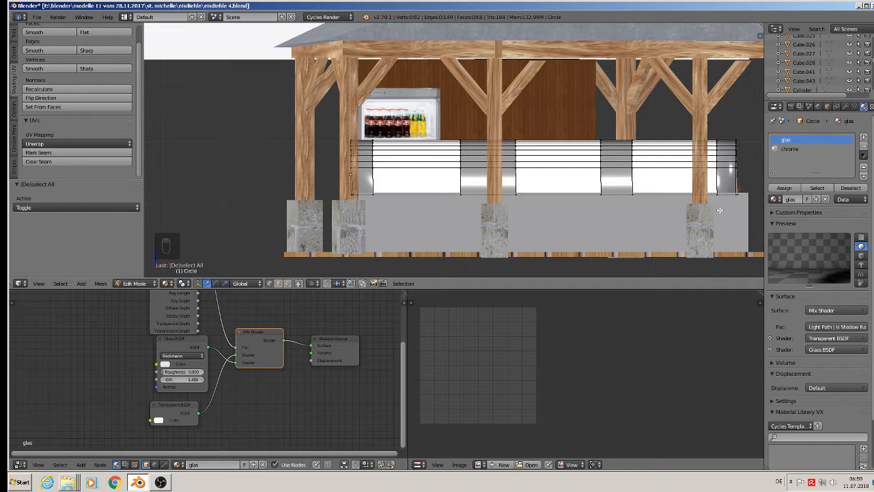
key(b)
drag(736, 198, 627, 126)
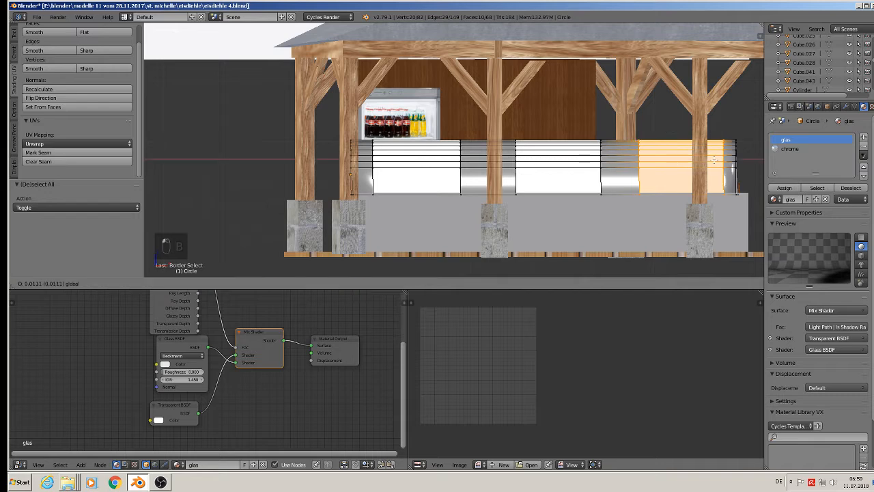
Step: Move the middle glass section's vertices about 0.057 along X to narrow the chrome strip beside the rightmost section
key(a)
key(v)
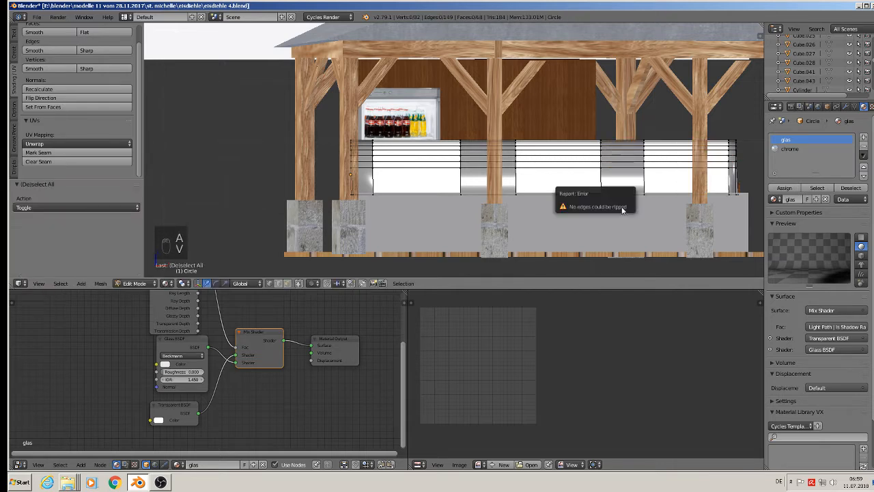
key(b)
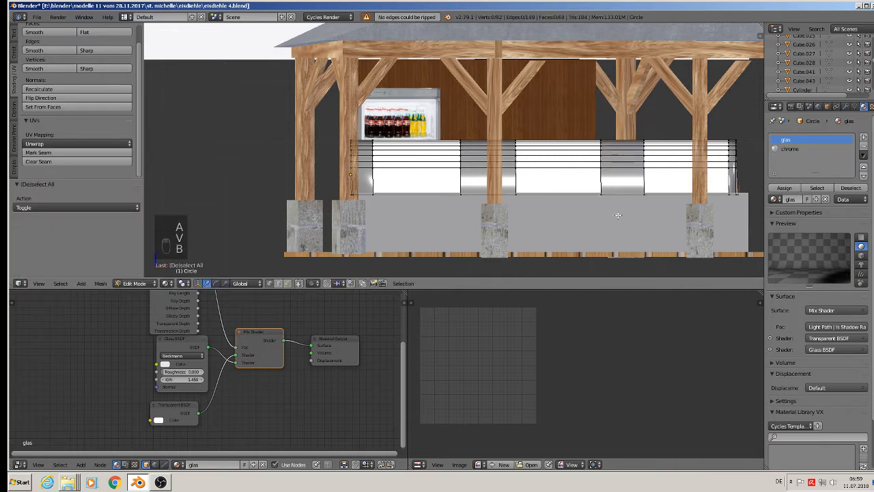
drag(618, 216, 498, 122)
drag(583, 161, 617, 166)
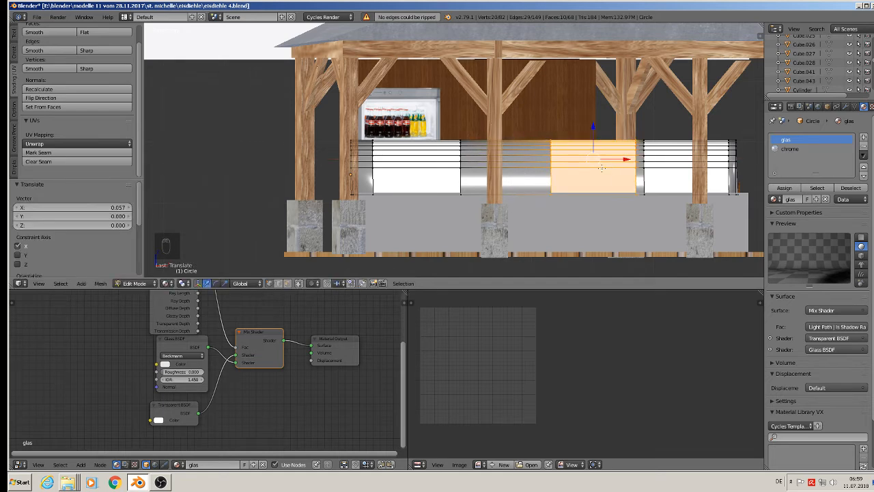
Step: Move the hood's leftmost glass section and end strip about 0.135 along X toward the middle section
key(a)
key(b)
drag(476, 210, 344, 125)
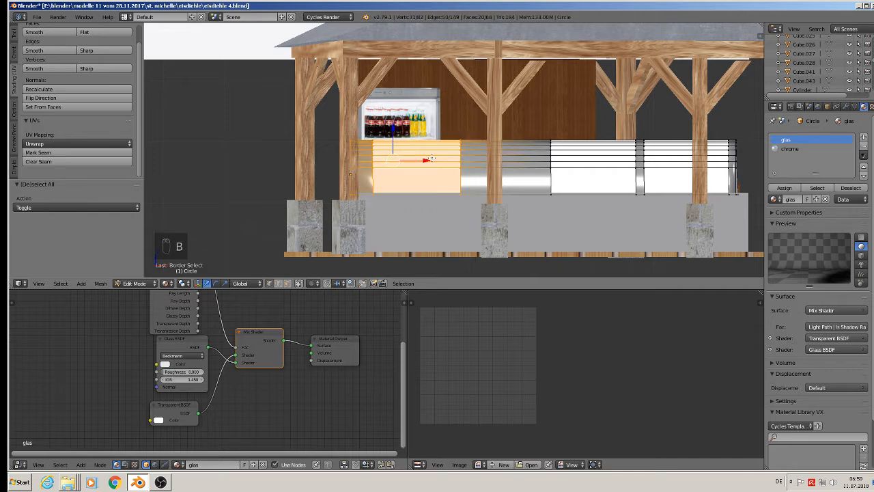
key(g)
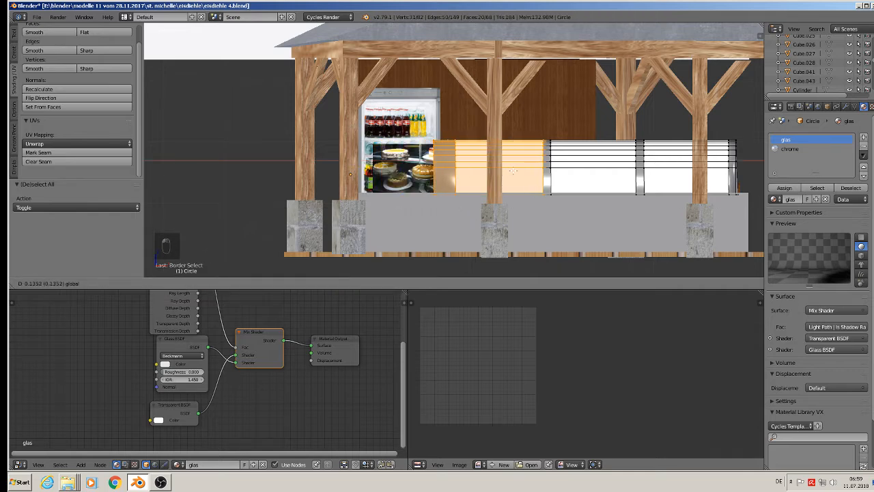
click(446, 205)
Step: Move the hood's left end vertices about 0.023 along X to narrow the end chrome strip
key(a)
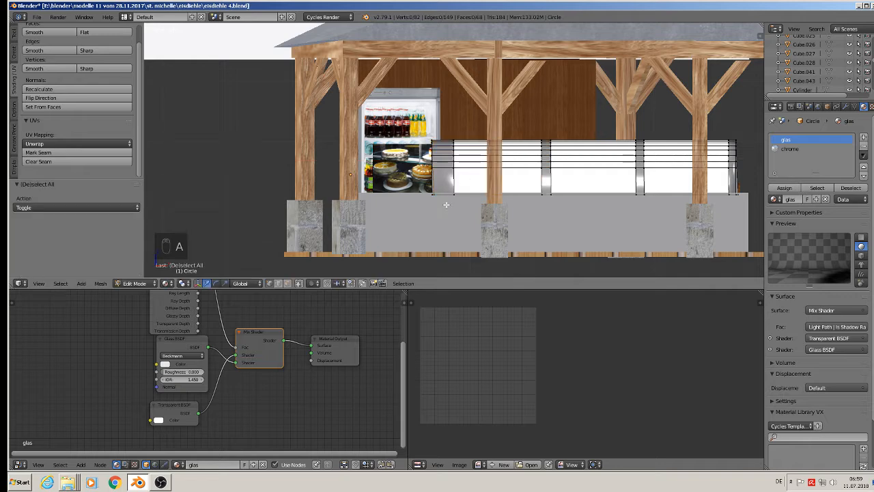
key(b)
drag(445, 224, 416, 126)
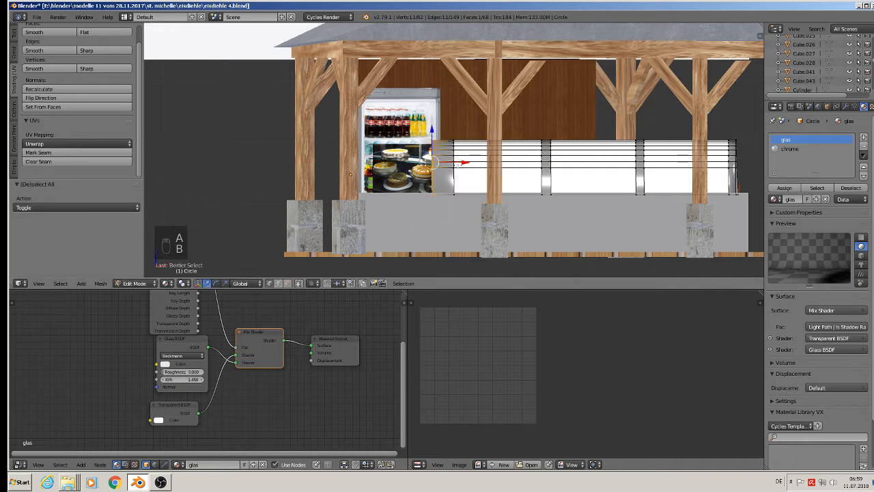
drag(462, 162, 475, 160)
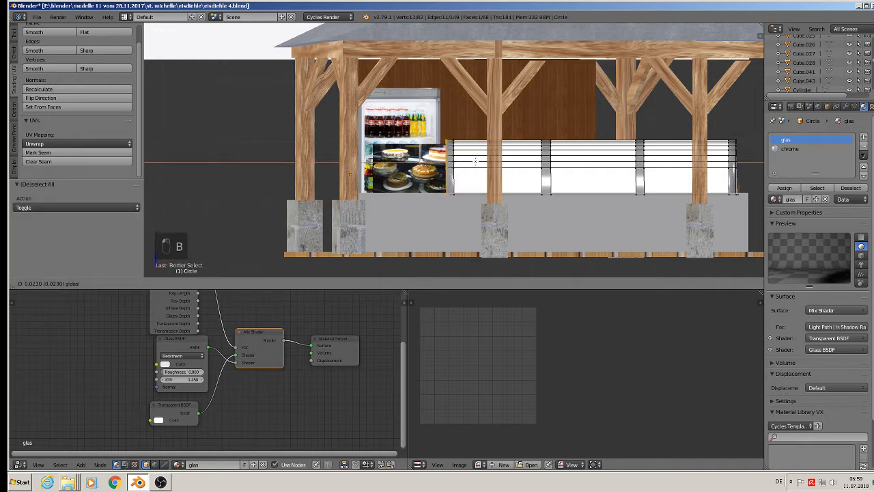
Step: Confirm the end-vertex move, clear the vertex selection and return the hood to Object Mode
click(476, 161)
key(a)
middle_drag(476, 162, 513, 207)
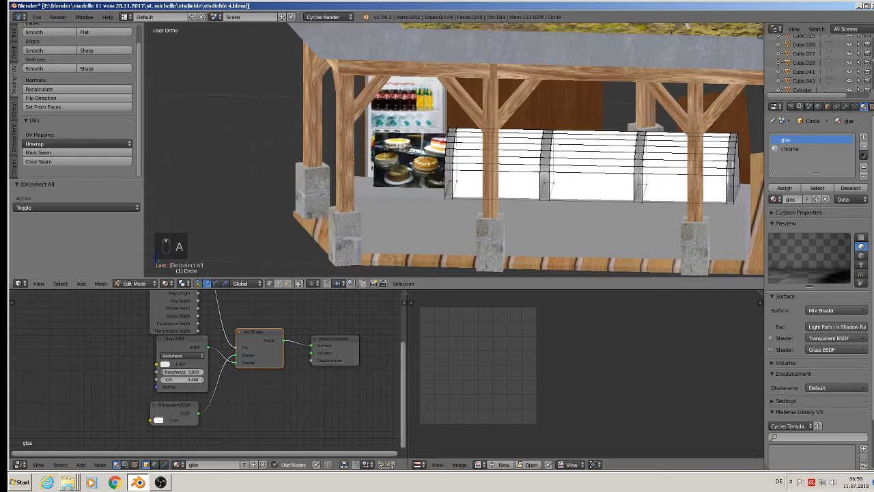
key(Tab)
right_click(414, 158)
key(z)
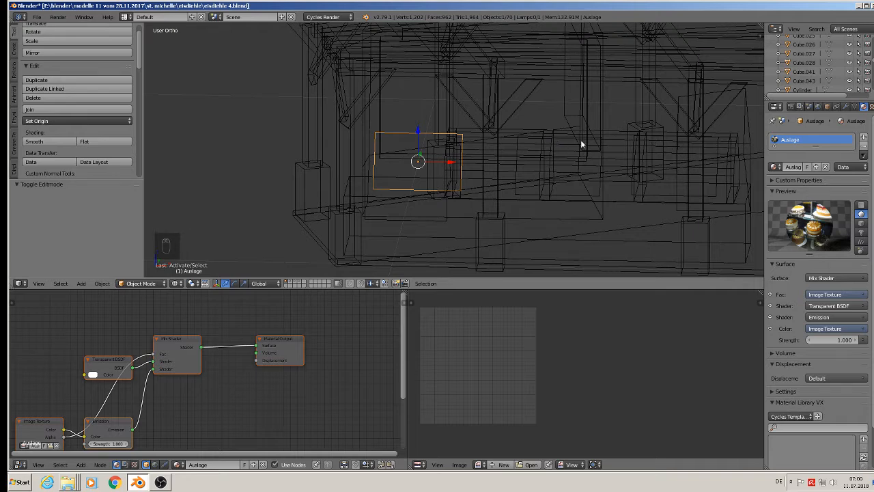
right_click(601, 142)
shift+right_click(600, 143)
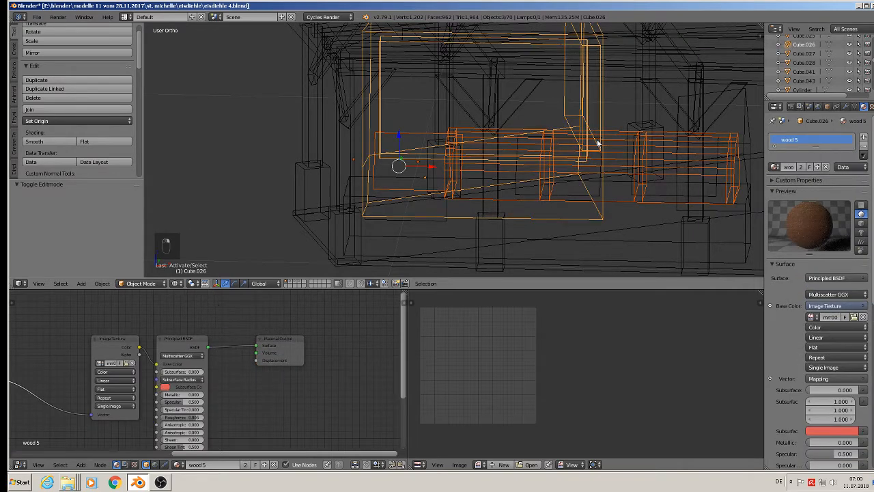
shift+right_click(598, 143)
middle_drag(598, 143, 463, 176)
key(Tab)
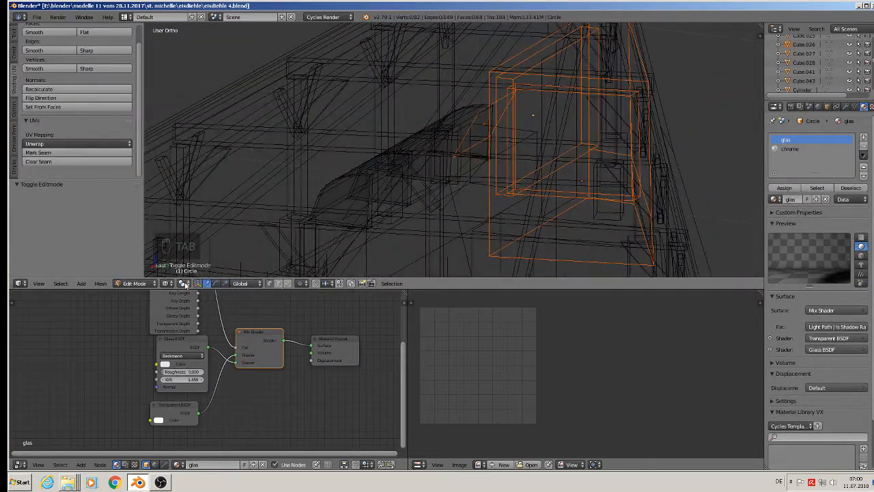
click(164, 284)
click(179, 233)
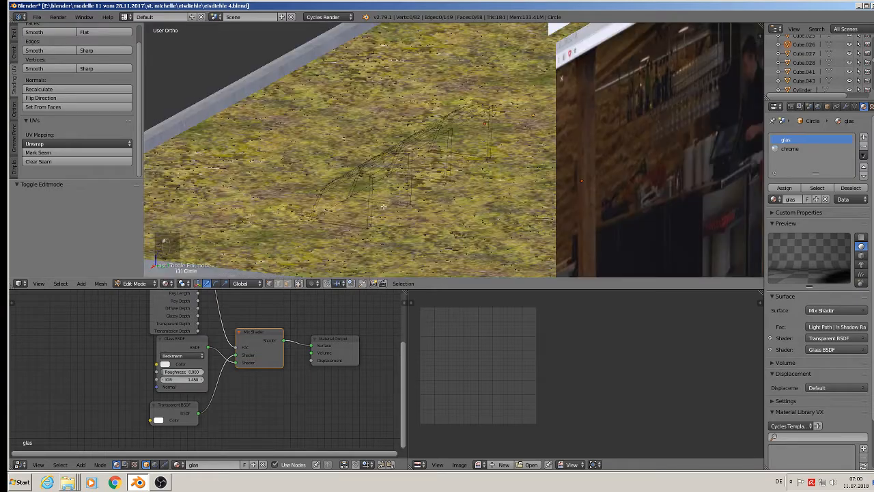
middle_drag(389, 205, 392, 187)
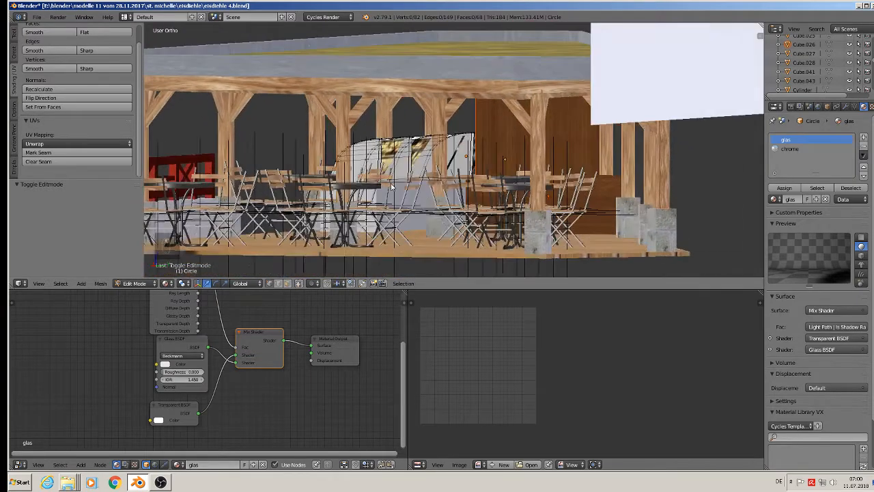
key(Tab)
Step: Move the sandwich picture in the display case about -0.082 along Y
right_click(395, 152)
middle_drag(392, 147, 394, 154)
scroll(399, 144, up, 5)
right_click(407, 111)
middle_drag(409, 112, 530, 153)
drag(411, 94, 414, 110)
key(KP_1)
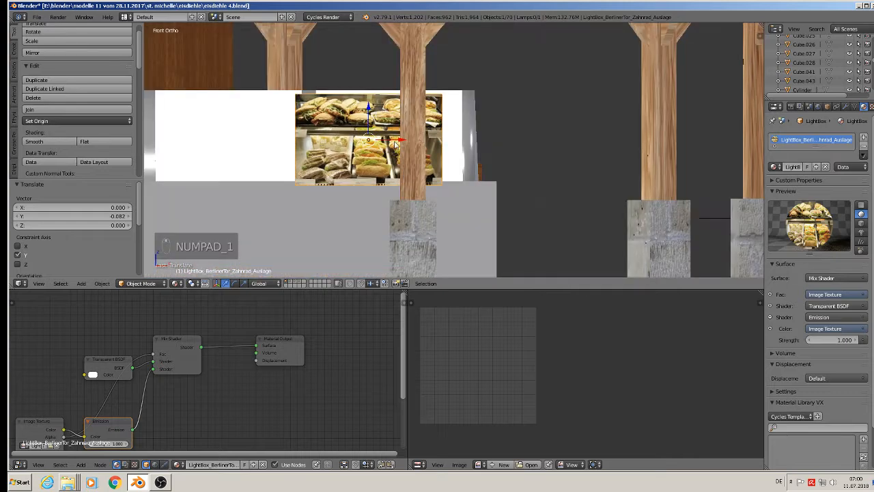
Step: Shift the sandwich picture slightly along X and about 0.056 along Y within the glass hood
drag(395, 143, 416, 143)
middle_drag(416, 143, 314, 191)
drag(422, 134, 477, 125)
middle_drag(394, 141, 307, 114)
Step: Reposition the neighbouring blueberry pastry picture in the display case, moving it about 0.050 along Y
right_click(593, 116)
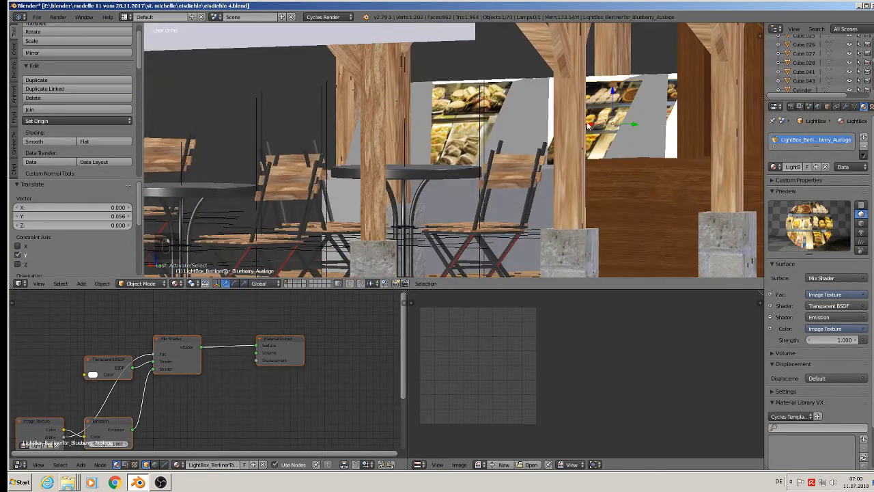
middle_drag(593, 116, 677, 160)
drag(630, 114, 668, 142)
key(KP_1)
middle_drag(709, 120, 627, 154)
drag(653, 135, 695, 123)
middle_drag(633, 149, 670, 147)
Step: Move the cake picture along X into the glass hood and about 0.021 along Y
right_click(603, 125)
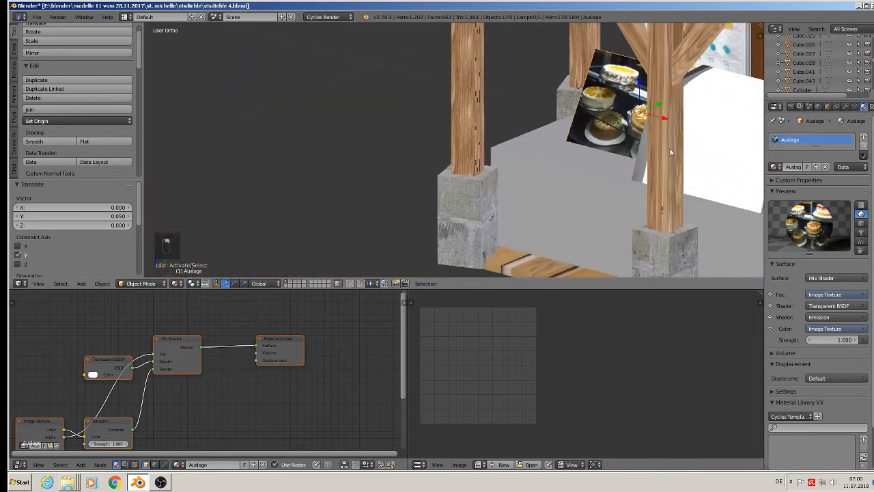
scroll(664, 137, down, 2)
drag(654, 116, 722, 164)
middle_drag(722, 164, 657, 177)
drag(687, 145, 700, 145)
middle_drag(654, 164, 729, 144)
scroll(574, 107, up, 1)
Step: Raise the drinks fridge picture about 0.037 along Z and move it about 0.039 along Y
right_click(584, 106)
scroll(582, 108, down, 3)
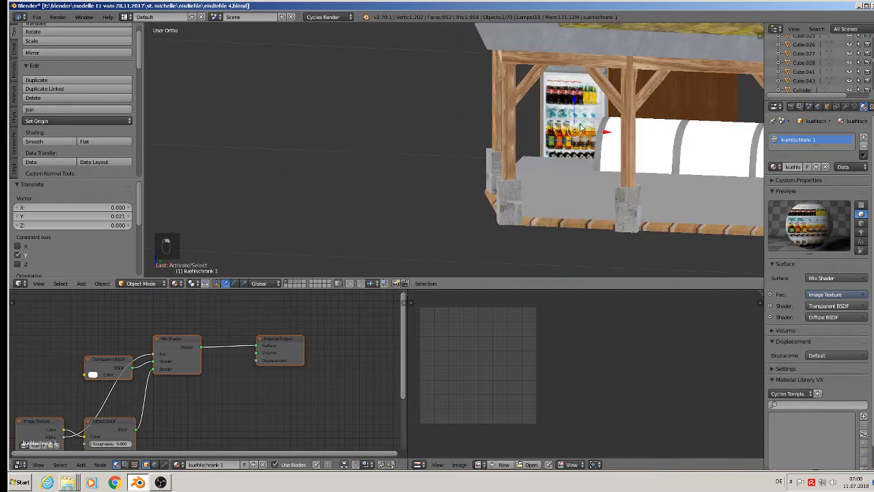
drag(578, 106, 584, 86)
middle_drag(583, 86, 564, 125)
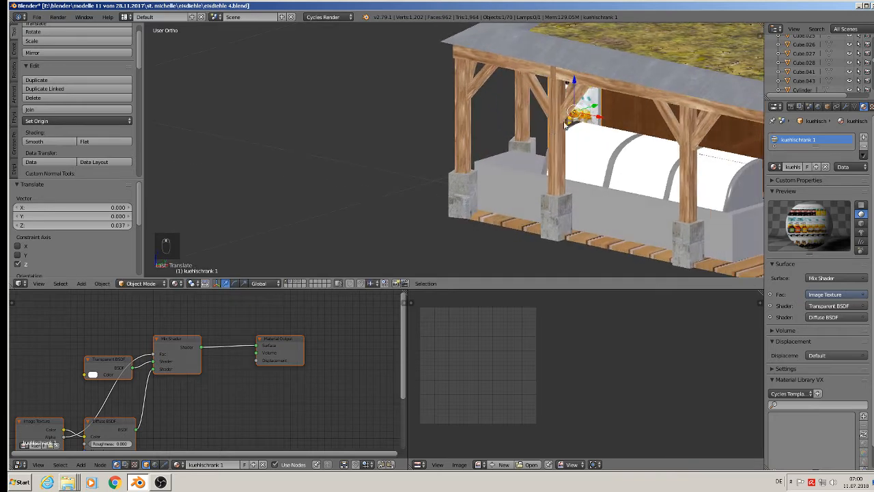
drag(597, 103, 582, 112)
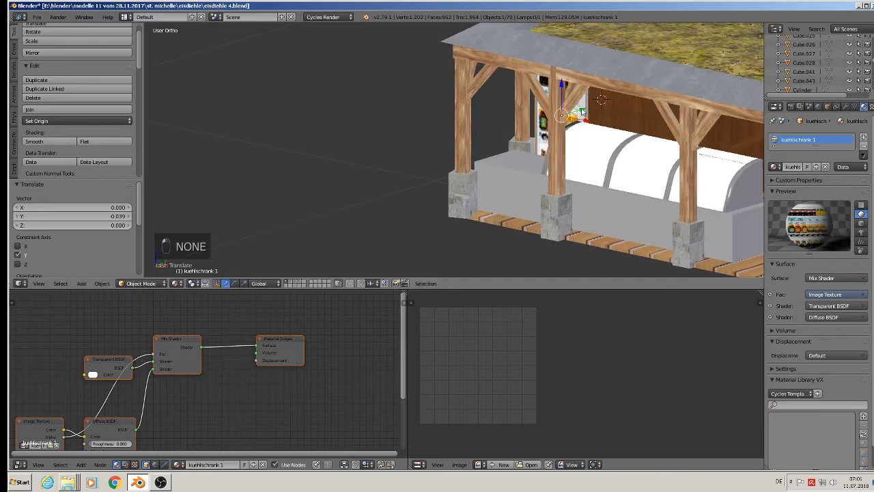
Step: Extrude the drinks fridge's face to give the fridge box-like depth
key(Tab)
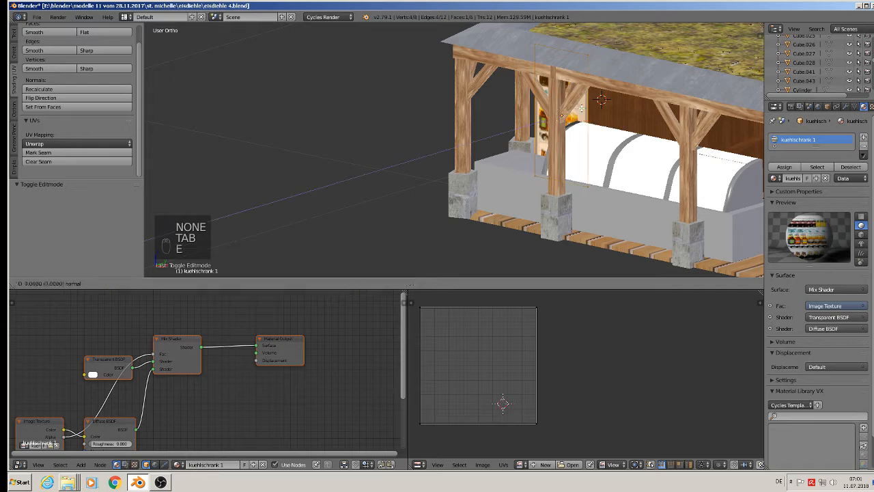
key(e)
click(615, 107)
key(Tab)
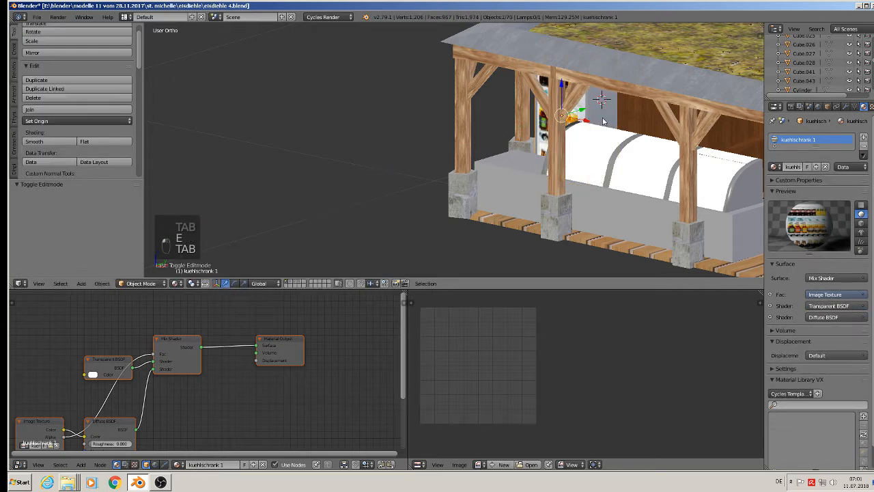
Step: Shift the fridge slightly sideways and lower it toward the wooden floor behind the counter
middle_drag(605, 119, 595, 103)
drag(587, 111, 596, 110)
middle_drag(595, 111, 422, 107)
key(a)
scroll(642, 119, down, 2)
scroll(369, 88, up, 2)
right_click(370, 70)
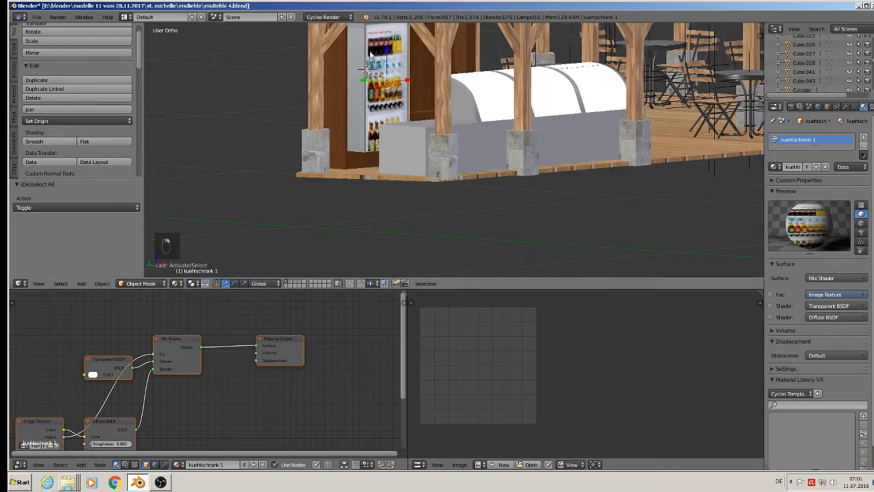
drag(389, 58, 392, 76)
key(a)
middle_drag(481, 154, 396, 153)
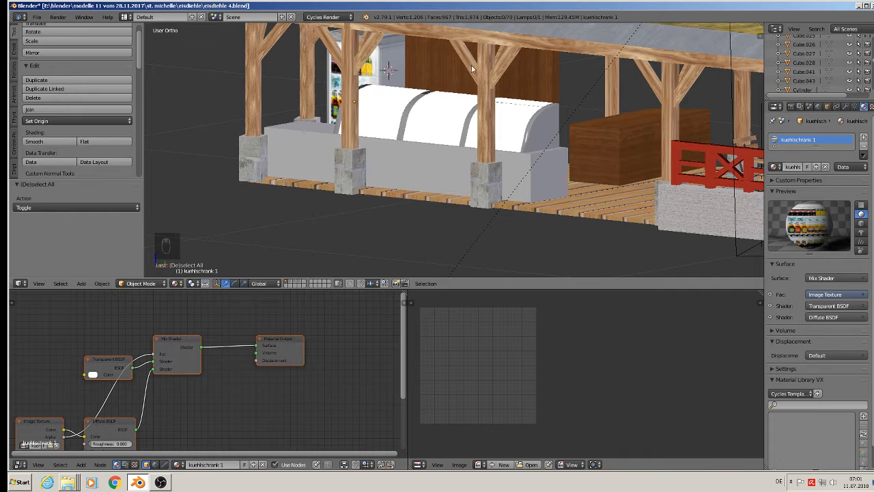
Step: Add a single vertical loop cut to the wooden back wall, slid close to the fridge's side
scroll(471, 65, down, 3)
scroll(530, 95, up, 2)
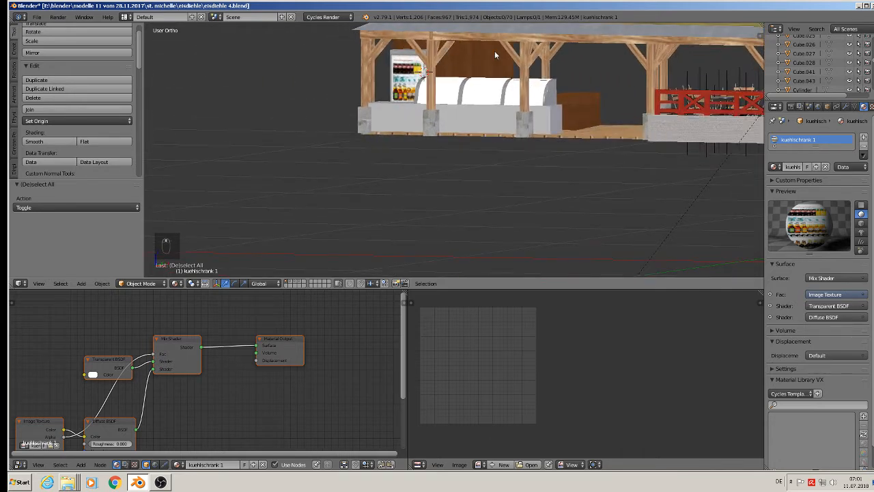
scroll(471, 60, up, 4)
right_click(468, 60)
key(Tab)
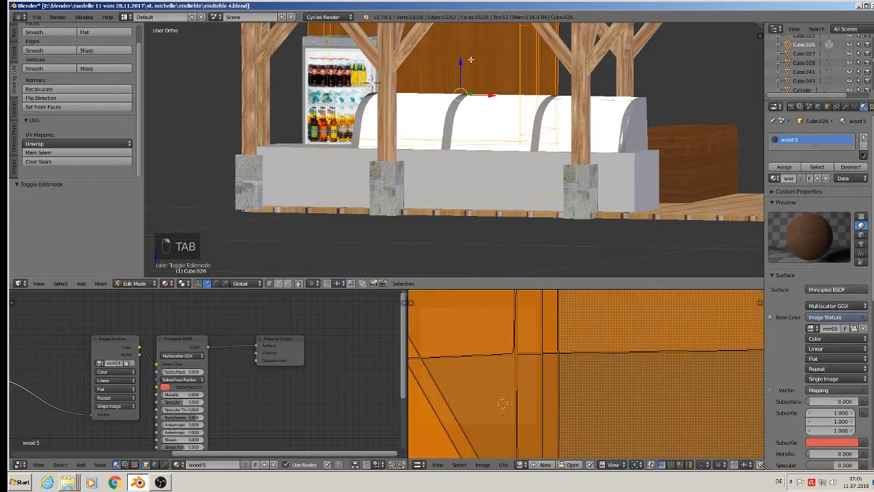
mouse_move(471, 60)
middle_down()
mouse_move(501, 67)
mouse_move(483, 59)
middle_up()
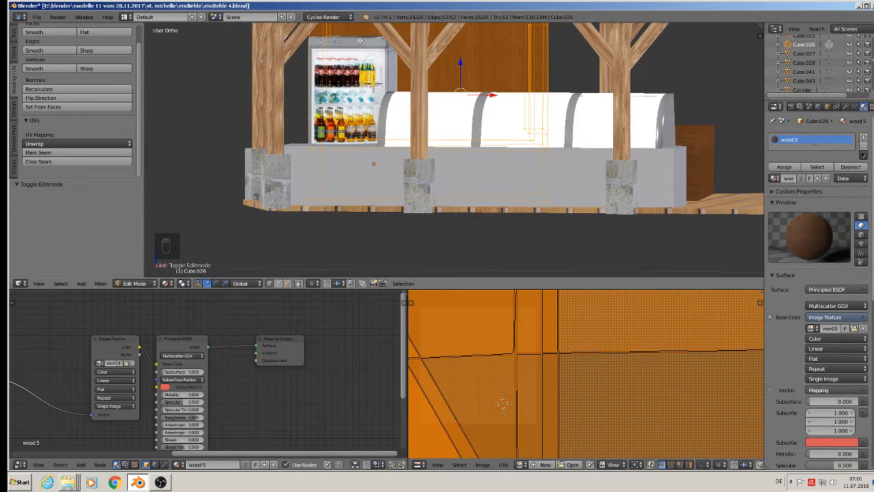
middle_drag(430, 60, 492, 111)
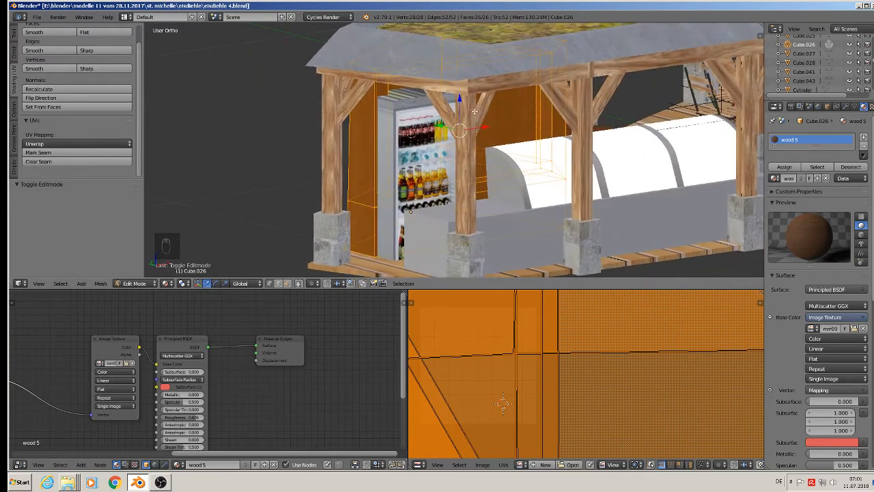
click(288, 284)
middle_drag(391, 99, 354, 105)
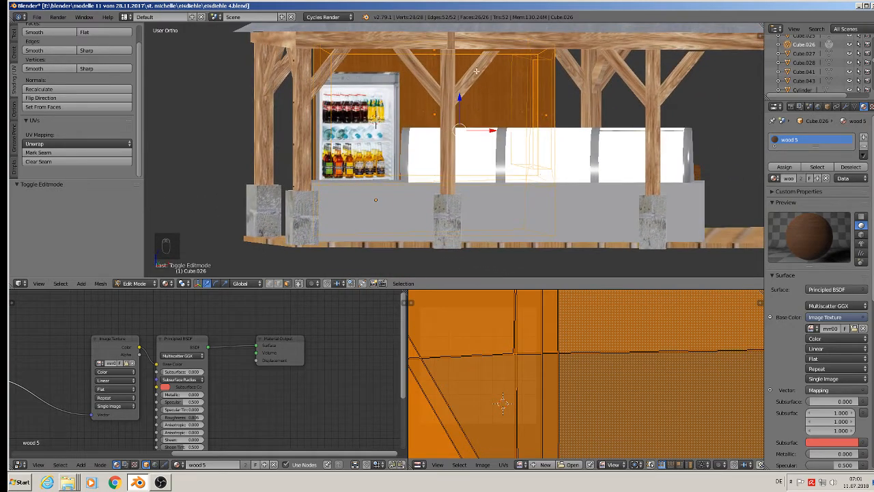
key(ctrl+r)
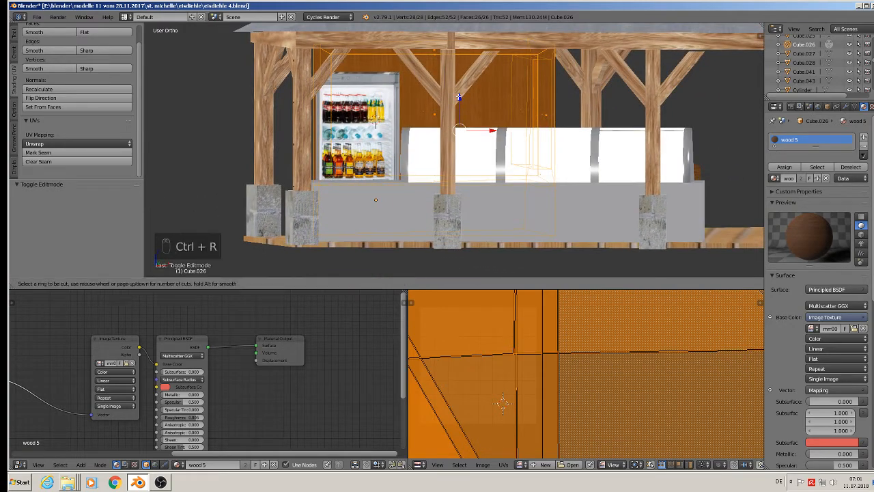
click(437, 63)
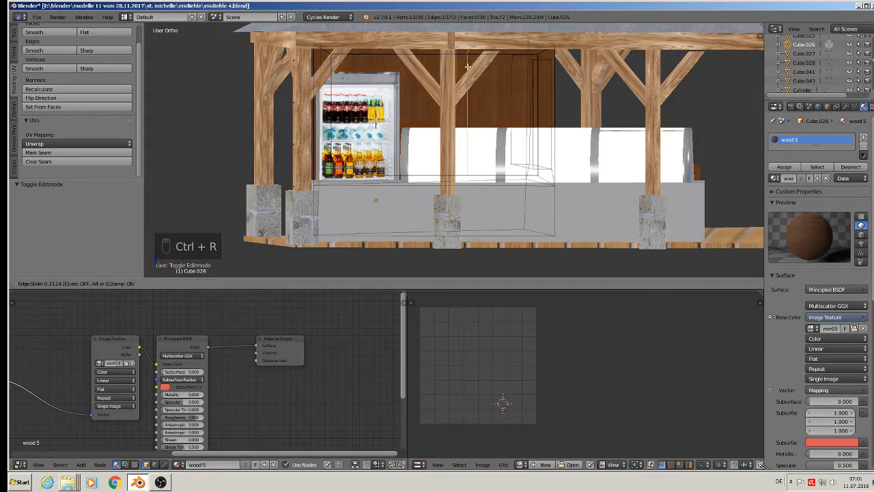
click(439, 75)
middle_drag(439, 75, 450, 98)
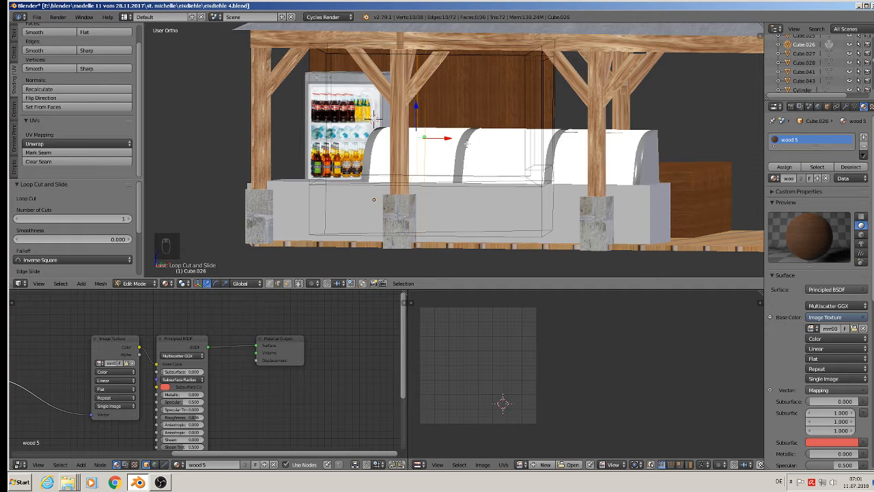
Step: Add a horizontal loop cut to the wooden back wall, slid down behind the glass hood
key(ctrl+r)
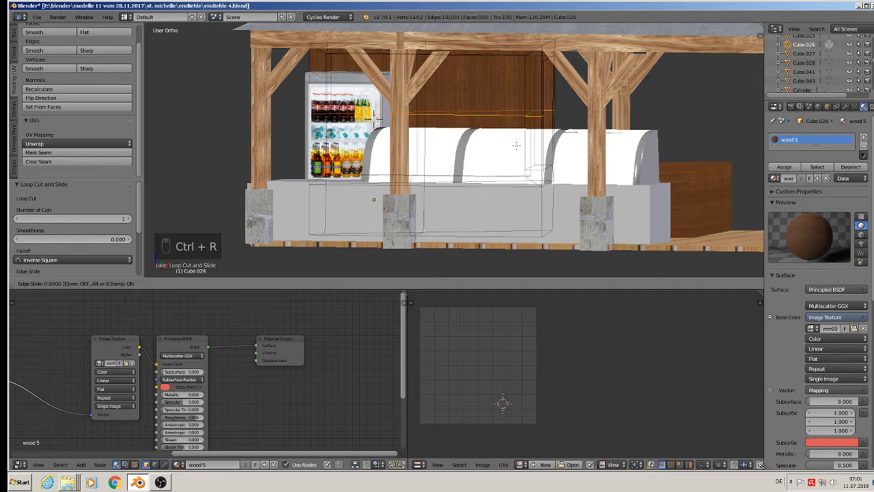
click(517, 170)
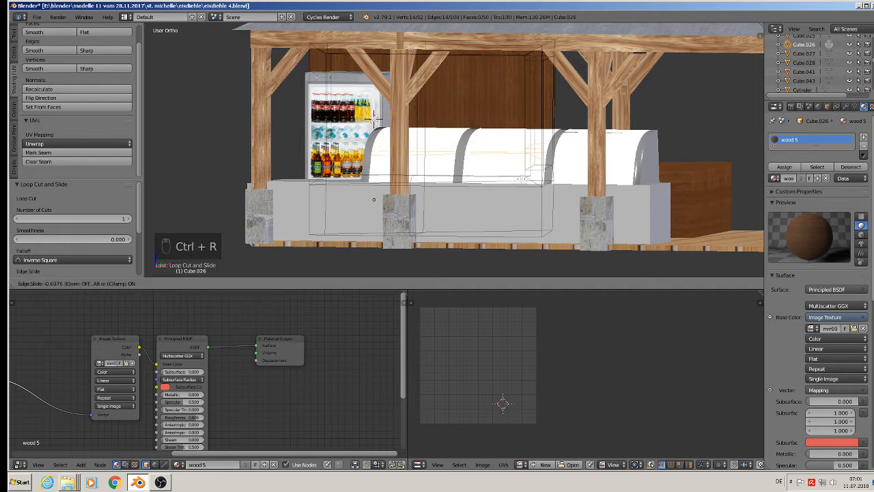
click(521, 179)
middle_drag(483, 129, 496, 137)
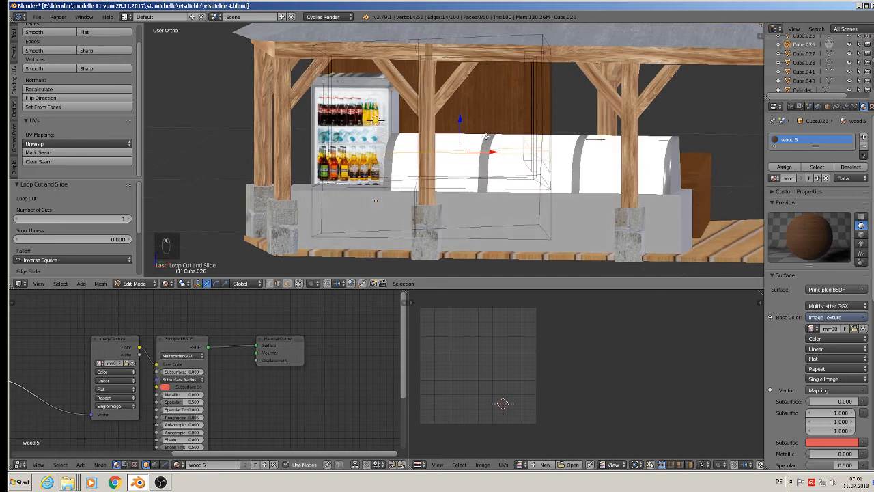
Step: Add a new material named BACKPACK to the wooden back wall and assign it to the wall face above the glass hood
click(287, 283)
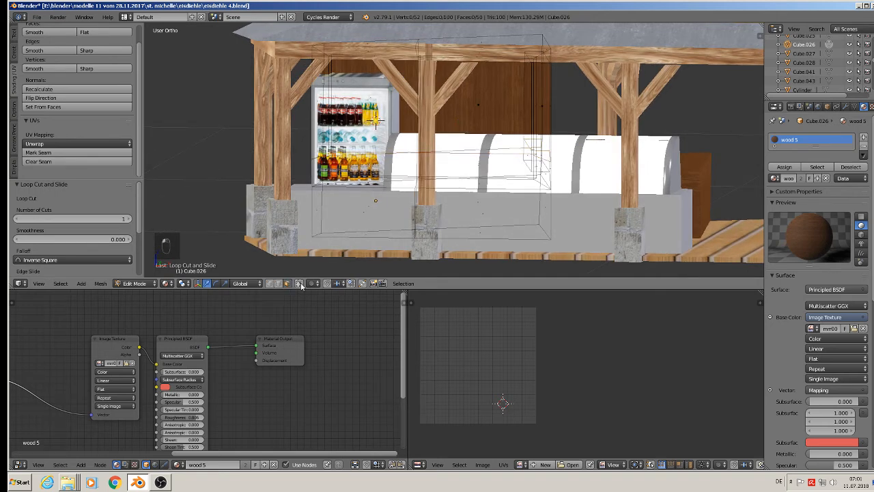
right_click(482, 104)
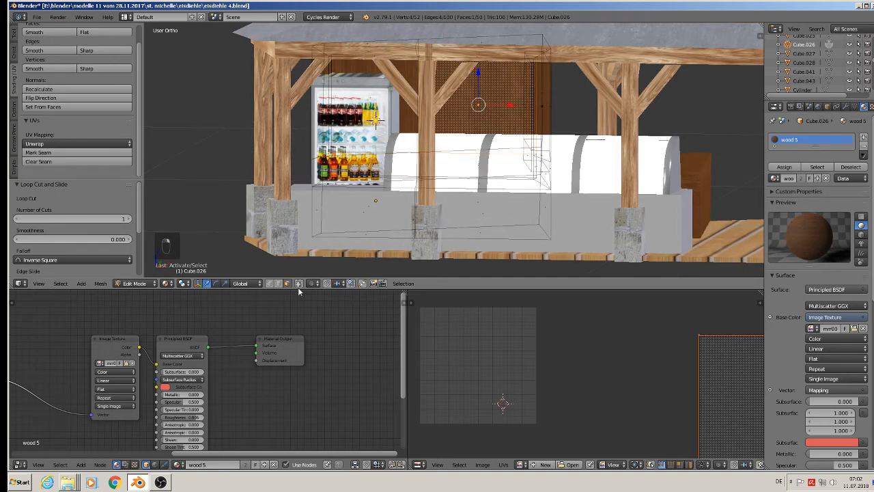
click(298, 284)
middle_drag(492, 162, 463, 88)
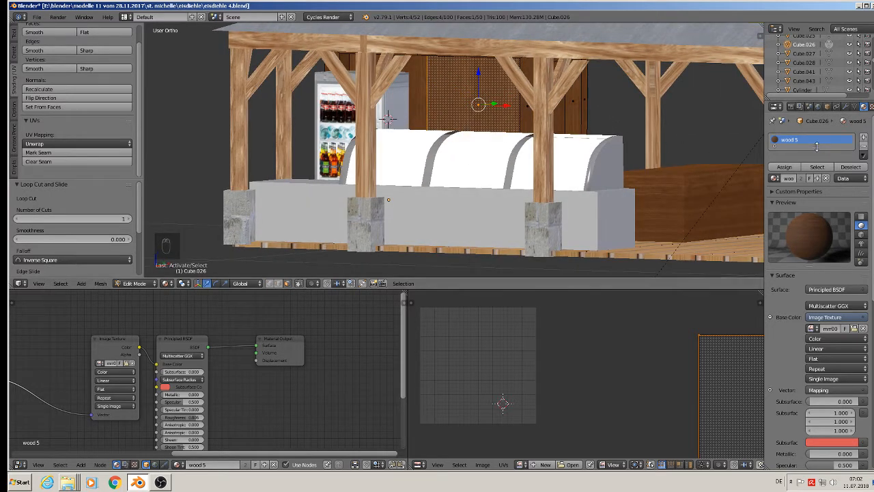
drag(815, 145, 819, 202)
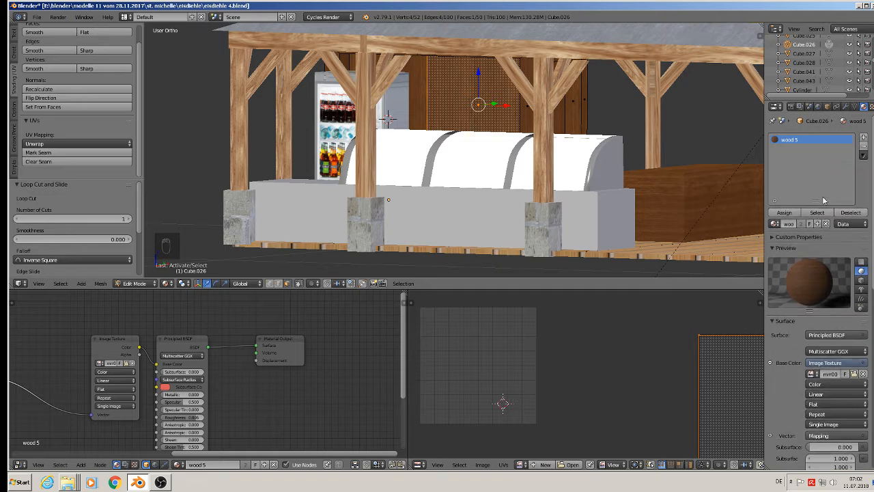
click(864, 139)
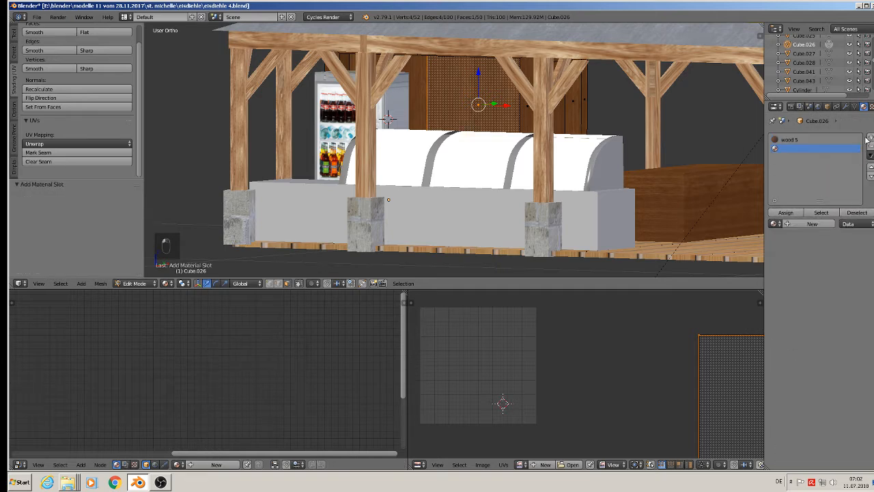
click(812, 224)
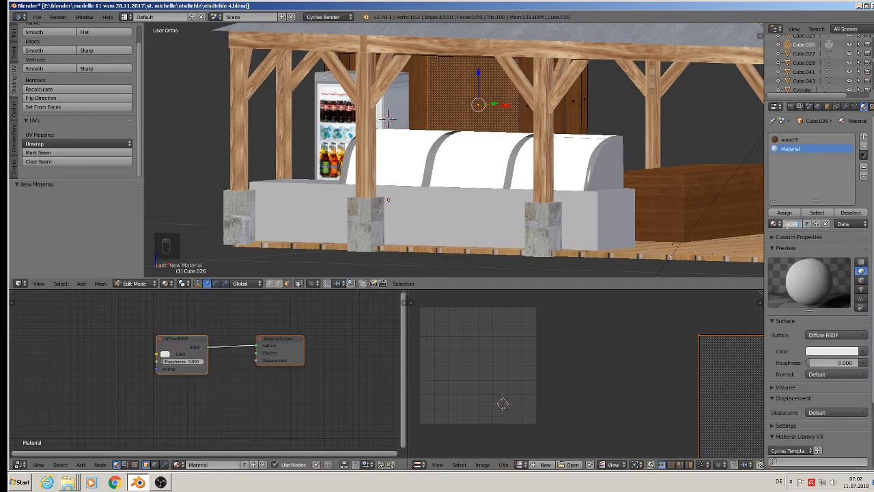
click(788, 228)
text(BACKPACK)
key(Return)
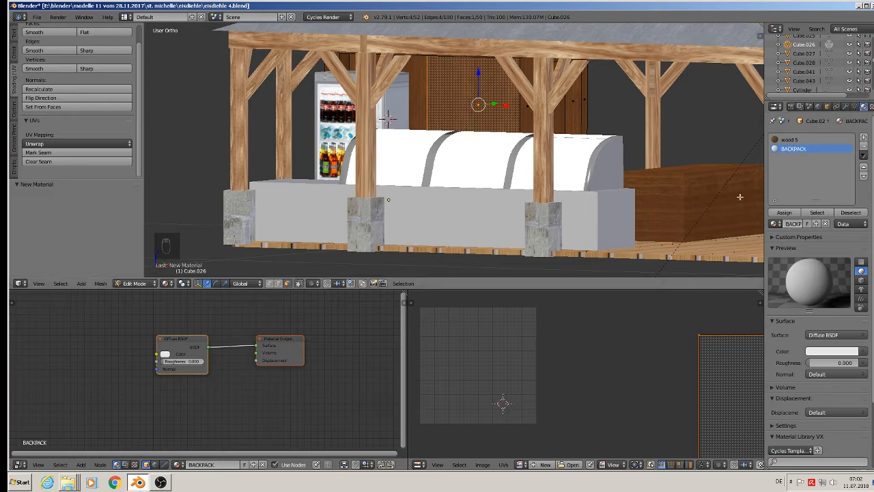
click(784, 213)
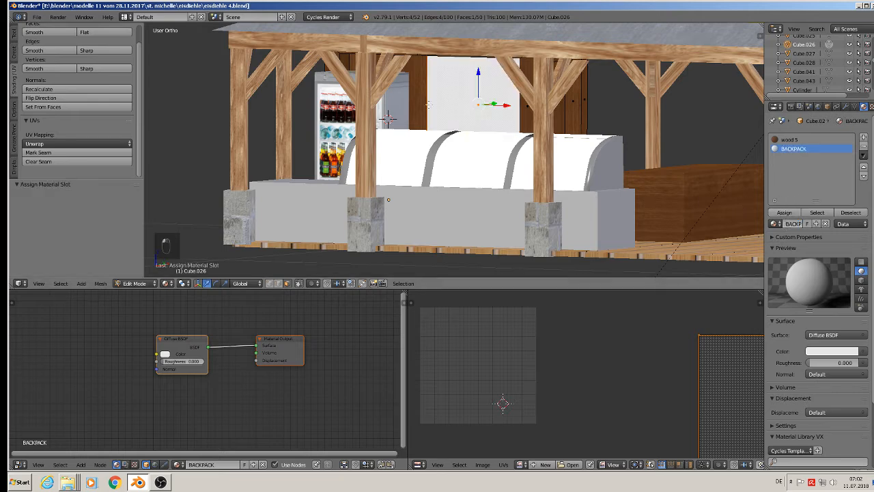
Step: UV-map the wall face above the glass hood from the front view with Project from View (Bounds)
key(KP_1)
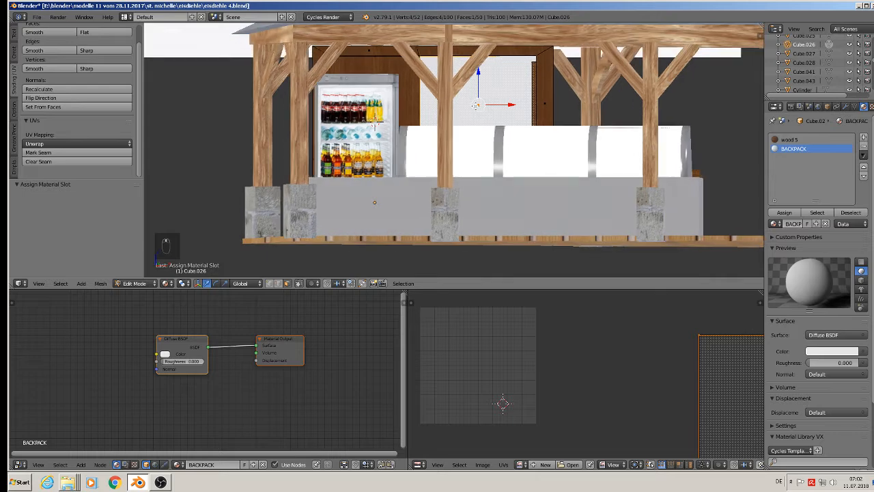
key(u)
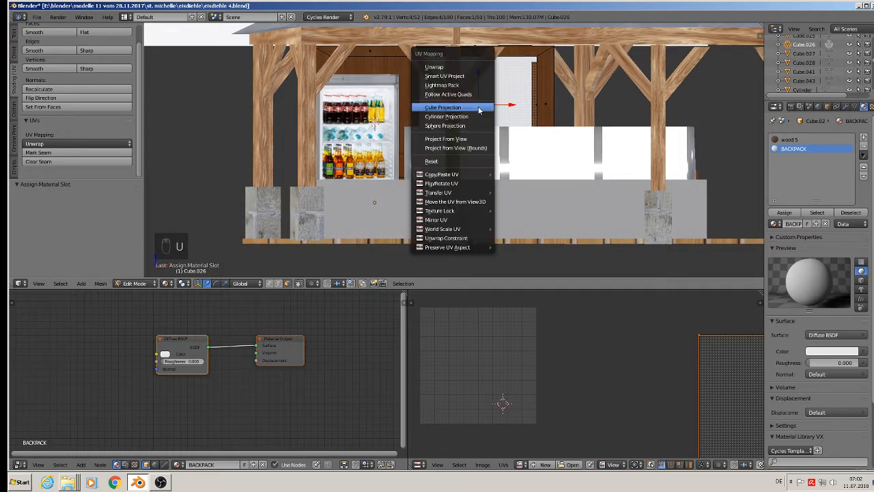
click(470, 148)
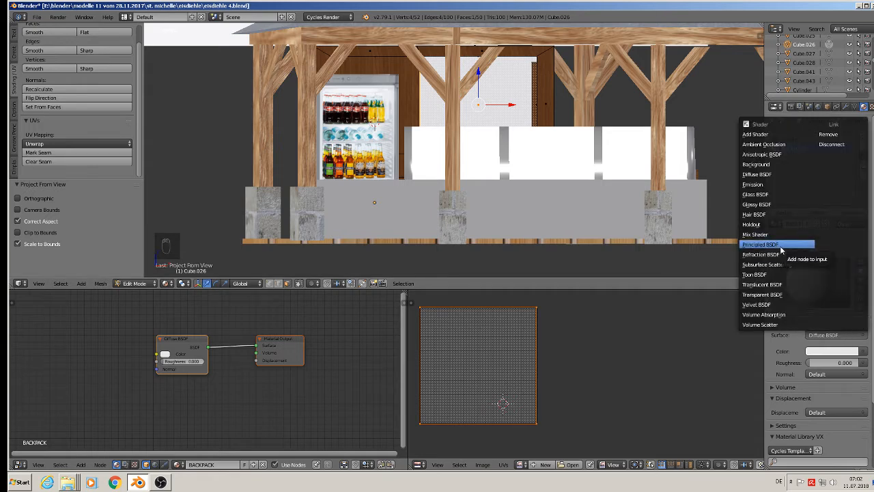
Step: Give the BACKPACK material an Emission shader coloured by the image cafe2.jpg from the gastro texture folder, finishing in Object Mode with nothing selected
click(782, 186)
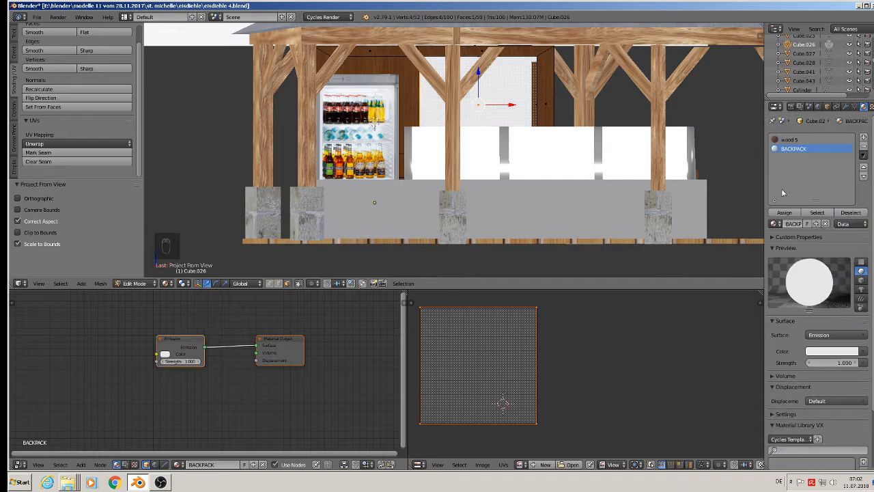
click(863, 351)
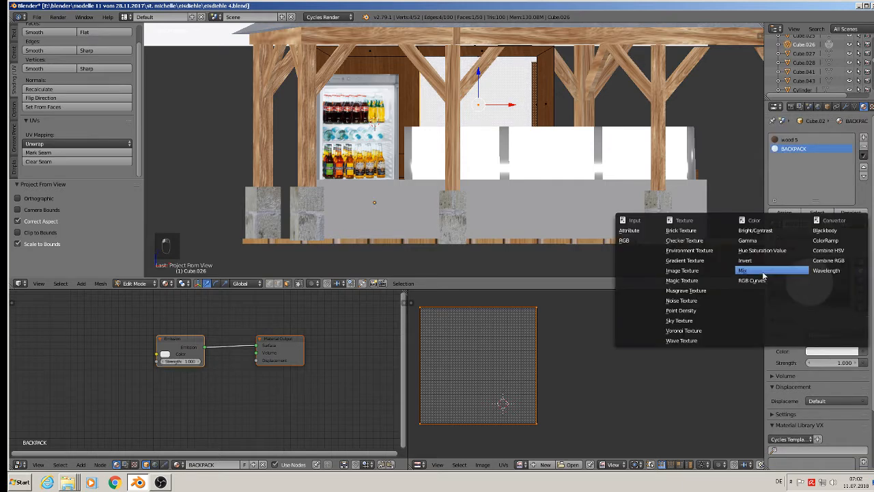
click(716, 273)
click(844, 363)
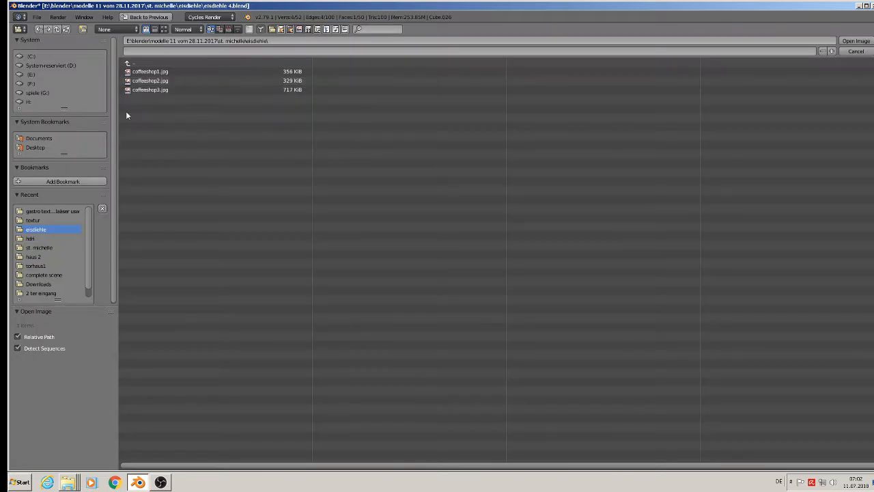
click(52, 211)
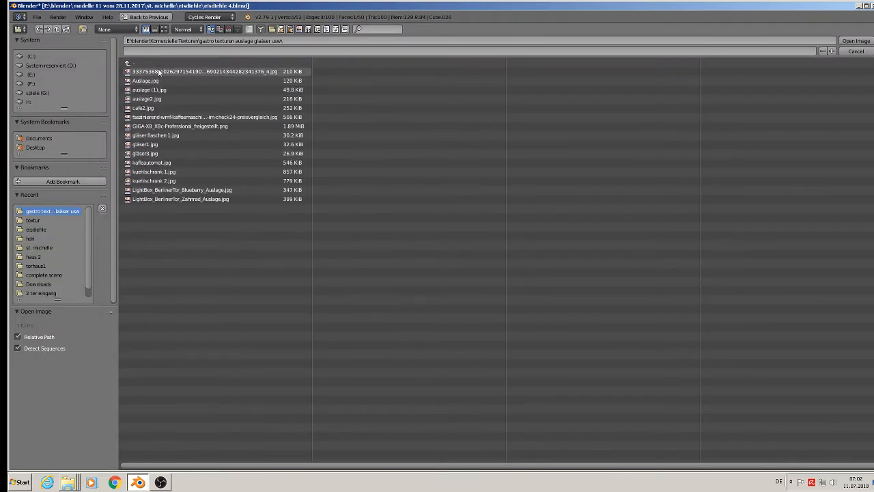
click(163, 29)
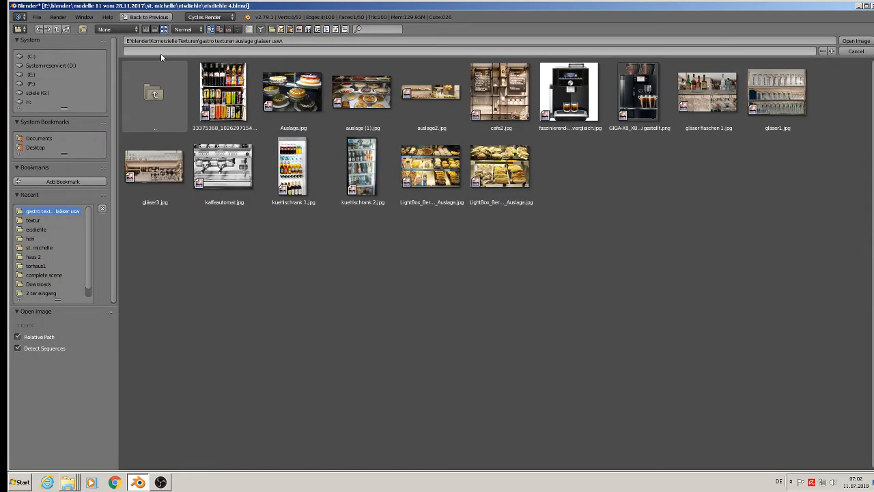
double_click(511, 107)
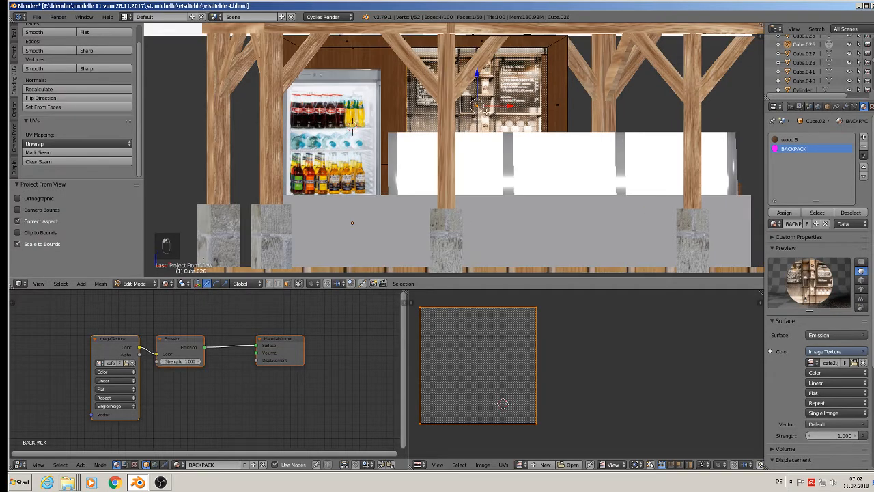
key(Tab)
middle_drag(519, 132, 479, 168)
key(a)
key(a)
scroll(499, 138, down, 5)
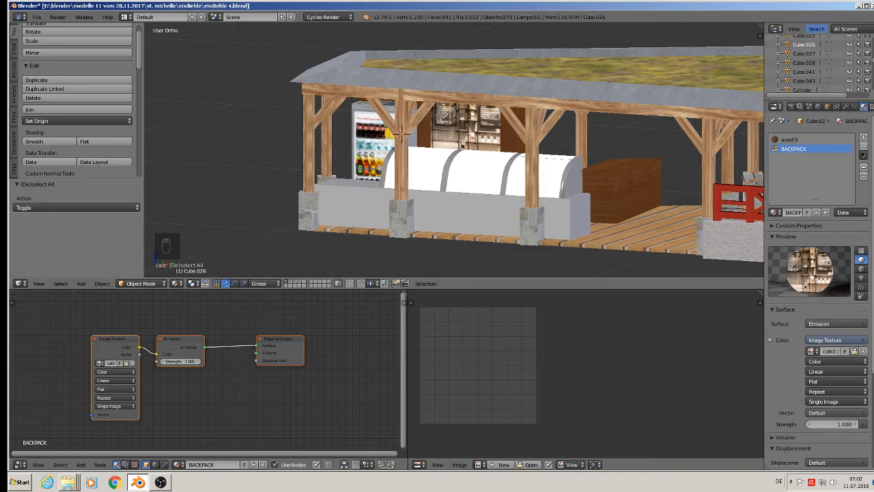
Step: In Windows Explorer, copy the images Auslage, LightBox_BerlinerTor_Blueberry_Auslage, LightBox_BerlinerTor_Zahnrad_Auslage, cafe2 and kuehlschrank 1 from the gastro texture folder
click(858, 8)
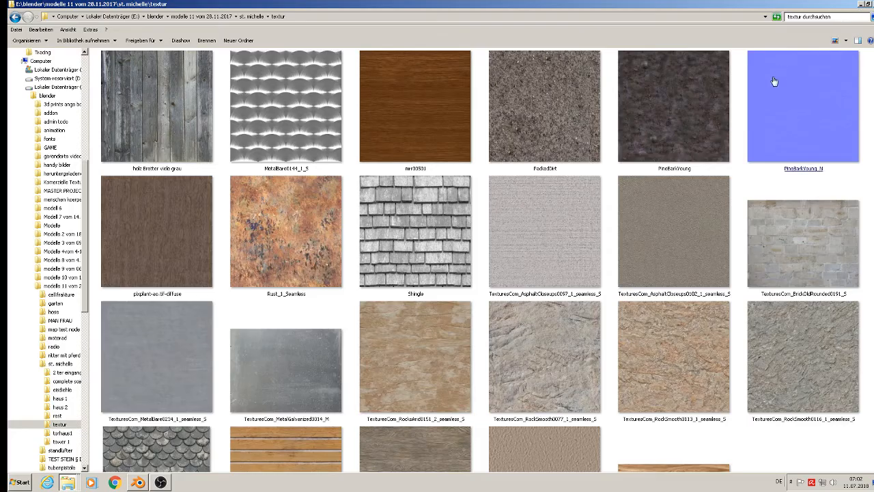
scroll(733, 257, down, 3)
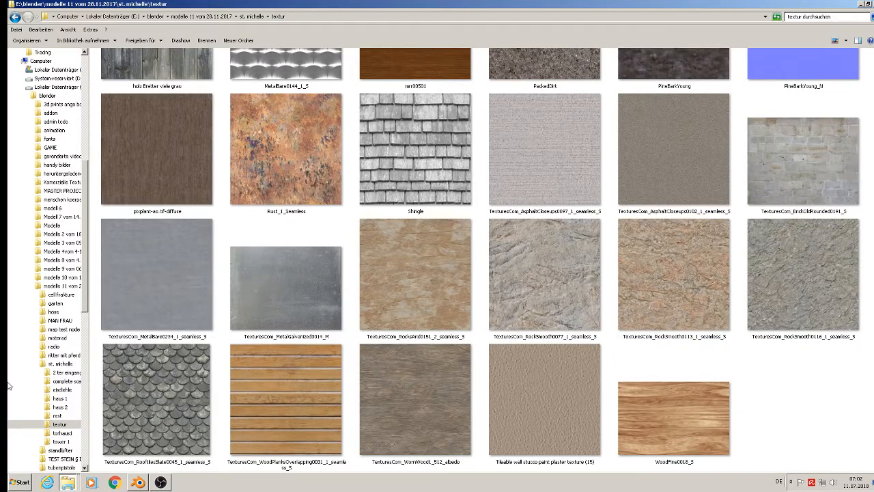
click(67, 482)
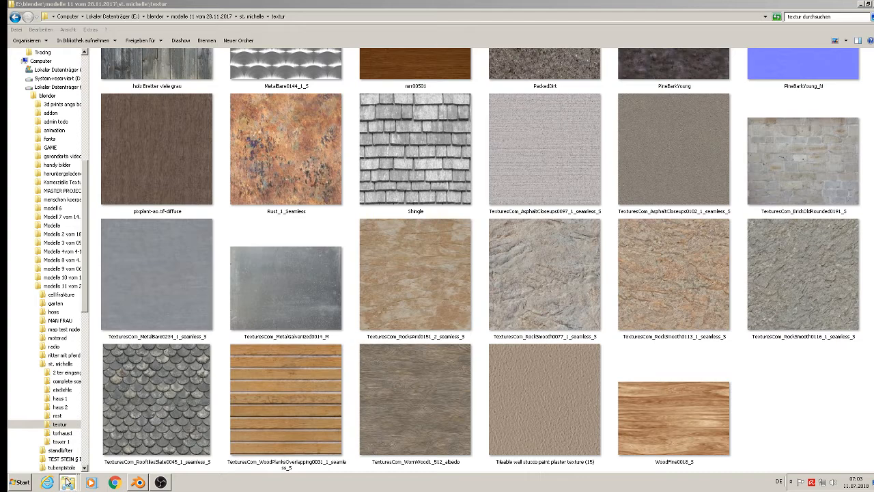
click(90, 451)
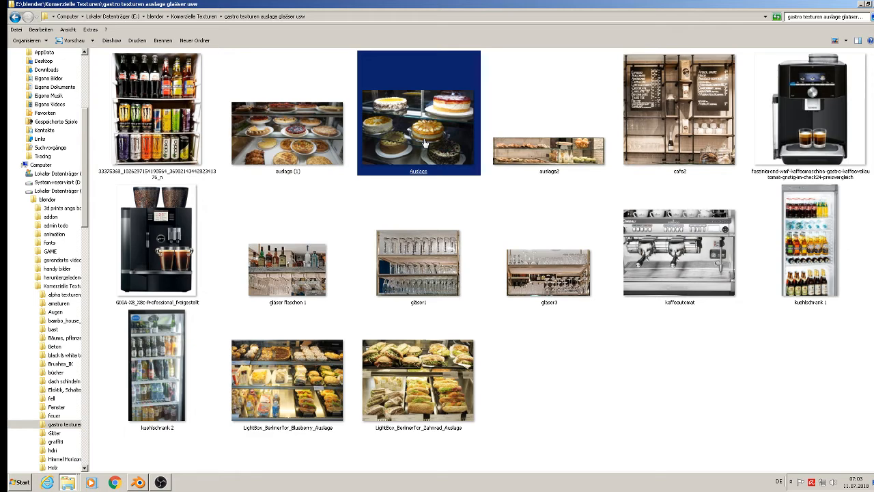
ctrl+click(306, 414)
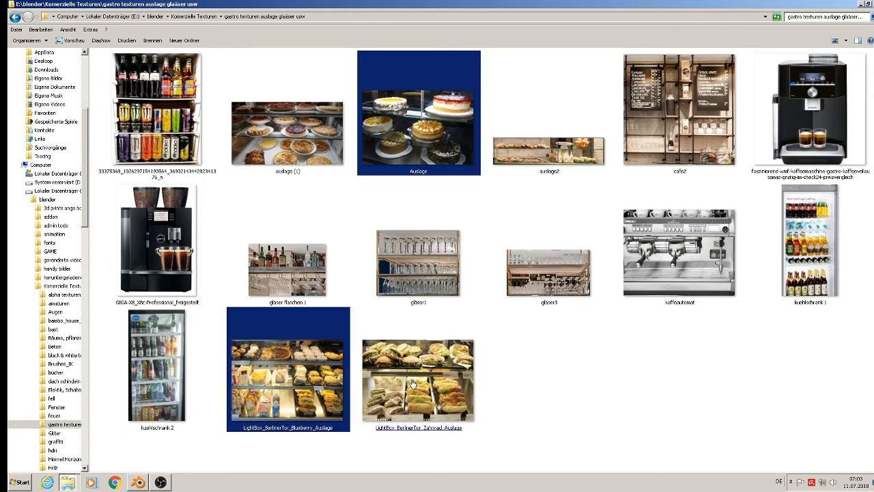
ctrl+click(413, 384)
ctrl+click(637, 130)
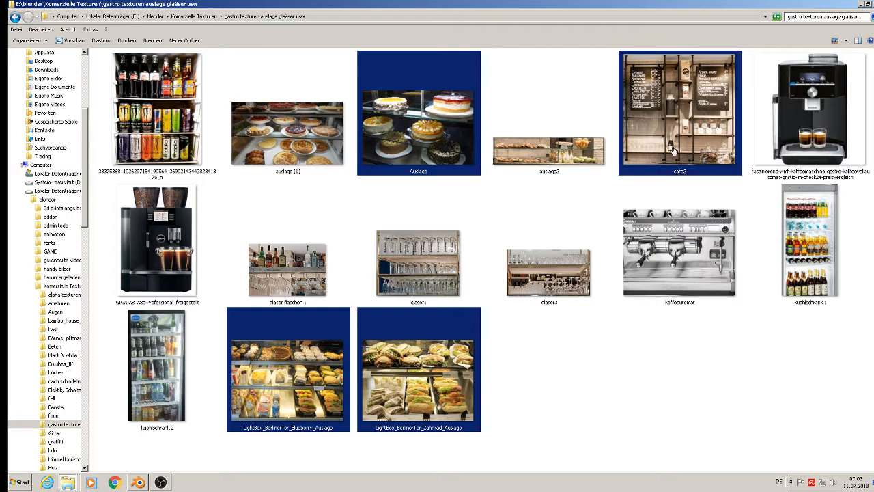
ctrl+click(804, 249)
right_click(805, 247)
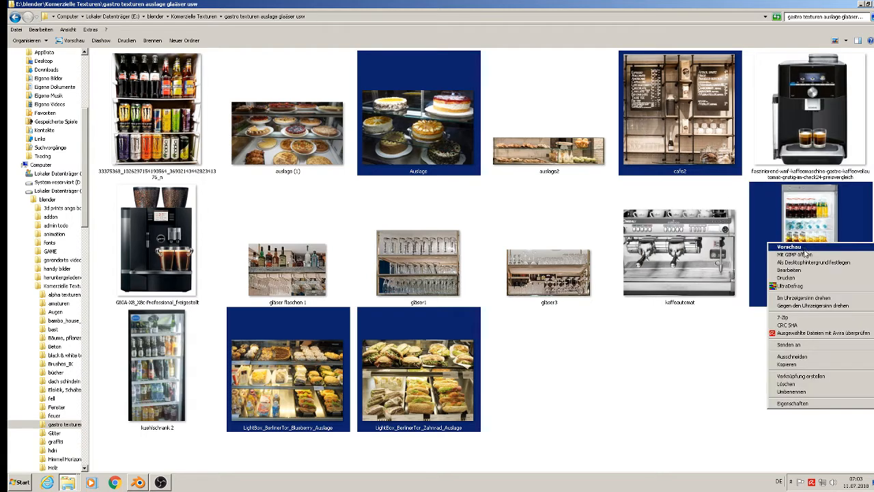
click(806, 368)
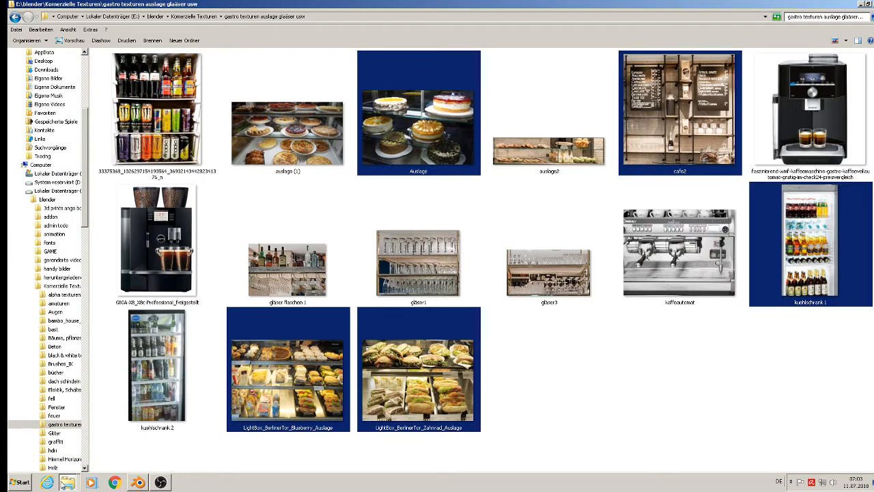
Step: Paste the copied images into the st. michelle project's textur folder
click(74, 482)
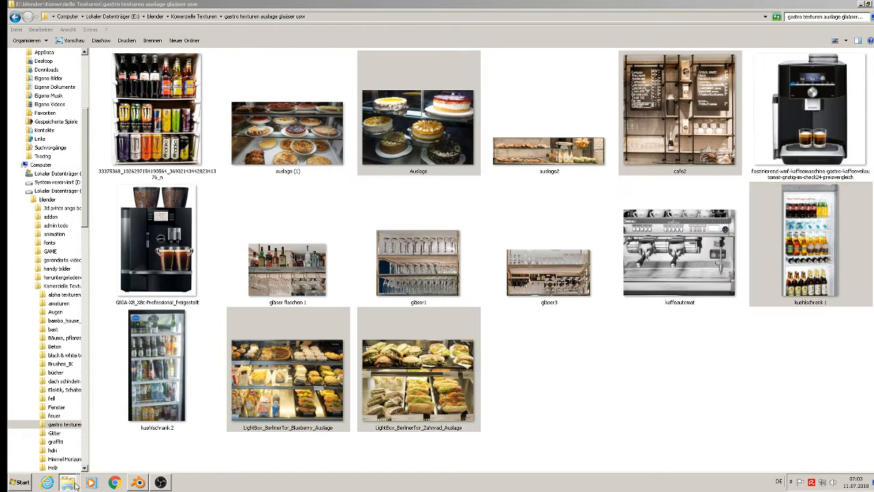
click(154, 438)
right_click(778, 390)
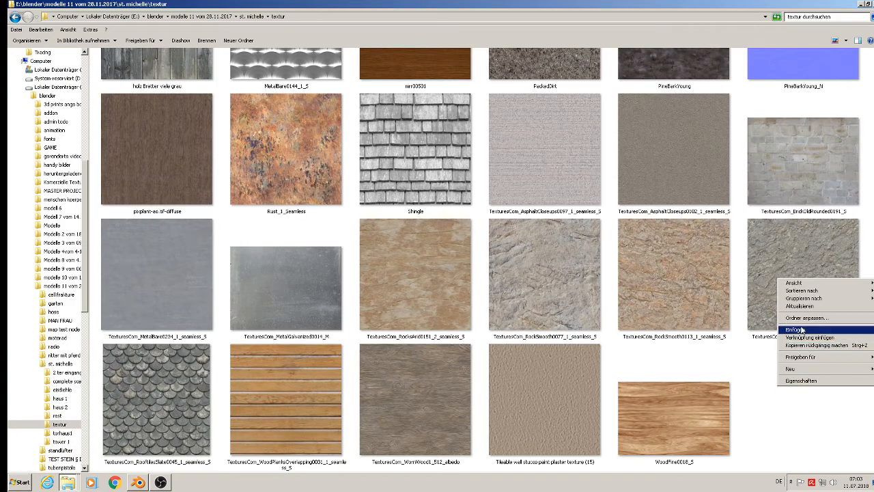
click(795, 330)
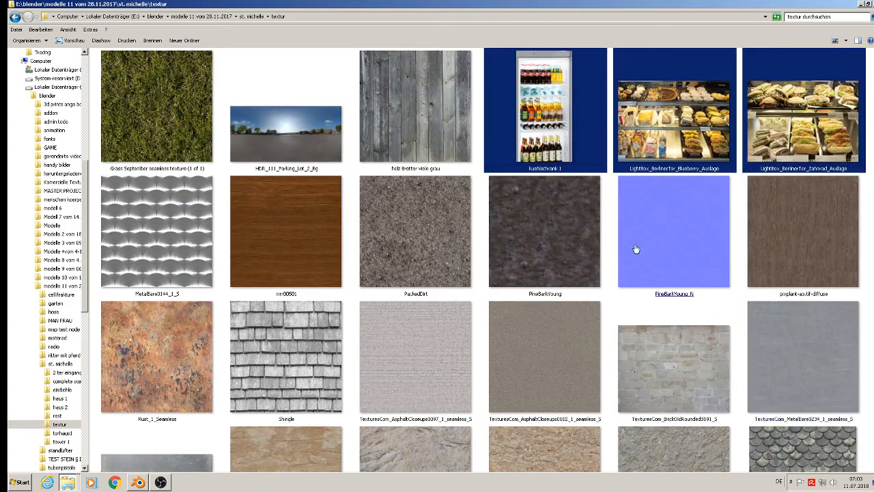
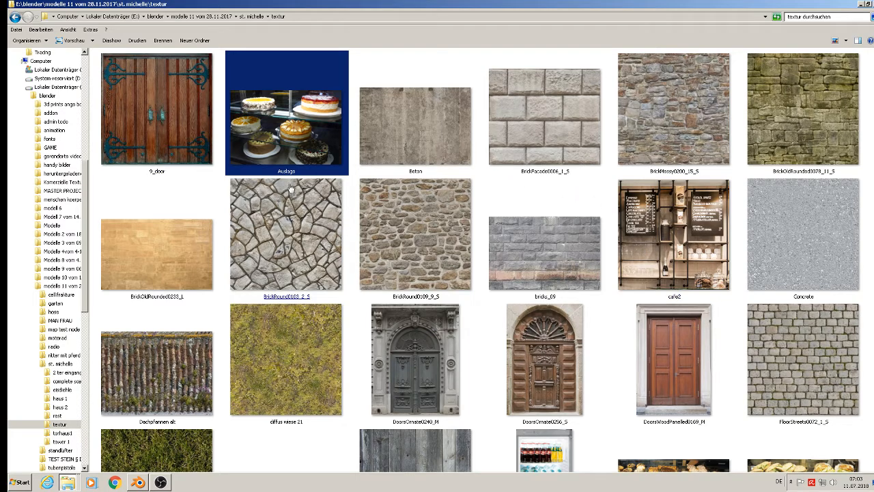
Step: Switch back to Blender and relink the drinks fridge's image texture to kuehlschrank 1.jpg in the textur folder
click(138, 483)
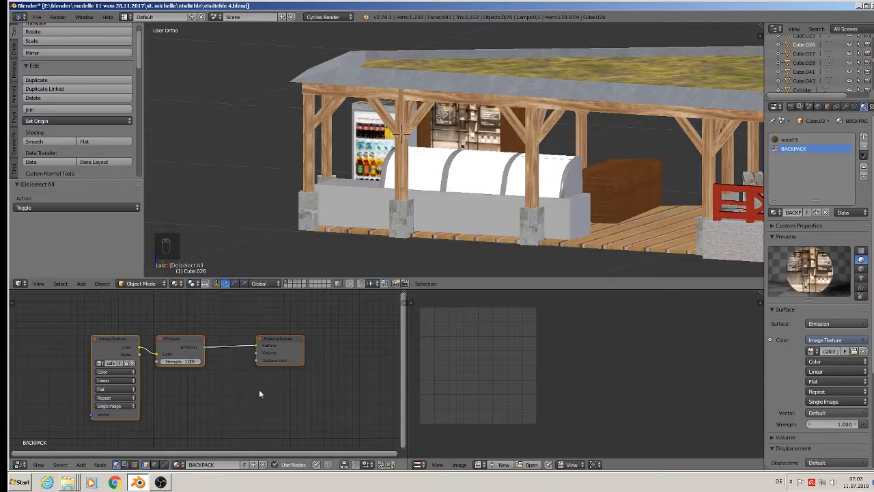
right_click(368, 155)
scroll(153, 334, up, 3)
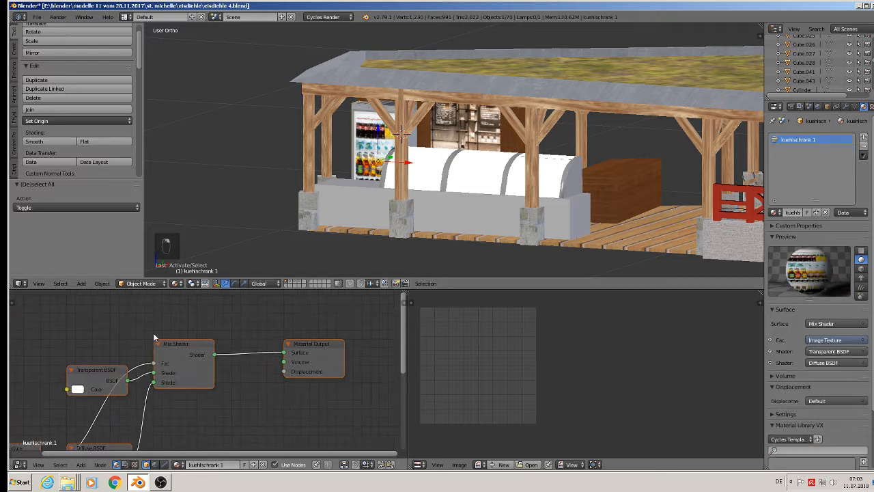
scroll(152, 354, down, 2)
middle_drag(189, 369, 299, 321)
scroll(166, 411, up, 2)
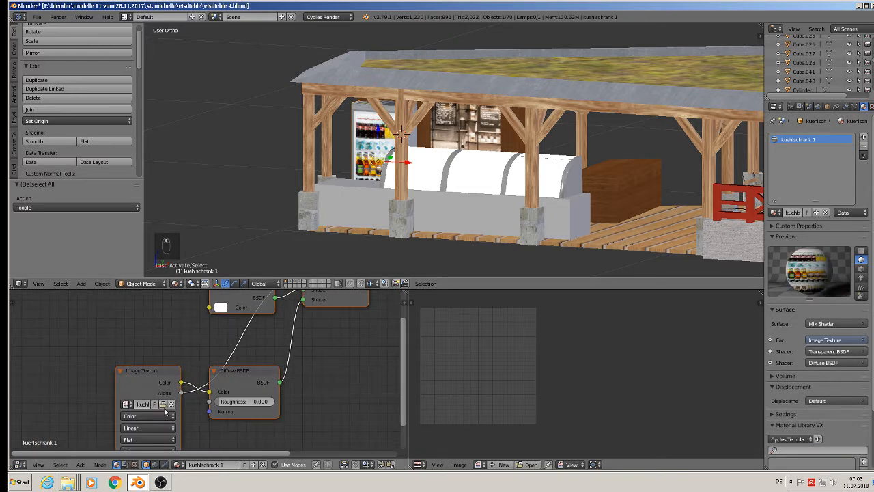
click(162, 404)
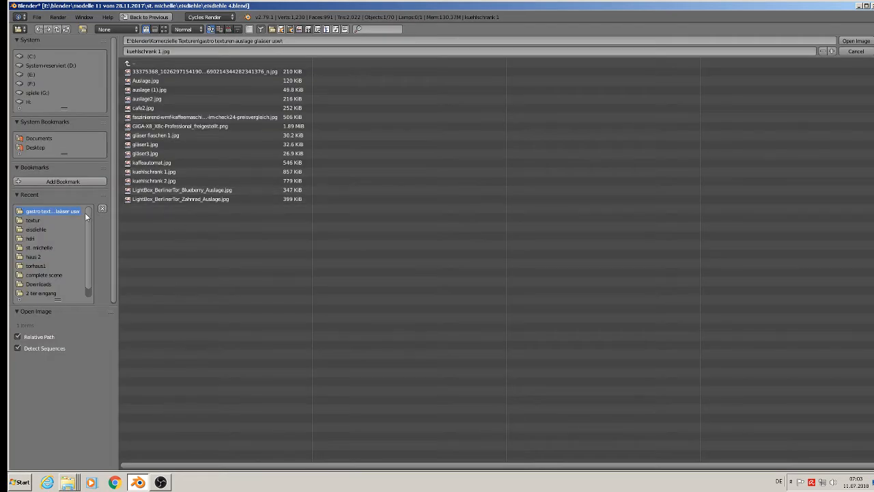
click(48, 220)
click(164, 29)
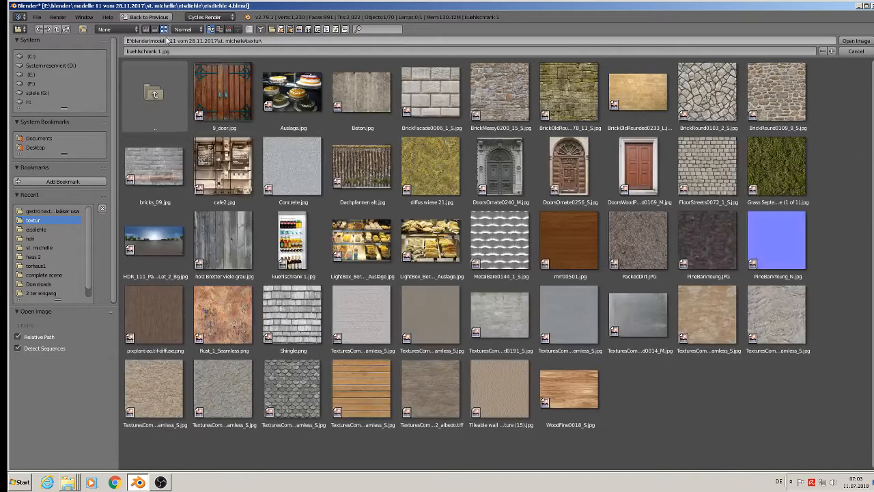
double_click(288, 241)
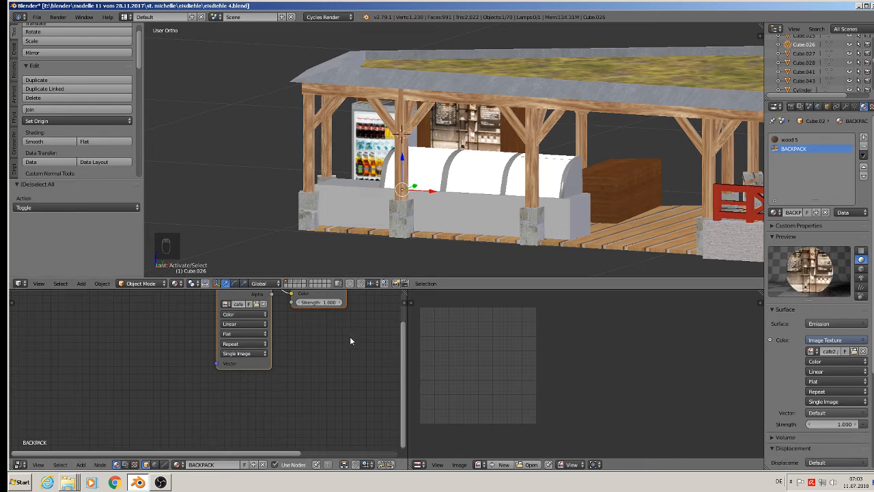
Step: Reload cafe2.jpg from the gastro texture folder into the BACKPACK material's image texture
middle_drag(333, 385, 298, 449)
scroll(294, 409, up, 1)
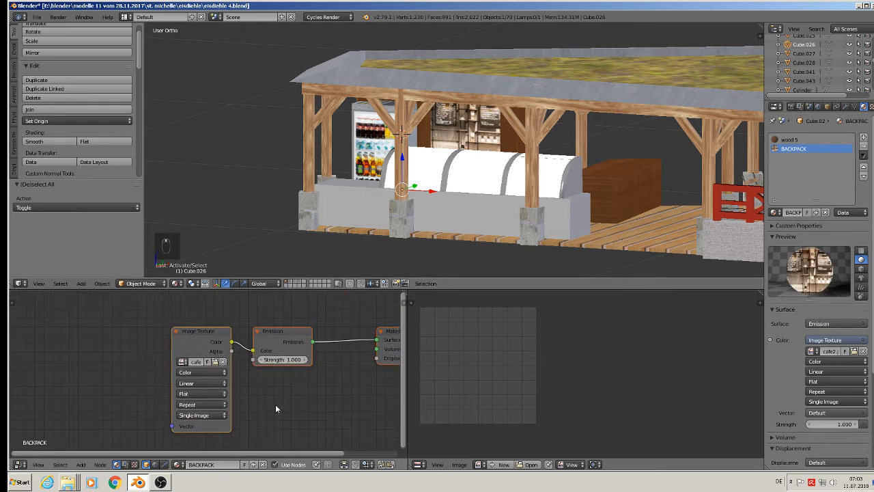
click(215, 361)
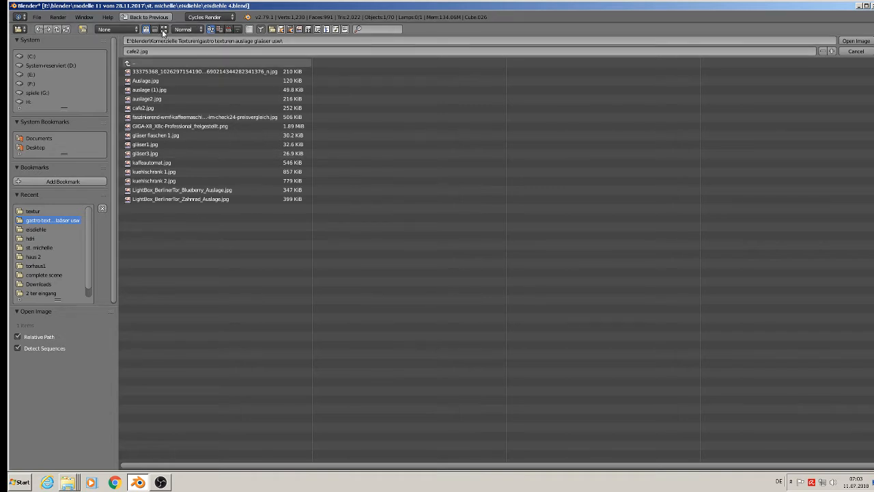
click(163, 30)
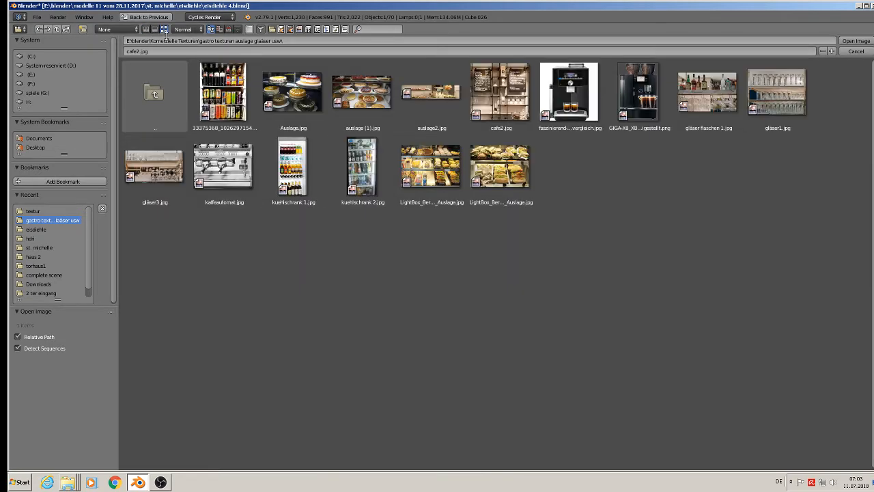
double_click(501, 103)
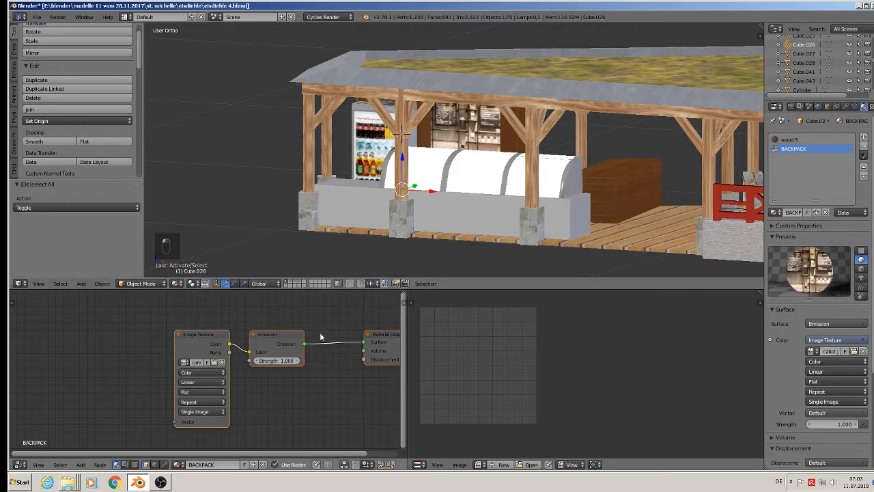
Step: Relink the BACKPACK material's image texture to cafe2.jpg in the textur folder
click(214, 362)
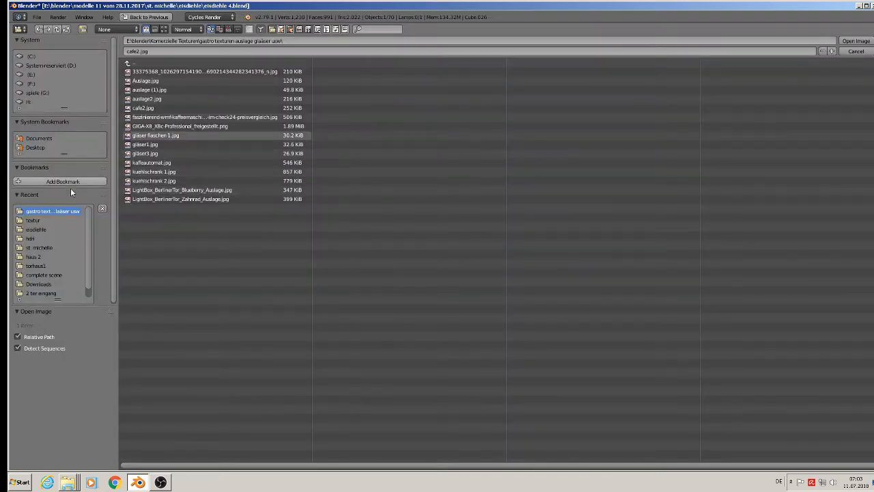
click(33, 220)
click(164, 30)
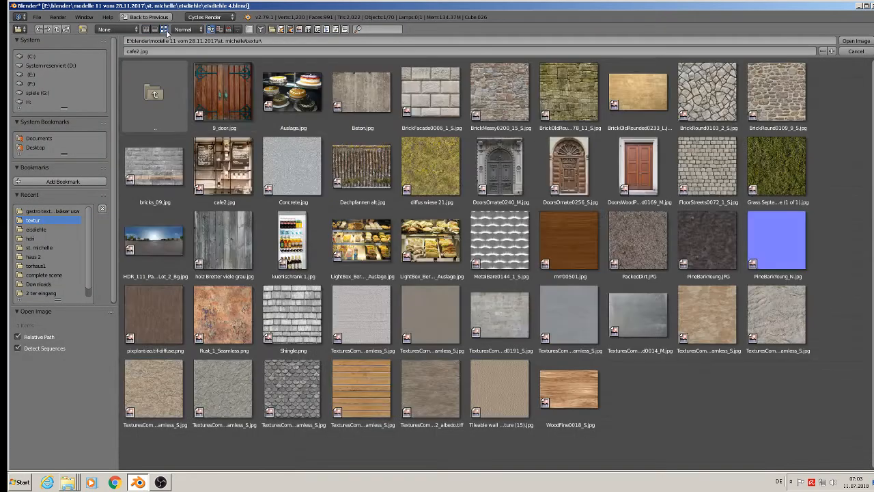
double_click(229, 175)
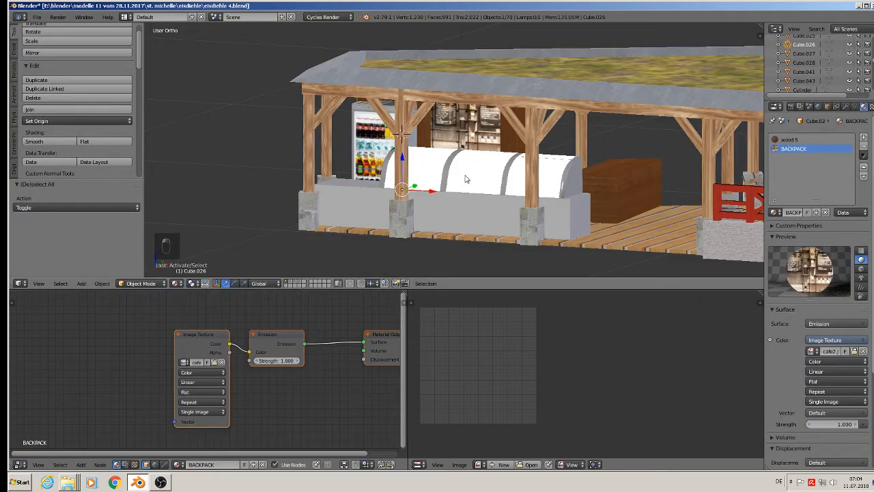
Step: Relink the Auslage display panel's image texture to Auslage.jpg in the textur folder
middle_drag(445, 177, 351, 150)
right_click(352, 150)
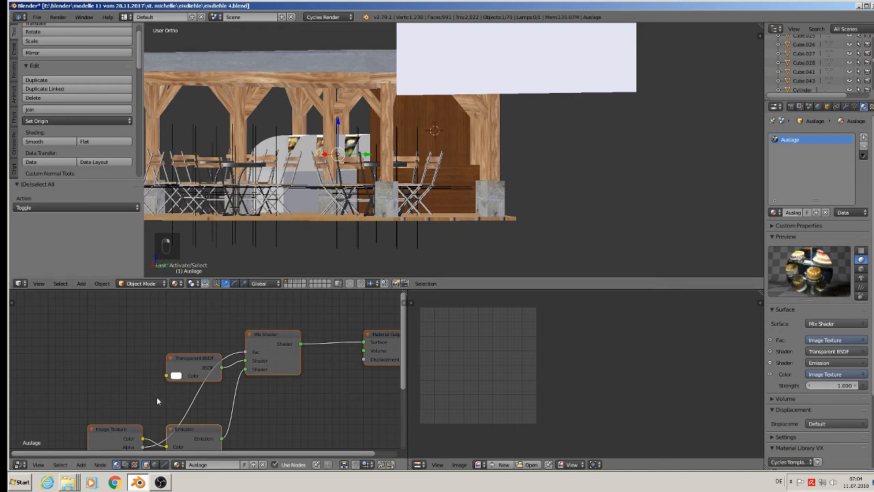
shift+scroll(172, 402, down, 3)
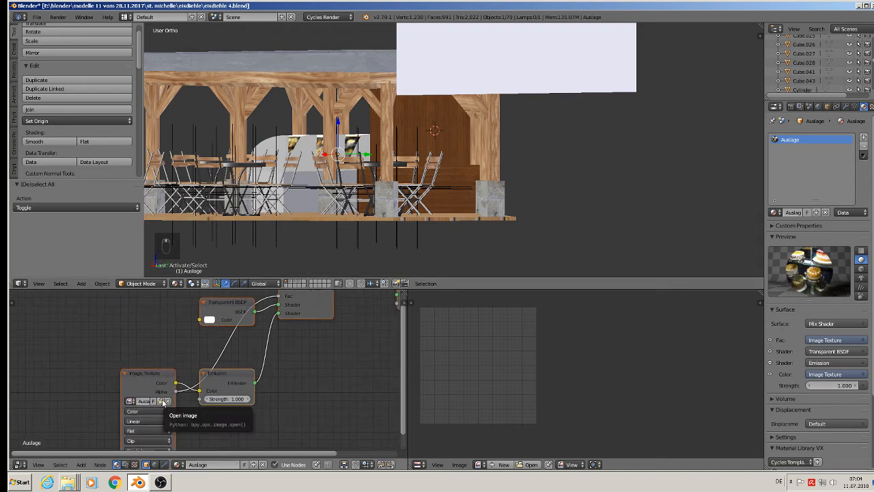
click(163, 401)
click(34, 211)
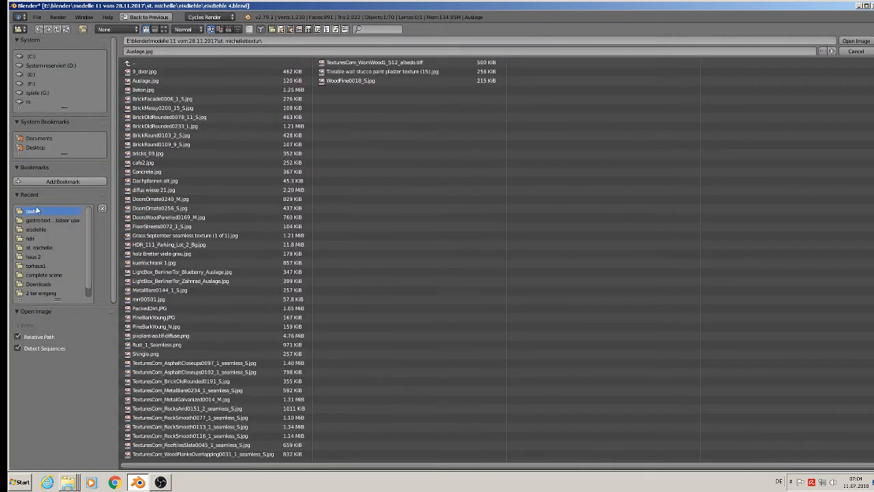
click(163, 28)
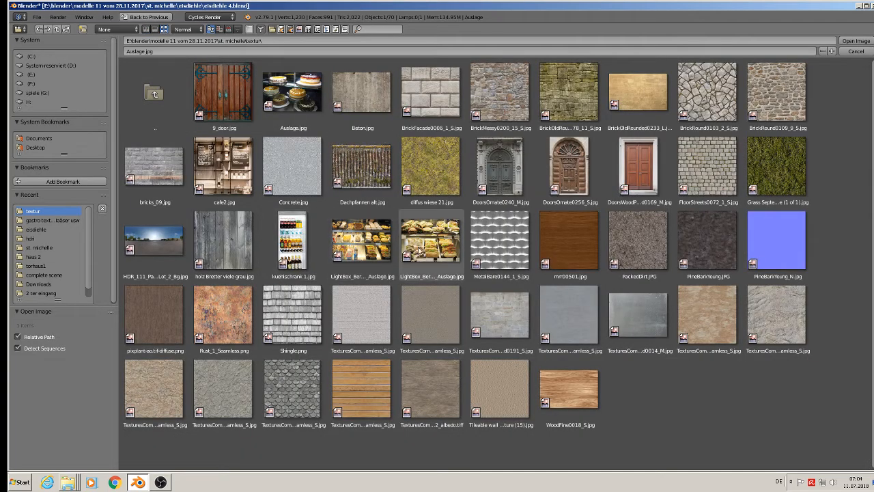
double_click(296, 84)
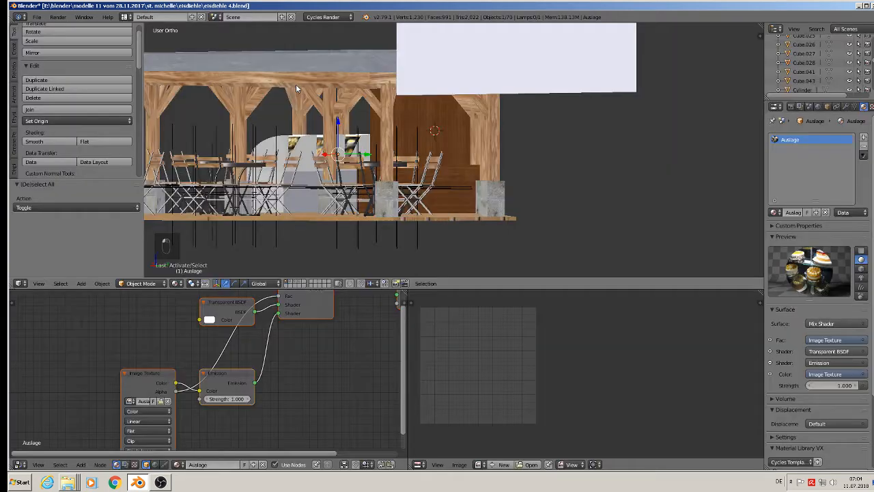
Step: Relink the middle display panel's image texture to LightBox_BerlinerTor_Blueberry_Auslage.jpg in the textur folder
right_click(319, 146)
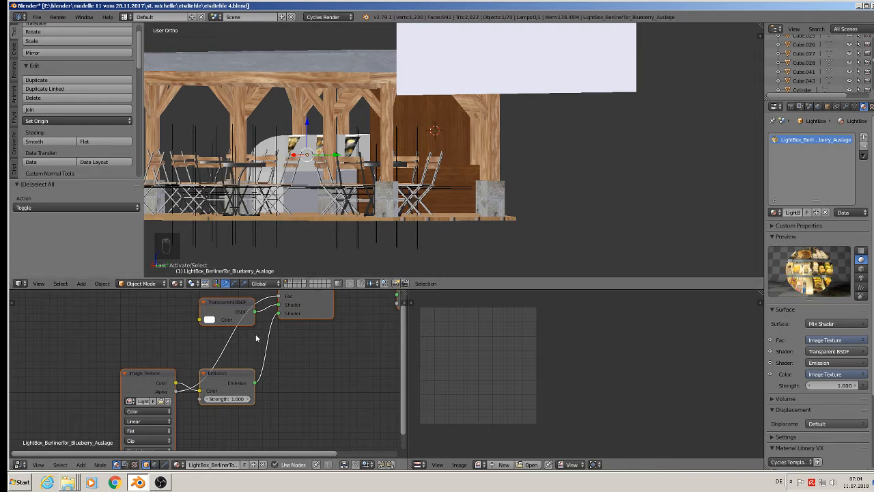
click(160, 403)
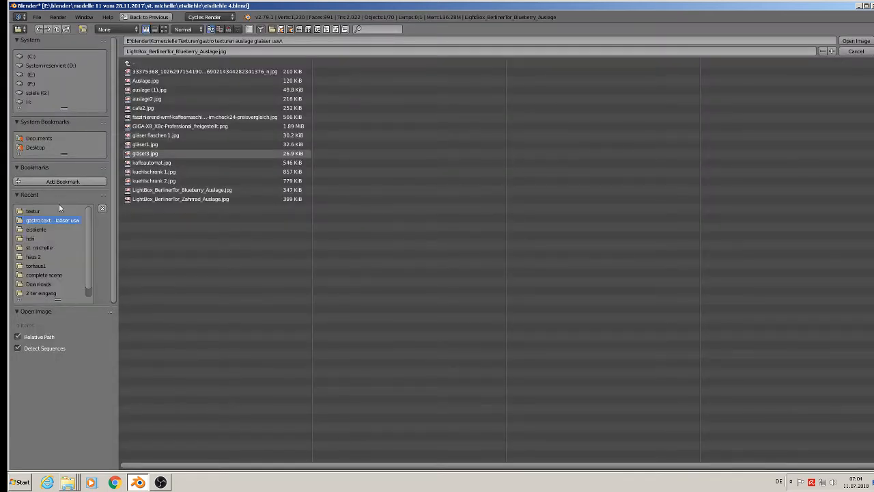
click(41, 211)
click(163, 28)
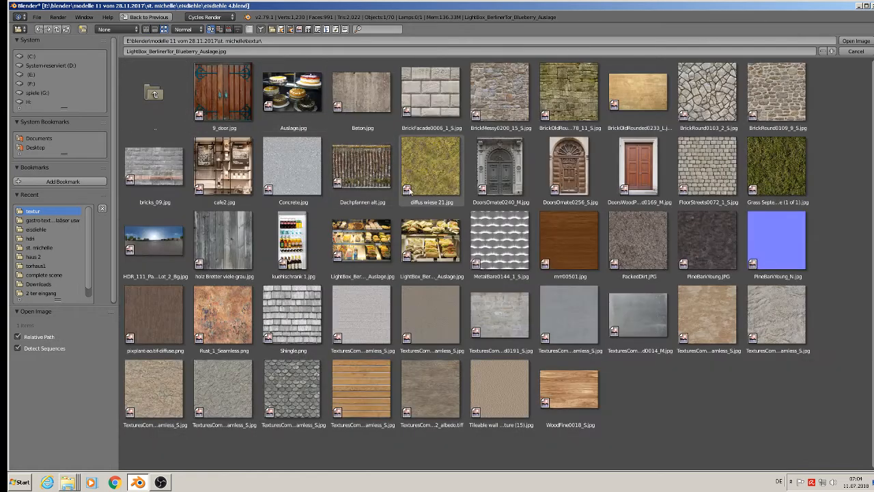
click(377, 255)
double_click(376, 253)
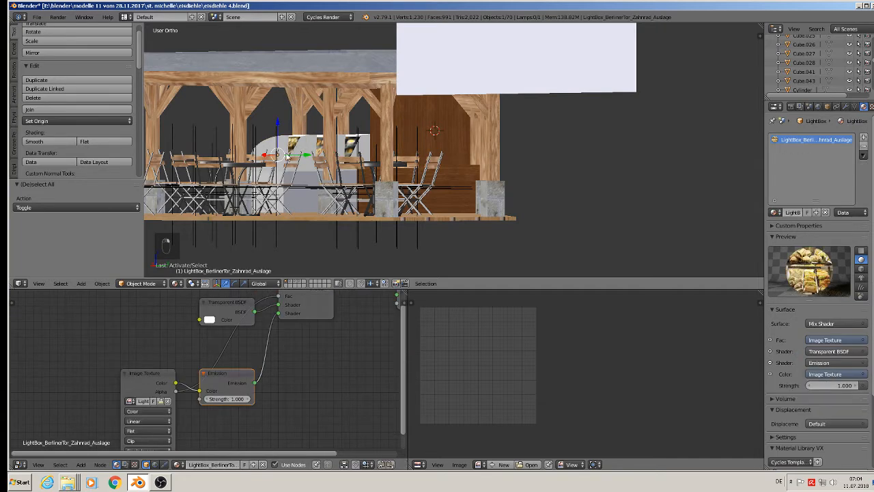
Step: Relink the remaining display panel's image texture to LightBox_BerlinerTor_Zahnrad_Auslage.jpg in the textur folder
scroll(287, 156, up, 4)
right_click(314, 122)
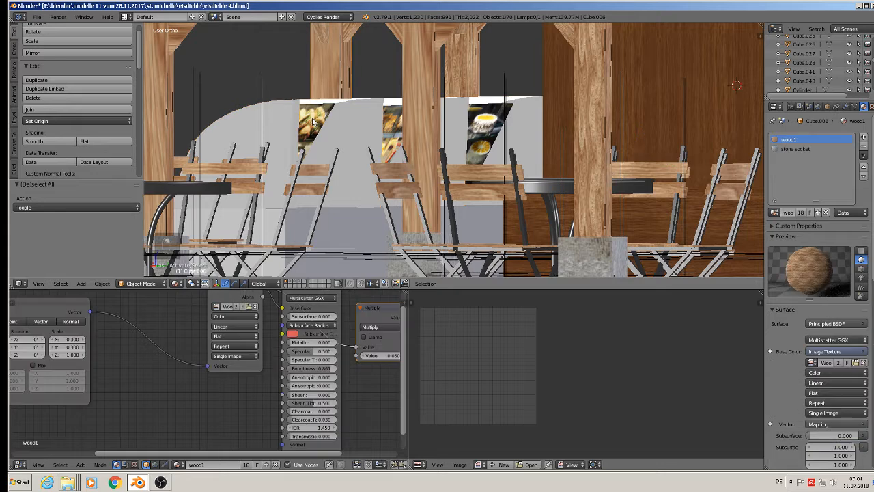
right_click(314, 121)
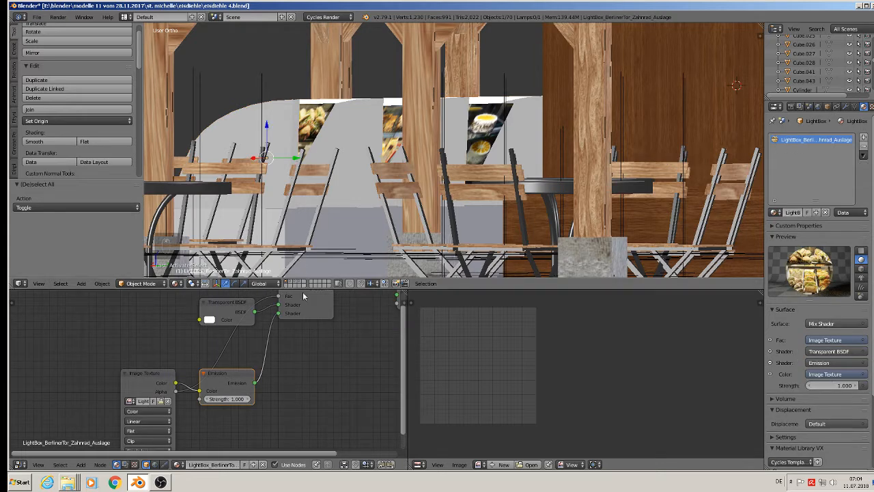
scroll(214, 376, down, 1)
click(182, 387)
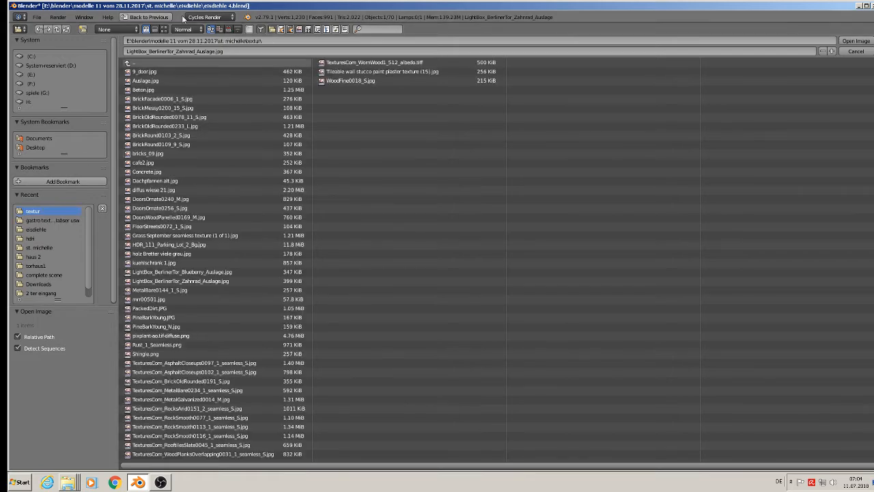
click(164, 29)
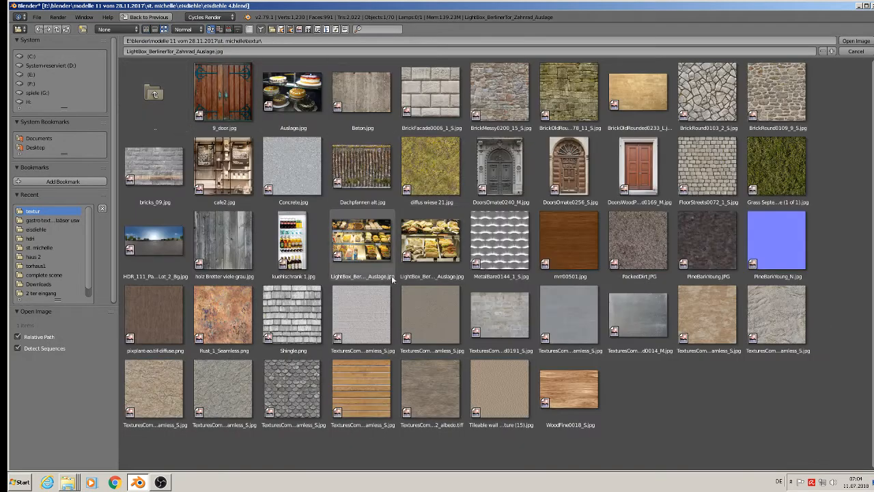
double_click(435, 253)
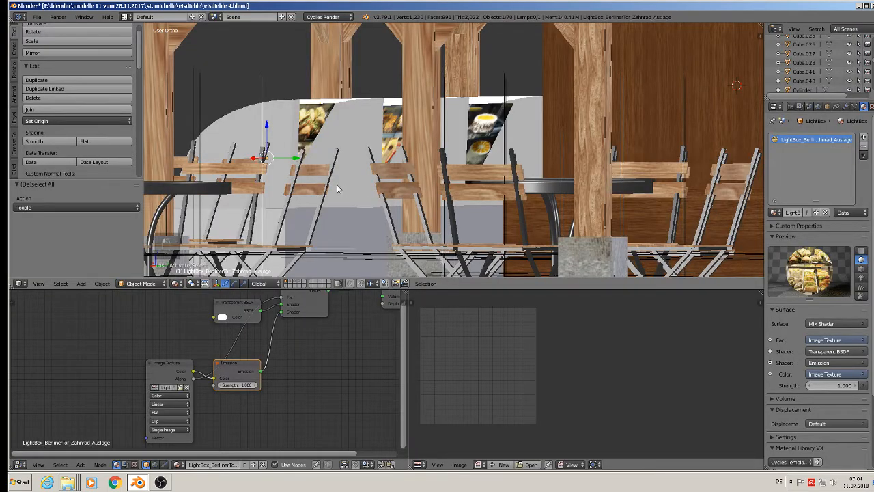
Step: Deselect the display panel's geometry in Edit Mode and save the scene file
middle_drag(337, 189, 478, 154)
scroll(452, 196, down, 5)
key(Tab)
key(a)
key(a)
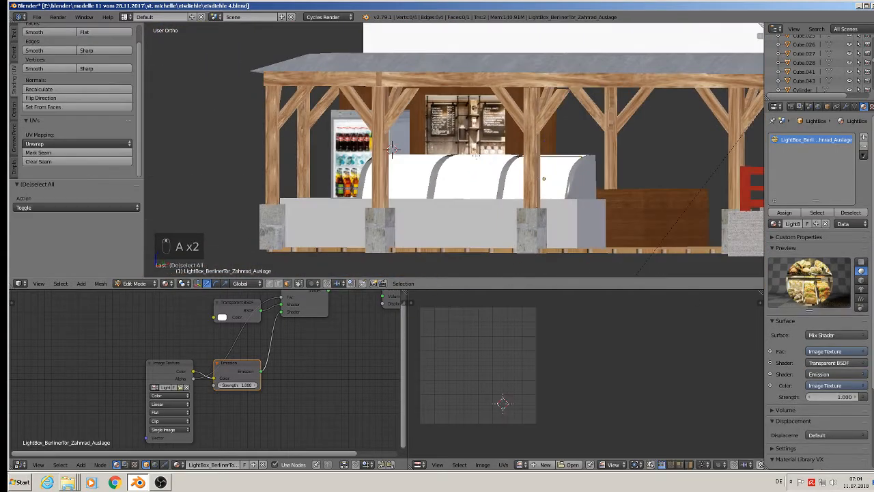
click(37, 17)
click(68, 89)
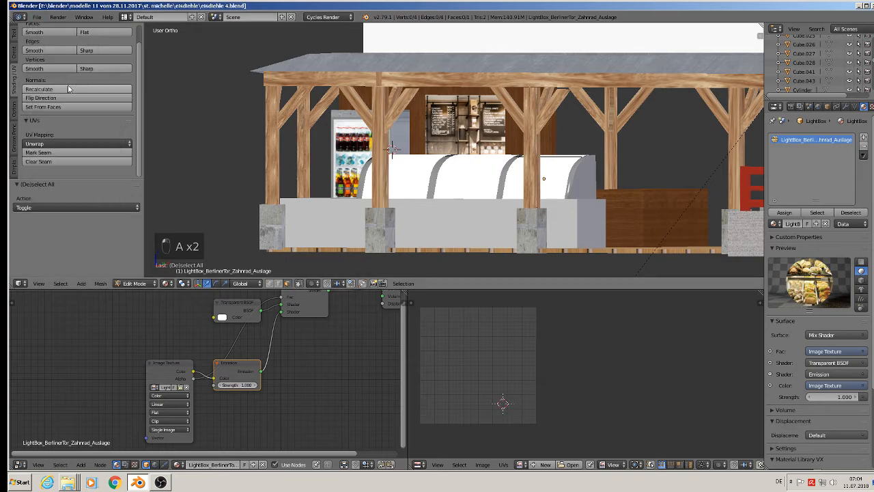
Step: Check the display case, fridge and back wall in Rendered shading, and return the viewport to Material shading
middle_drag(323, 143, 328, 167)
scroll(410, 168, down, 2)
middle_drag(418, 168, 412, 121)
scroll(402, 140, up, 1)
click(166, 283)
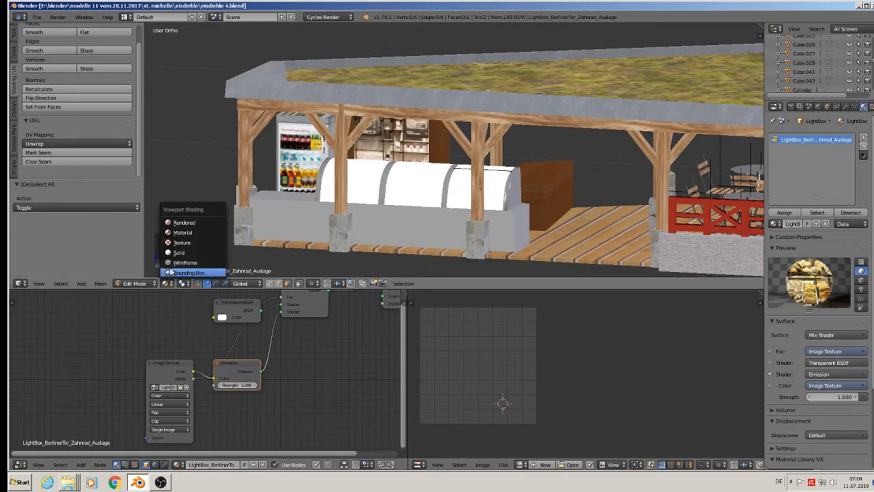
click(192, 221)
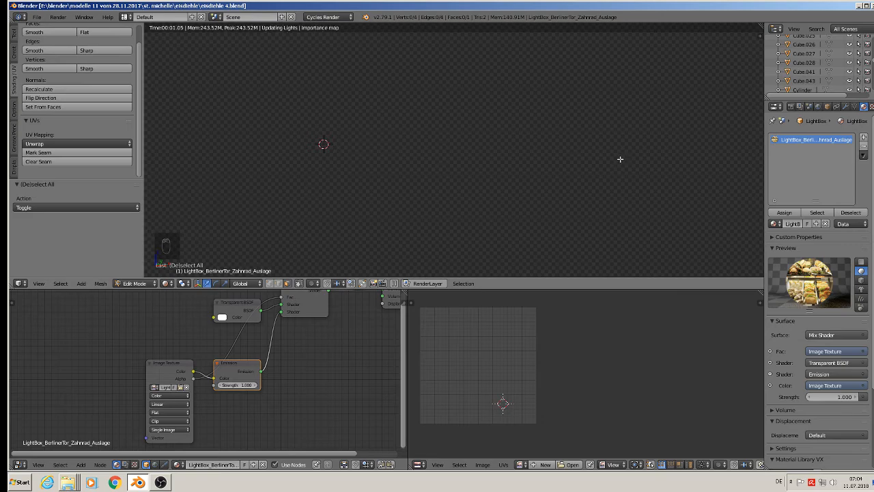
middle_drag(557, 202, 556, 188)
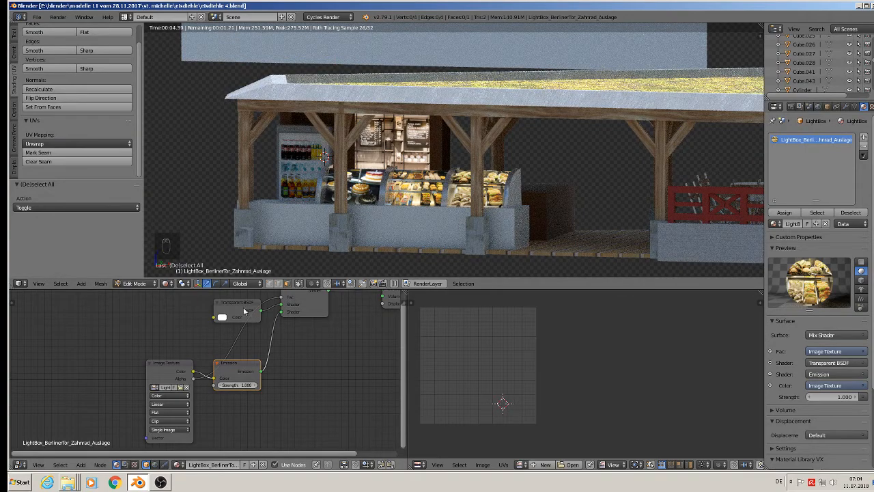
middle_drag(359, 274, 440, 264)
key(z)
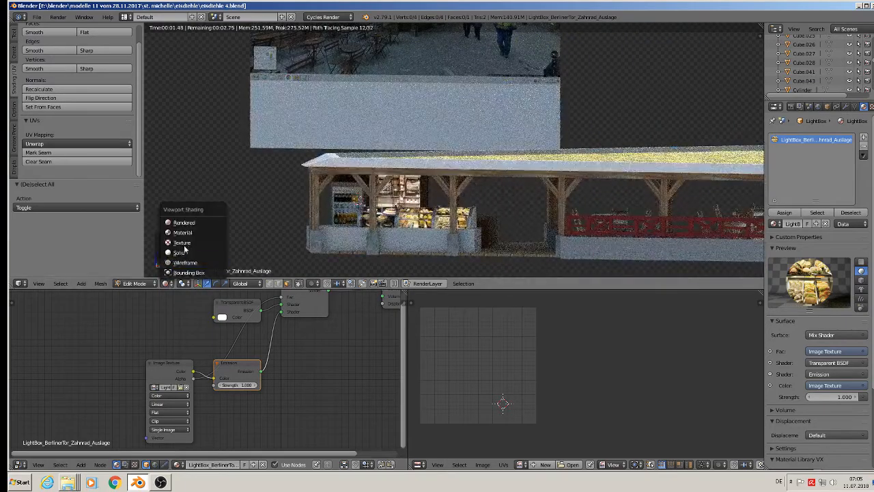
click(188, 232)
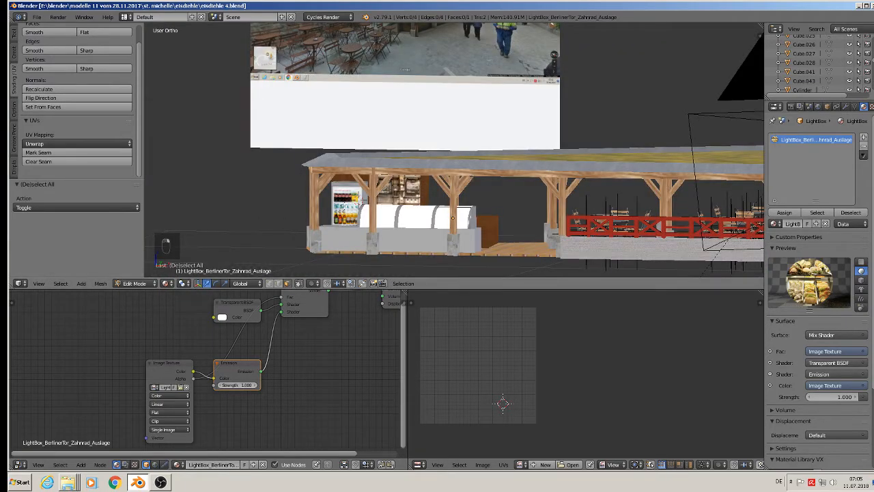
Step: In Object Mode, change the drinks fridge material's Diffuse BSDF to an Emission shader and deselect everything
key(Tab)
right_click(356, 197)
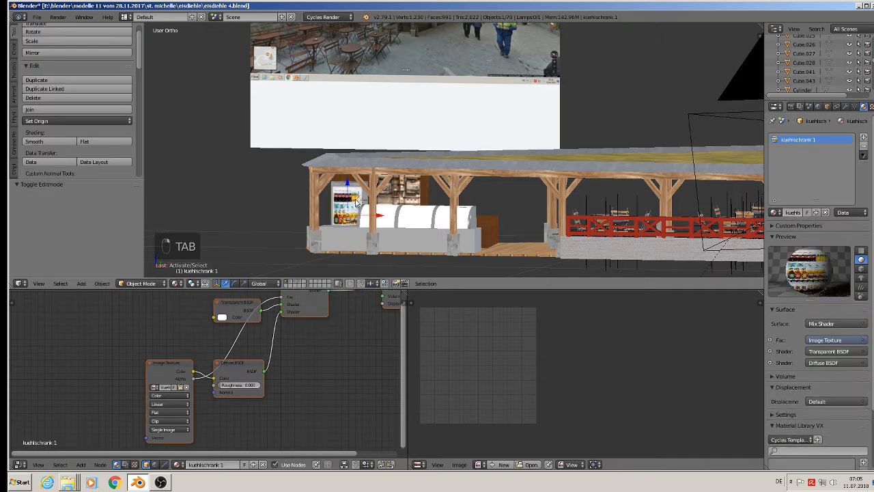
click(824, 362)
click(790, 211)
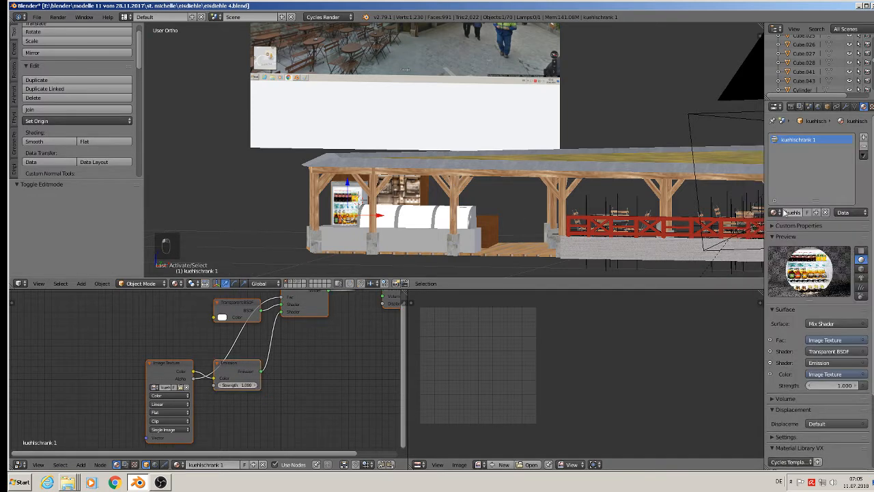
key(a)
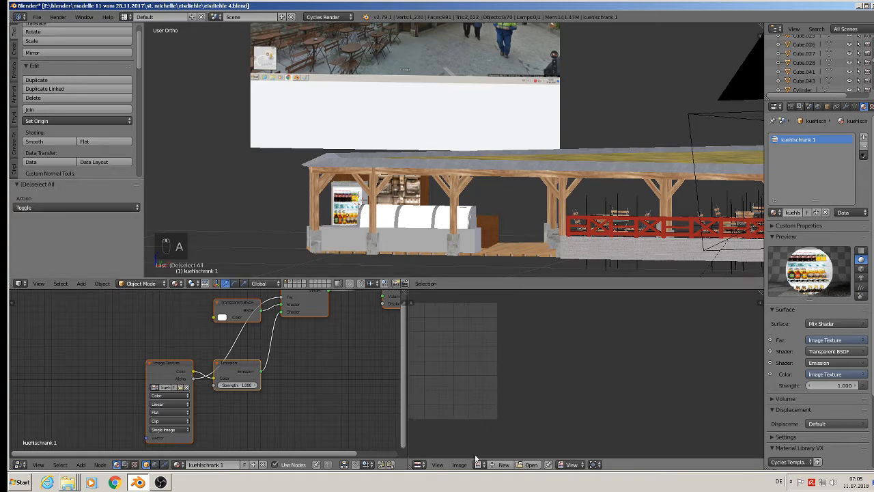
middle_drag(514, 258, 459, 218)
scroll(487, 249, up, 3)
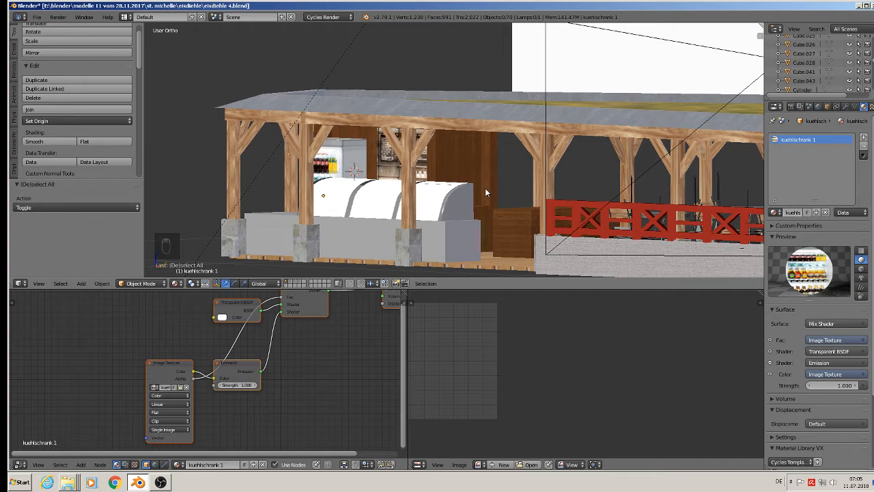
shift+middle_drag(523, 224, 342, 174)
scroll(343, 177, down, 2)
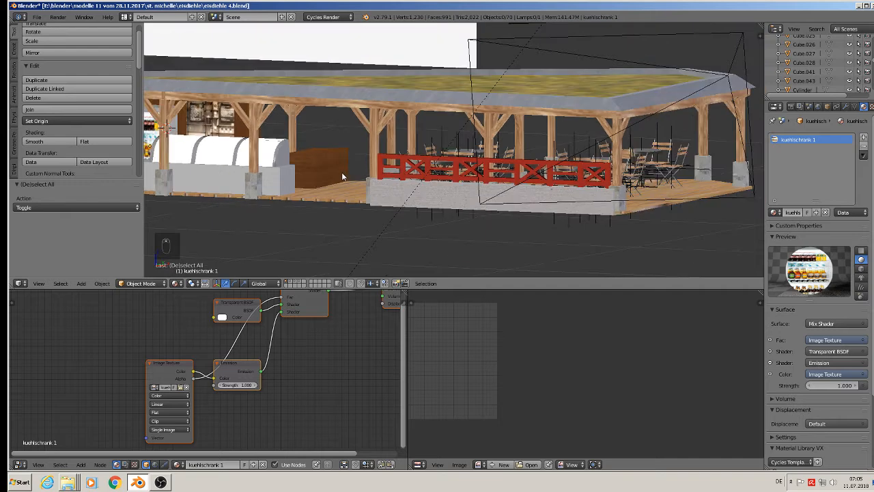
key(KP_5)
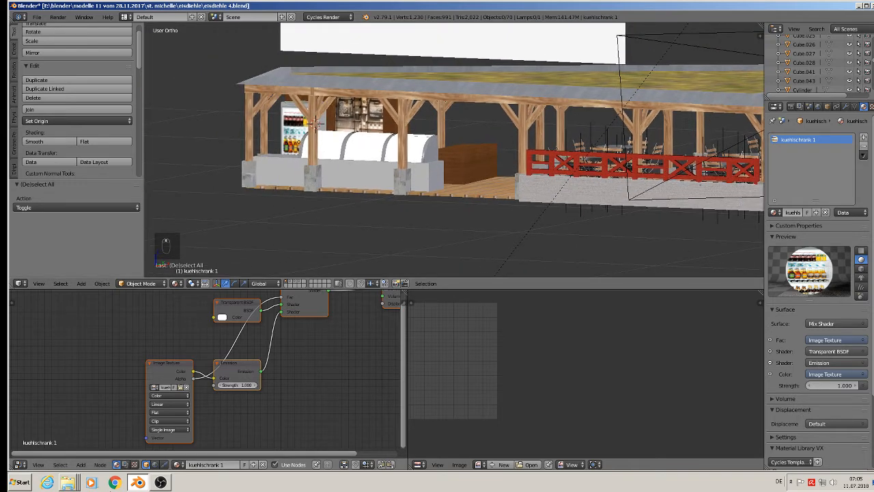
Step: Switch to the gastro texture folder, look over its glass shelf and coffee machine images, and return to Blender
click(145, 458)
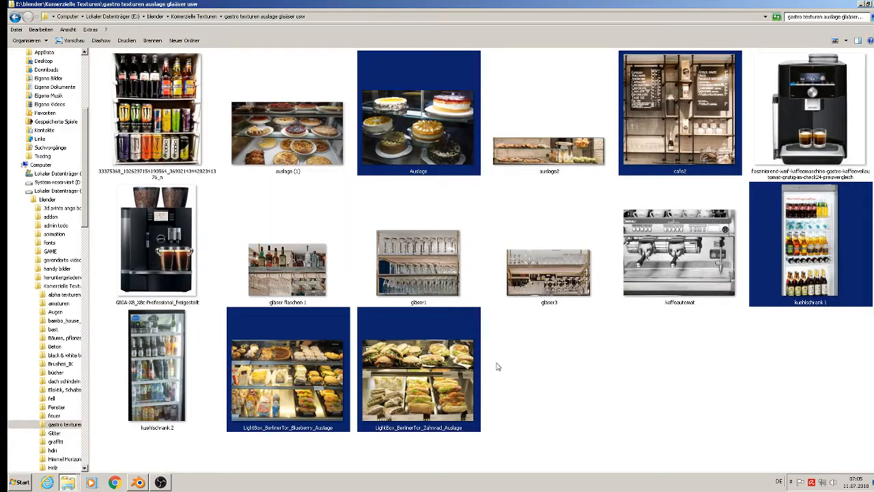
click(265, 254)
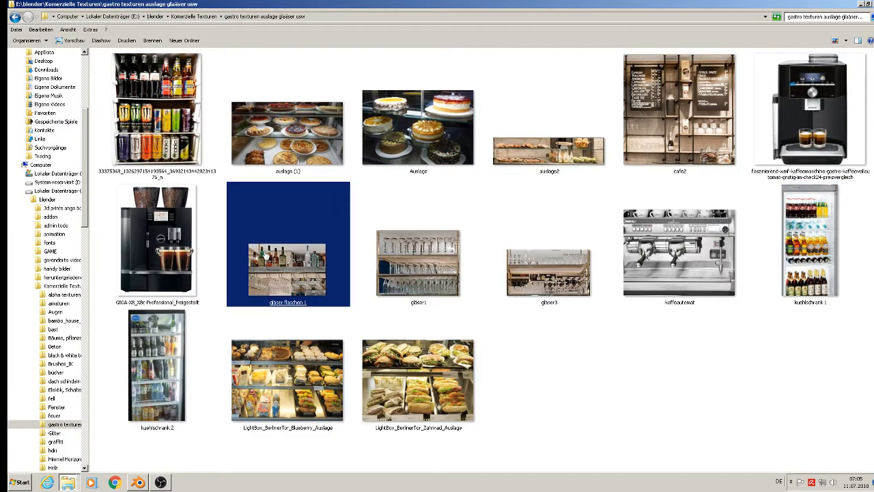
click(675, 252)
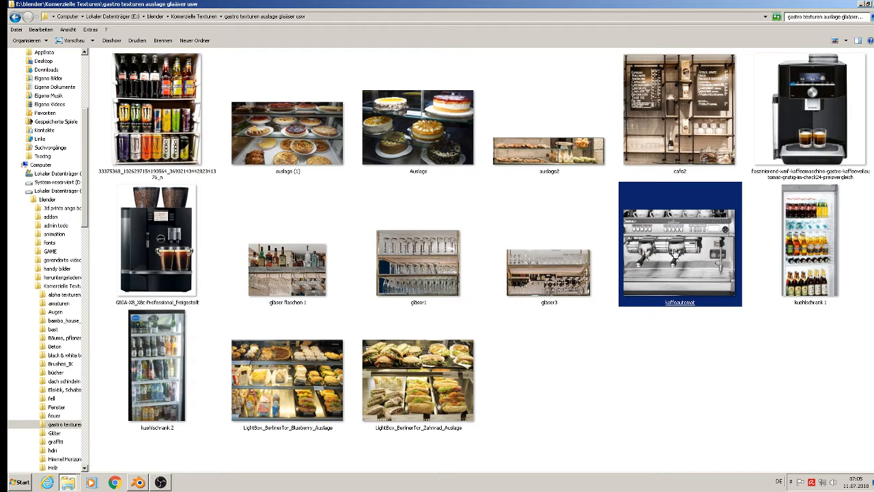
click(155, 222)
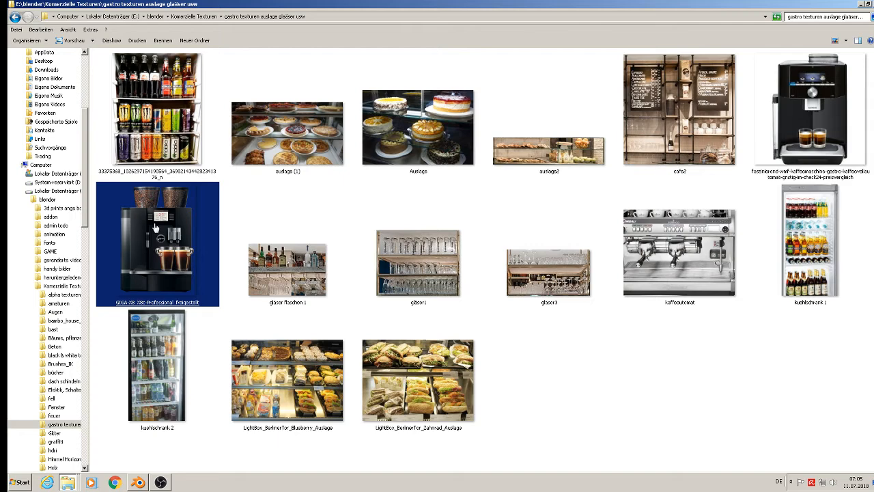
click(686, 379)
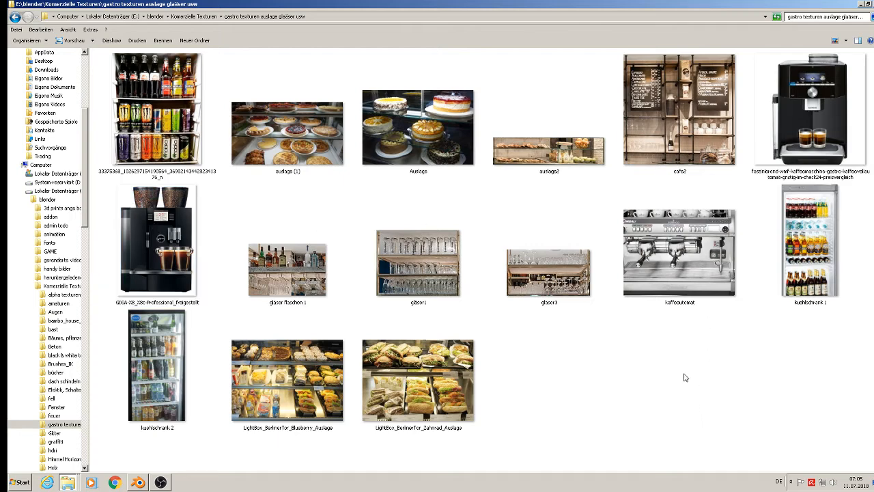
click(861, 4)
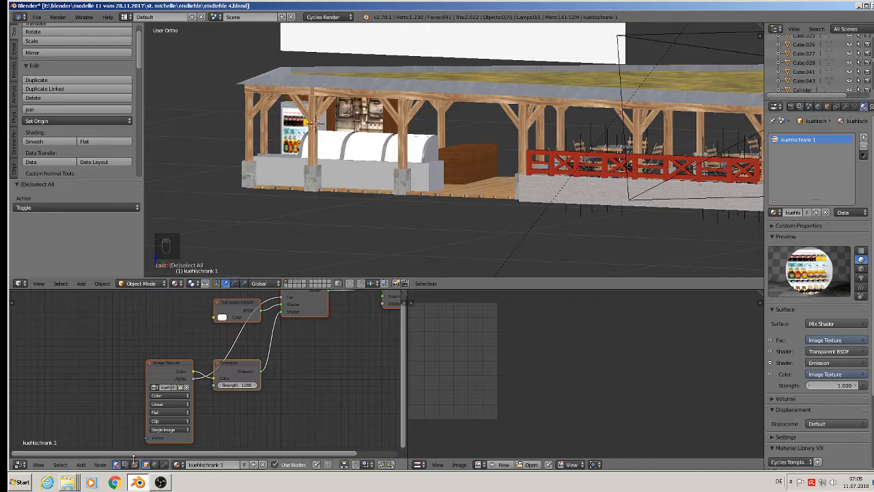
Step: Duplicate the wooden counter block beside the display case and raise the copy 0.161 along Z
click(468, 157)
key(shift+s)
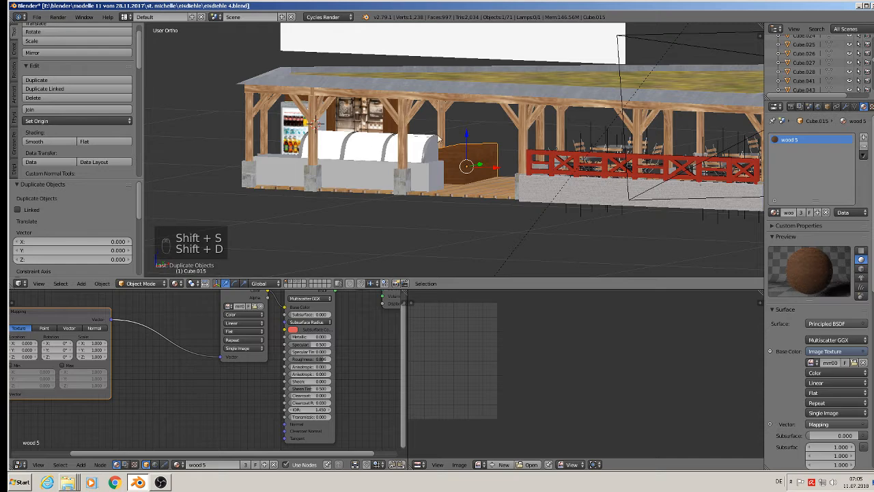
drag(466, 137, 480, 94)
Step: Narrow the raised wooden copy by scaling it down along the X axis only
key(s)
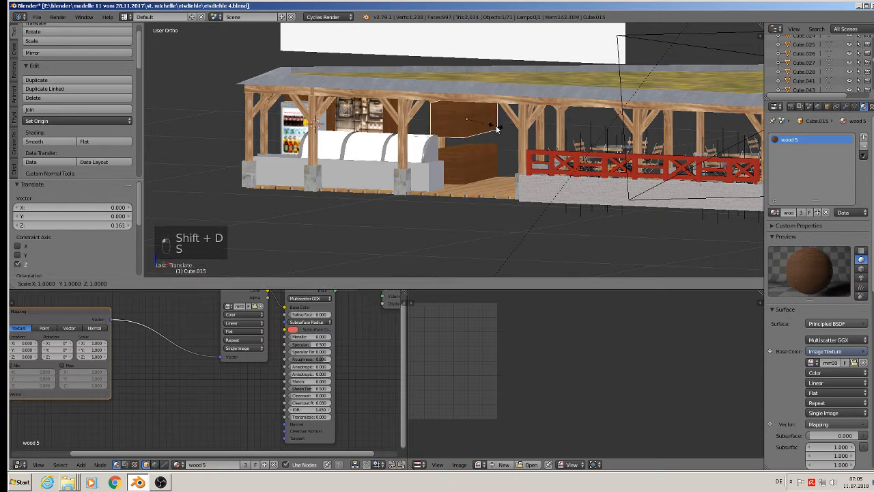
key(y)
right_click(497, 128)
key(s)
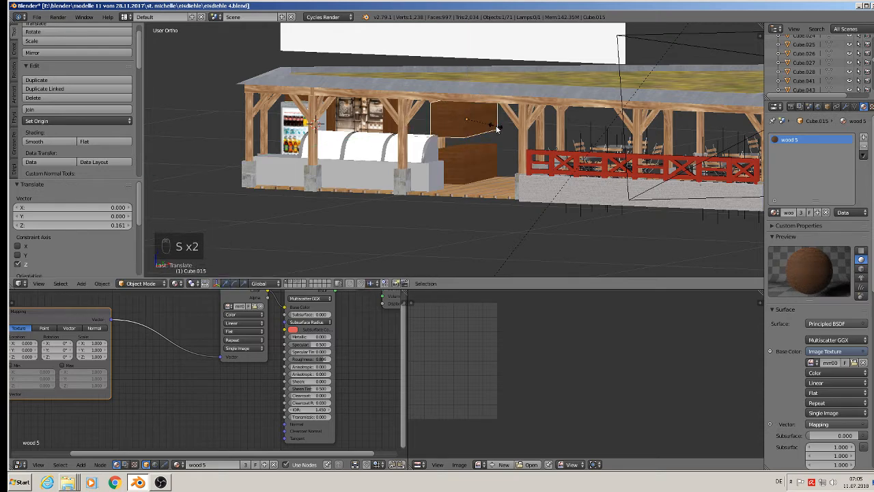
key(x)
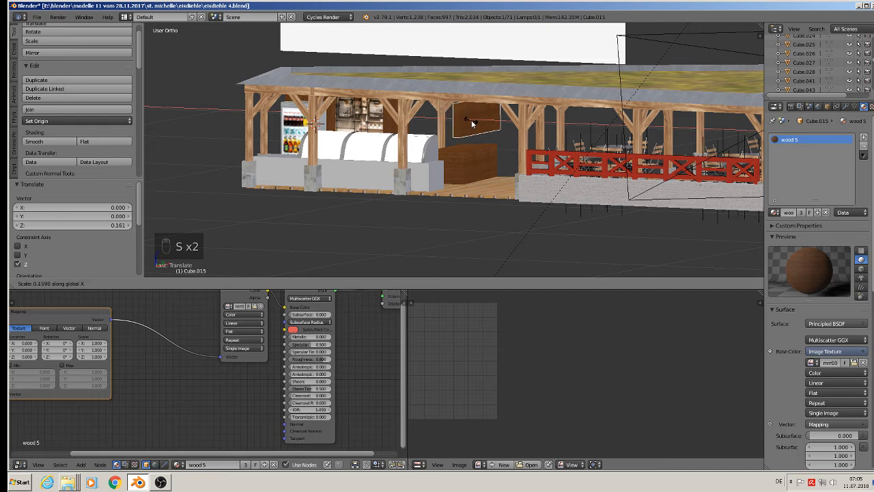
click(479, 123)
Step: Shift the narrowed wooden block along X and raise it so it hangs directly beneath the roof beam
drag(468, 89, 468, 77)
scroll(471, 103, up, 1)
mouse_move(471, 102)
middle_down()
mouse_move(458, 87)
mouse_move(470, 97)
middle_up()
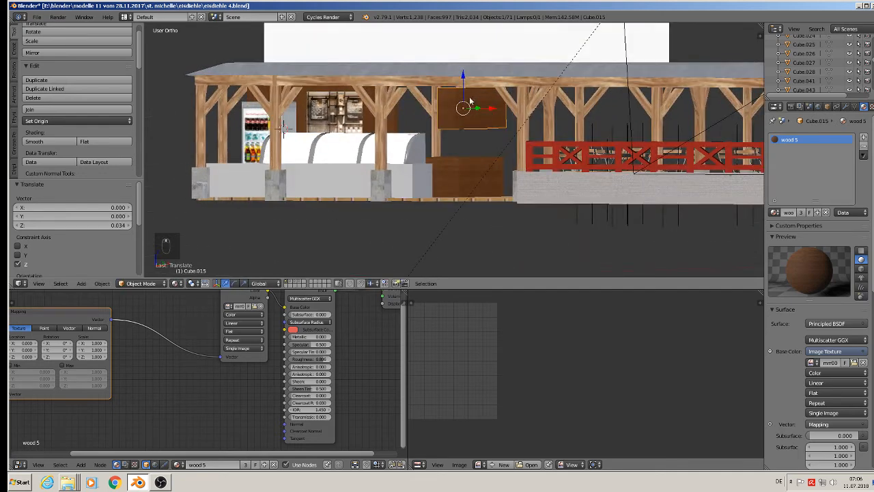
drag(487, 109, 459, 105)
drag(436, 78, 436, 71)
scroll(444, 106, up, 1)
mouse_move(444, 106)
middle_down()
mouse_move(446, 129)
mouse_move(439, 110)
middle_up()
scroll(445, 123, up, 3)
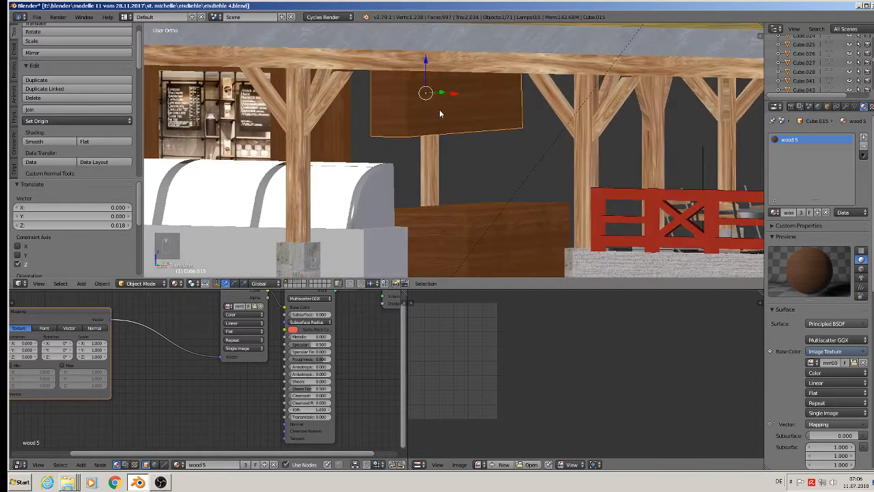
drag(426, 62, 427, 60)
scroll(441, 93, up, 3)
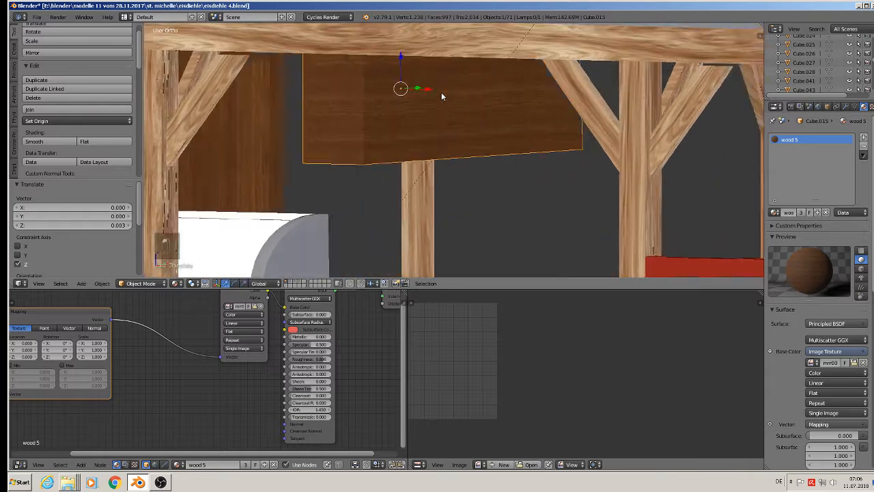
Step: In Edit Mode, divide the hanging block's long front face with one centred vertical loop cut and deselect everything
key(Tab)
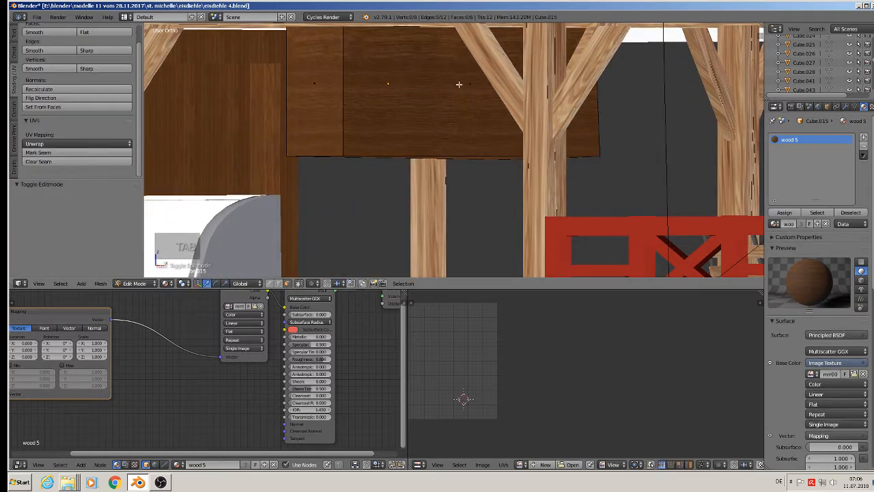
right_click(469, 87)
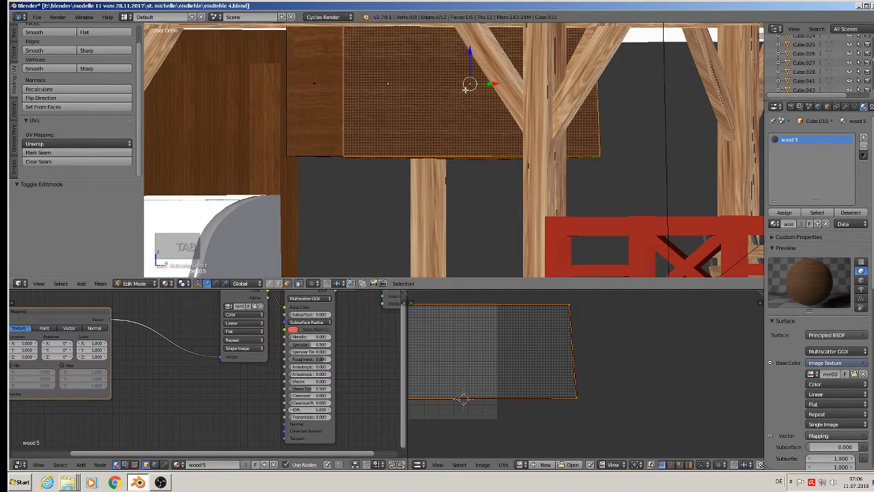
key(ctrl+r)
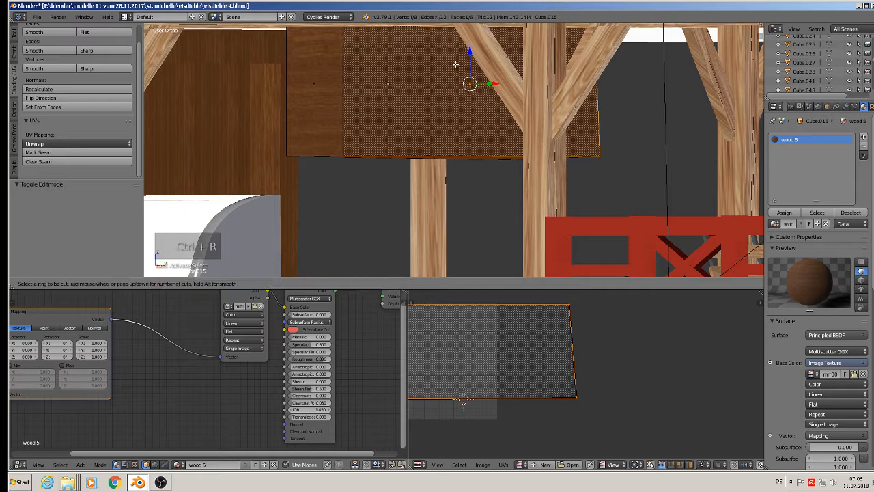
click(468, 150)
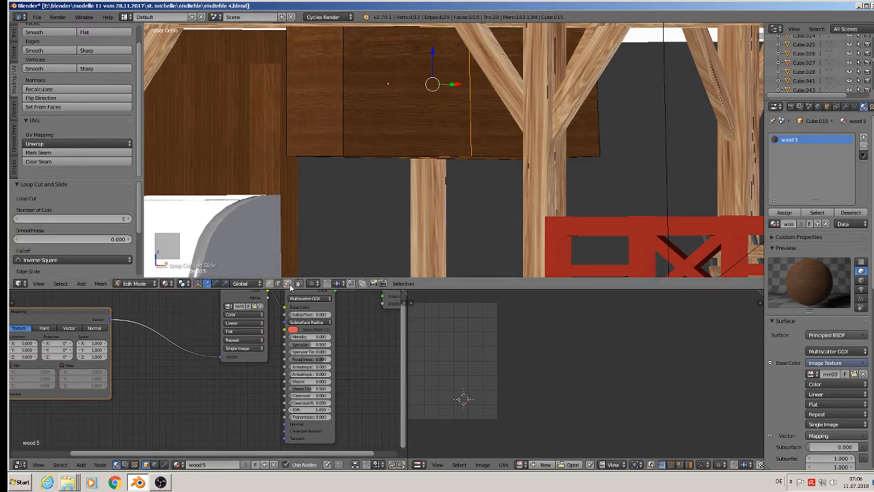
key(a)
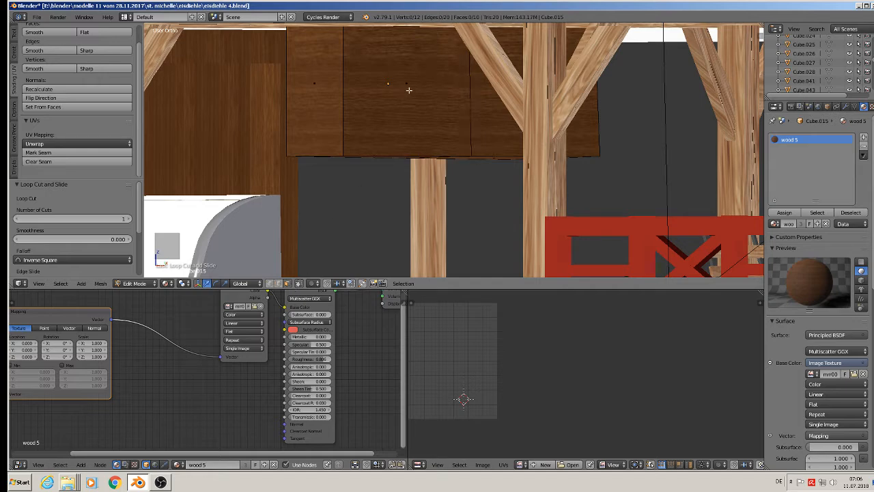
Step: Inset the front face's half nearest the display case at scale 0.9 and extrude it inward -0.022 along X
right_click(410, 88)
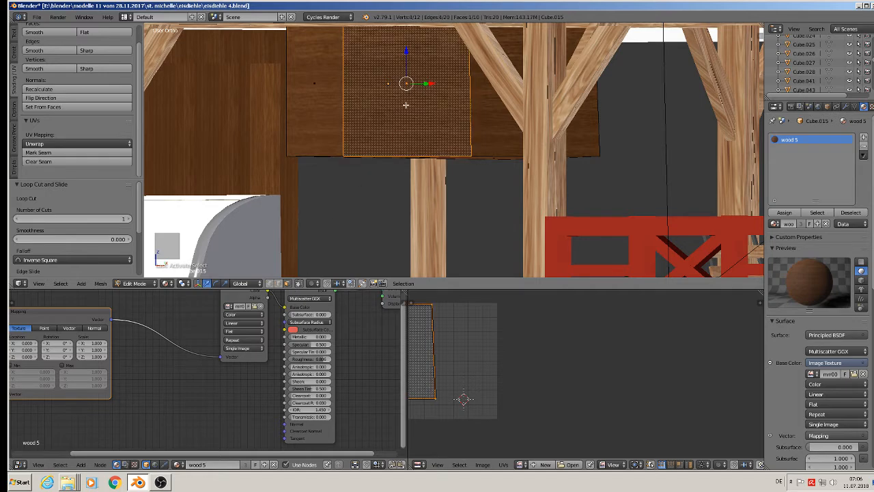
key(e)
key(s)
click(455, 166)
mouse_move(455, 166)
middle_down()
mouse_move(450, 157)
mouse_move(465, 163)
middle_up()
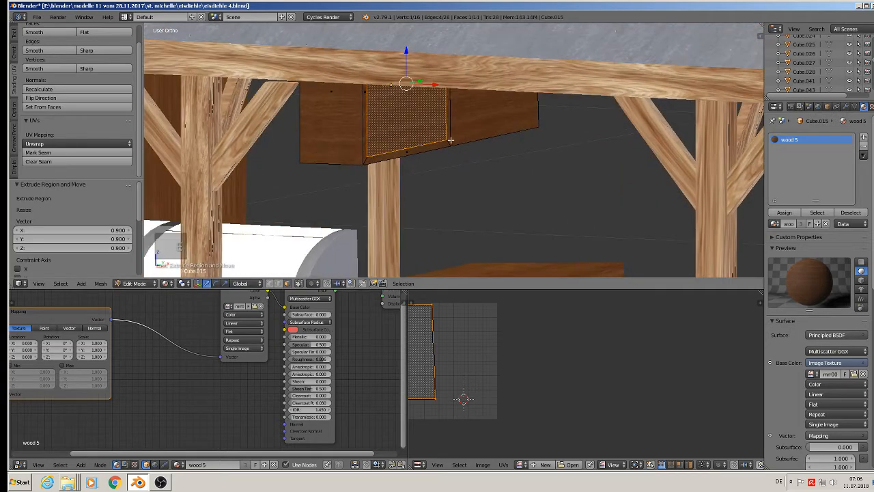
key(e)
key(e)
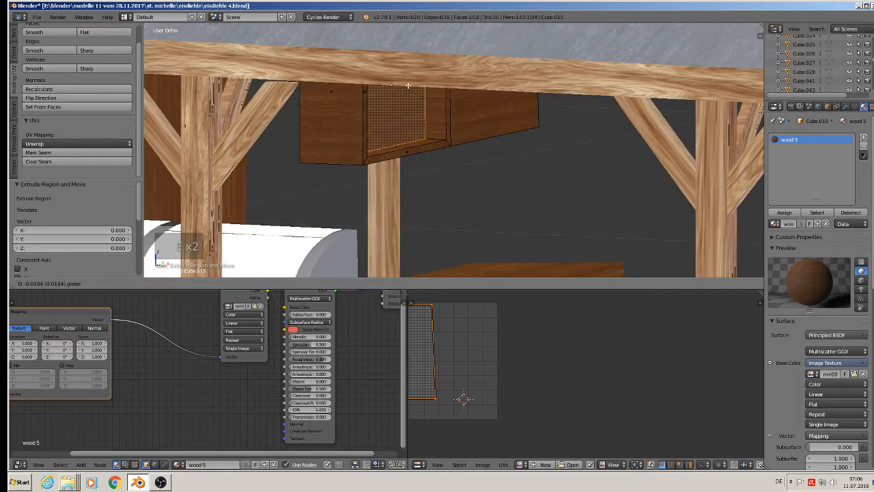
drag(398, 86, 407, 89)
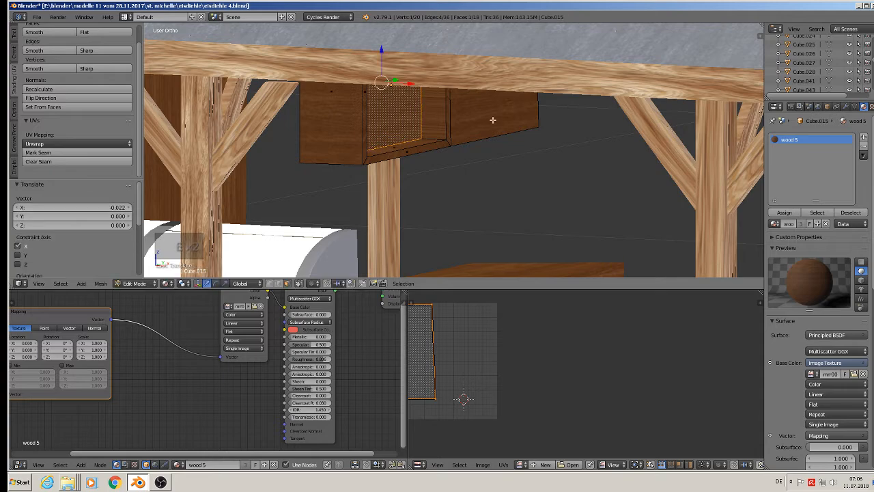
Step: Inset the other front half of the hanging block and extrude it inward -0.020 along X
mouse_move(492, 120)
middle_down()
mouse_move(480, 118)
mouse_move(486, 104)
middle_up()
right_click(531, 165)
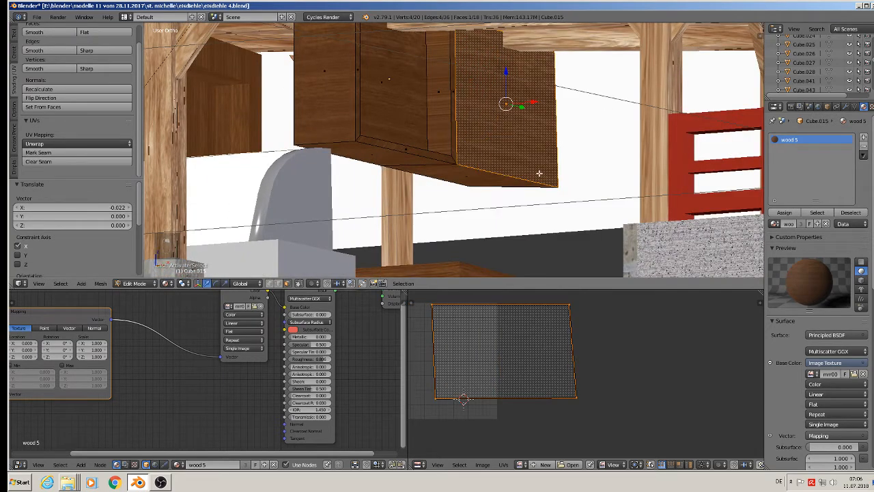
key(e)
click(532, 160)
middle_drag(537, 162, 548, 133)
key(e)
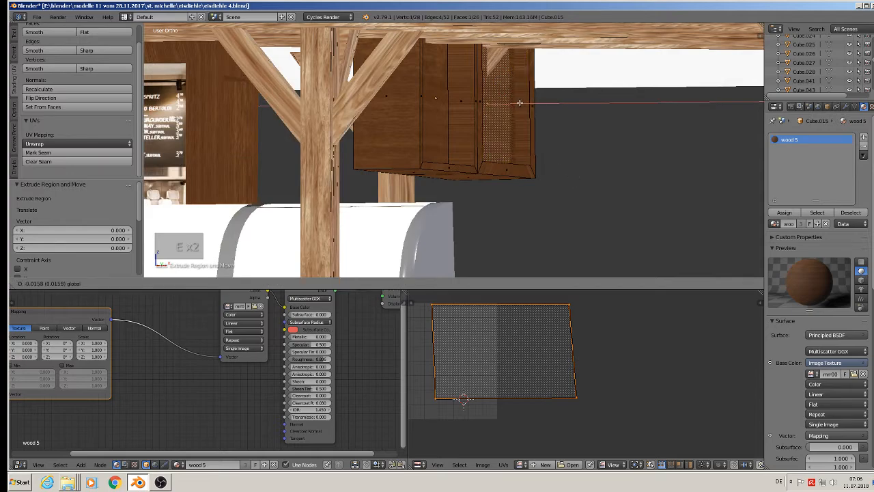
drag(519, 103, 513, 104)
middle_drag(502, 137, 474, 129)
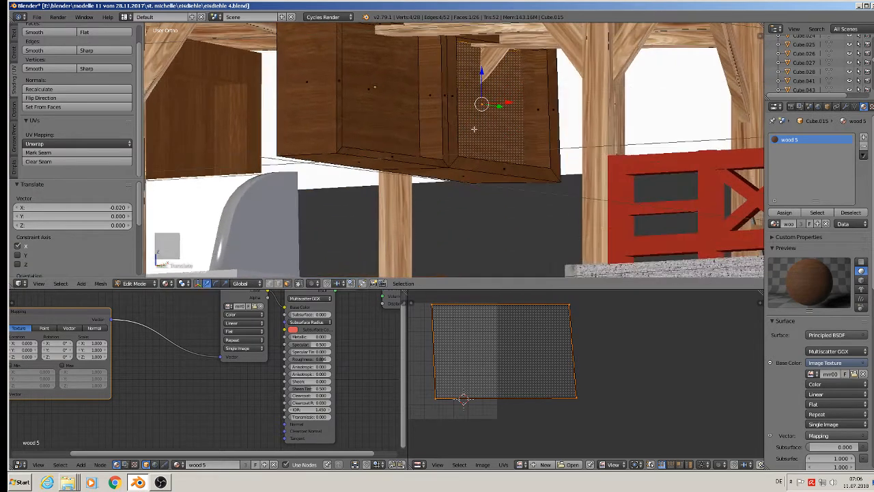
Step: Add a second material named GLAASES to the block, using an Emission shader with an Image Texture as its colour
click(863, 137)
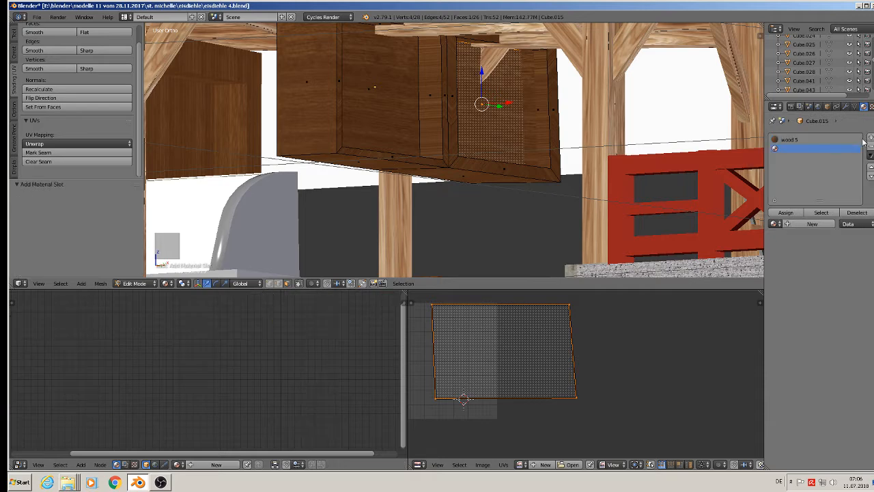
click(811, 225)
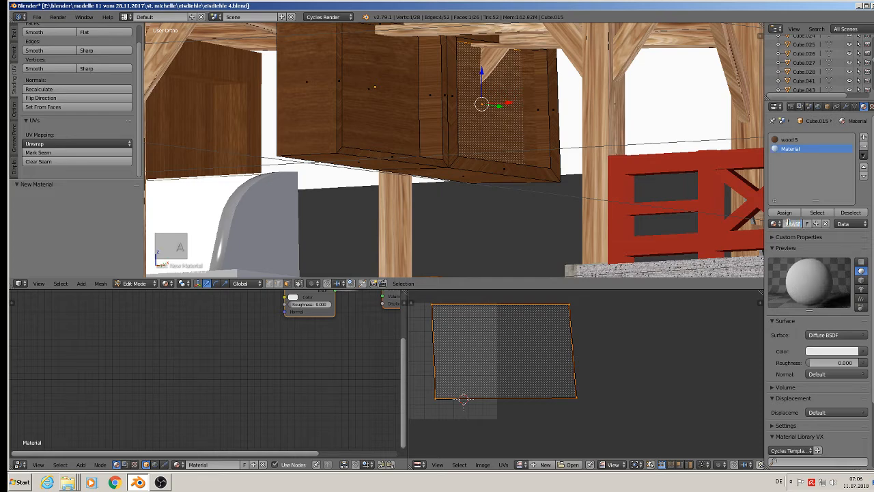
key(Return)
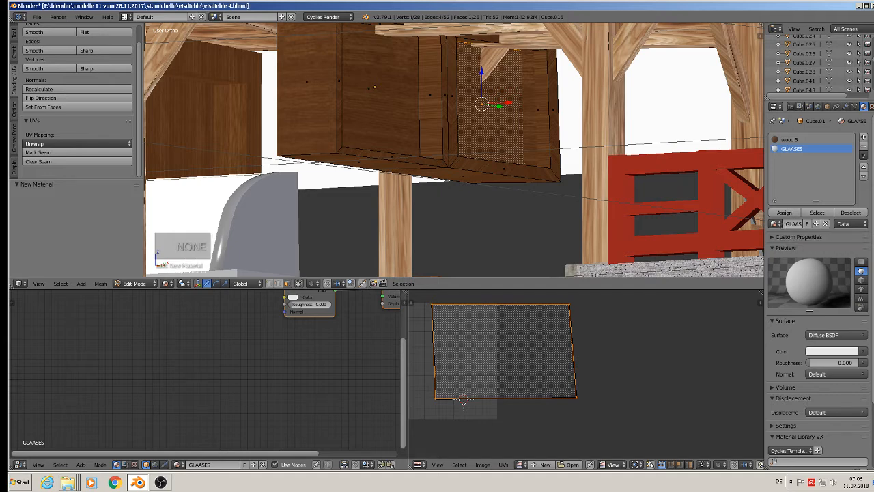
click(834, 335)
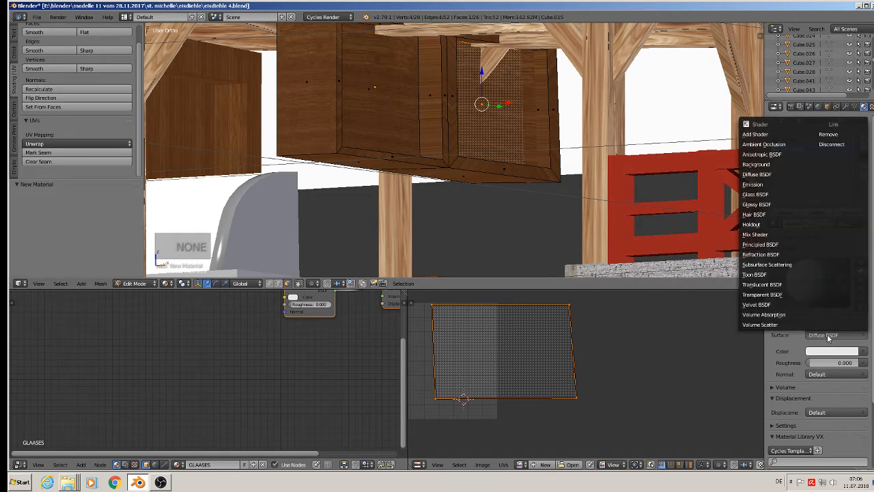
click(753, 184)
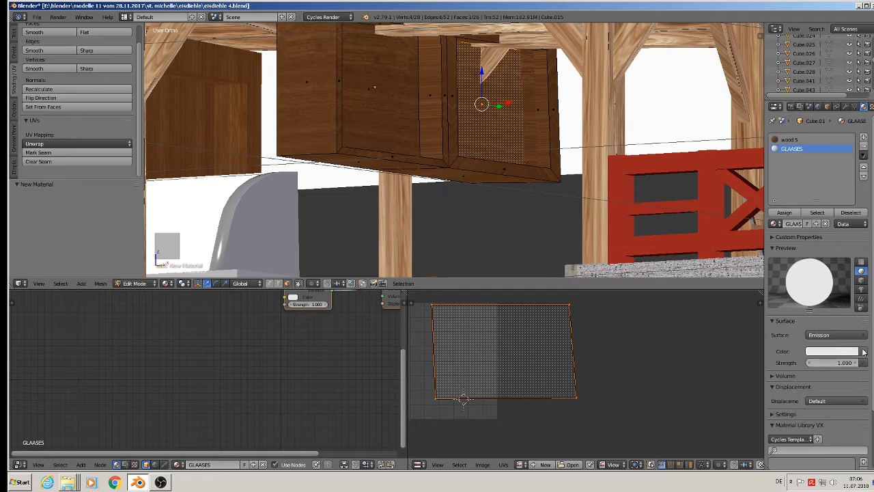
click(863, 351)
click(703, 269)
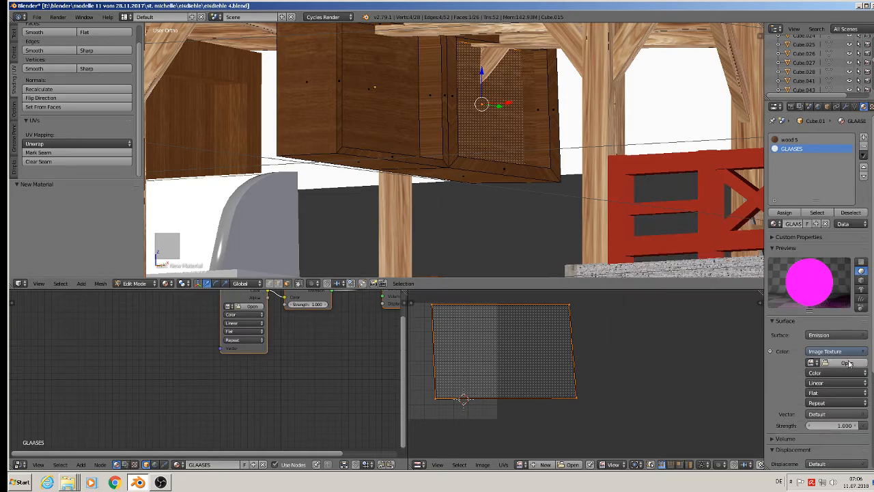
Step: Open the image browser for the GLAASES texture and switch to the gastro texture folder in Windows Explorer
click(849, 364)
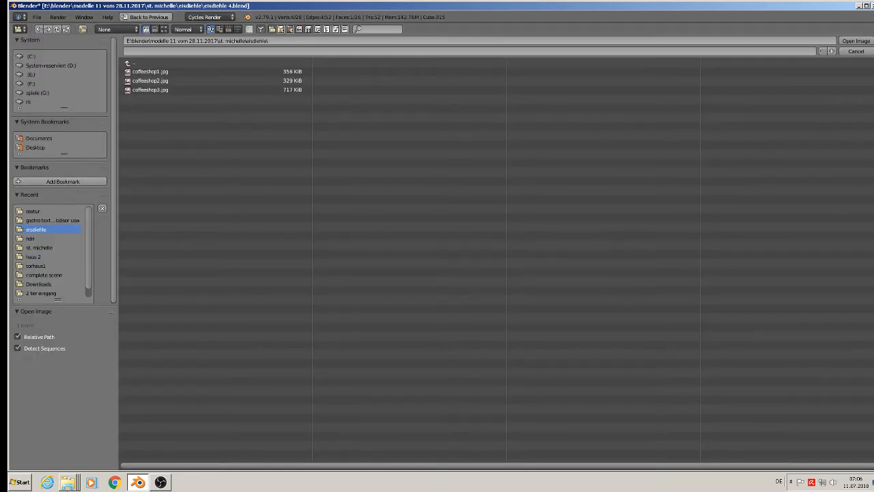
click(68, 483)
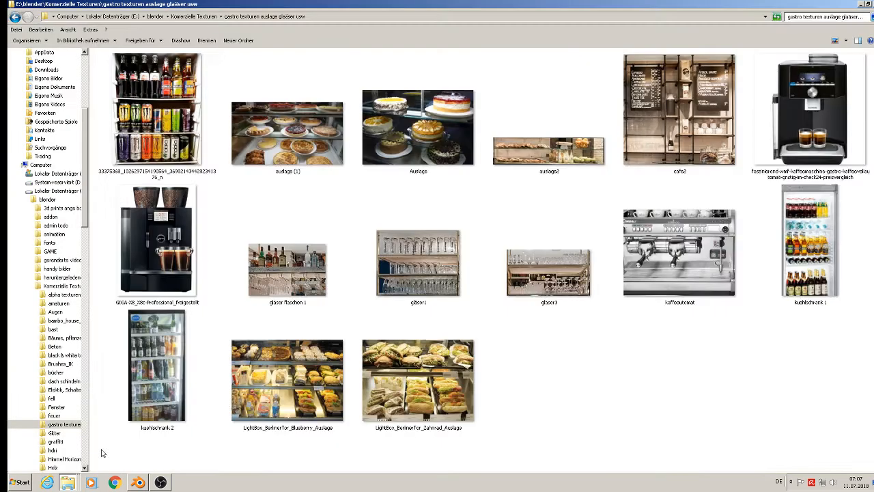
click(425, 275)
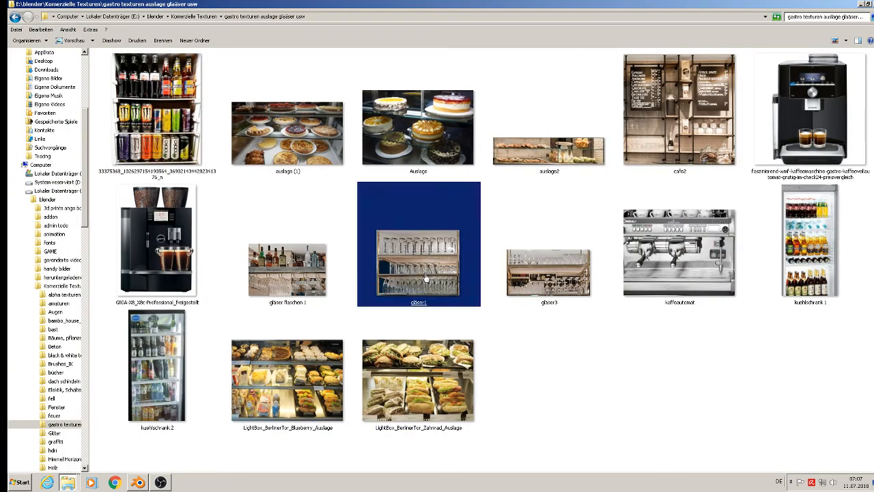
click(565, 287)
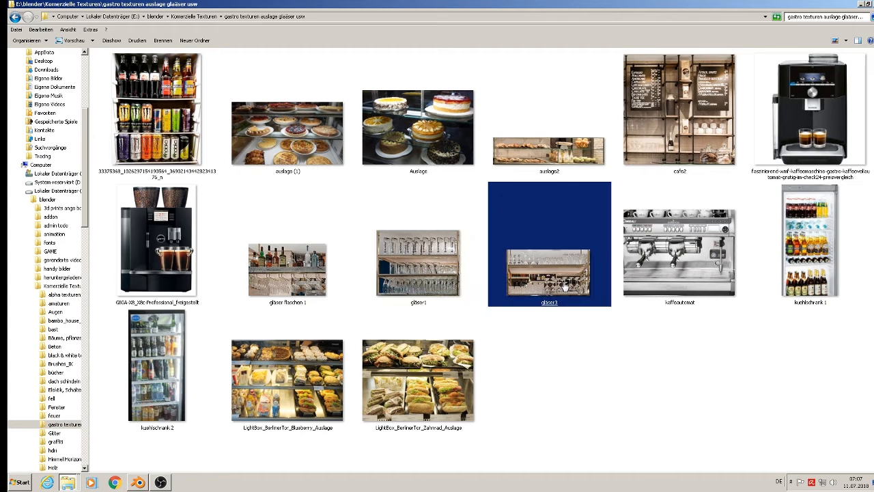
shift+click(298, 273)
right_click(298, 273)
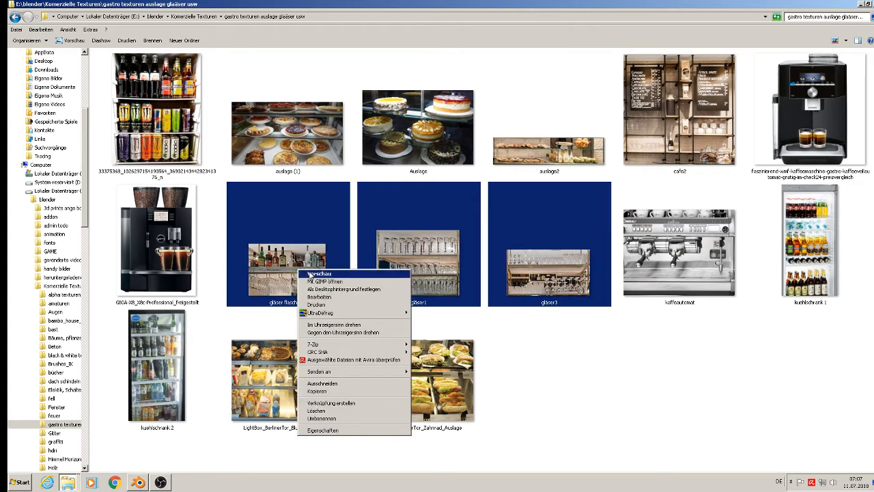
click(595, 383)
Step: Copy the gläser flaschen 1 and gläser3 images and switch to the project's textur folder
click(559, 288)
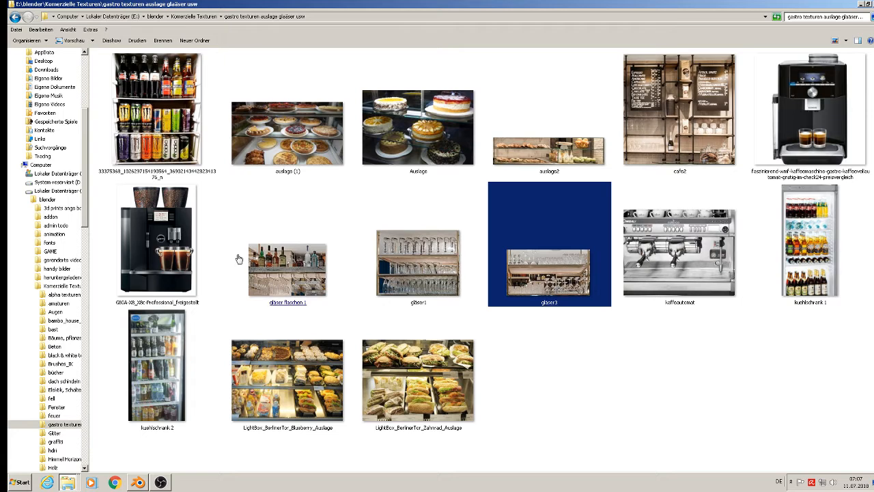
ctrl+click(291, 269)
right_click(291, 268)
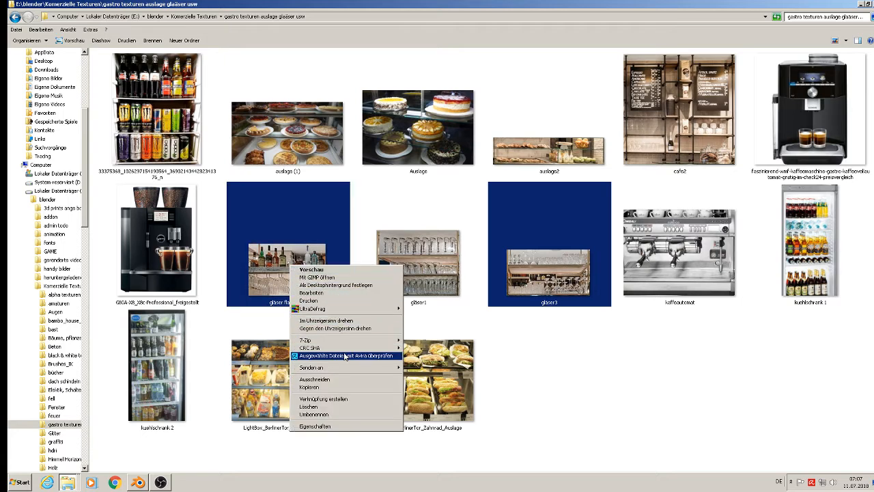
click(338, 388)
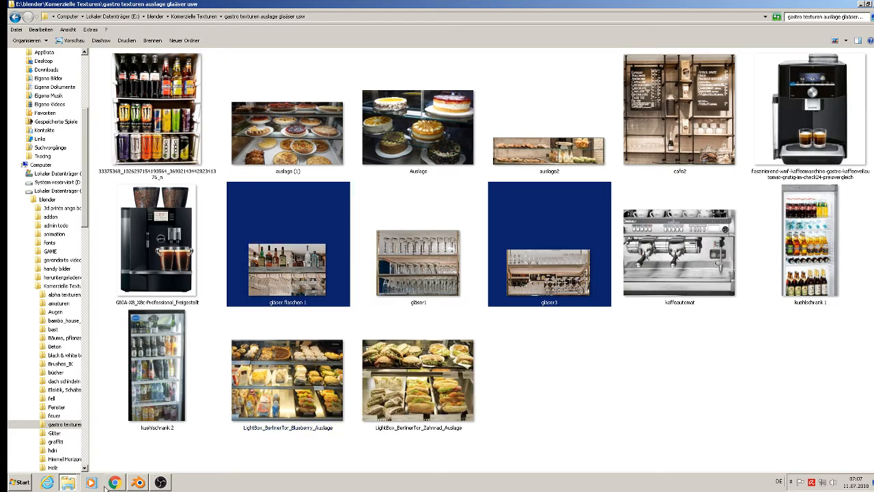
click(69, 483)
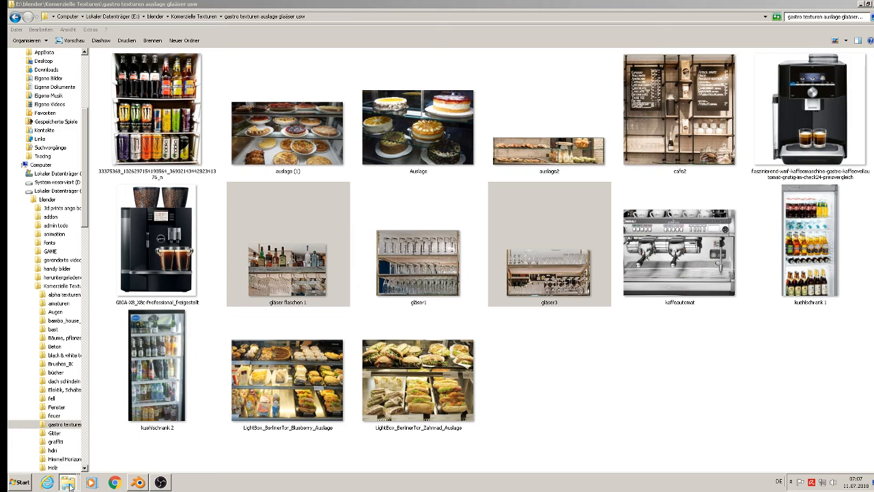
click(153, 443)
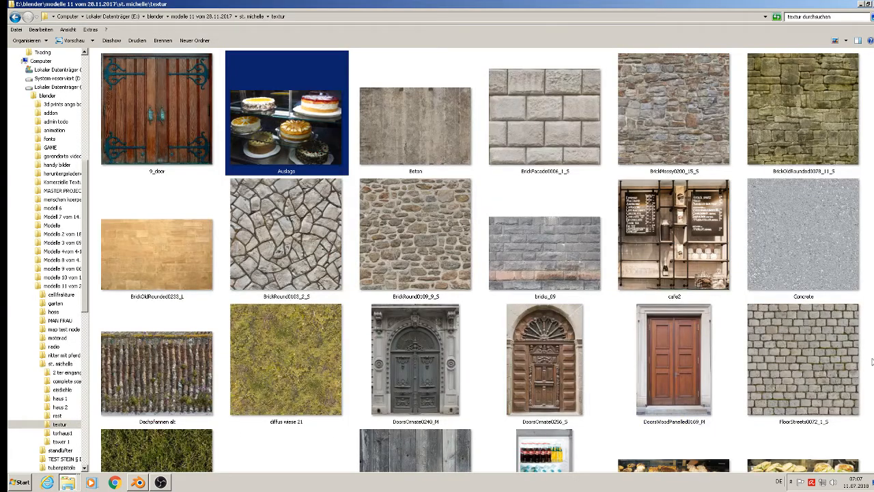
Step: Paste the two copied glass images into the textur folder and switch back to Blender
right_click(869, 366)
click(814, 416)
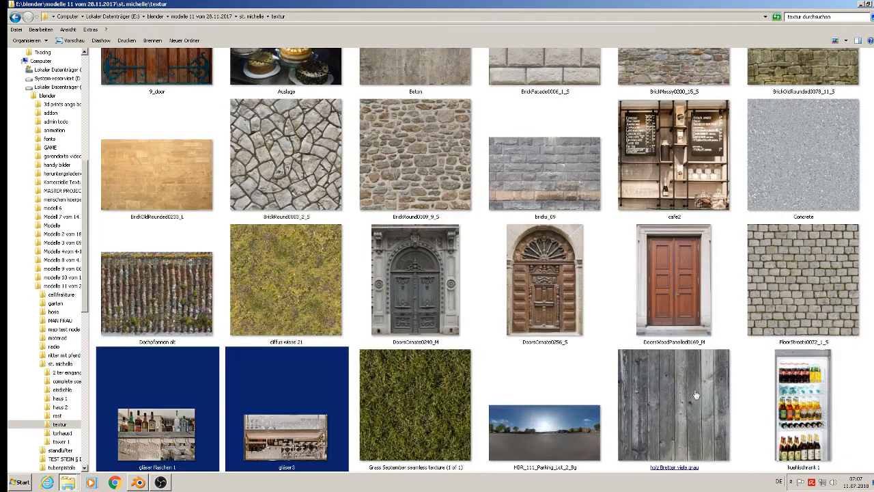
click(138, 482)
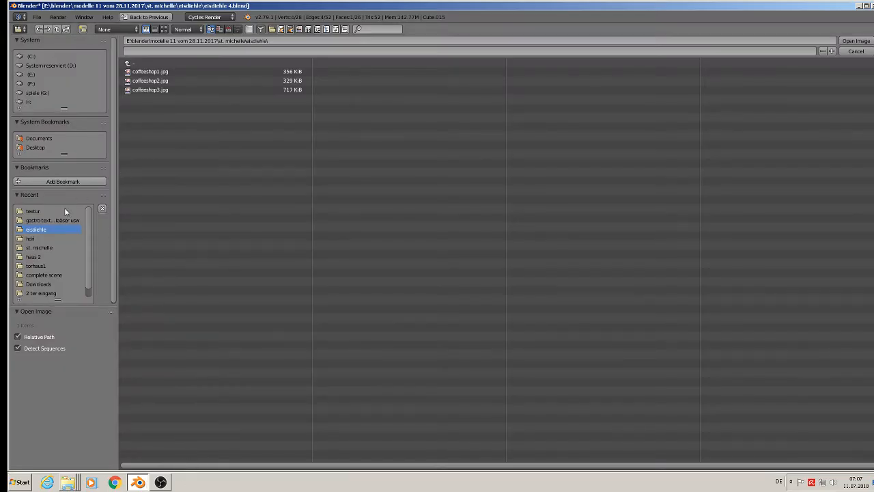
click(47, 215)
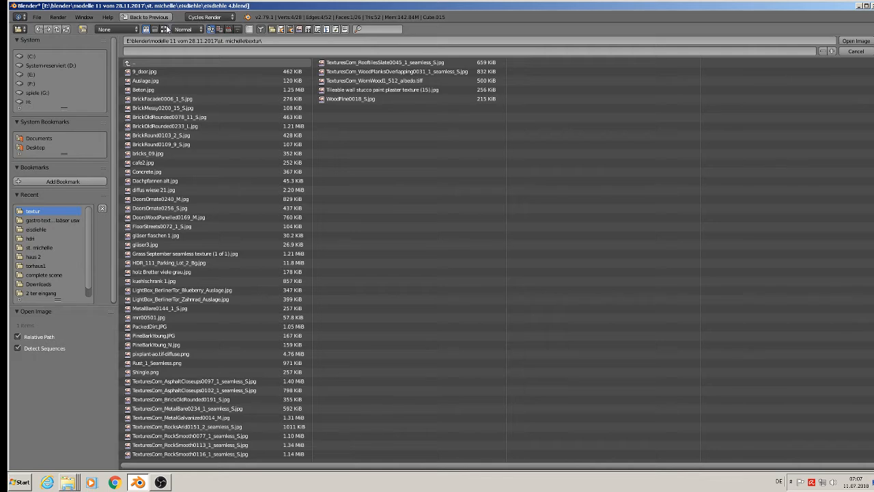
click(164, 28)
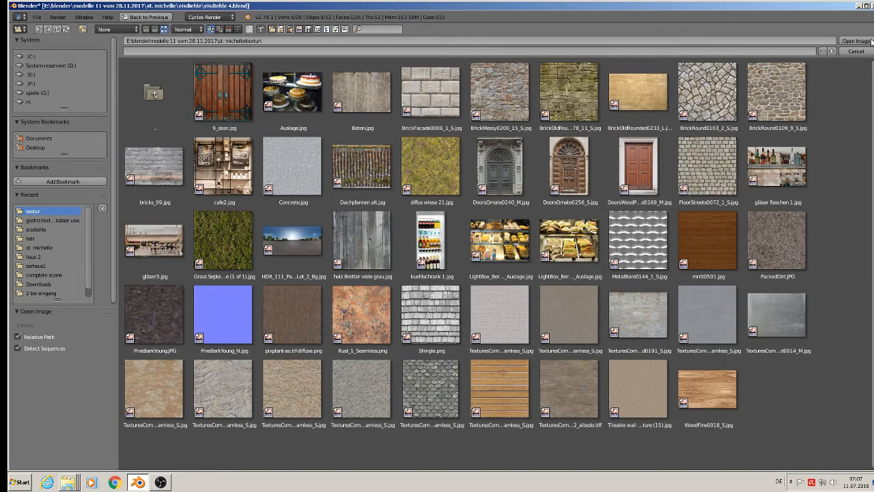
click(856, 51)
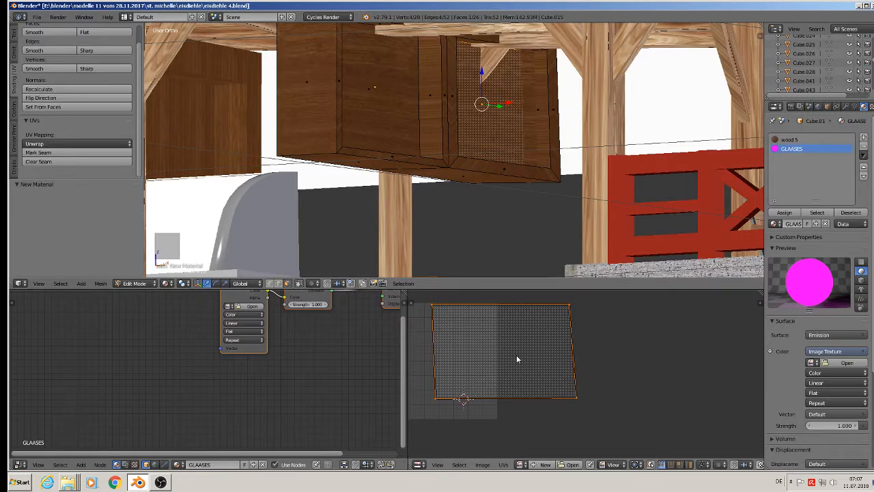
Step: Load gläser flaschen 1.jpg from the textur folder into the GLAASES material and assign it to the selected recessed face
click(832, 362)
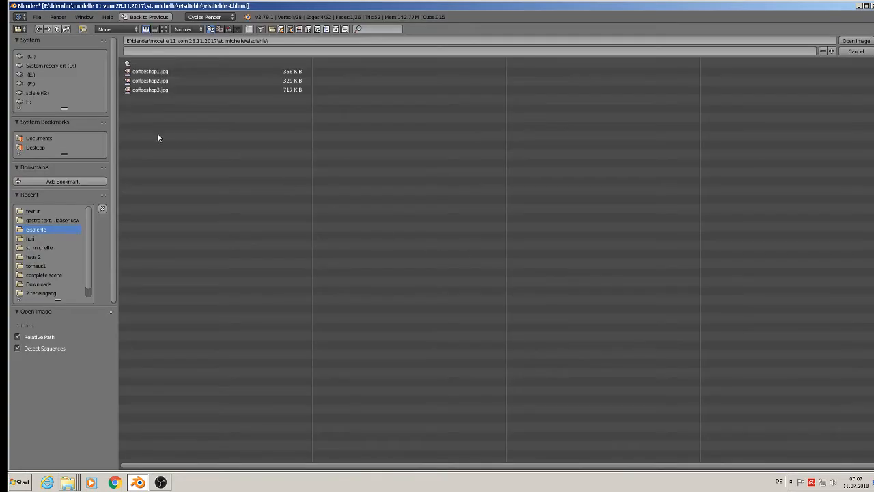
click(33, 211)
click(164, 28)
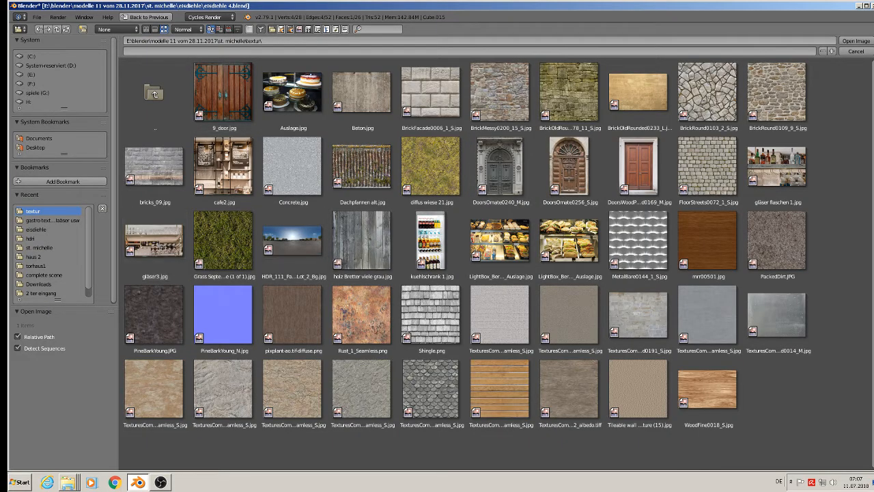
double_click(783, 164)
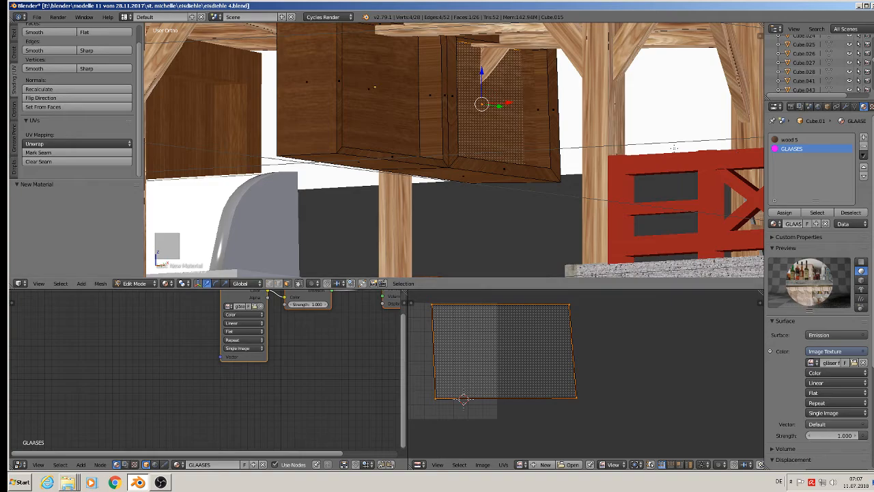
click(784, 212)
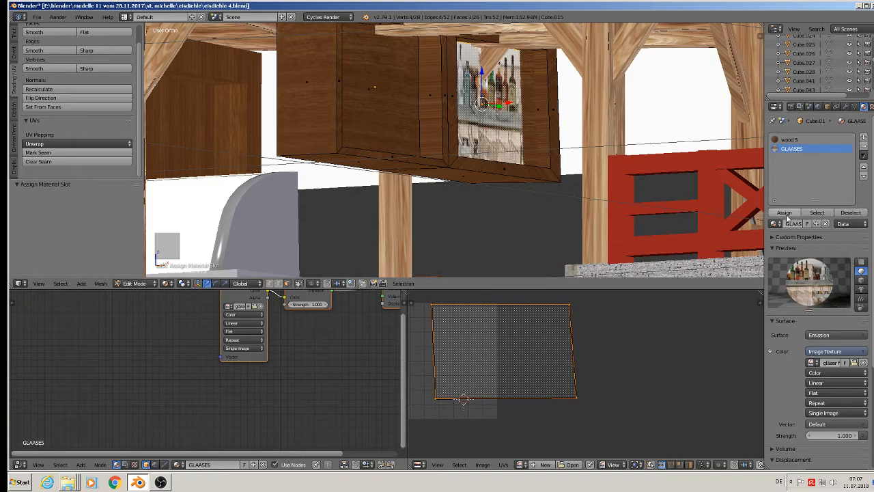
Step: Map the bottle image onto the recessed cabinet face with Project from View (Bounds), seen from the front
scroll(592, 178, up, 3)
middle_drag(592, 178, 544, 180)
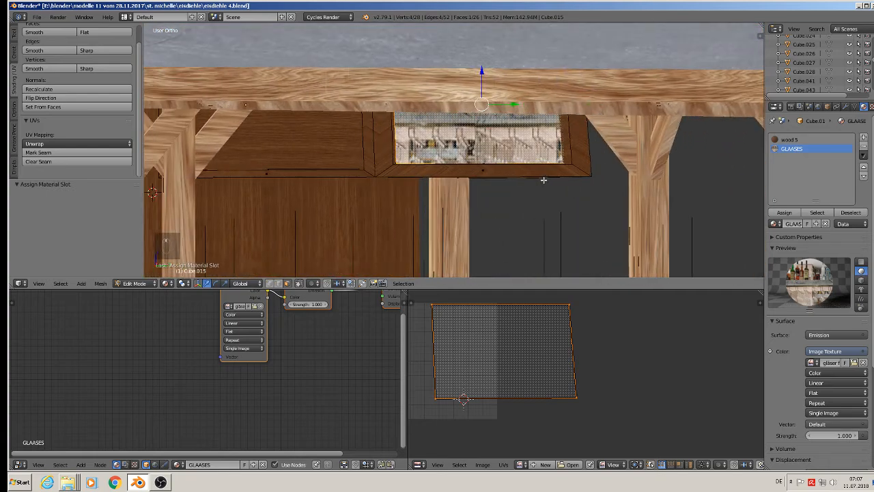
key(u)
click(462, 154)
scroll(476, 171, down, 5)
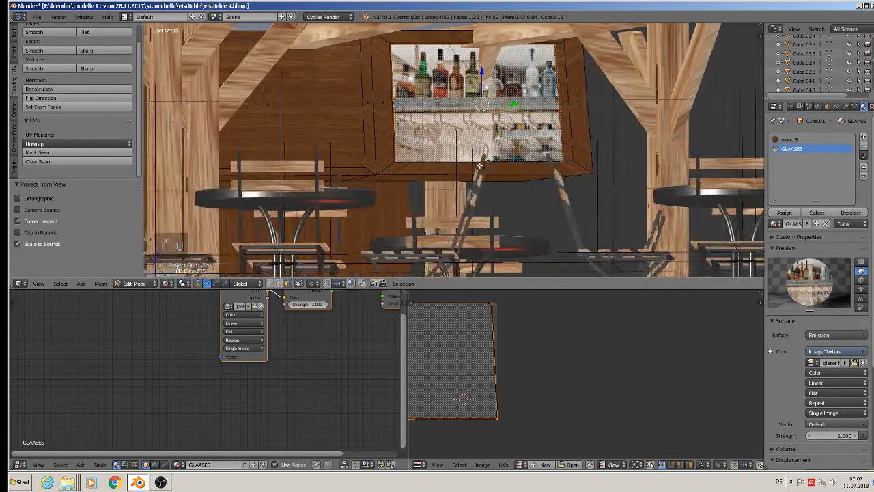
scroll(307, 123, down, 1)
Step: Select the cabinet's other recessed face, unwrap it with Project from View (Bounds) and restore Material viewport shading
right_click(303, 118)
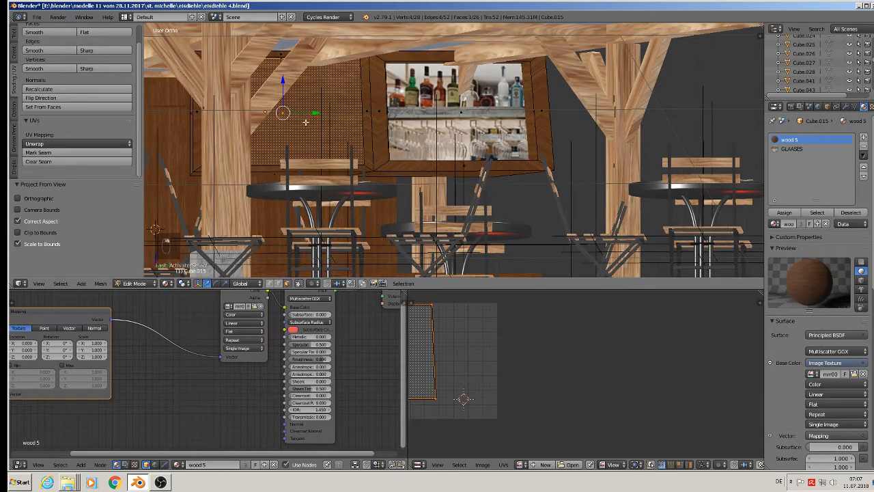
key(z)
key(u)
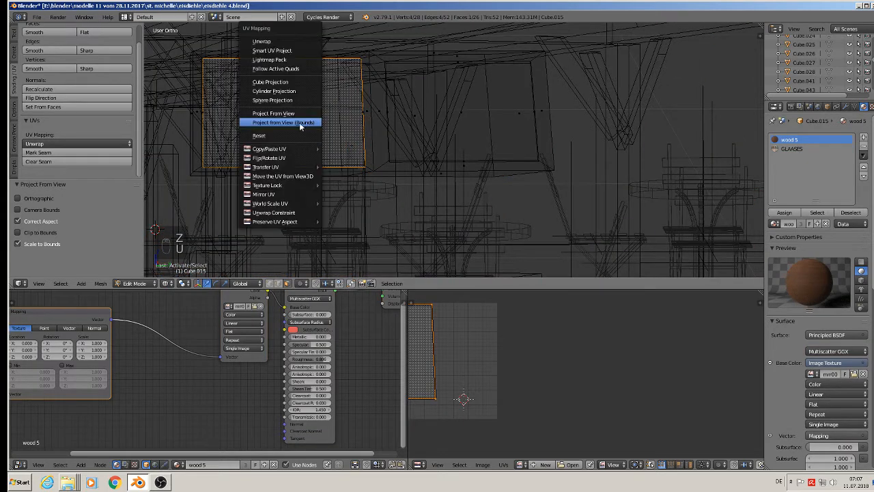
click(300, 124)
click(165, 284)
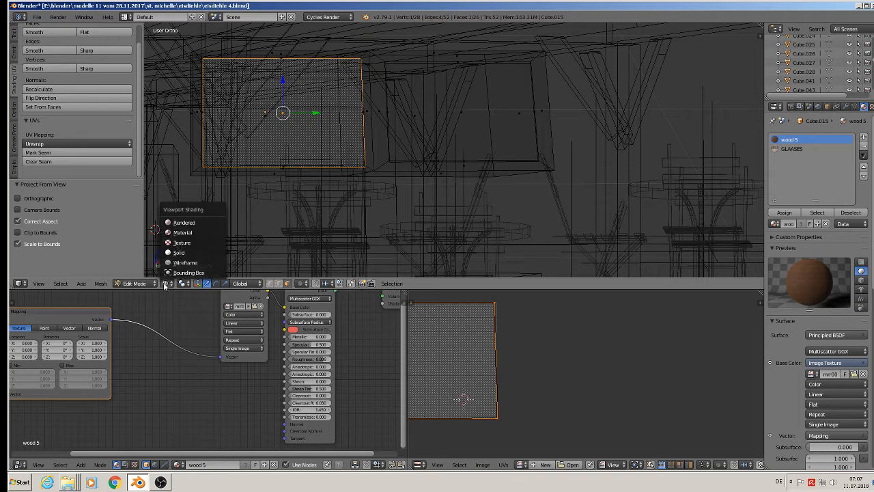
click(183, 233)
scroll(256, 197, down, 1)
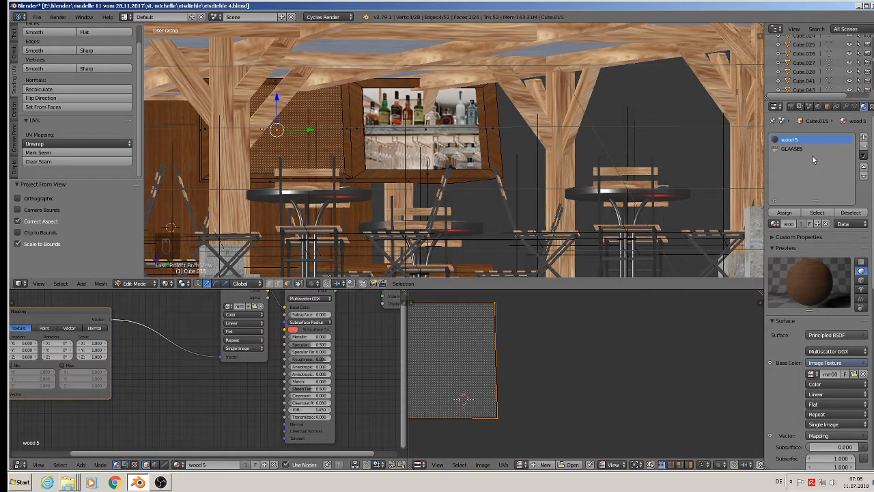
Step: Add a third material to the cabinet and name it glasses 2
click(864, 137)
click(792, 223)
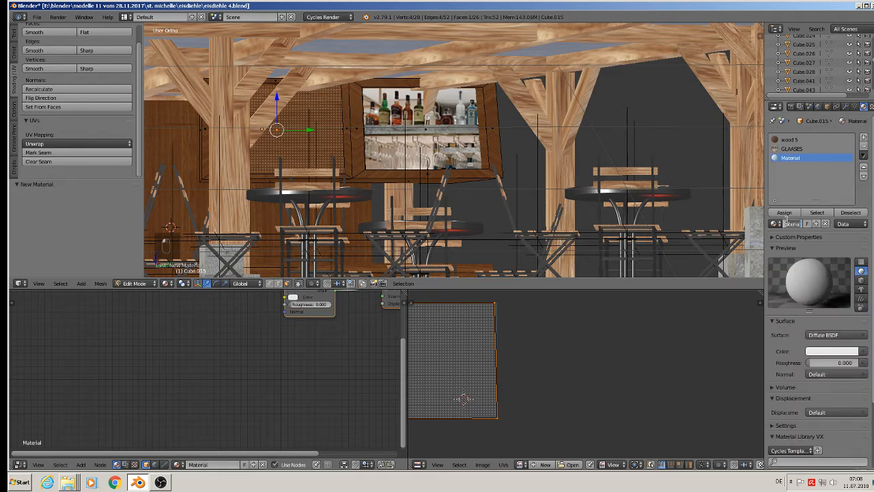
click(787, 221)
text(glasses 2)
key(Return)
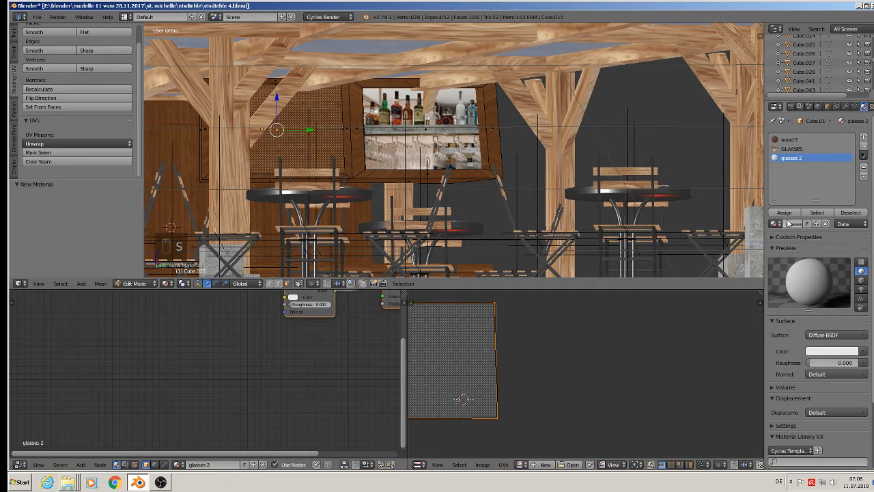
Step: Give the glasses 2 material an Emission shader with an Image Texture as its colour
click(836, 335)
click(779, 194)
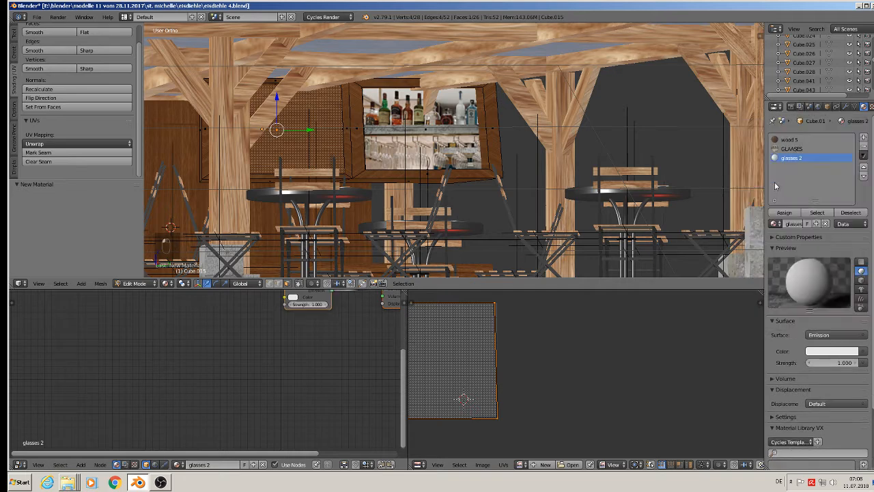
click(863, 351)
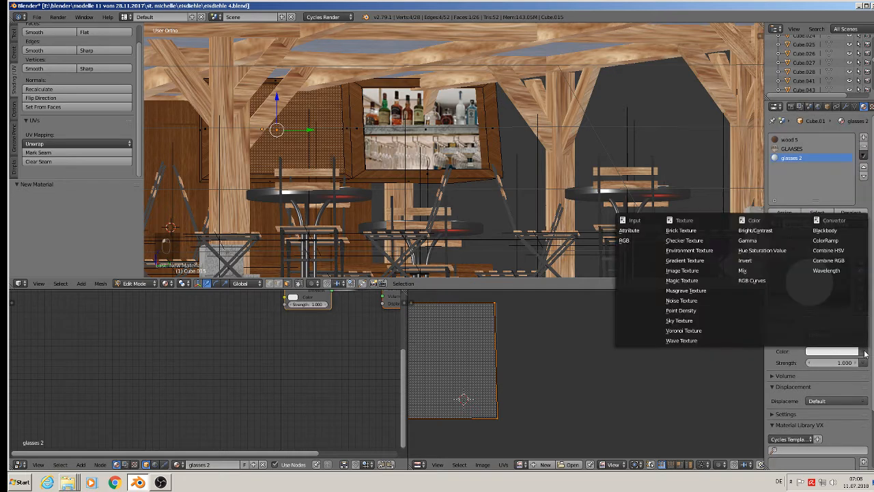
click(693, 274)
Step: Load gläser3.jpg from the textur folder into glasses 2 and assign the material to the selected face
click(848, 364)
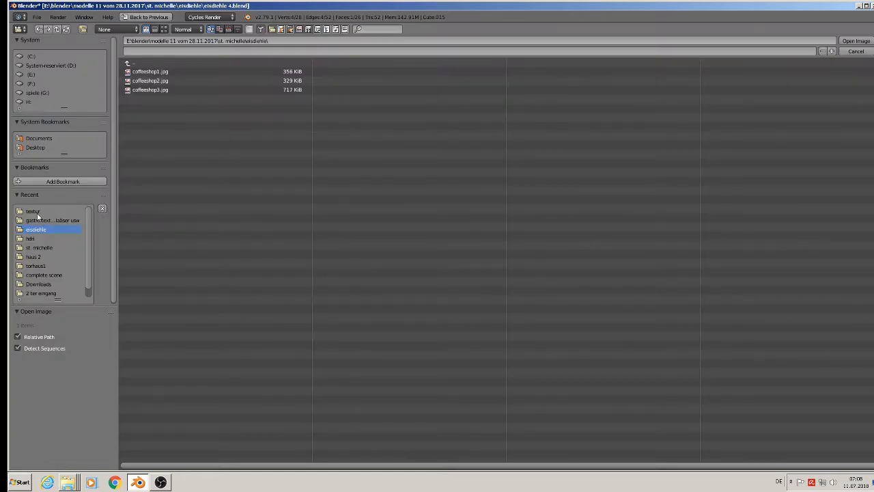
click(34, 212)
click(164, 29)
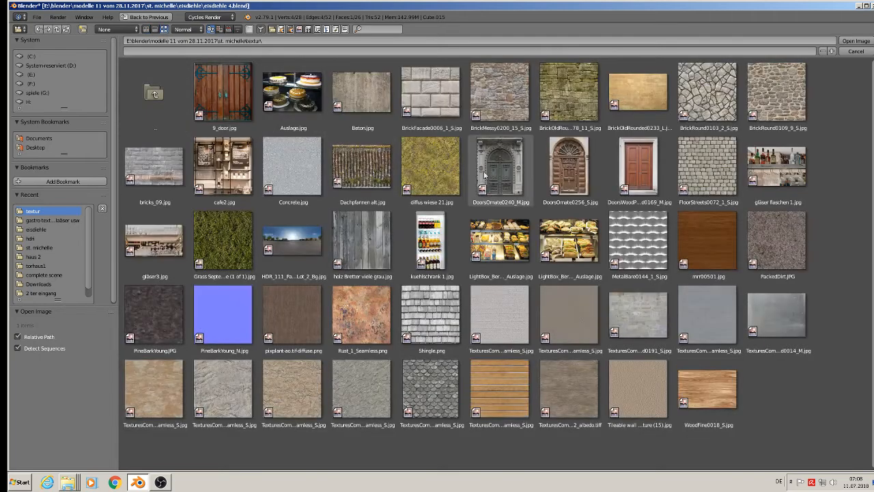
double_click(164, 246)
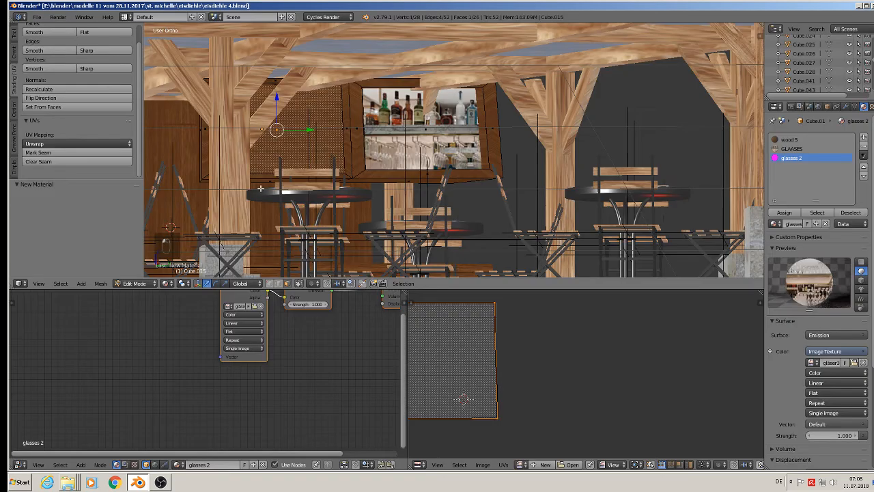
click(784, 212)
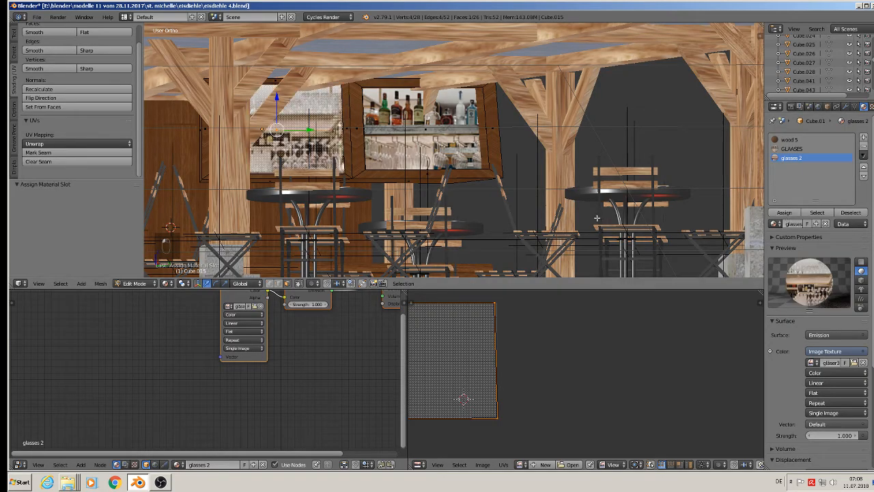
Step: Leave Edit Mode on the cabinet and deselect all objects
middle_drag(683, 212, 581, 217)
key(Tab)
scroll(447, 214, down, 5)
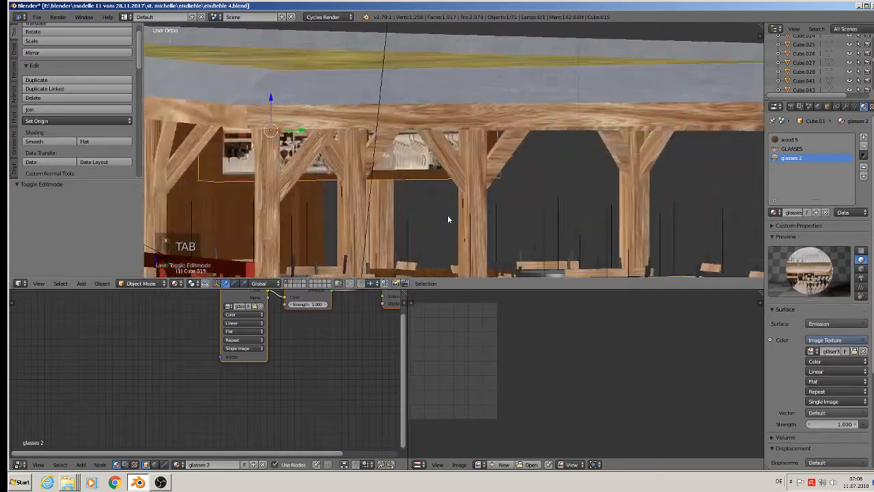
key(a)
key(a)
Step: Examine the hanging cabinet and the whole café pavilion from outside
mouse_move(446, 206)
middle_down()
mouse_move(463, 206)
mouse_move(469, 223)
mouse_move(466, 205)
mouse_move(474, 210)
mouse_move(445, 211)
middle_up()
scroll(456, 205, down, 3)
scroll(457, 209, up, 1)
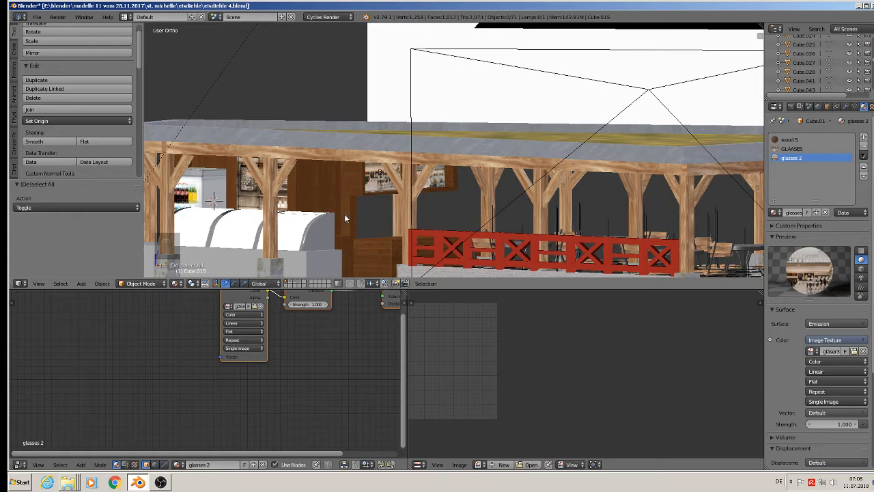
scroll(344, 214, down, 1)
mouse_move(347, 216)
middle_down()
mouse_move(416, 213)
mouse_move(330, 215)
mouse_move(343, 214)
middle_up()
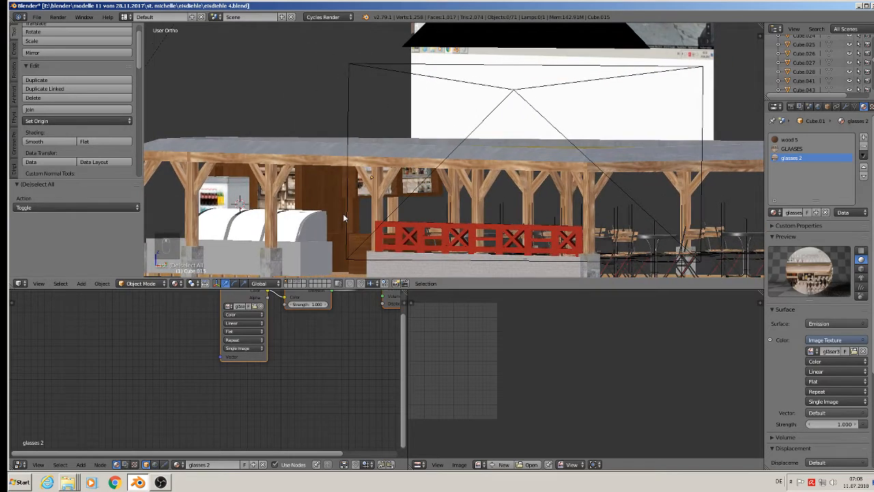
scroll(343, 213, down, 6)
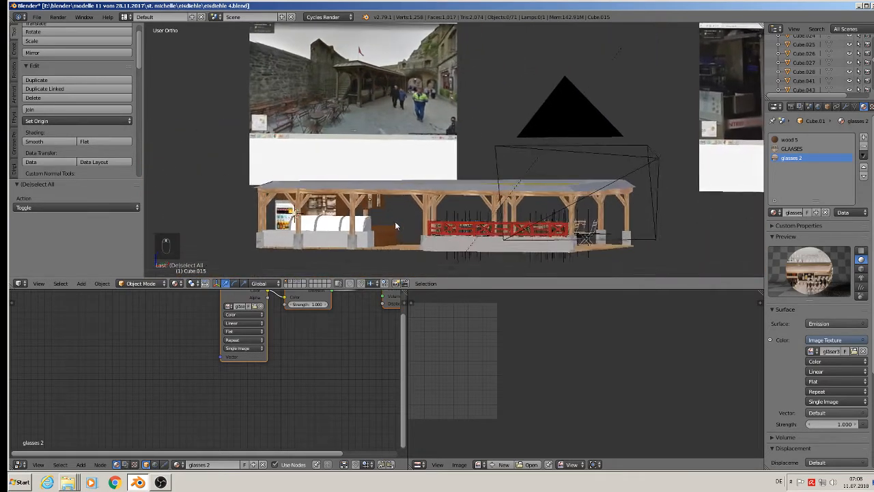
scroll(403, 246, up, 1)
middle_drag(395, 222, 382, 143)
middle_drag(375, 193, 330, 209)
Step: Save the scene as a new file named eisdiehle 5.blend
click(37, 16)
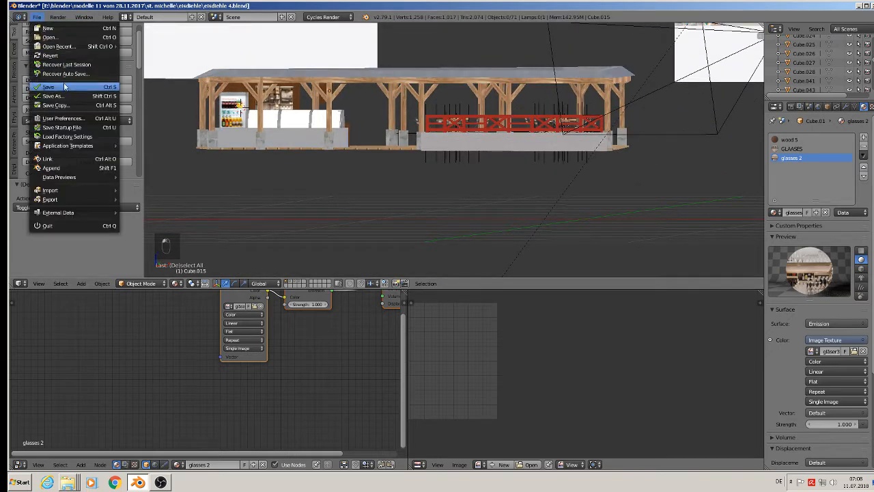
click(51, 96)
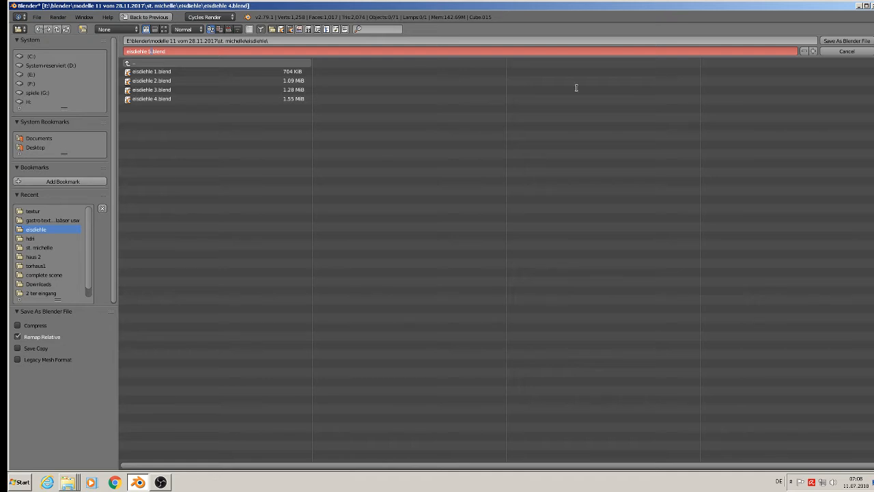
click(847, 41)
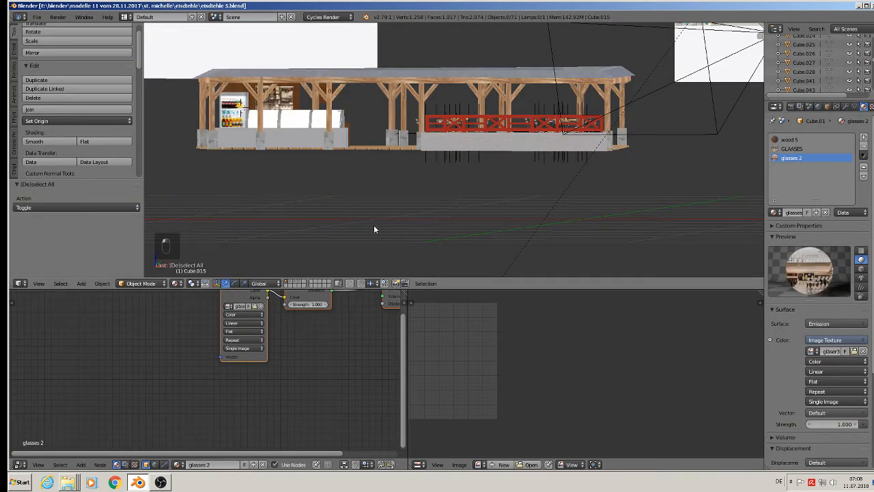
Step: Open the image browser for importing Images as Planes
click(81, 283)
mouse_move(94, 273)
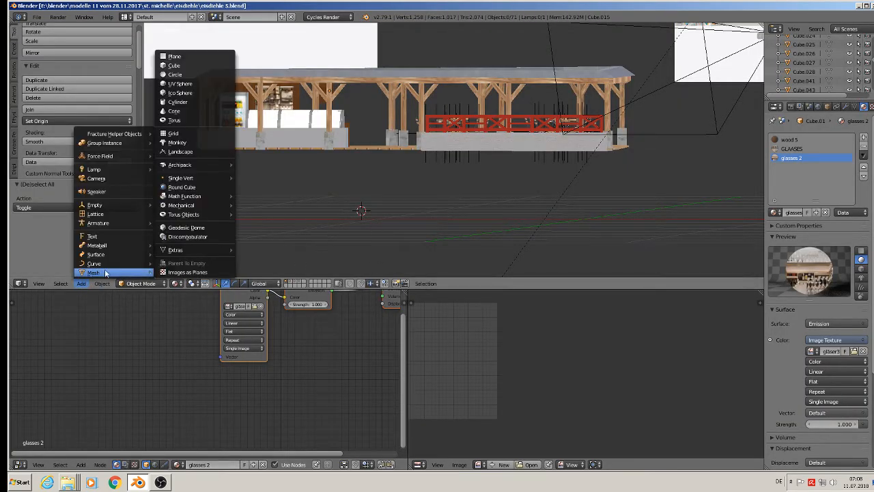
click(189, 272)
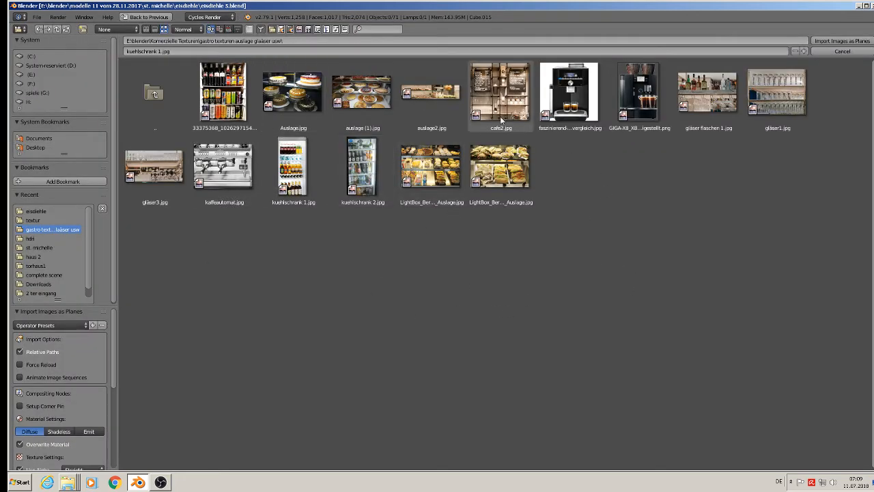
Step: Switch to the file explorer and copy the kaffeautomat and GIGA-X8_X8c-Professional_freigestellt images from the gastro texture folder
click(69, 482)
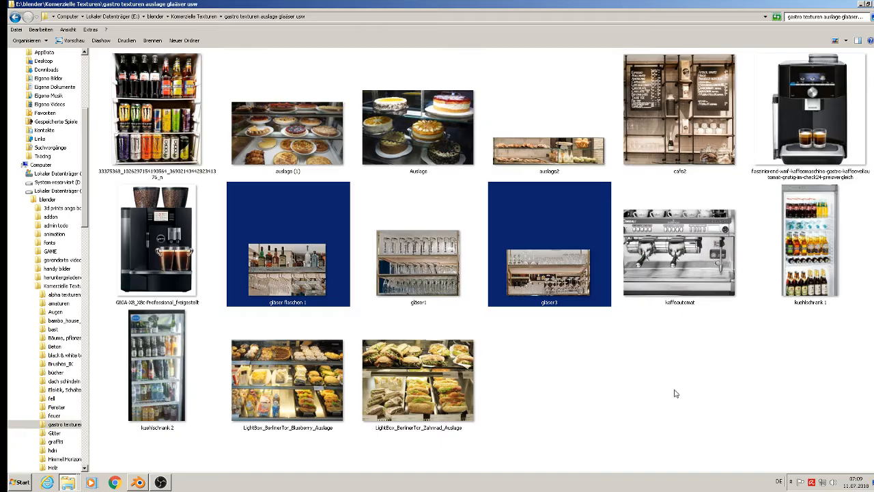
click(674, 393)
click(685, 264)
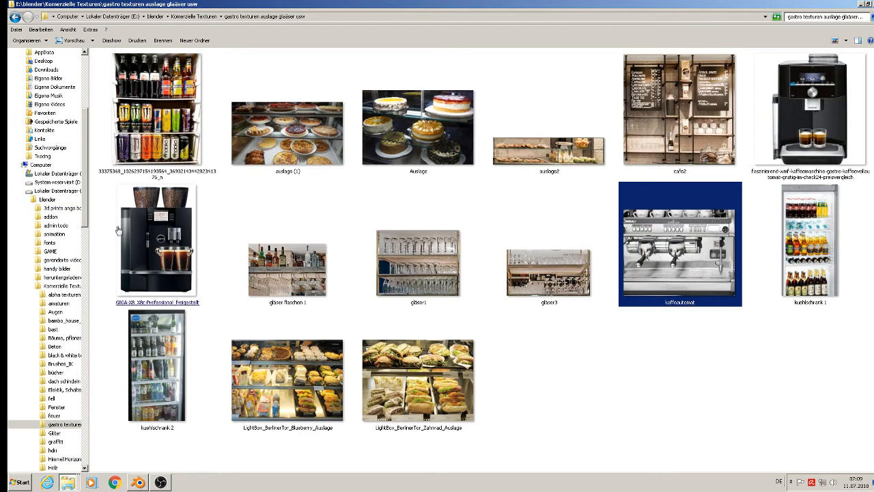
ctrl+click(149, 237)
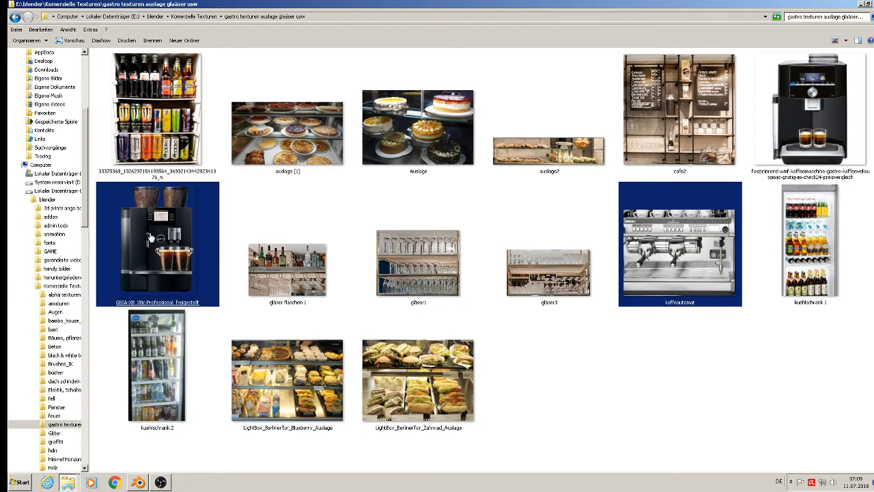
right_click(150, 237)
click(195, 347)
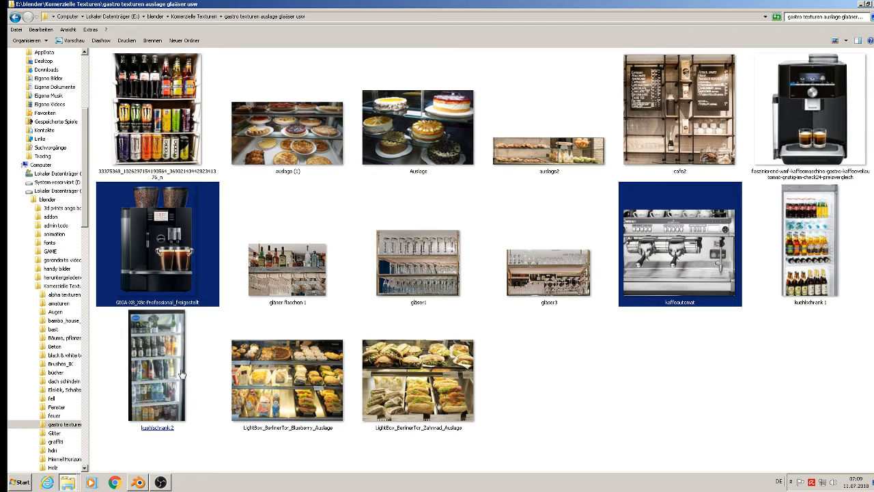
Step: Paste the two copied coffee machine images into the st. michelle project's textur folder
click(70, 483)
click(117, 442)
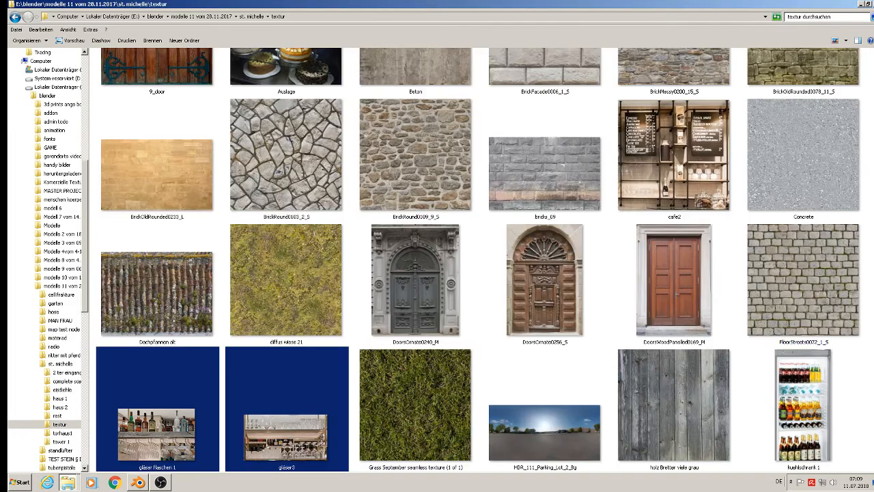
right_click(866, 371)
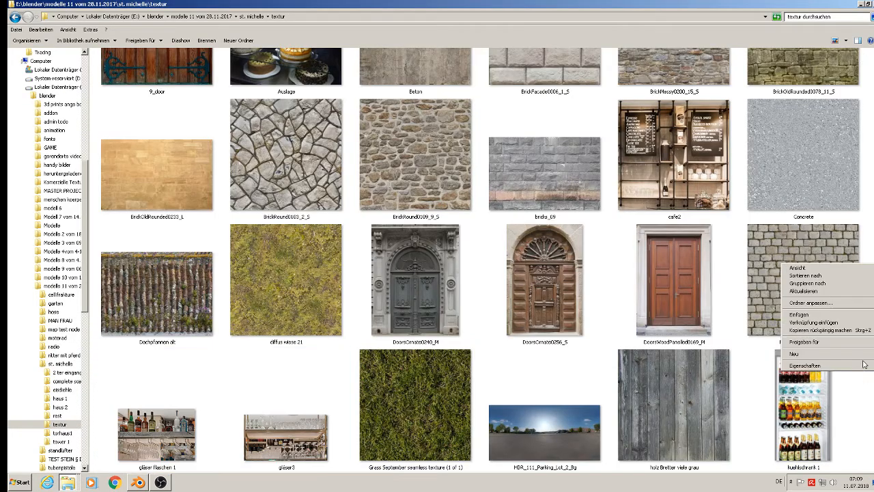
click(847, 315)
scroll(141, 441, down, 10)
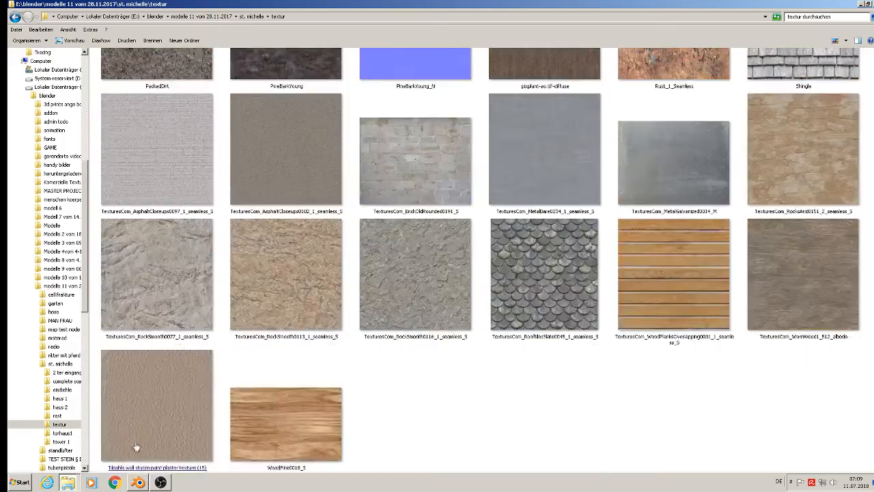
Step: Switch back to Blender and import kaffeautomat.jpg and GIGA-X8_X8c-Professional_freigestellt.png from the textur folder as image planes
click(138, 482)
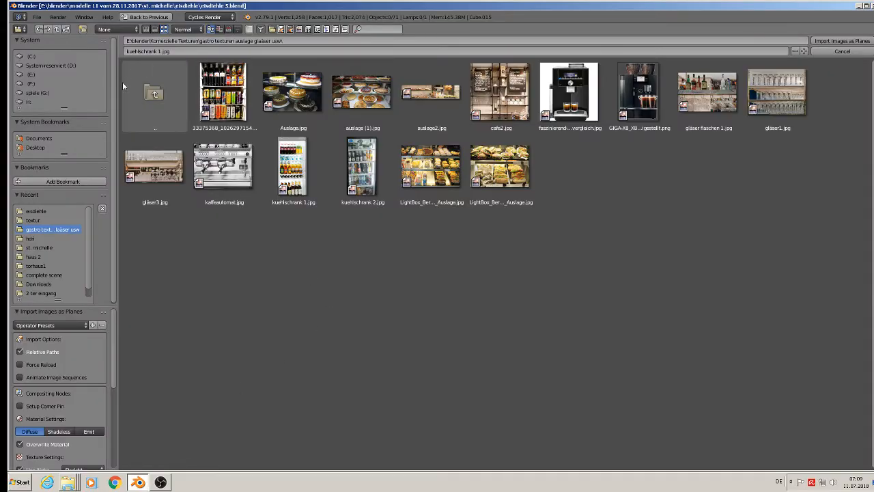
click(34, 220)
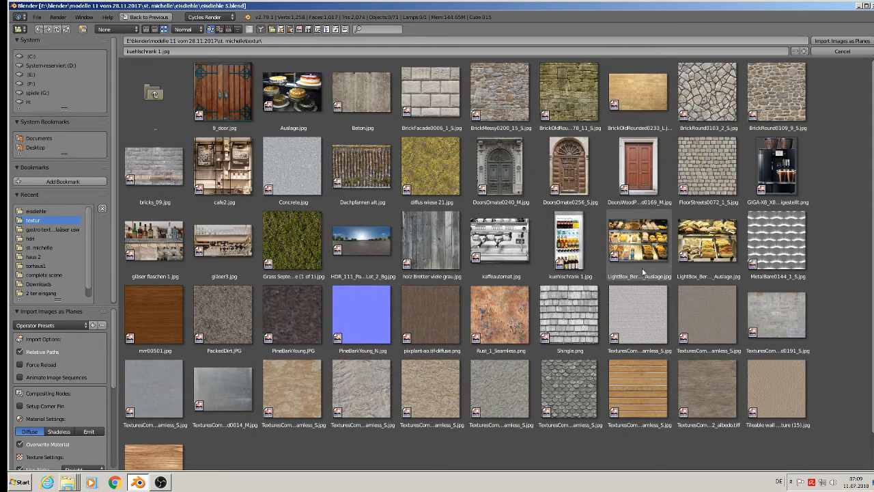
click(515, 247)
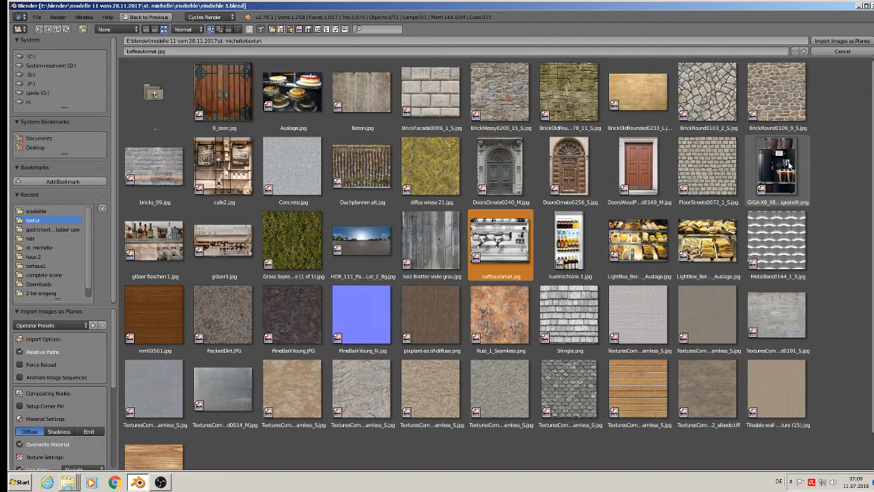
shift+click(789, 165)
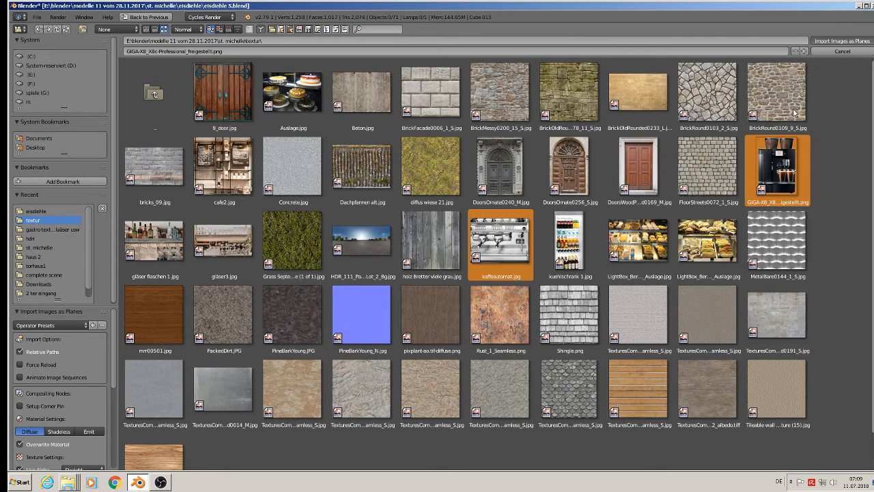
key(Return)
Step: Scale both imported coffee machine planes down to 0.1 of their size
middle_drag(506, 248, 454, 252)
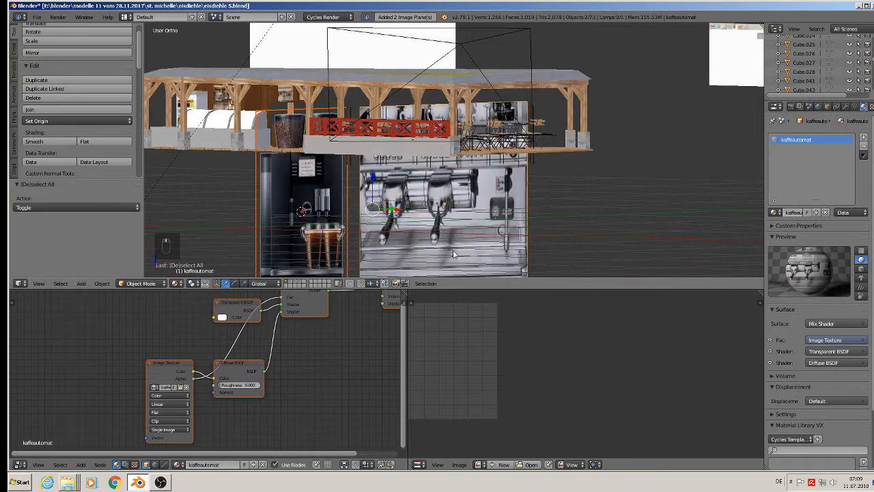
key(s)
click(387, 223)
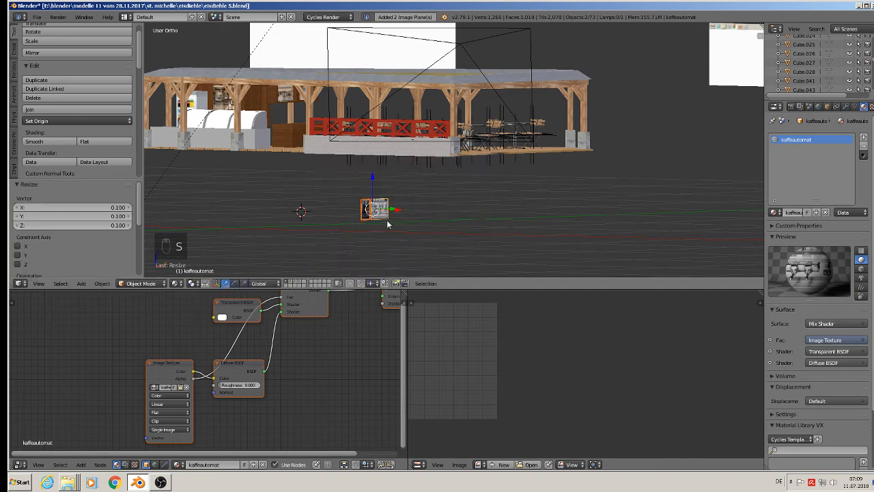
Step: Move both image planes 0.466 along Z, -0.230 along X and -1.409 along Y to the open space outside the pavilion
drag(373, 185, 355, 89)
middle_drag(355, 88, 421, 127)
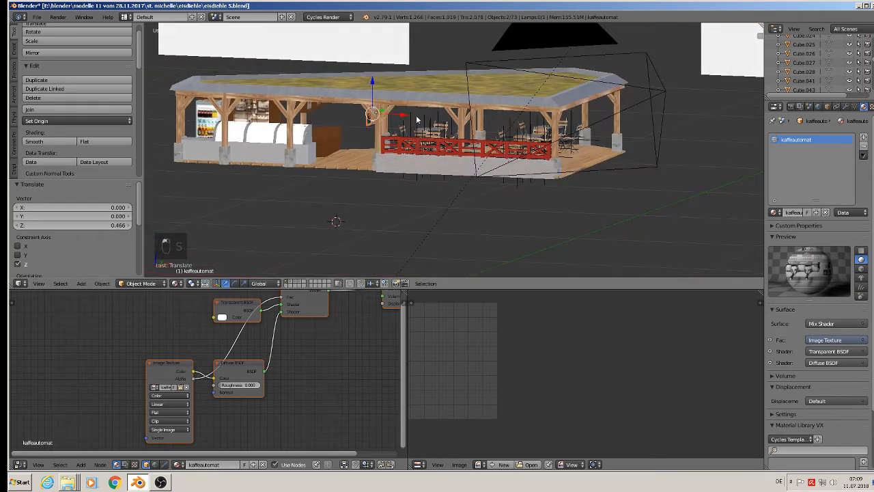
drag(401, 114, 361, 114)
middle_drag(361, 114, 313, 145)
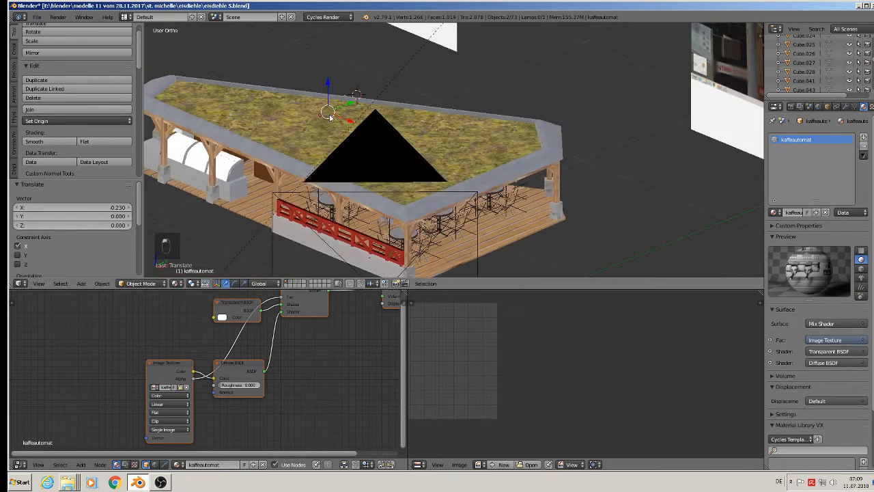
drag(347, 107, 165, 206)
key(KP_Decimal)
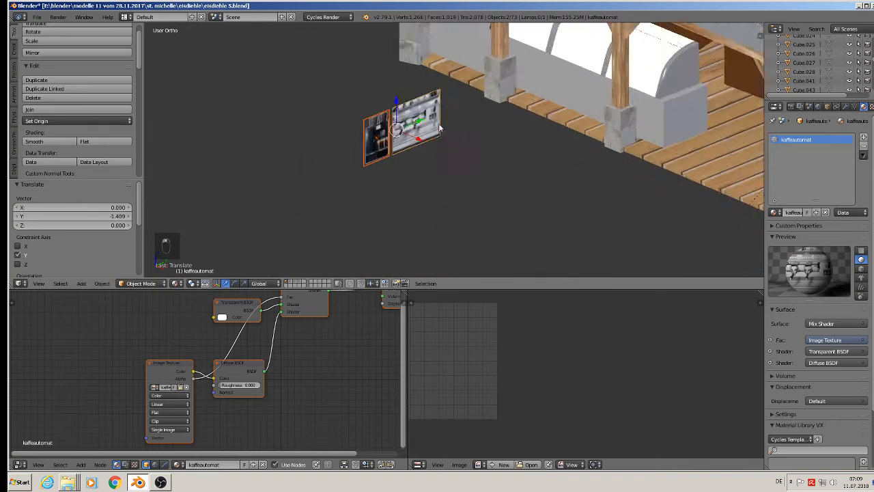
Step: Extrude only the kaffeautomat plane by about -0.073 along X to give the espresso machine depth
key(Tab)
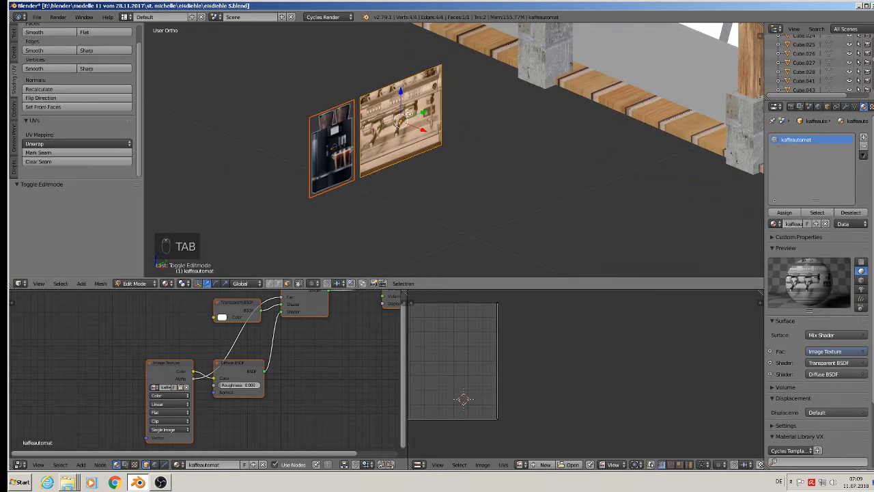
key(Tab)
key(Tab)
key(Tab)
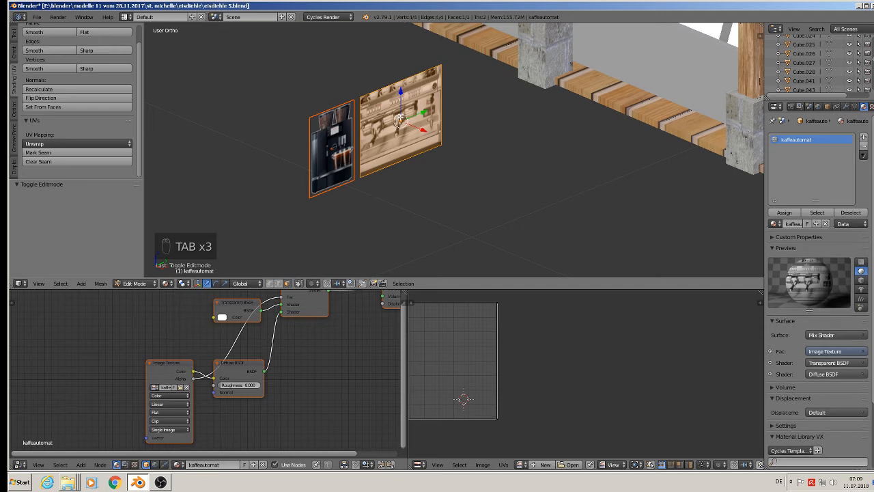
click(410, 122)
key(Tab)
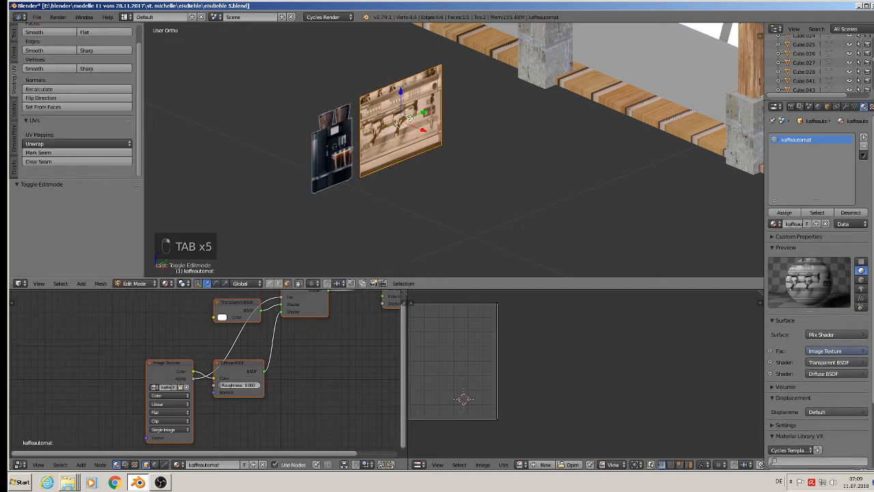
key(e)
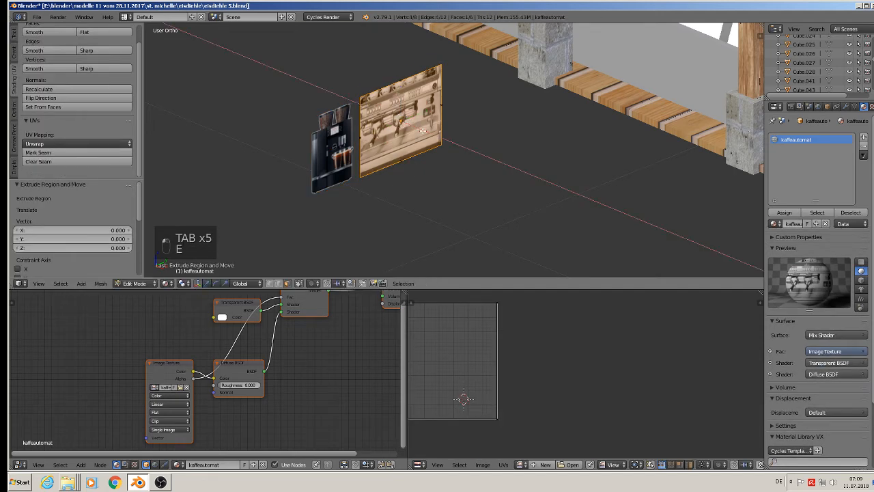
click(381, 114)
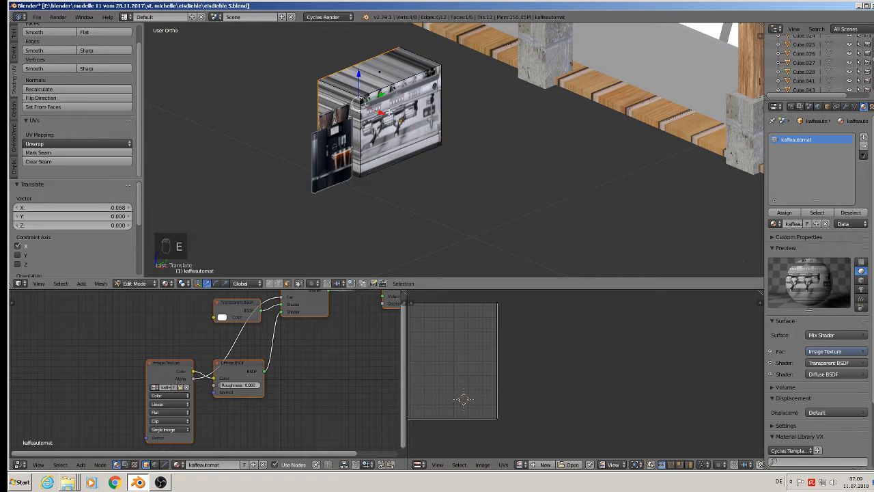
drag(381, 112, 377, 111)
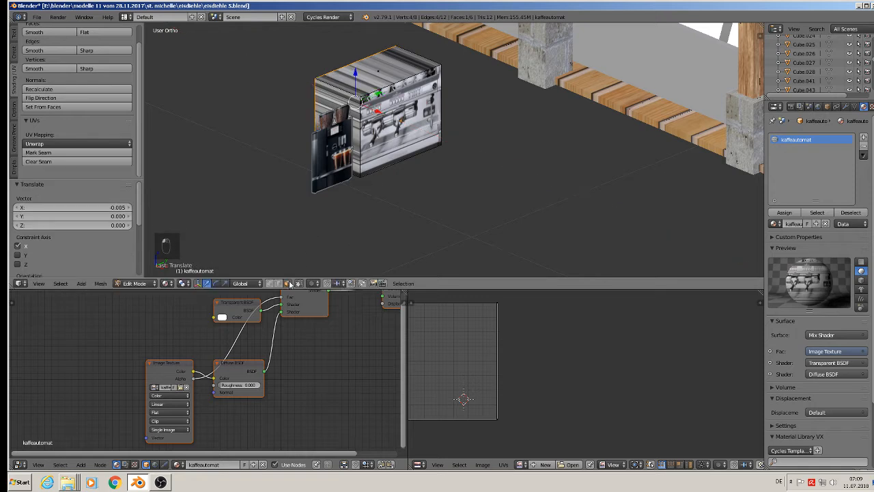
Step: Add a second material slot with the chrome material and assign it to the espresso machine's loop of side faces
alt+click(332, 86)
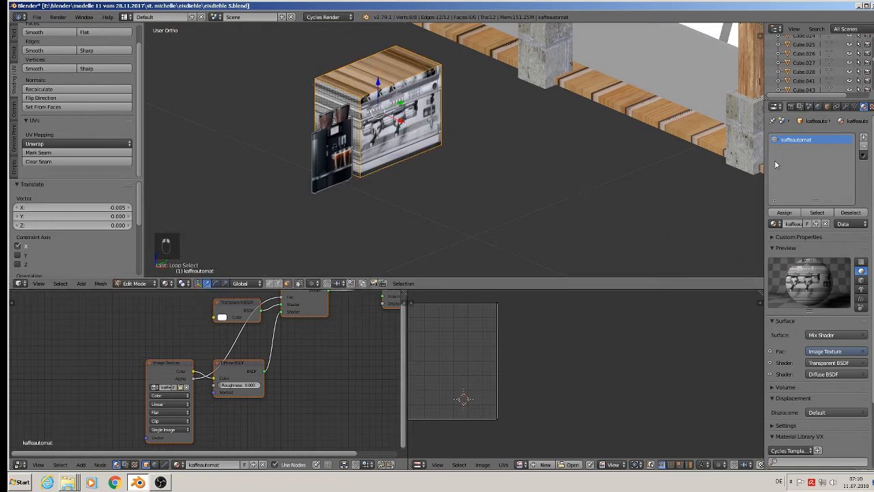
click(864, 138)
click(775, 224)
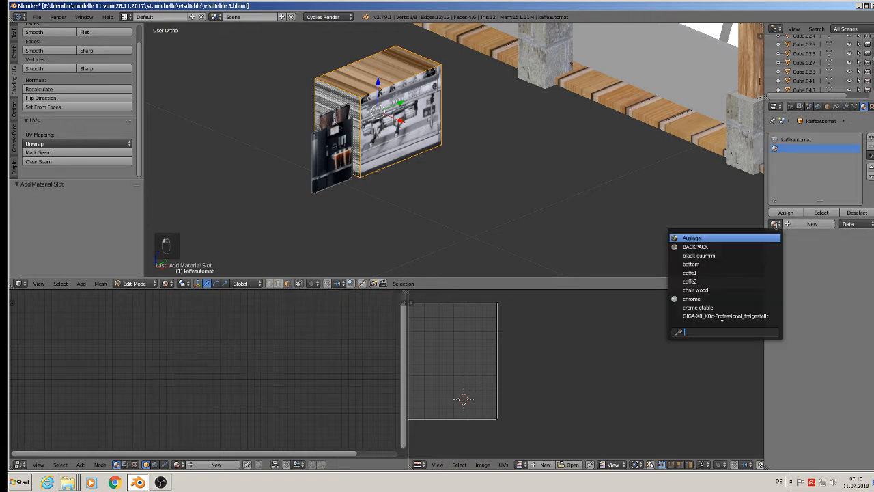
click(763, 299)
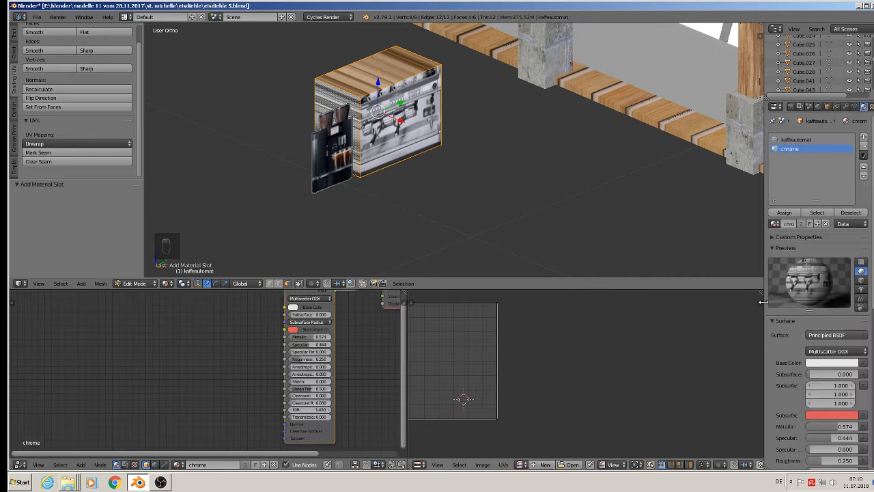
click(785, 213)
key(Tab)
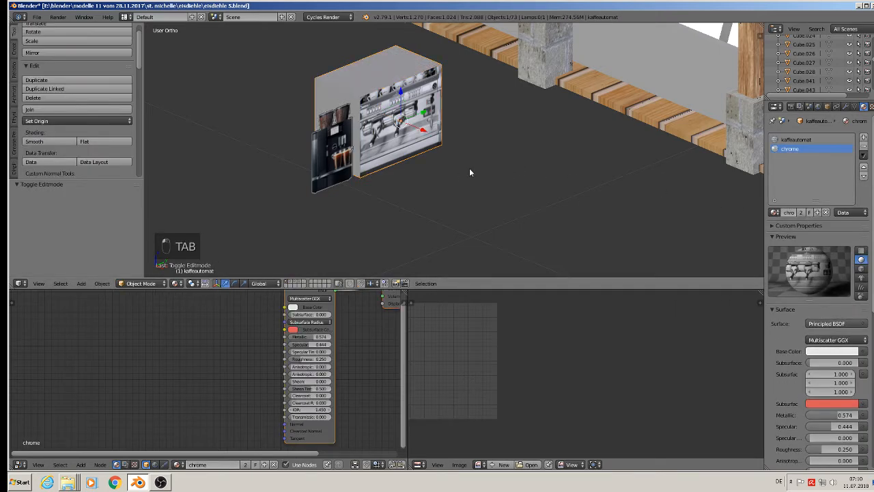
Step: Select both coffee machines and move them together 0.861 along Y into the pavilion, above the wooden counter
right_click(339, 157)
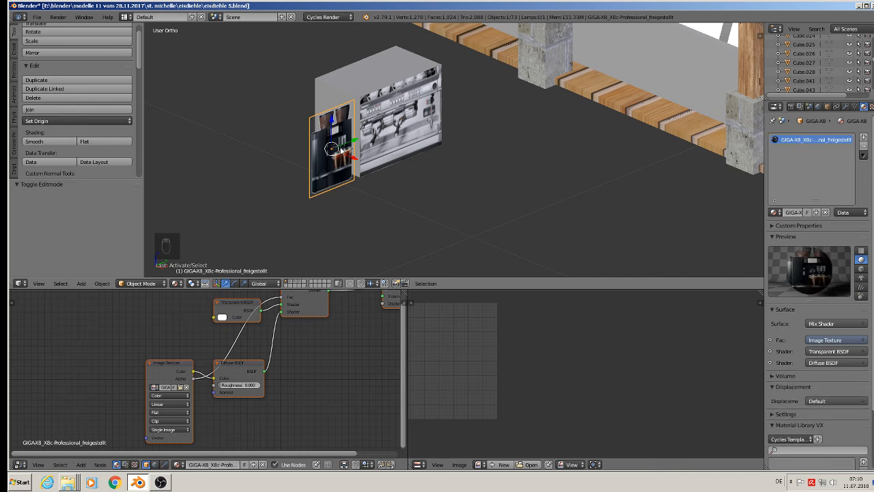
middle_drag(351, 156, 326, 122)
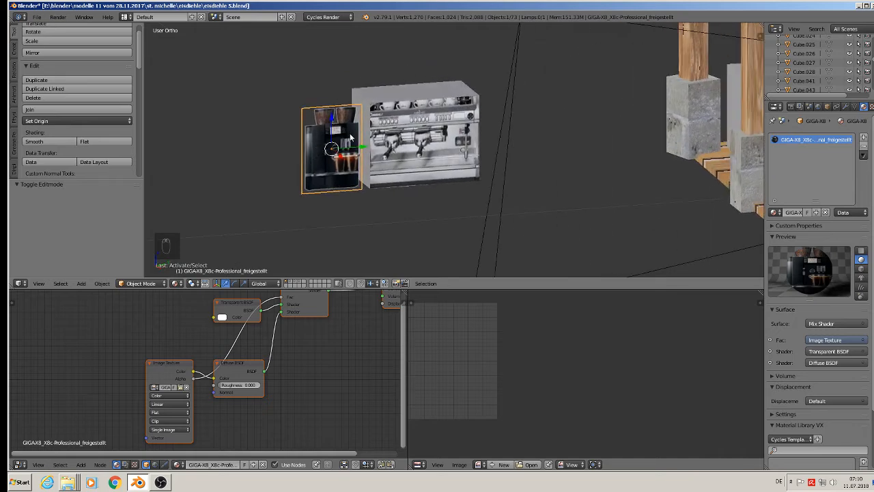
scroll(355, 146, down, 4)
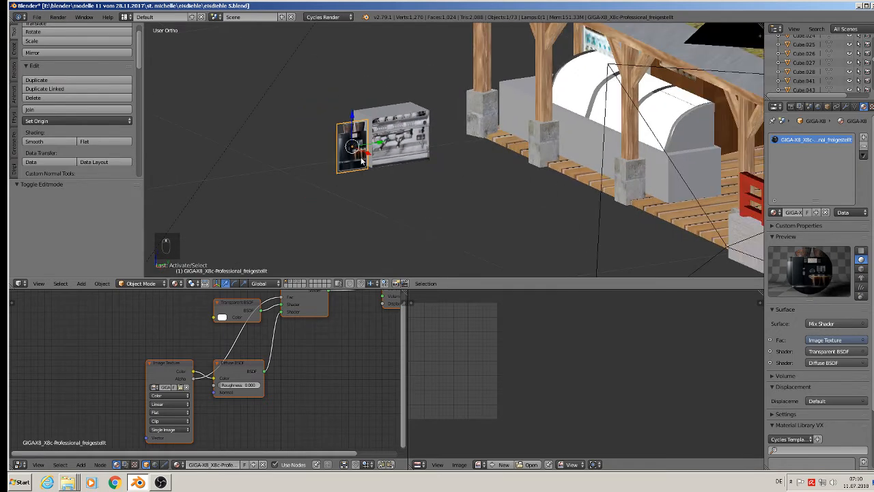
key(Tab)
key(Tab)
scroll(379, 152, down, 2)
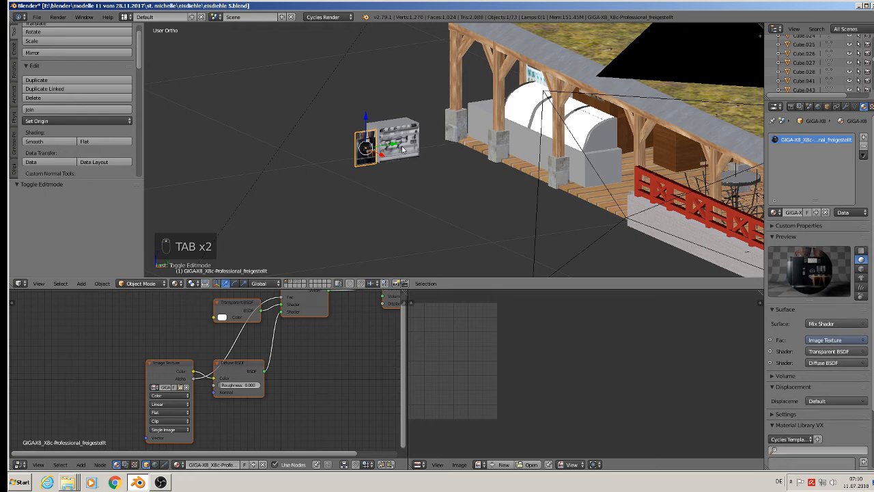
right_click(401, 145)
right_click(401, 144)
key(g)
key(y)
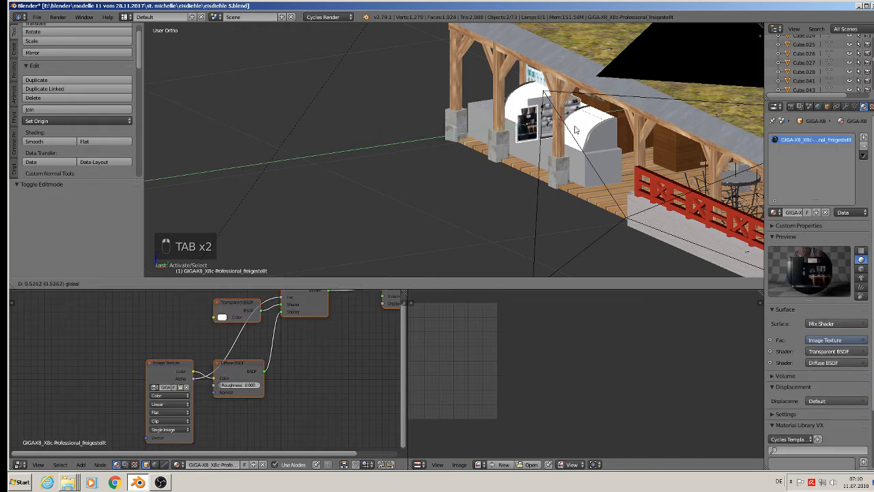
click(670, 115)
scroll(671, 115, up, 5)
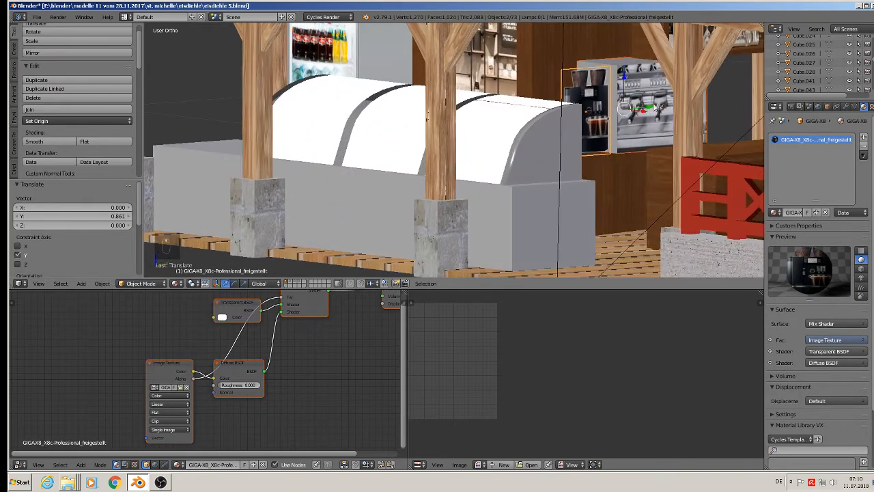
Step: Shift both coffee machines 0.039 along Y and -0.098 along X, fine-tune their position behind the counter, and deselect them
key(g)
key(y)
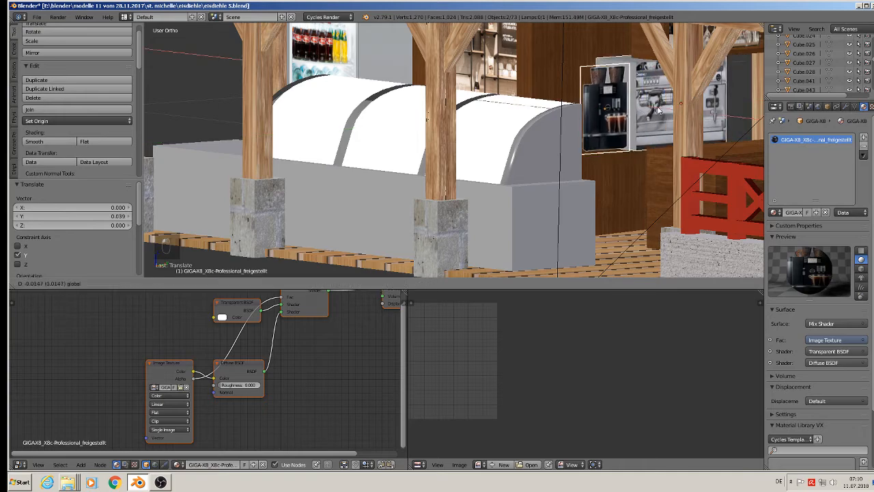
click(615, 95)
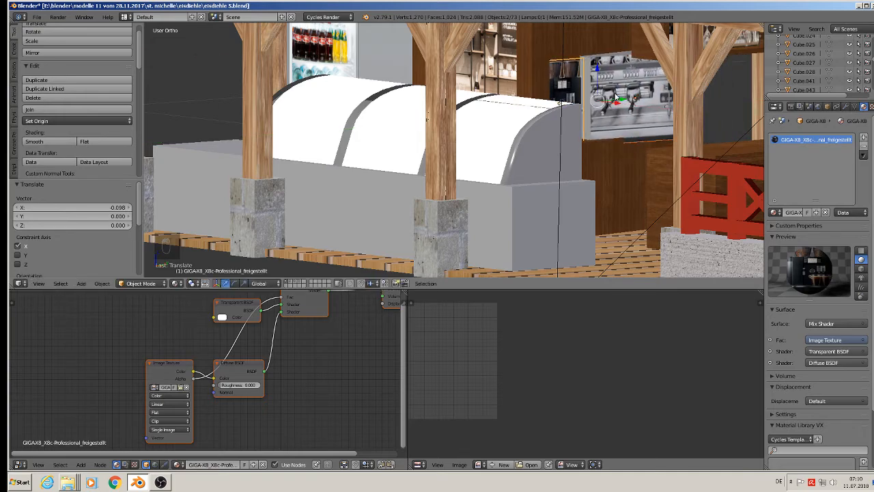
middle_drag(615, 95, 593, 81)
key(g)
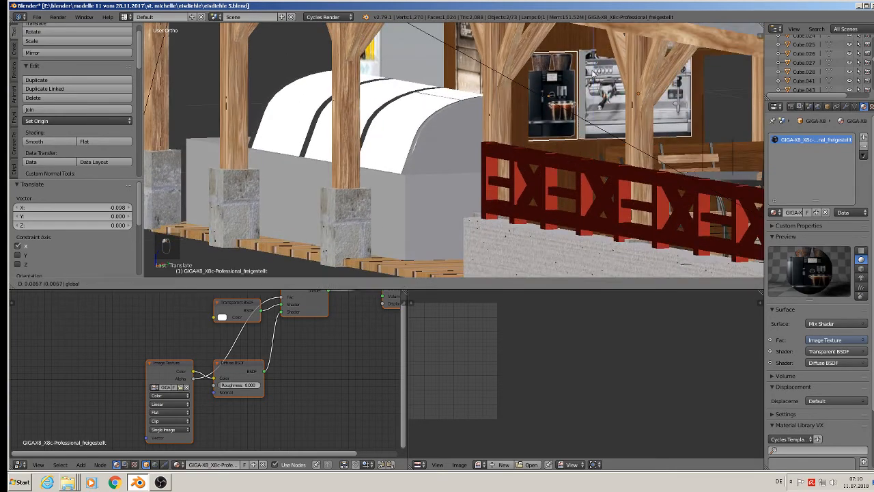
click(594, 72)
key(a)
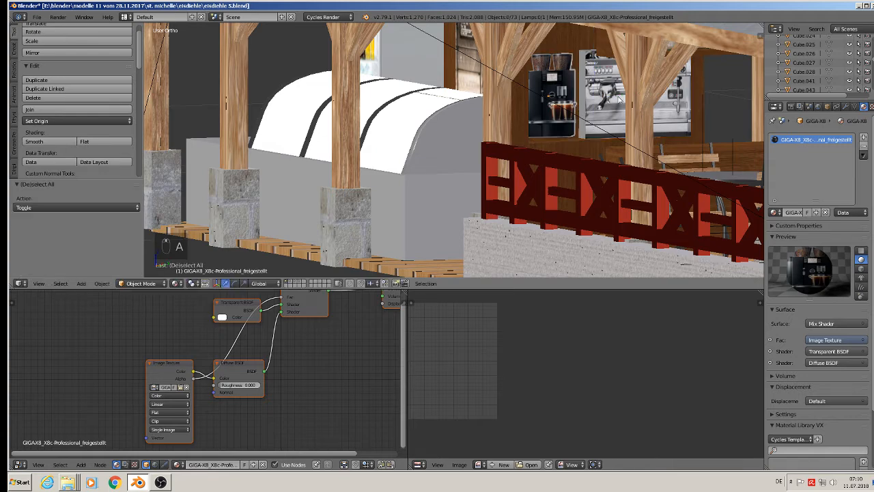
Step: Move only the kaffeautomat espresso machine -0.019 along X and deselect it
scroll(619, 99, down, 8)
key(a)
key(a)
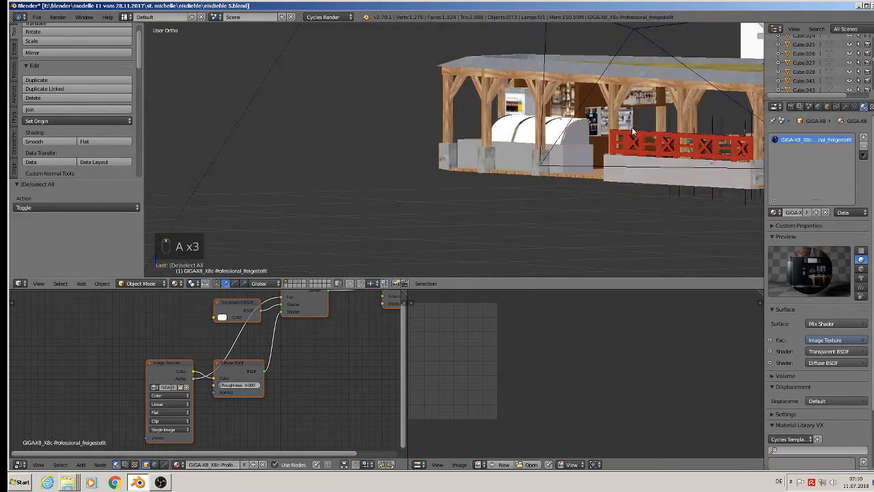
middle_drag(632, 127, 670, 154)
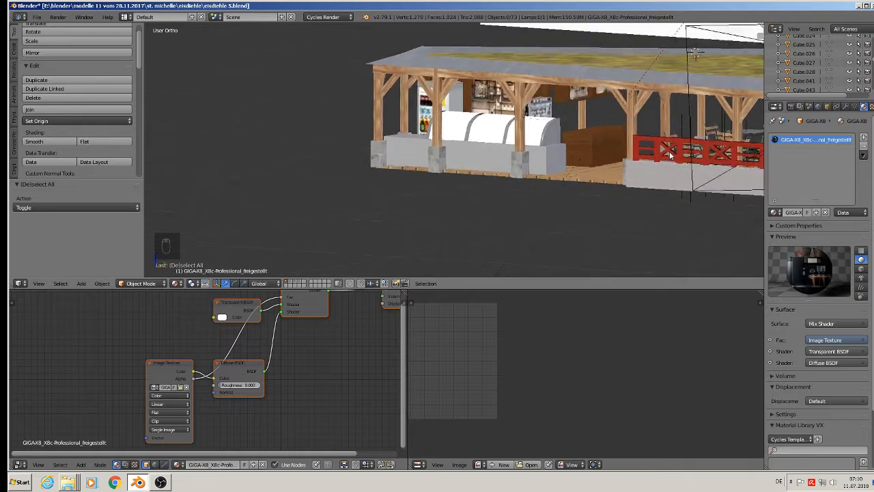
scroll(574, 115, up, 2)
right_click(526, 101)
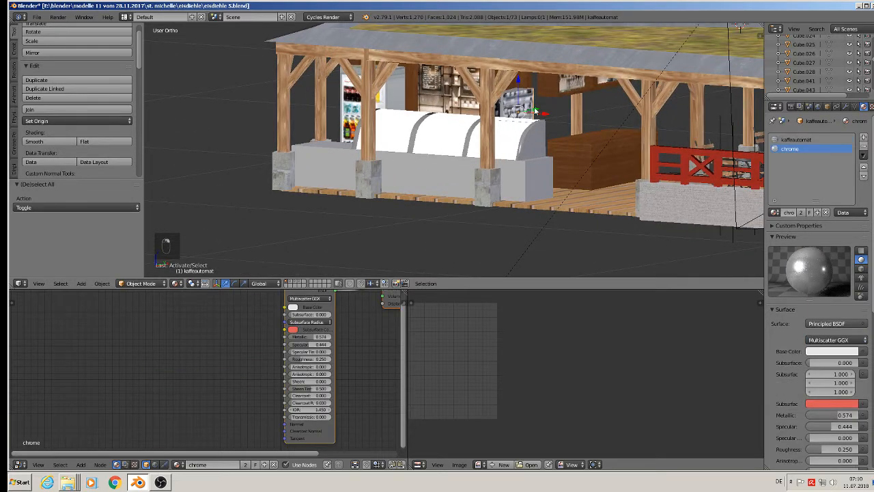
key(g)
key(x)
click(540, 116)
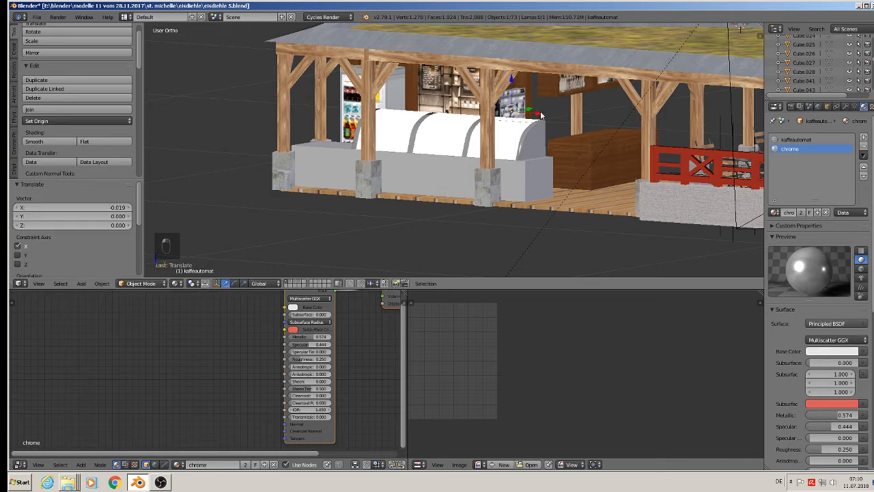
middle_drag(541, 116, 616, 134)
key(a)
scroll(522, 112, down, 1)
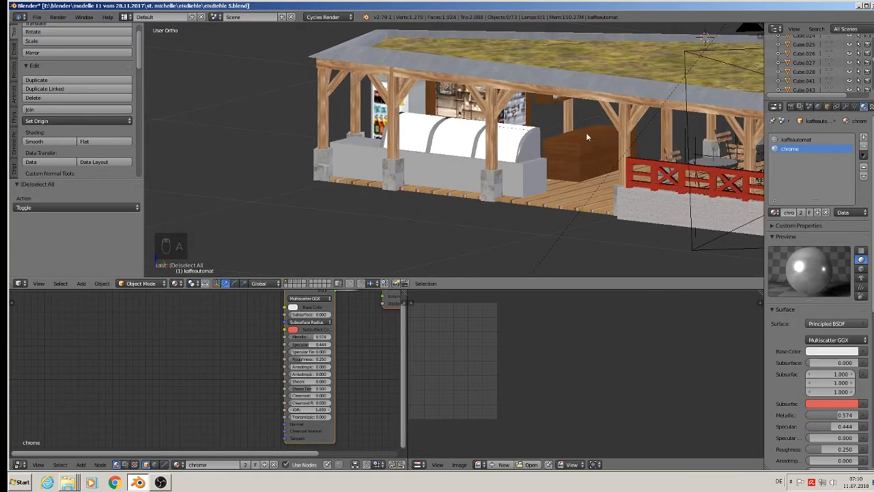
Step: Add one centred loop cut across the length of the wooden counter and select the nearer half of its long front side as a face
scroll(595, 151, up, 3)
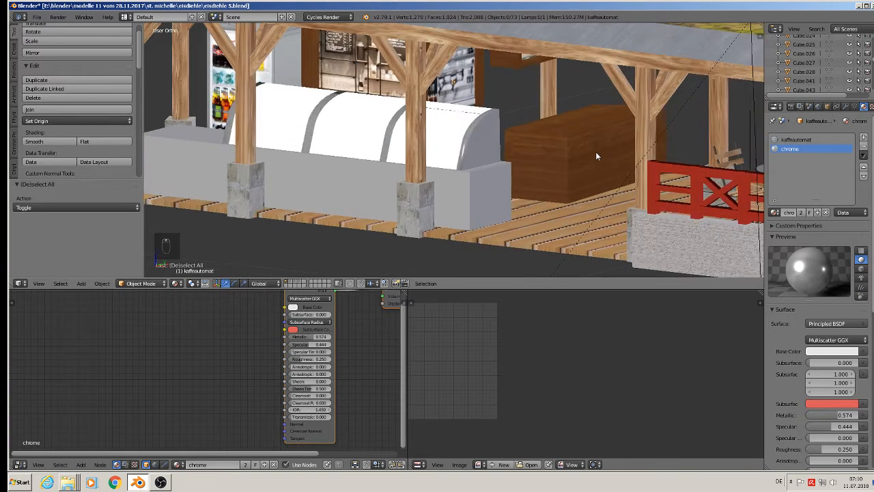
right_click(596, 152)
key(Tab)
scroll(595, 154, up, 1)
scroll(596, 153, up, 1)
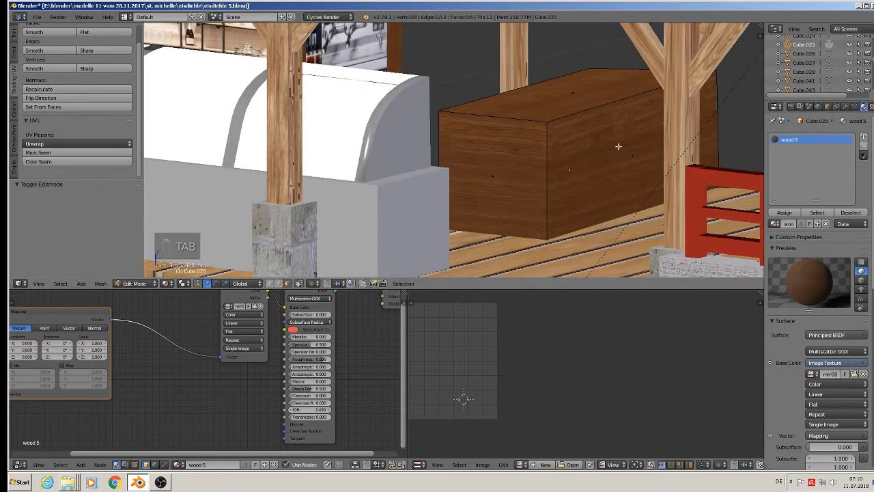
key(ctrl+r)
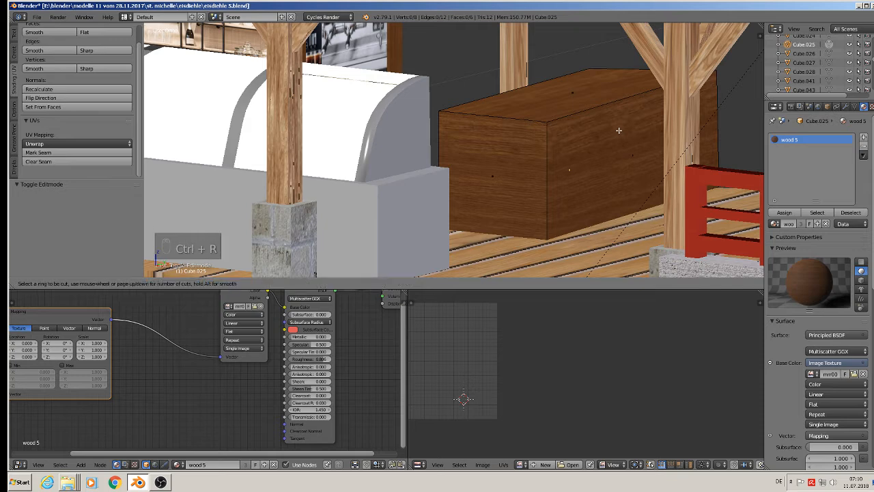
click(625, 102)
right_click(625, 104)
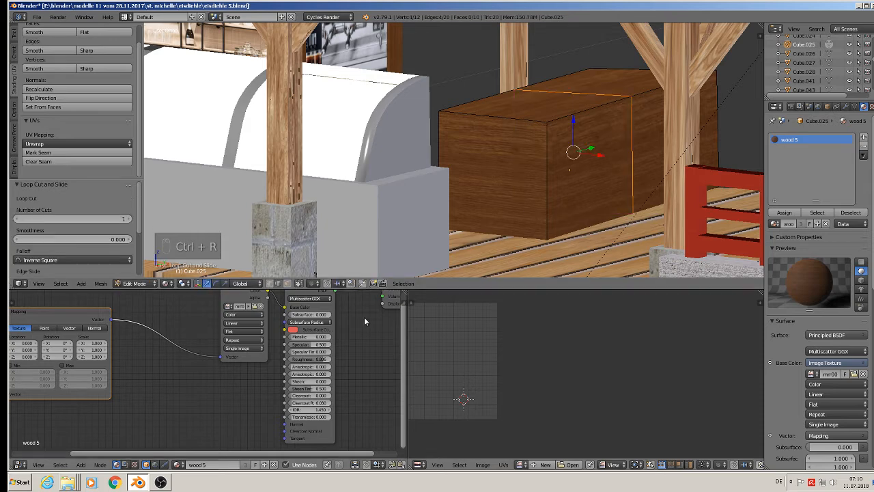
click(287, 283)
right_click(582, 171)
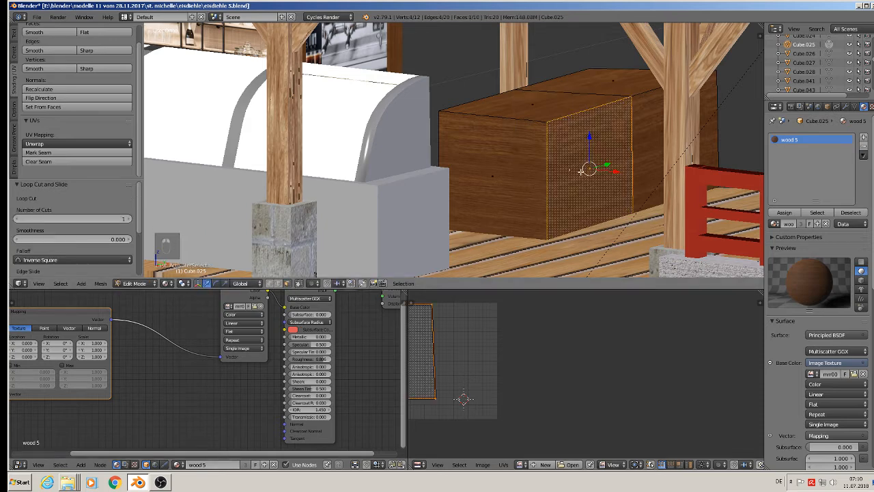
key(w)
click(623, 227)
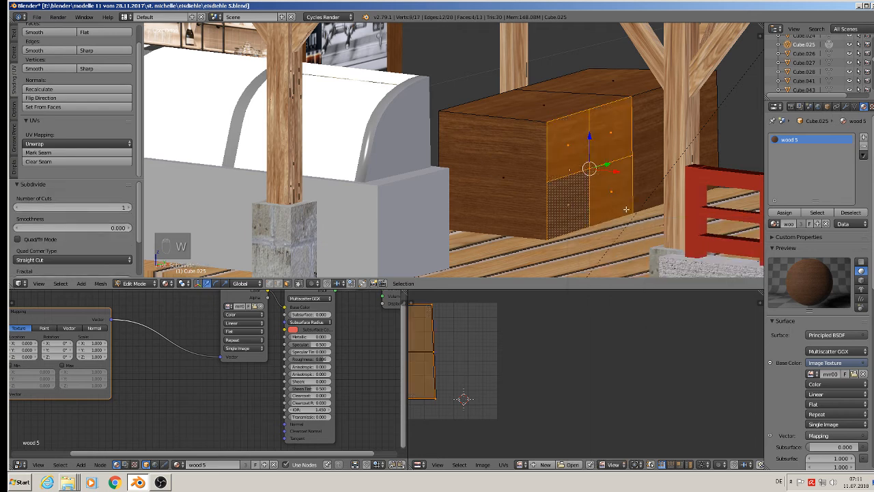
key(ctrl+z)
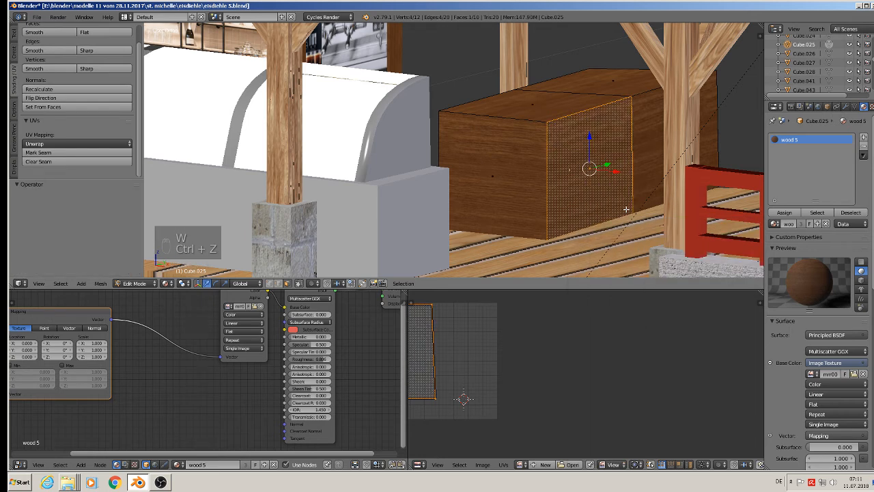
Step: Extrude the selected front face inward at scale 0.858, extrude it again and push it -0.006 along X as a recessed panel
key(e)
key(e)
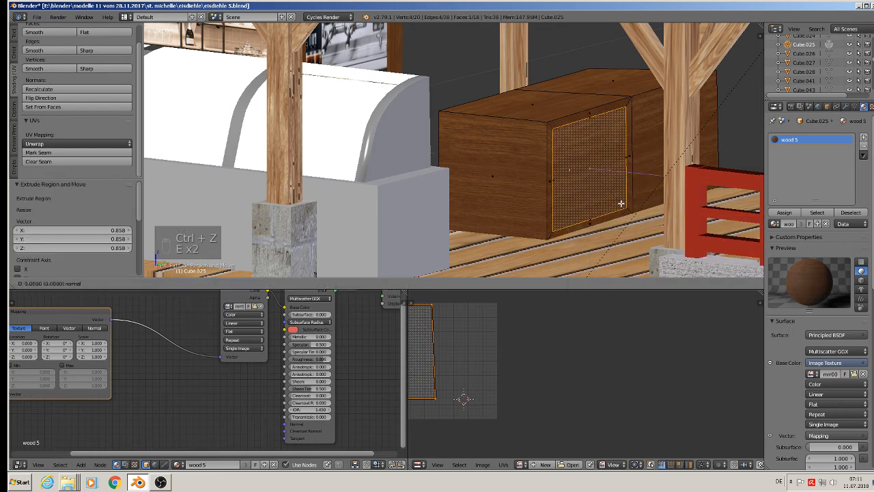
right_click(621, 204)
drag(618, 174, 611, 170)
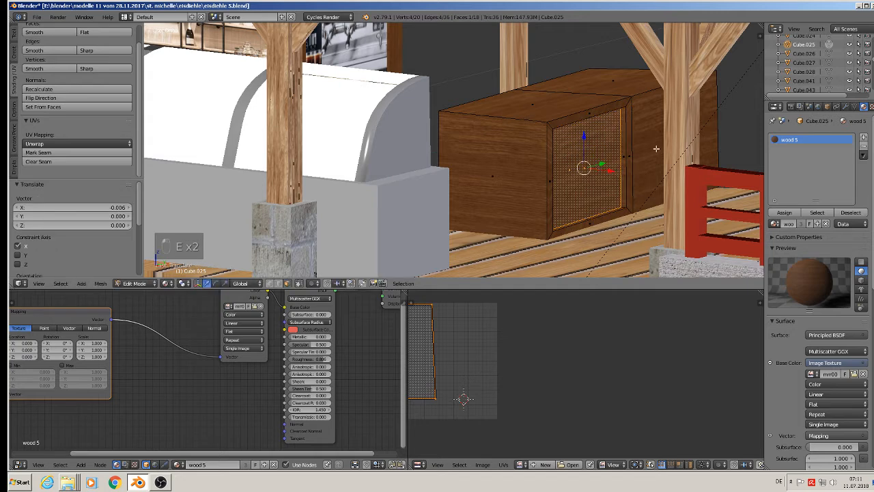
Step: Make a matching recessed panel in the farther front face by extruding it at about 0.9 scale, then again with a -0.008 shift along X
right_click(656, 147)
key(e)
key(s)
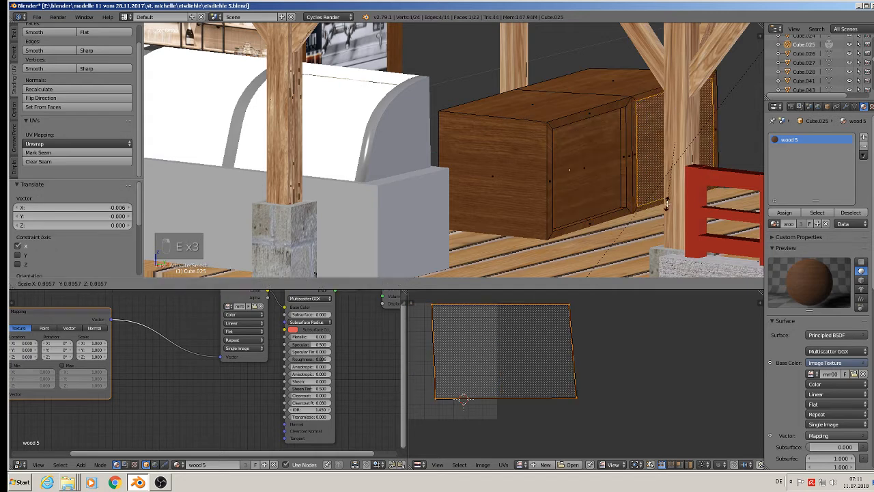
click(664, 198)
key(e)
right_click(687, 171)
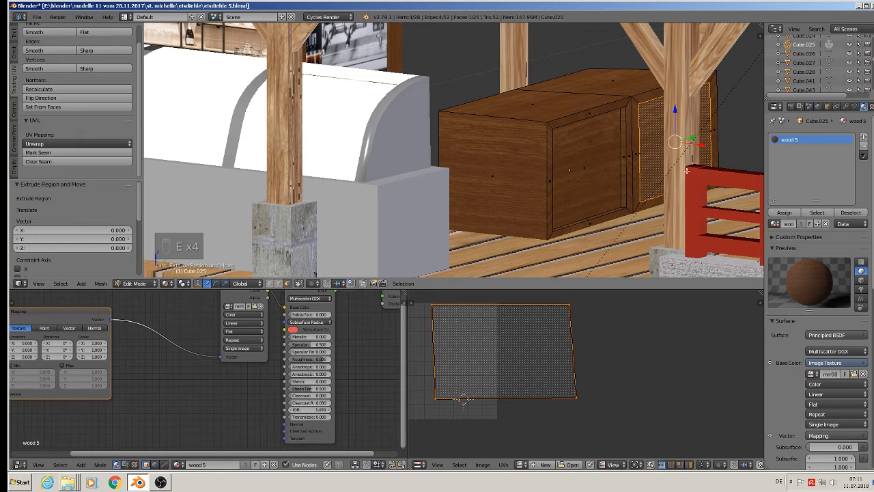
drag(704, 144, 698, 144)
Step: Extrude the counter's end face at scale 0.821, extrude it again, push it about 0.012 inward along Y, and leave Edit Mode
right_click(506, 172)
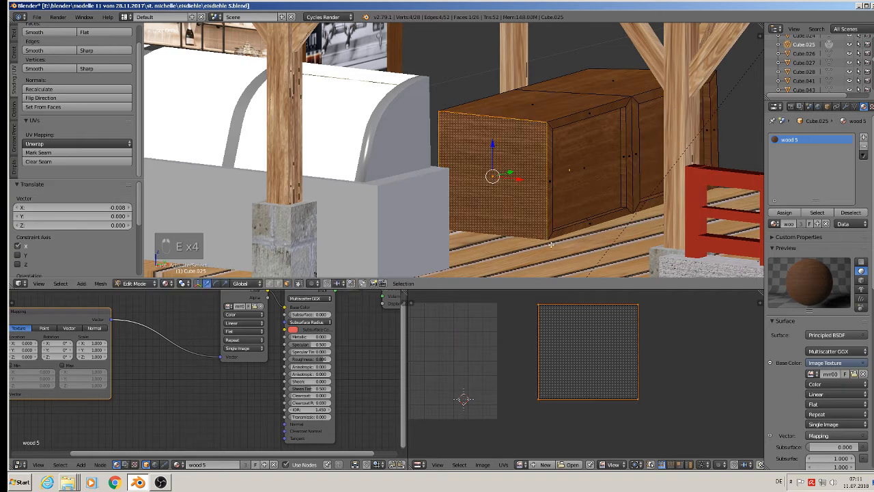
key(e)
click(544, 232)
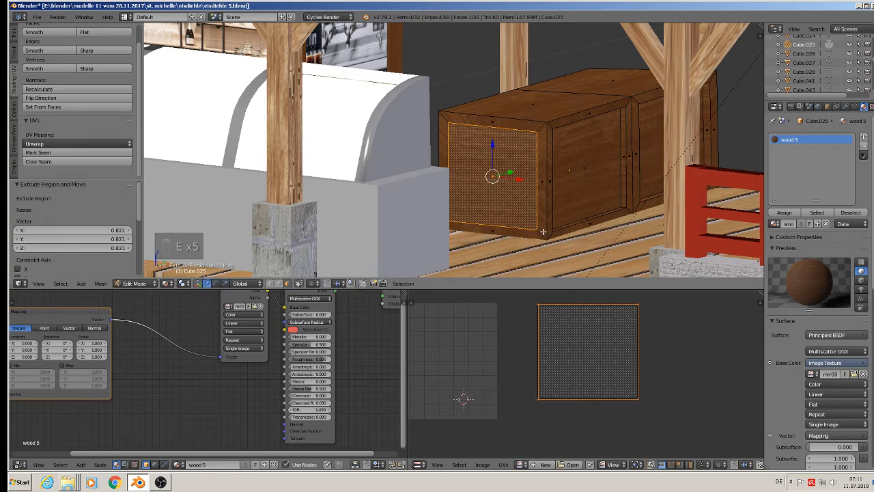
key(e)
right_click(543, 232)
middle_drag(544, 232, 531, 239)
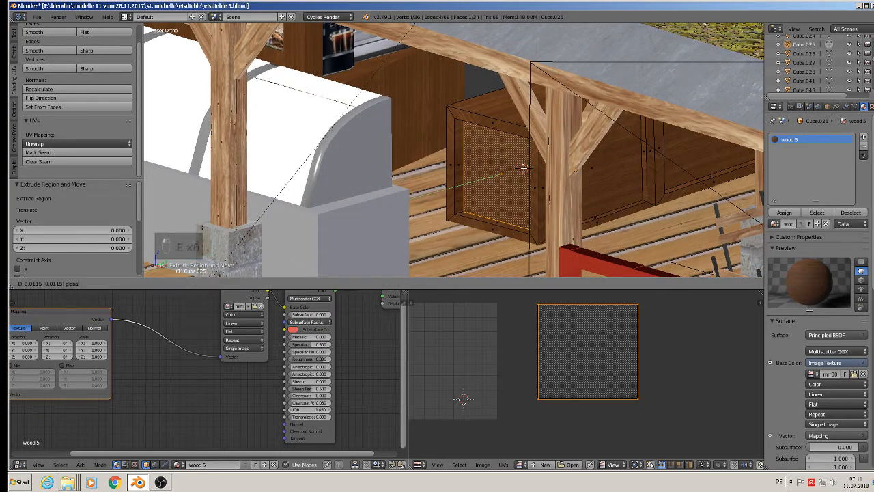
drag(515, 170, 522, 167)
key(Tab)
Step: Extrude the counter's two top faces upward by about 0.006 along Z to form a countertop slab
scroll(558, 157, down, 3)
middle_drag(554, 176, 573, 156)
scroll(573, 154, up, 5)
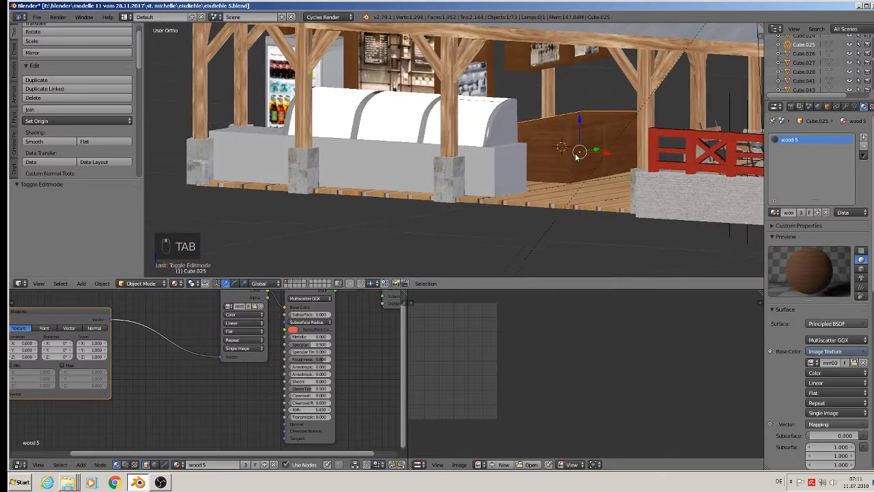
key(Tab)
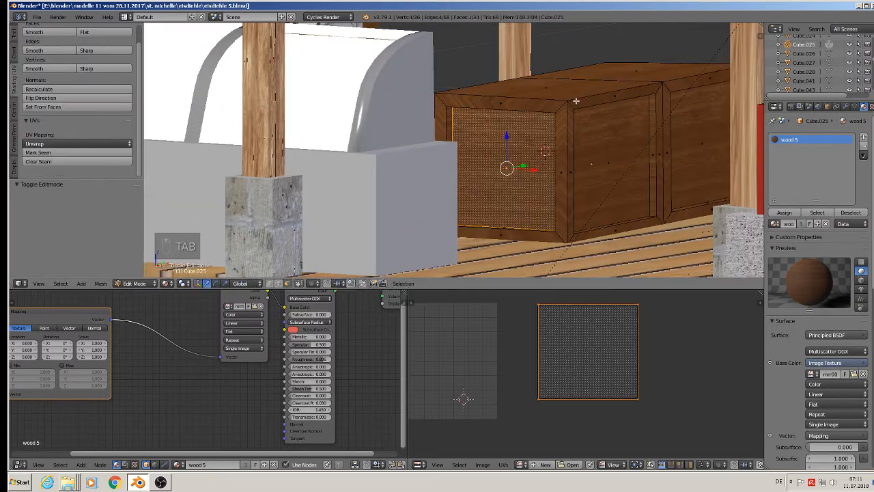
right_click(574, 92)
shift+right_click(617, 69)
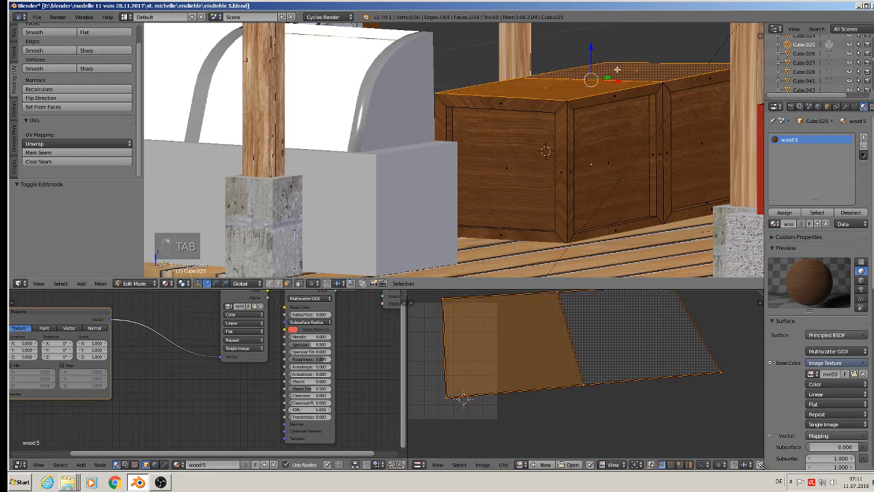
key(e)
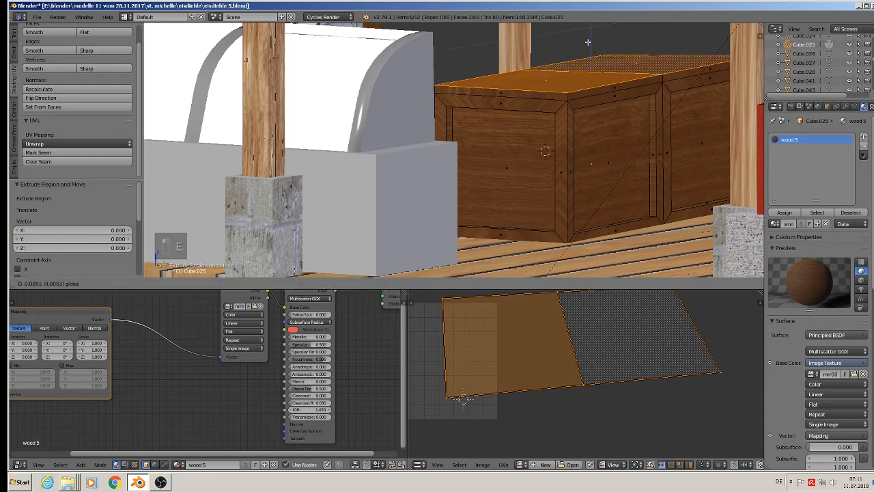
click(597, 53)
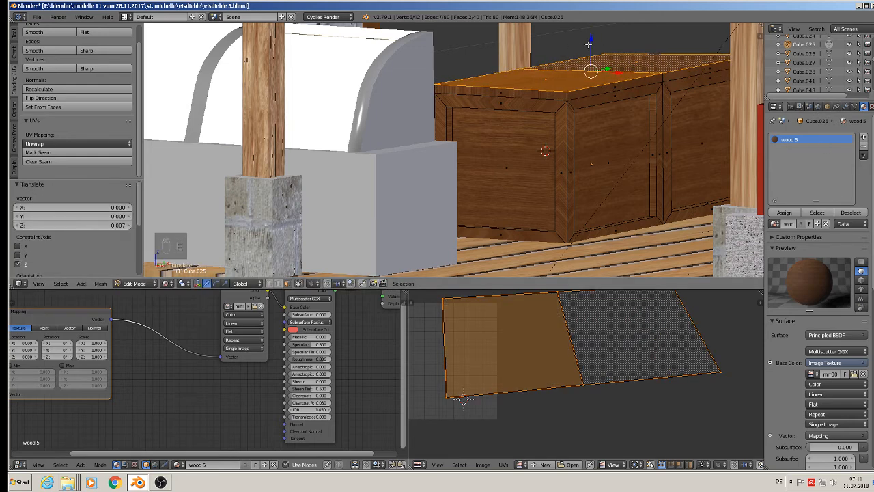
drag(589, 44, 590, 47)
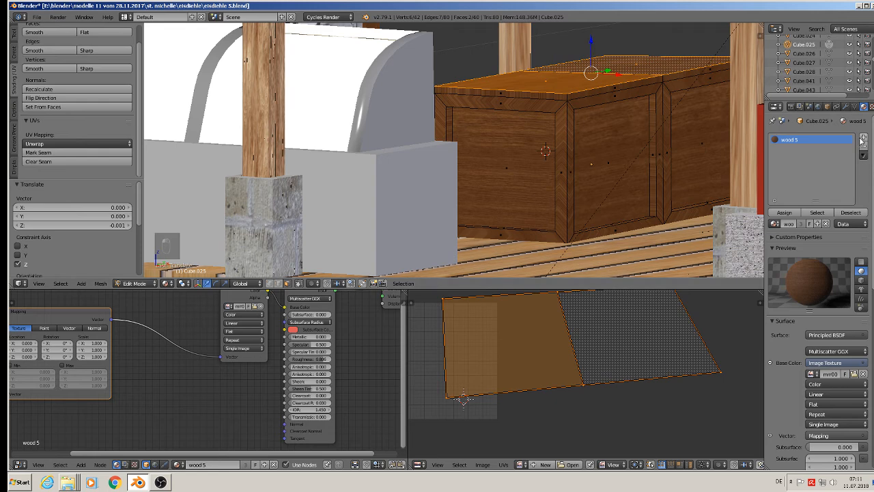
Step: Add the countertop slab's edge faces to the selection and create a second material slot with the crome gtable material
alt+shift+right_click(568, 97)
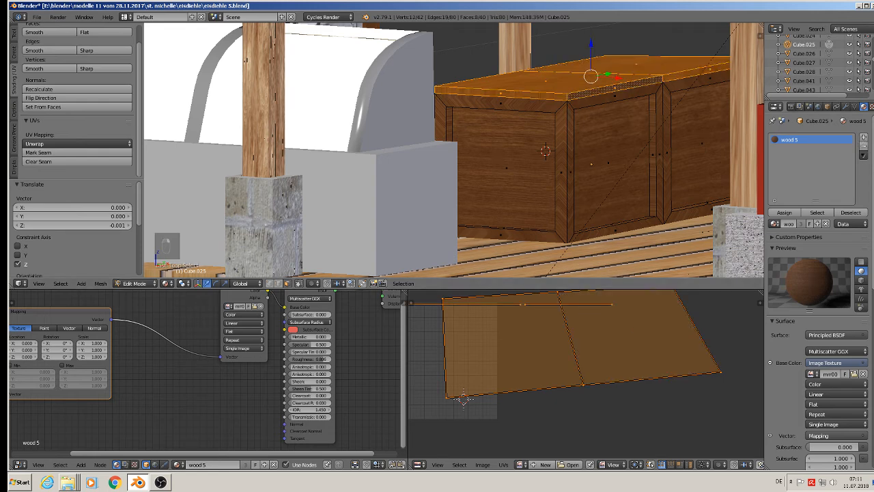
click(863, 137)
click(774, 224)
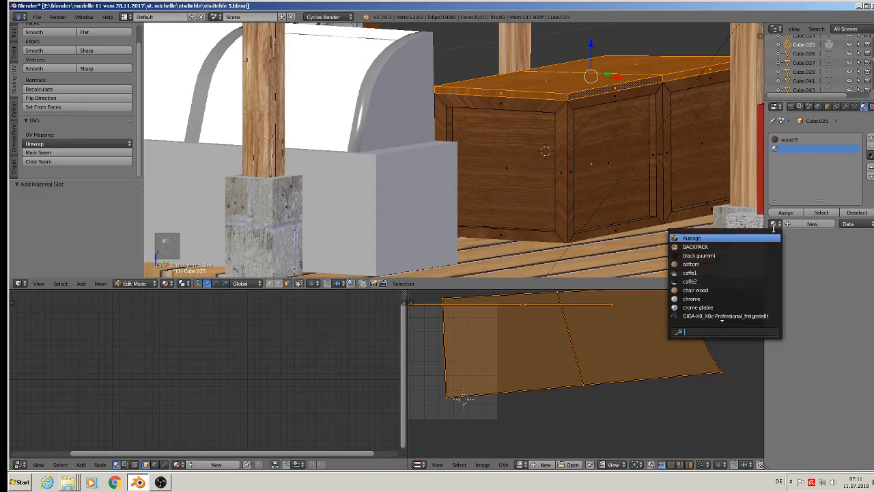
click(763, 309)
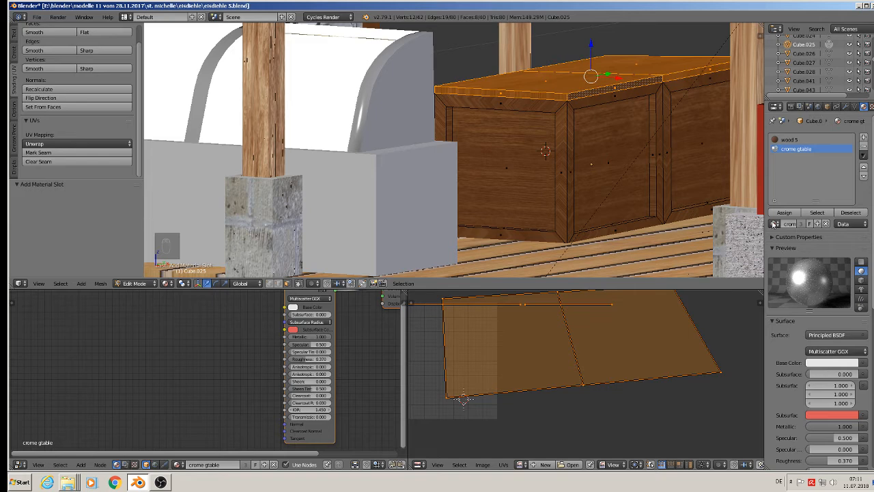
Step: Switch the second material slot to the table top material and assign it to the selected countertop slab faces
click(773, 224)
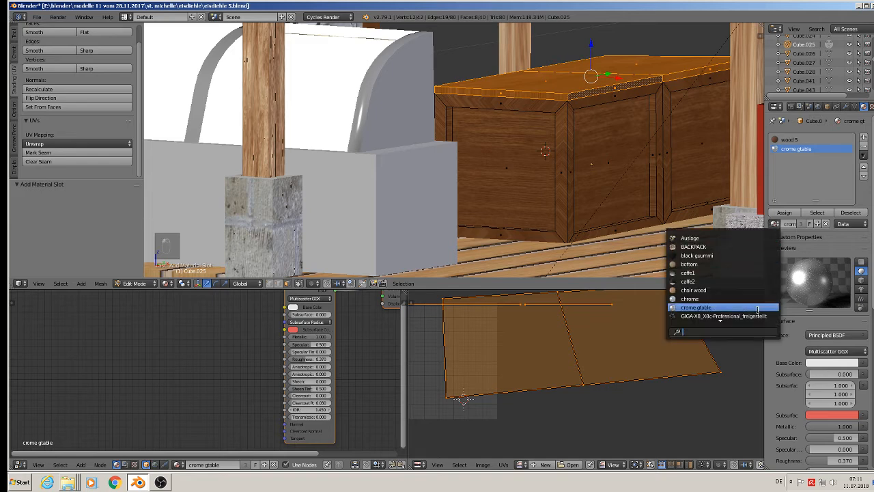
scroll(758, 310, down, 9)
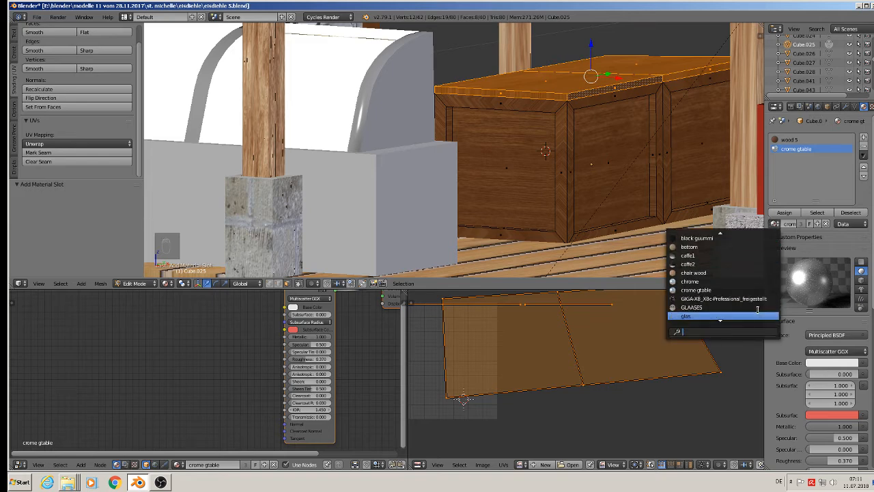
scroll(757, 309, down, 6)
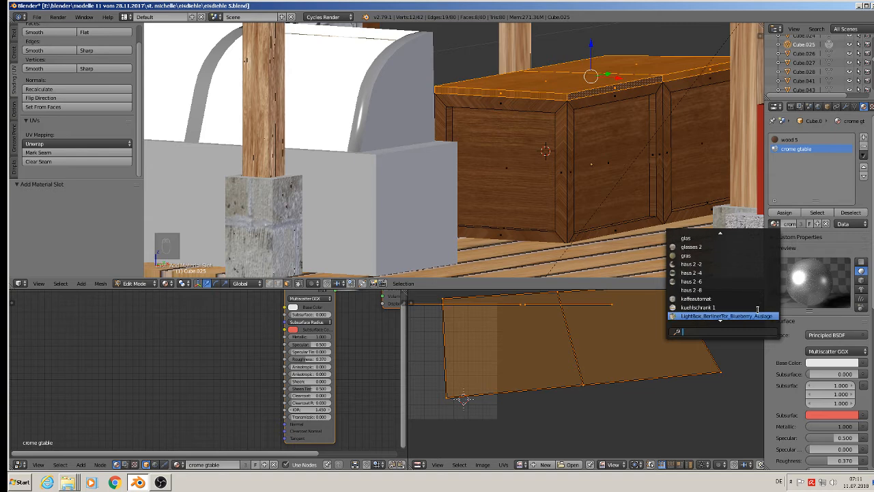
scroll(758, 310, down, 5)
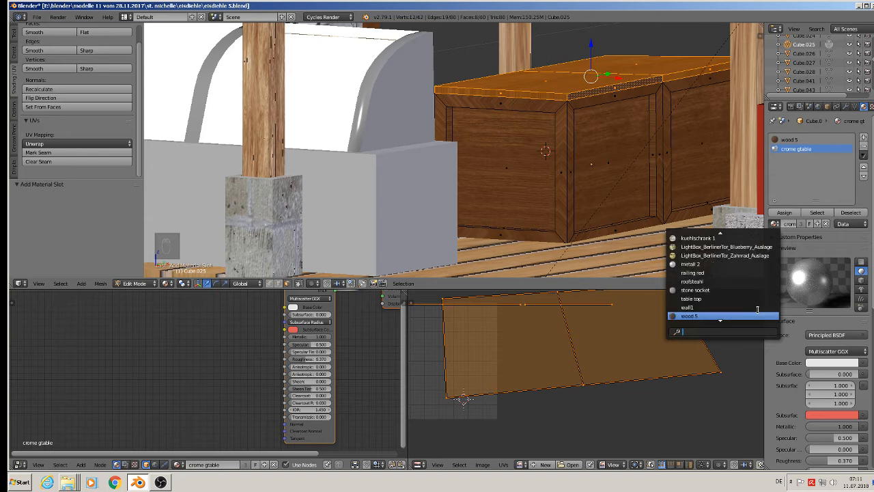
click(722, 299)
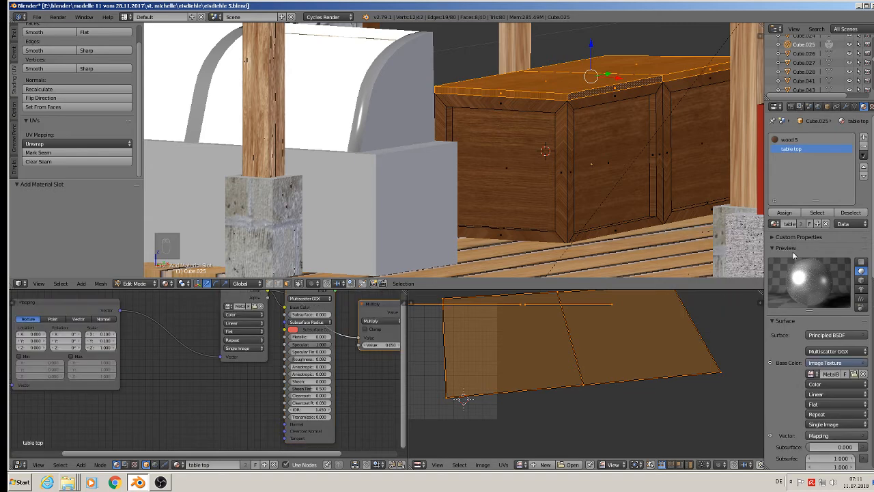
click(784, 215)
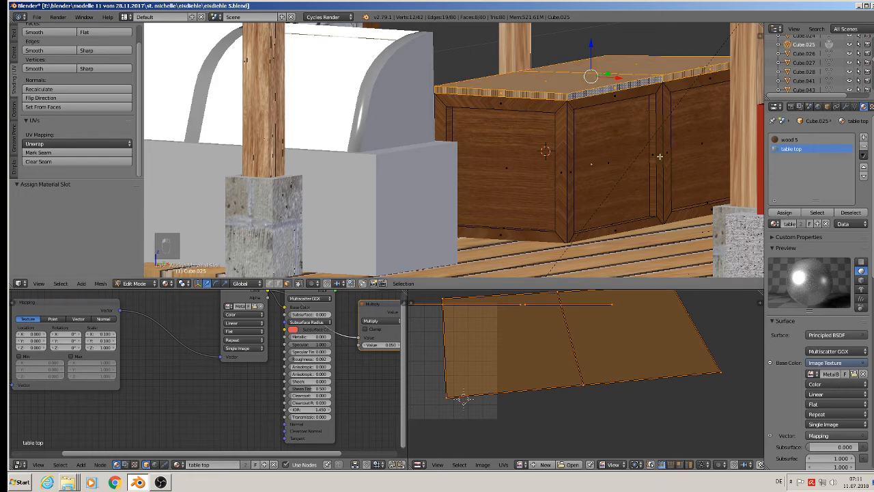
Step: Select the loop of edge faces around the countertop slab, add a third slot with the chrome material, and assign it to them
right_click(569, 97)
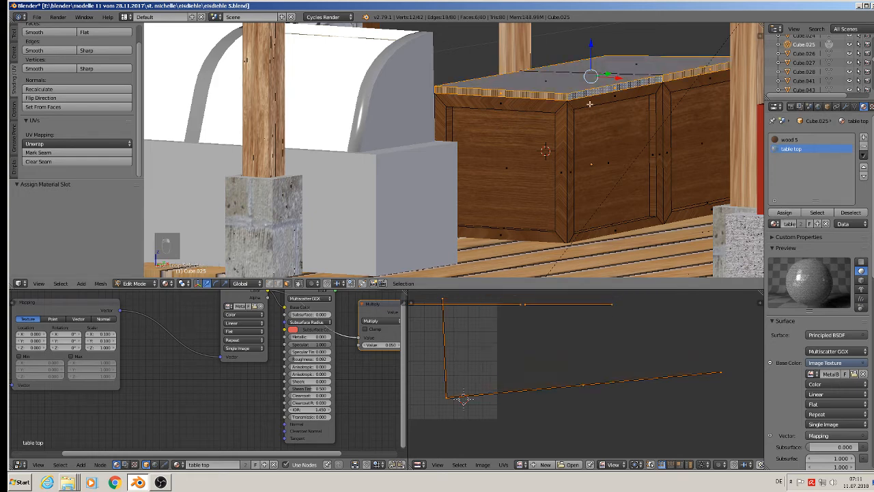
middle_drag(608, 105, 612, 133)
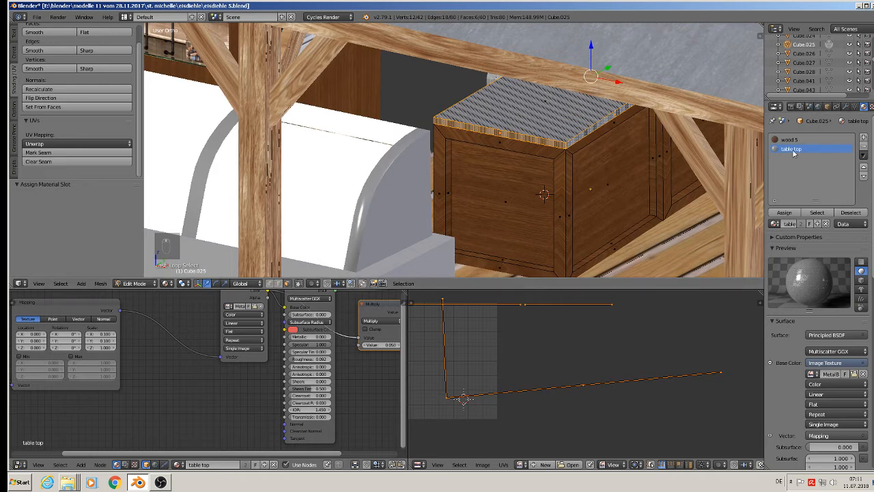
click(864, 139)
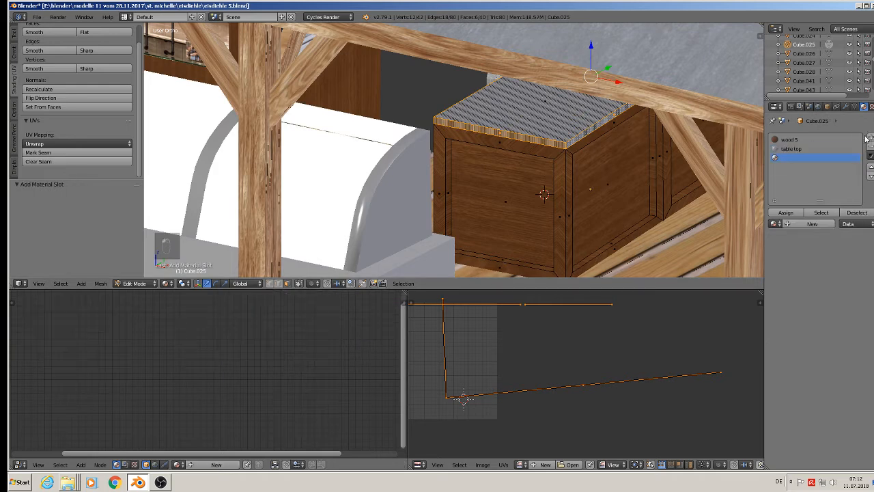
click(774, 224)
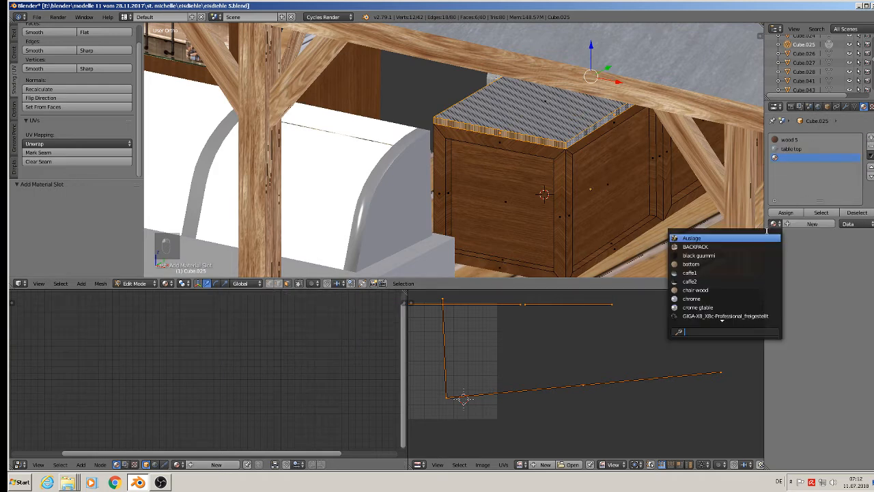
click(736, 299)
click(785, 214)
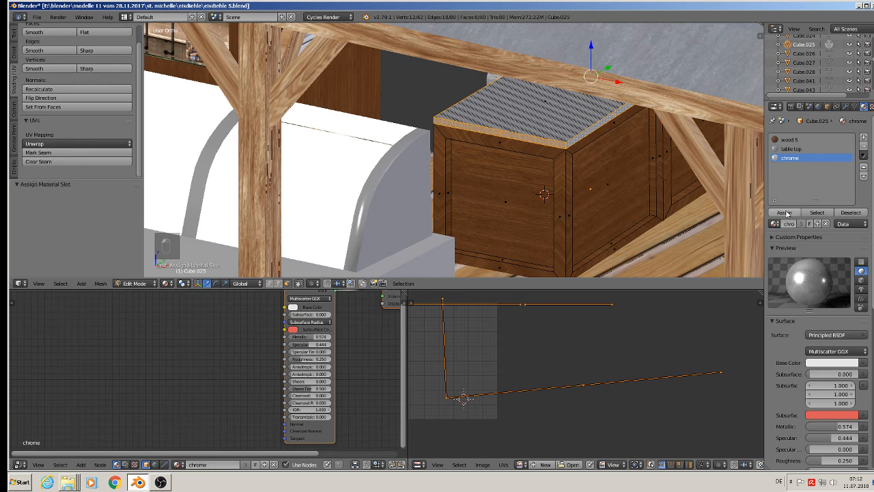
Step: Unwrap the countertop's two top faces from the top view using Project from View (Bounds), then leave Edit Mode and deselect the counter
right_click(547, 102)
middle_drag(549, 105, 553, 91)
shift+right_click(630, 66)
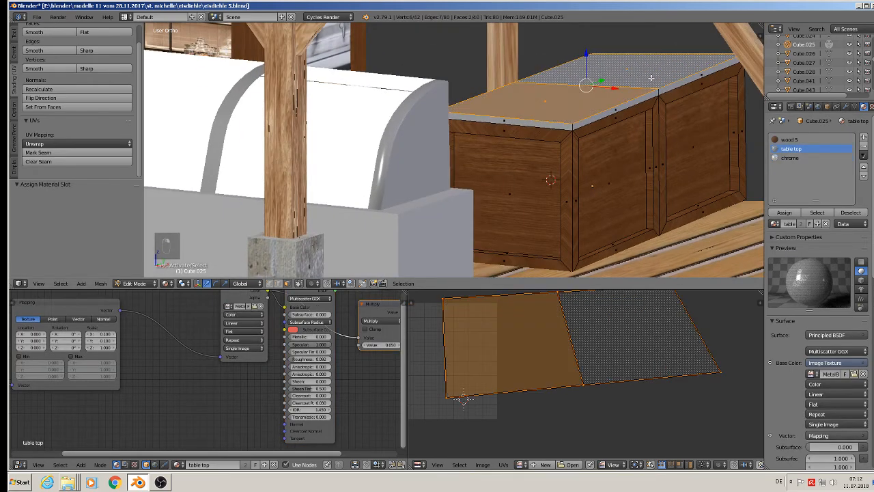
key(KP_7)
key(u)
key(u)
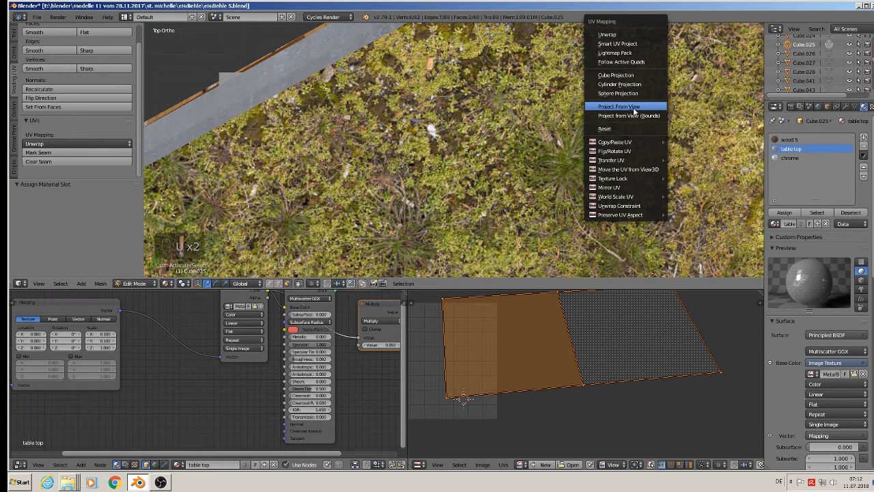
click(628, 116)
middle_drag(662, 171, 571, 129)
key(a)
key(Tab)
scroll(588, 134, up, 7)
scroll(571, 131, down, 10)
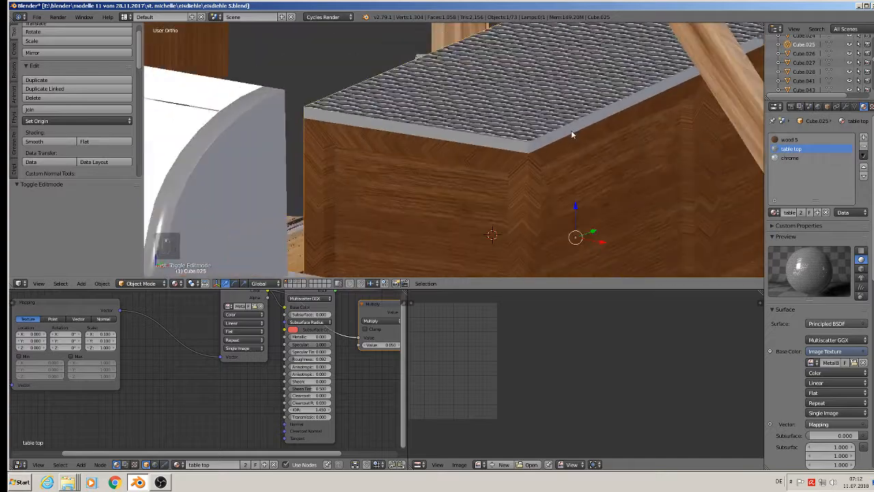
key(a)
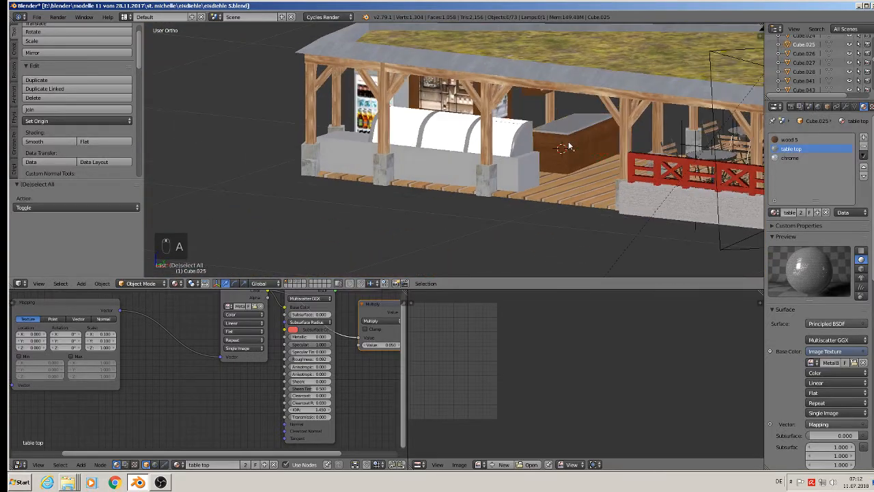
Step: Examine the parlour's display case and counter in rendered viewport shading, then switch rendered shading off
scroll(571, 145, down, 4)
middle_drag(572, 135, 438, 123)
scroll(438, 123, up, 2)
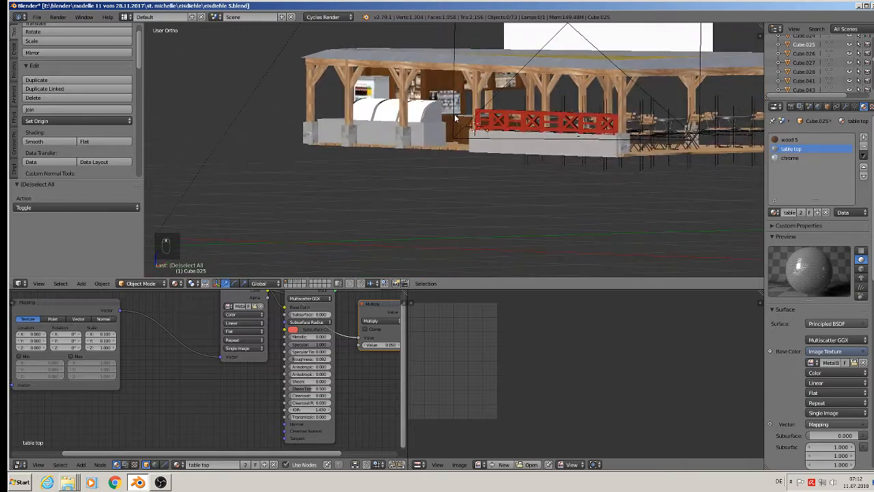
scroll(422, 103, up, 4)
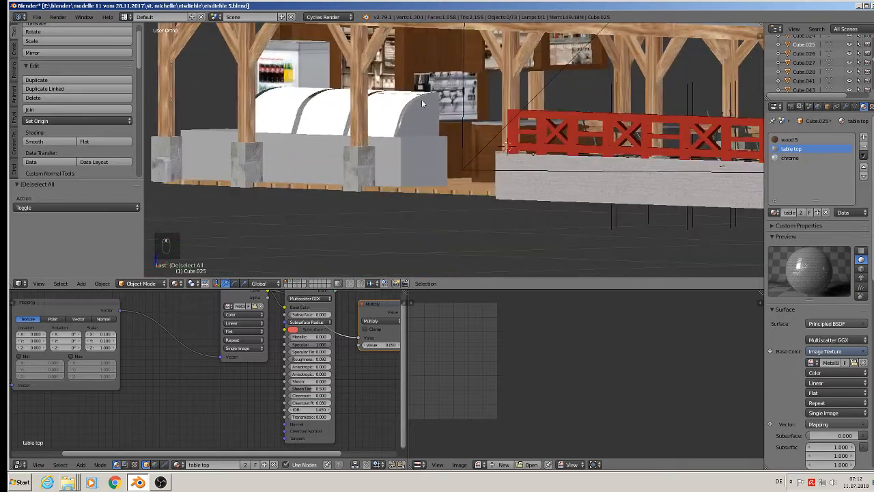
click(176, 284)
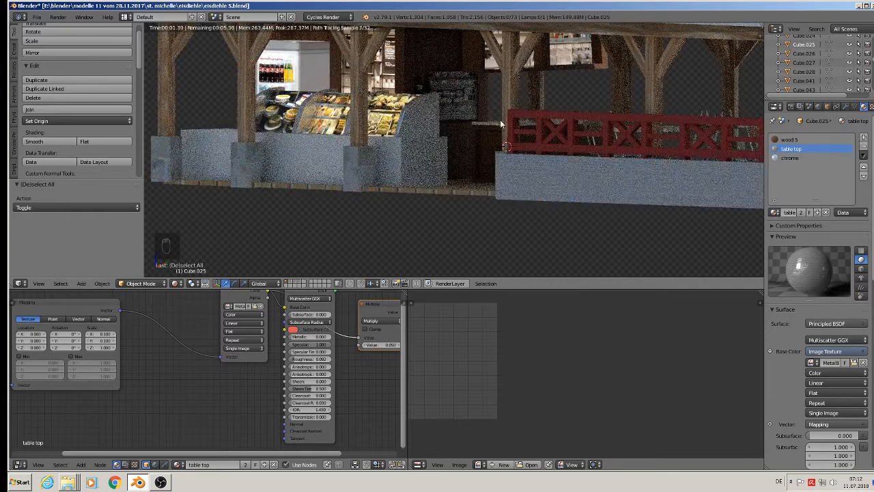
shift+middle_drag(500, 119, 489, 181)
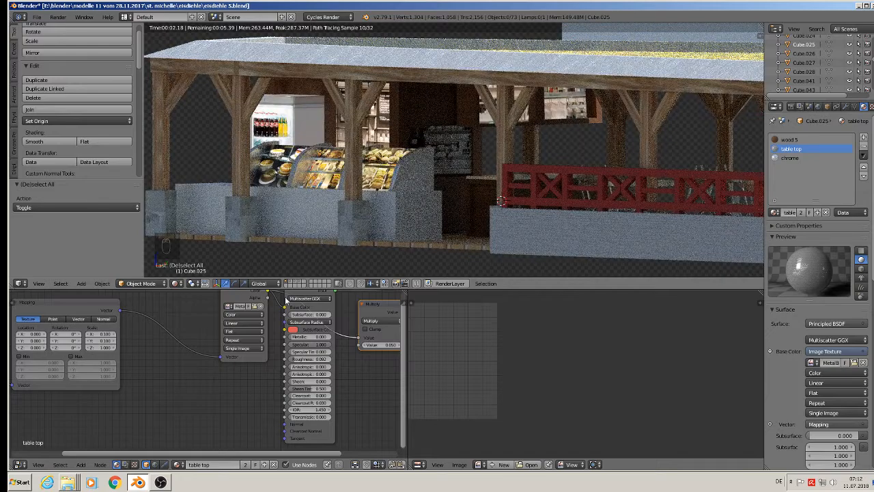
scroll(469, 195, down, 3)
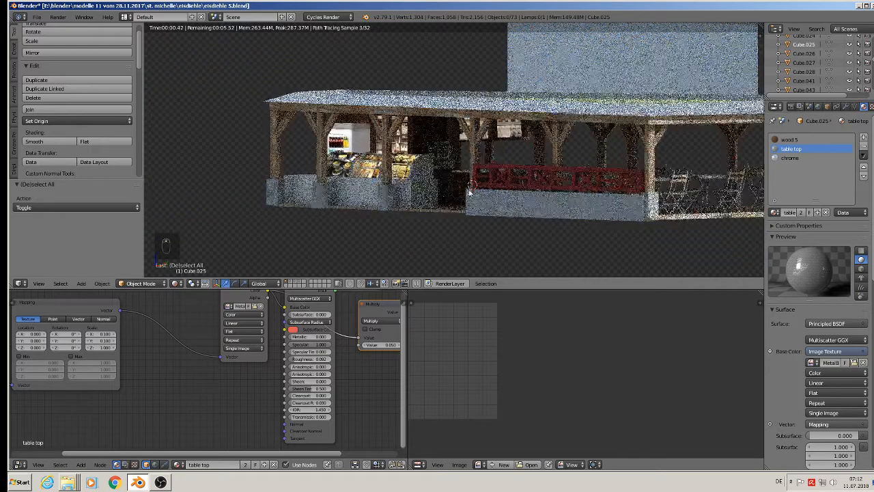
mouse_move(468, 194)
middle_down()
mouse_move(441, 195)
mouse_move(489, 196)
middle_up()
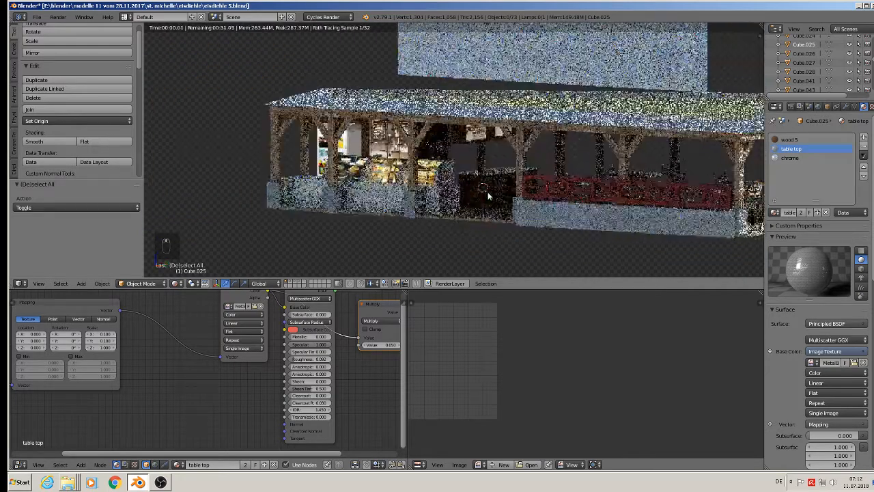
click(176, 283)
click(192, 233)
scroll(478, 157, up, 5)
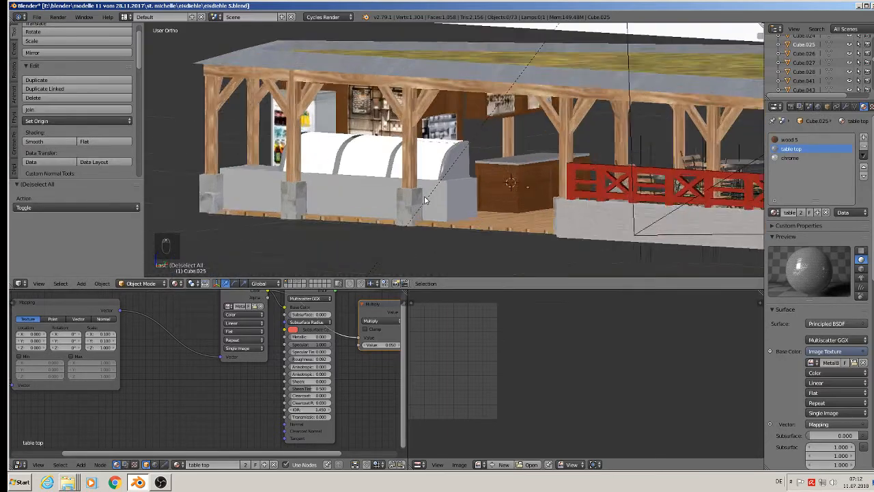
Step: Change the Diffuse BSDF in the mix shader of the GIGA-X8 coffee machine's material to Emission
right_click(503, 124)
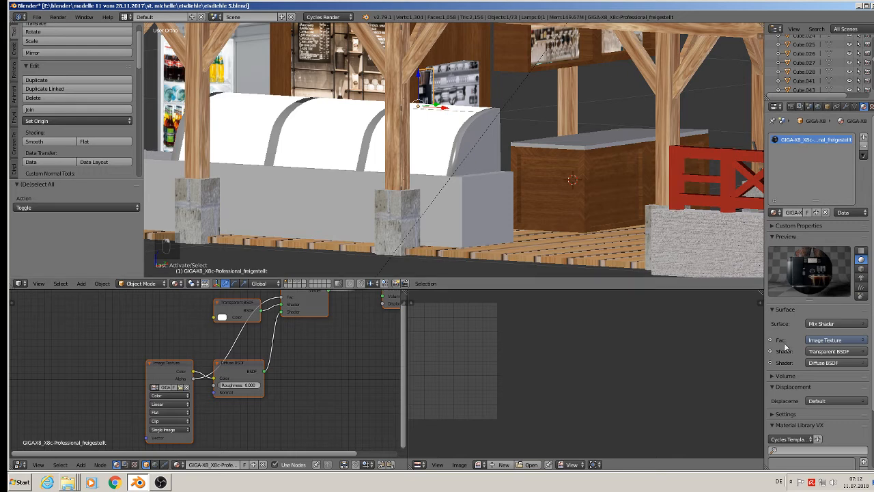
click(822, 362)
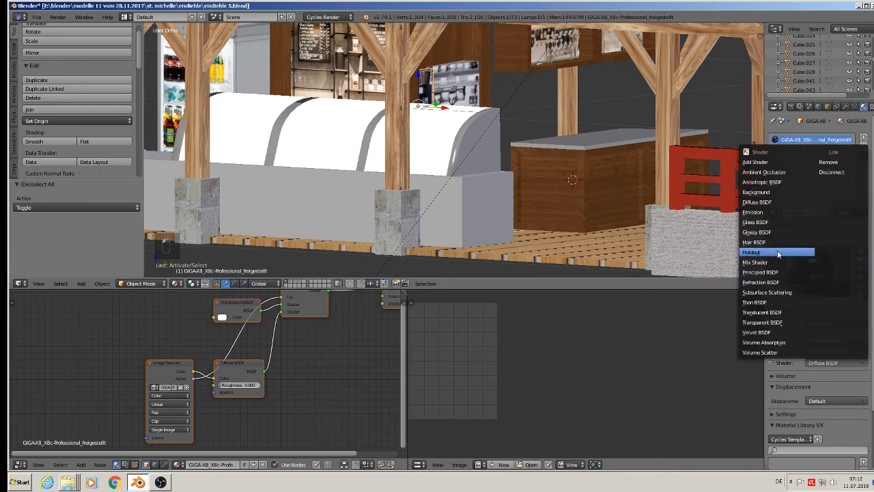
click(774, 215)
Step: Try an Emission surface on the kaffeautomat object's chrome material and undo the change
right_click(471, 86)
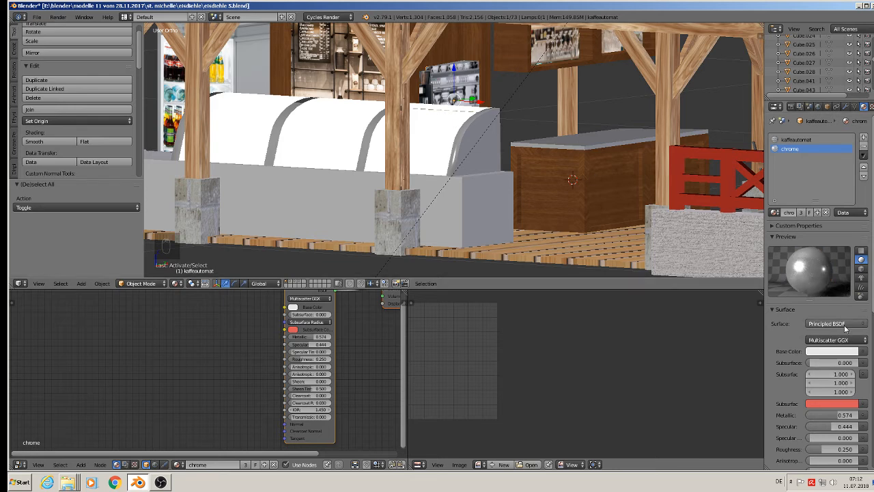
click(845, 325)
click(785, 174)
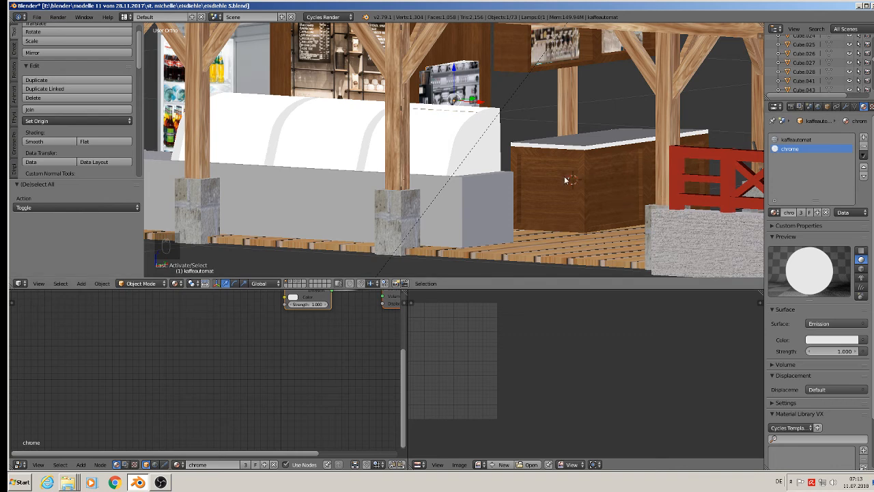
key(ctrl+z)
key(ctrl+z)
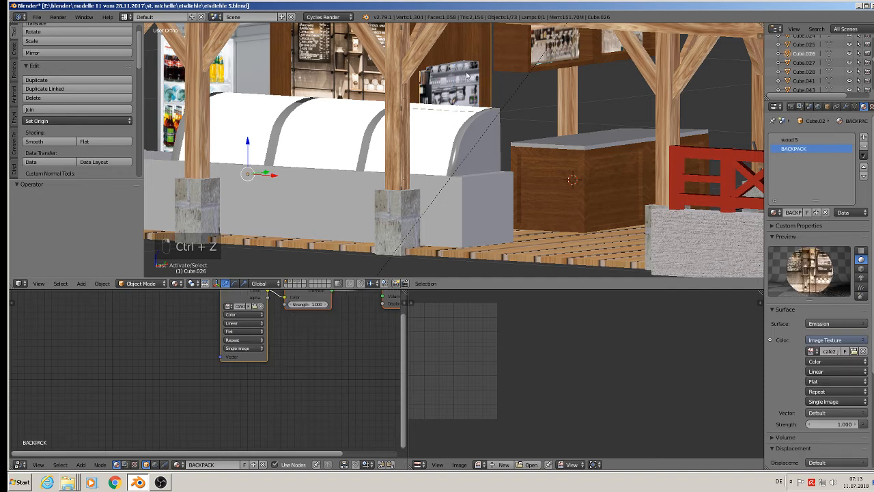
Step: Change the Diffuse BSDF in the mix shader of the kaffeautomat material on the other coffee machine to Emission
right_click(463, 79)
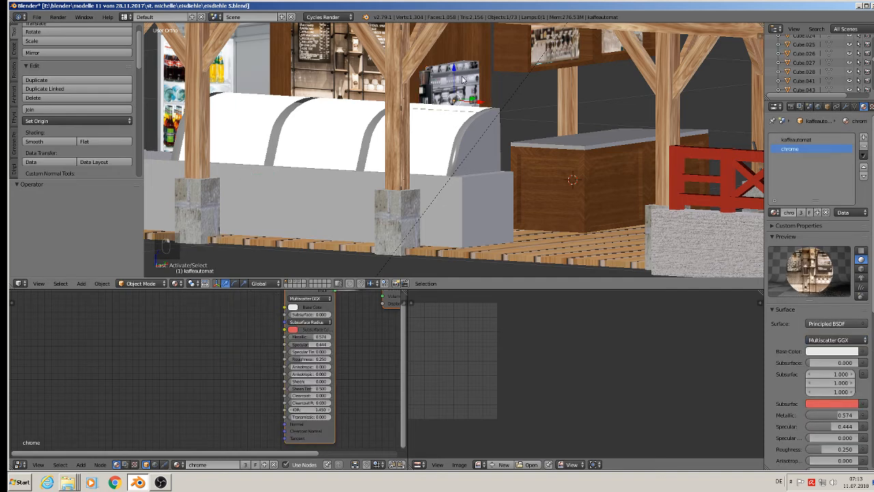
click(796, 139)
click(843, 363)
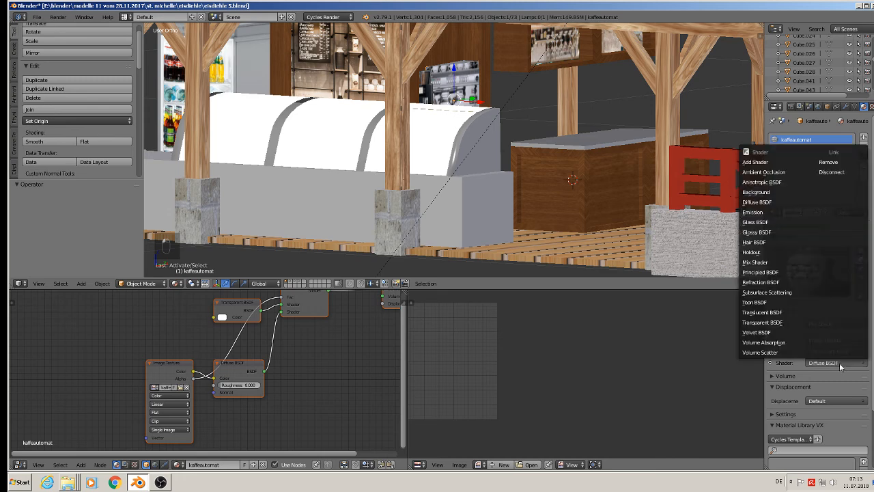
click(772, 220)
Step: Deselect all objects and save the scene under its existing file name
scroll(439, 105, down, 6)
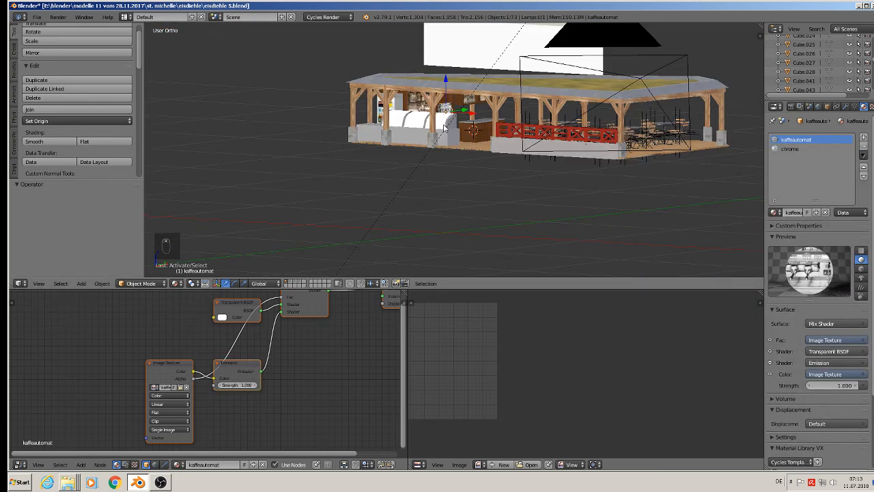
key(a)
click(39, 17)
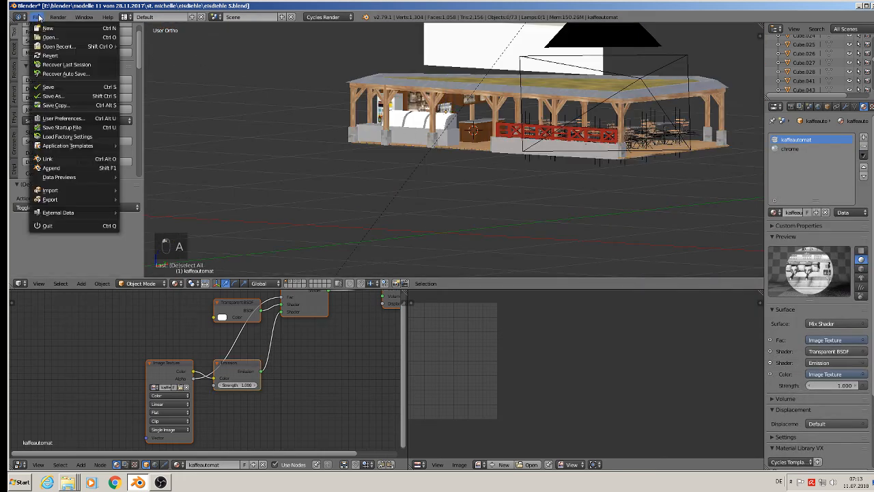
click(68, 87)
Step: Enlarge the 3D viewport over the node and UV editors and set its shading to Rendered
scroll(490, 113, up, 5)
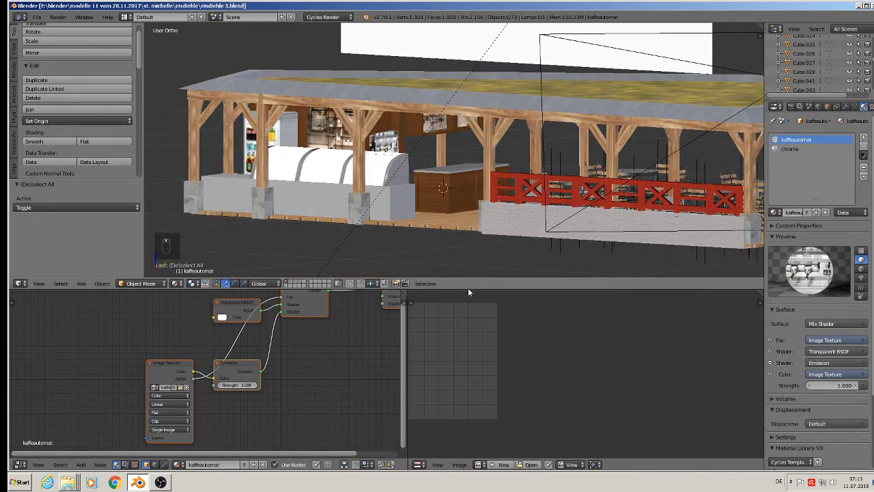
drag(469, 292, 432, 434)
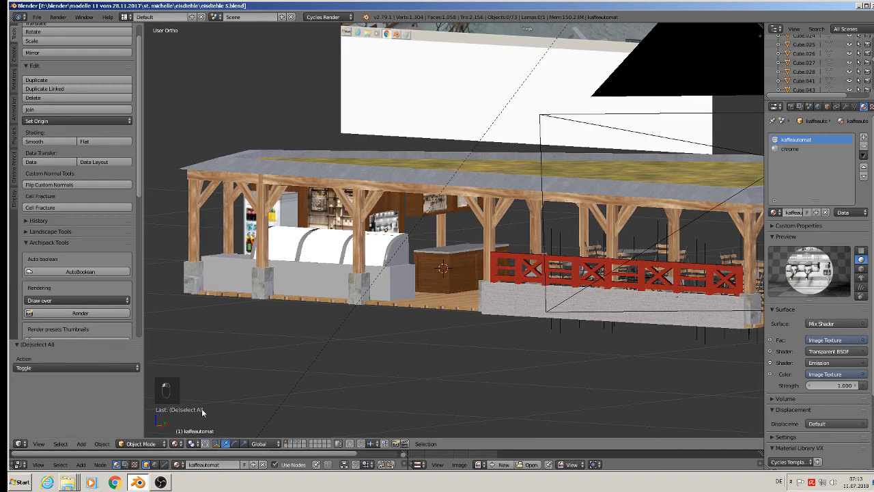
click(176, 444)
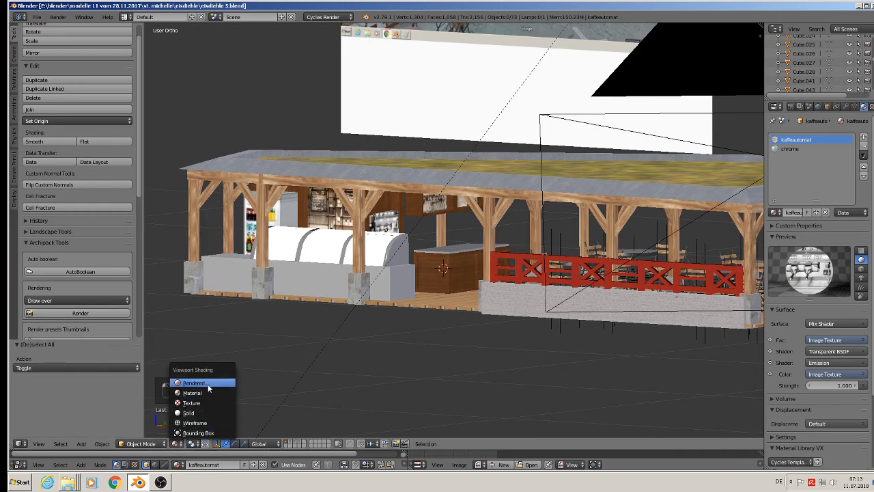
click(195, 383)
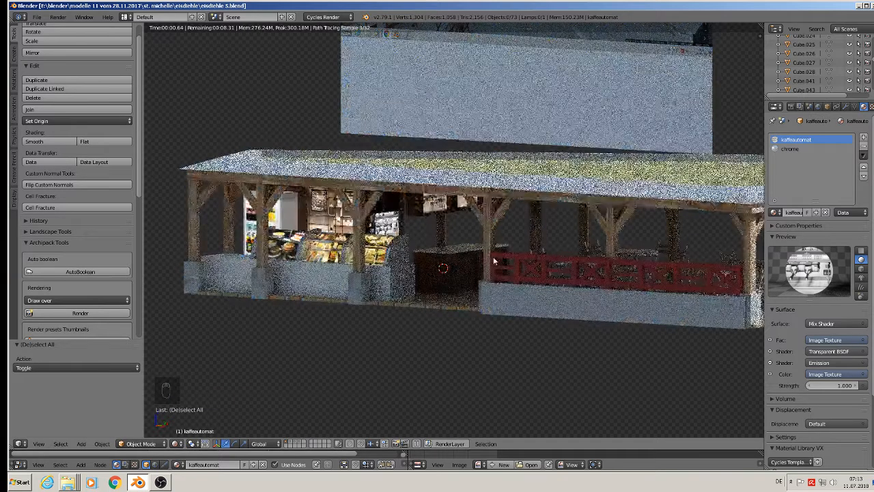
Step: Examine the rendered parlour building from several angles, then set the viewport shading to Texture
middle_drag(494, 258, 471, 250)
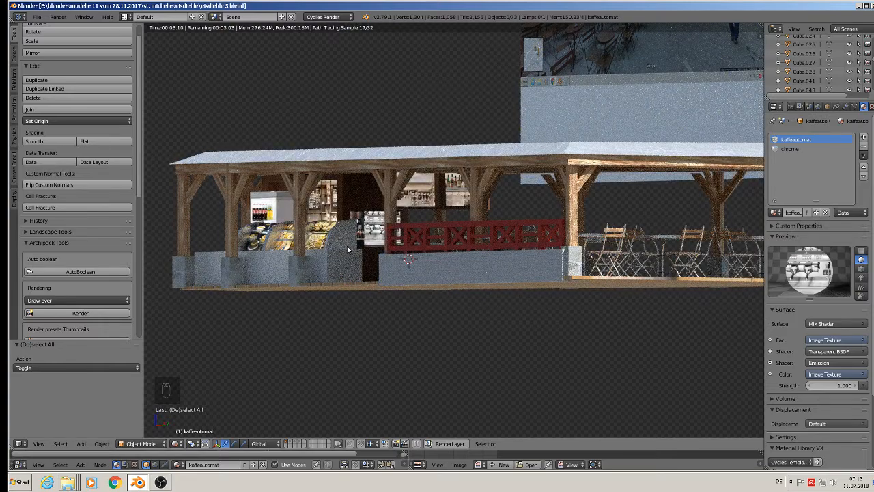
middle_drag(347, 250, 470, 293)
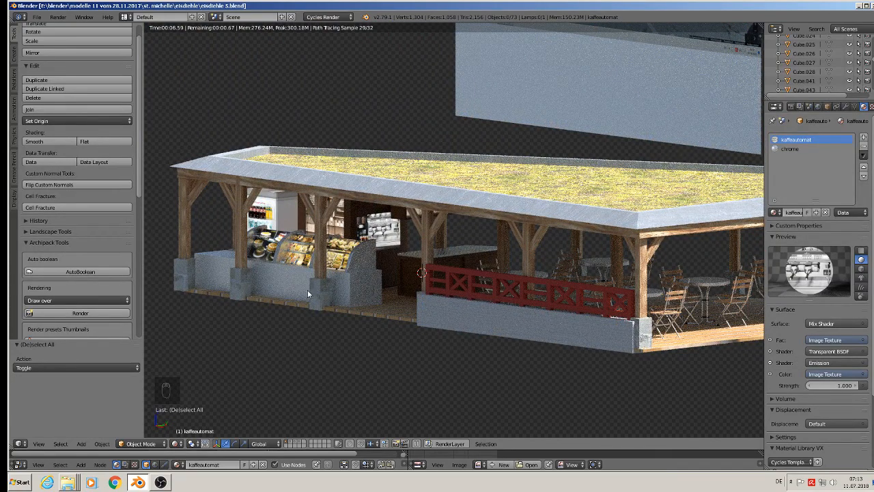
scroll(306, 295, down, 3)
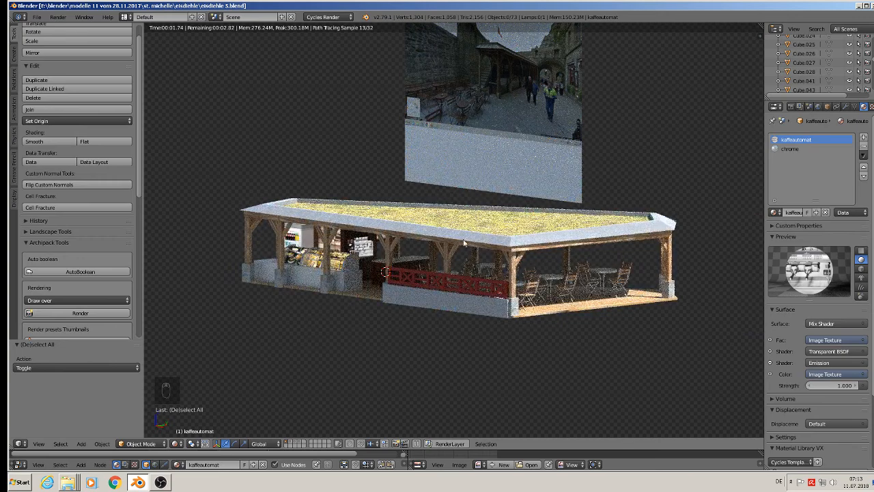
click(176, 444)
click(191, 403)
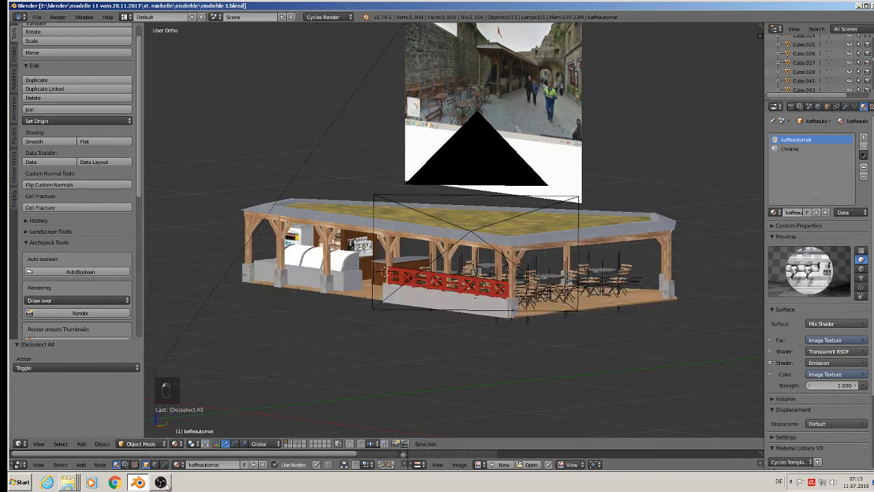